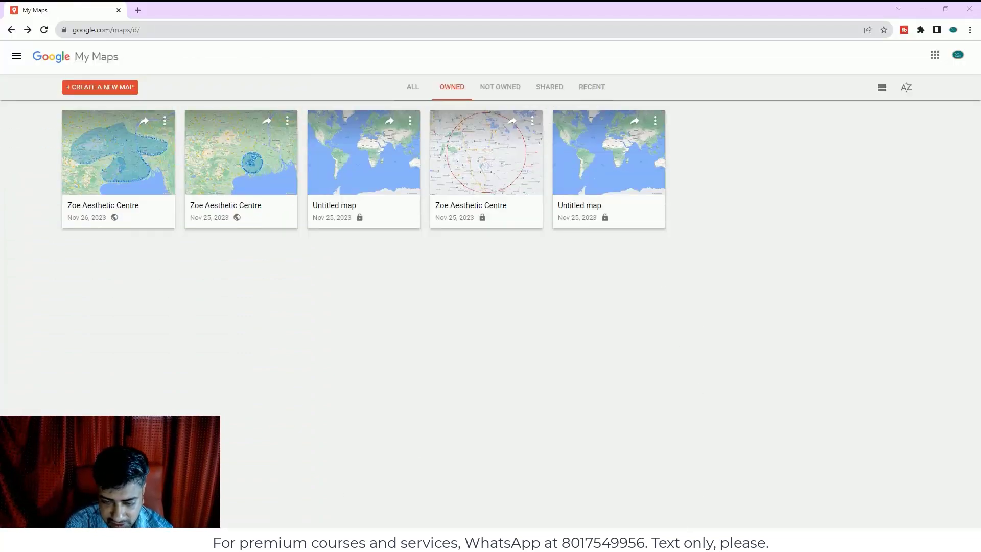
Create a new map and locate Zoe Aesthetic Centre in Survey Park, Santoshpur, Kolkata on it
click(463, 7)
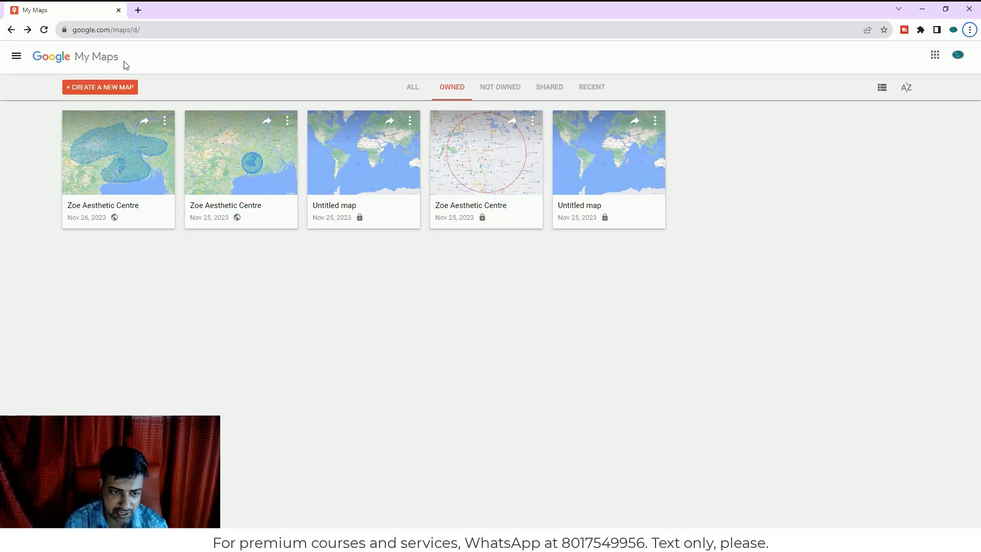
click(117, 90)
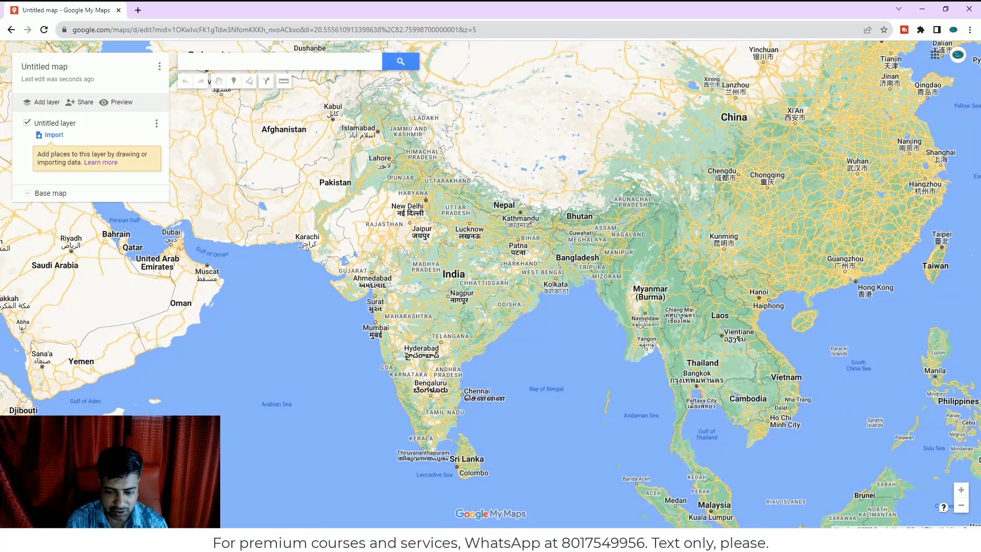
click(234, 58)
text(Zoe Aesthetic Centre)
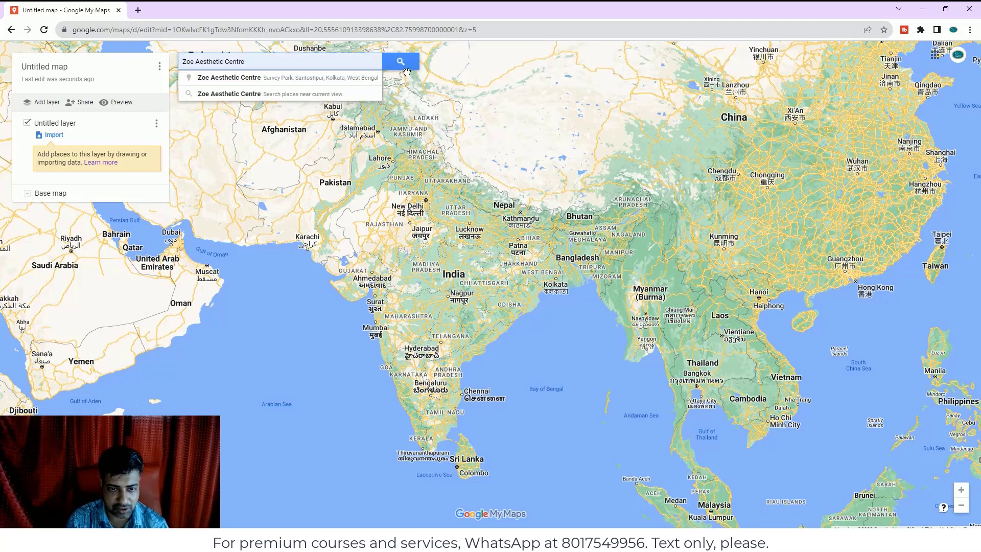
click(327, 79)
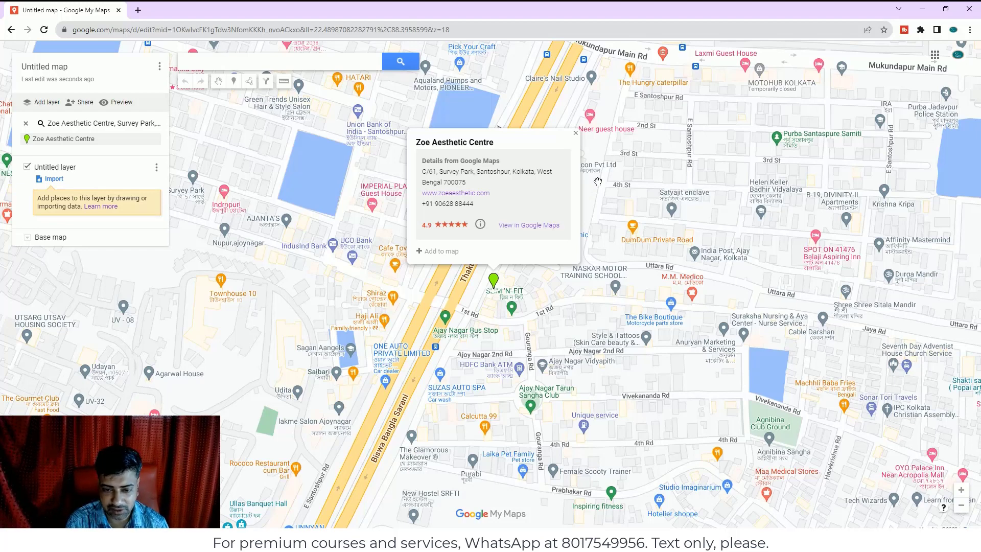
click(478, 448)
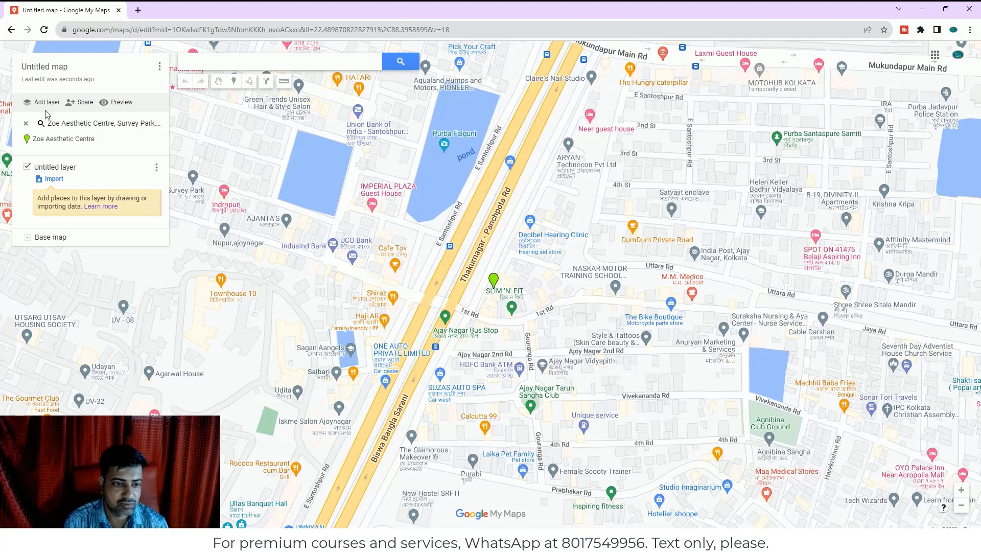
Rename the untitled layer as "Laser hair removal service"
click(62, 169)
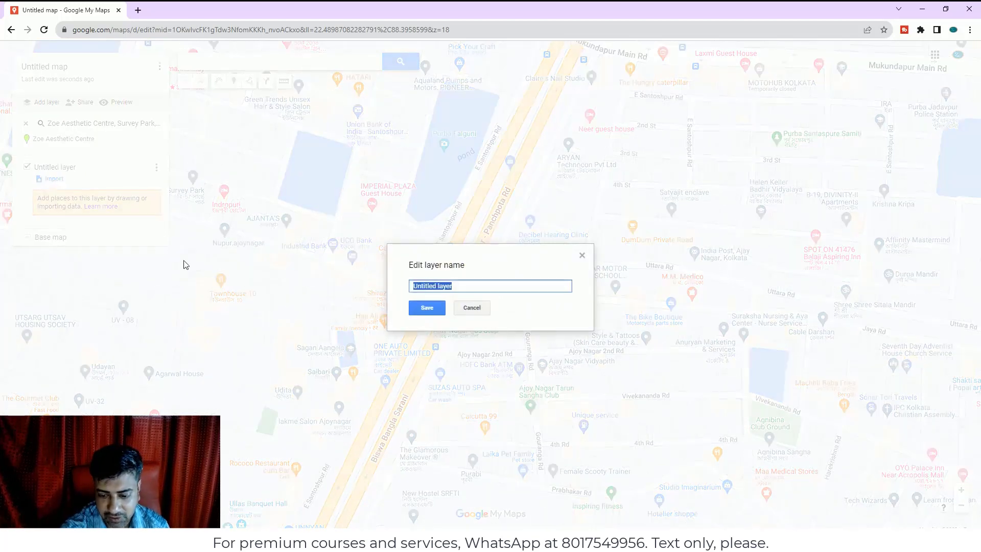
key(BackSpace)
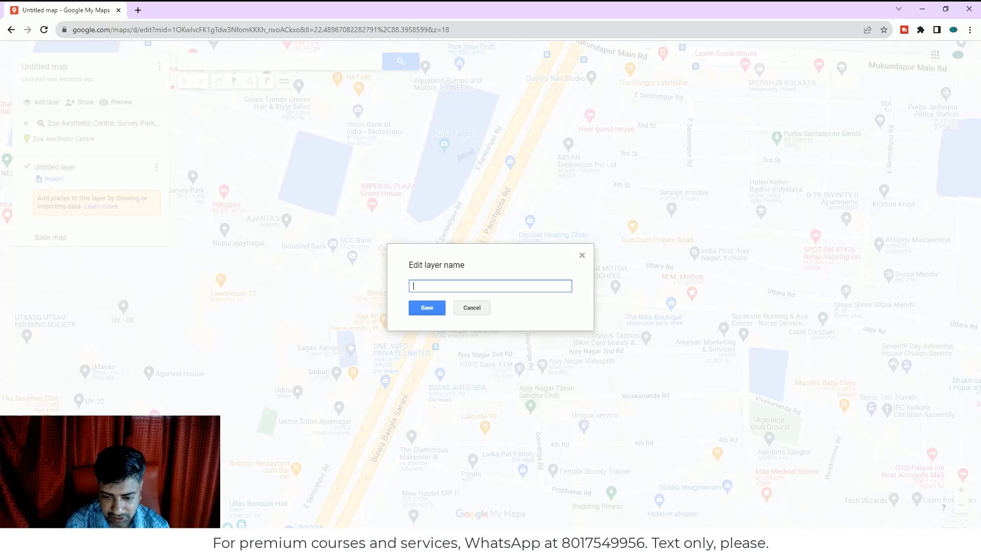
key(alt+Tab)
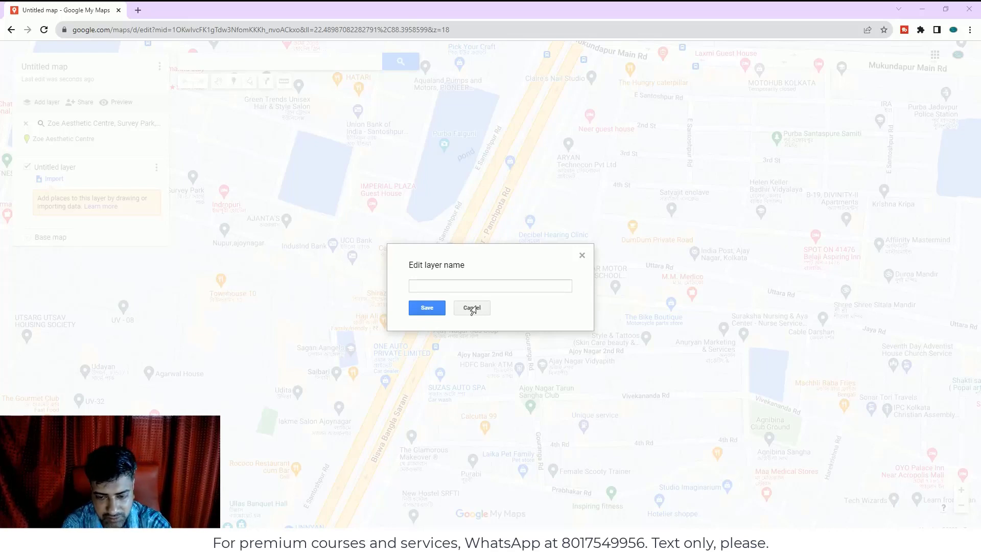
click(435, 284)
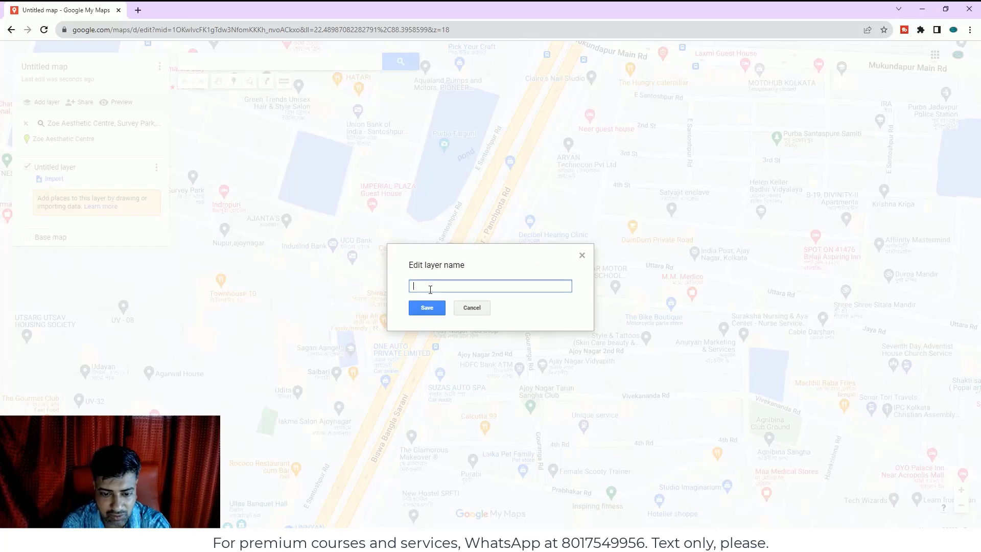
text(Laser hair removal service)
click(427, 308)
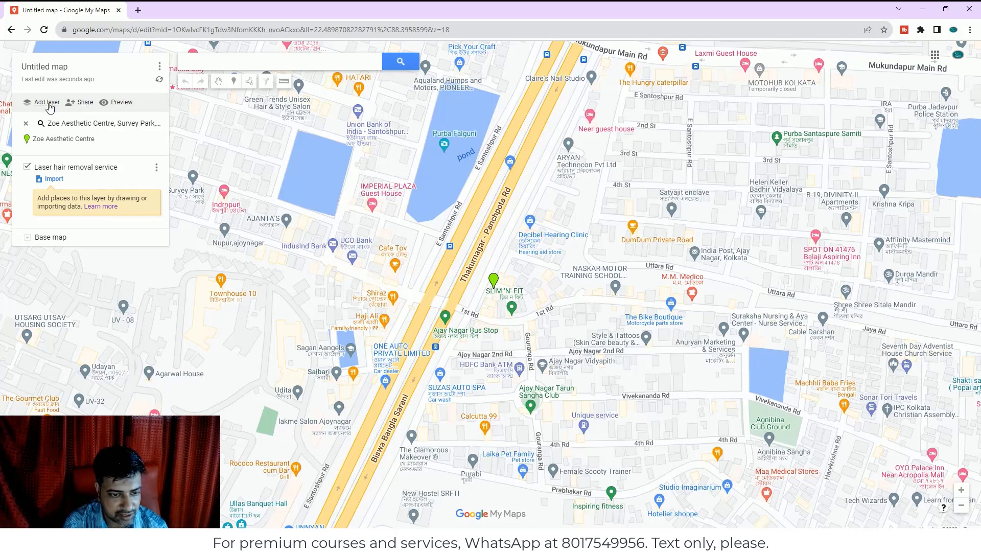
Add a second layer to the map
click(47, 103)
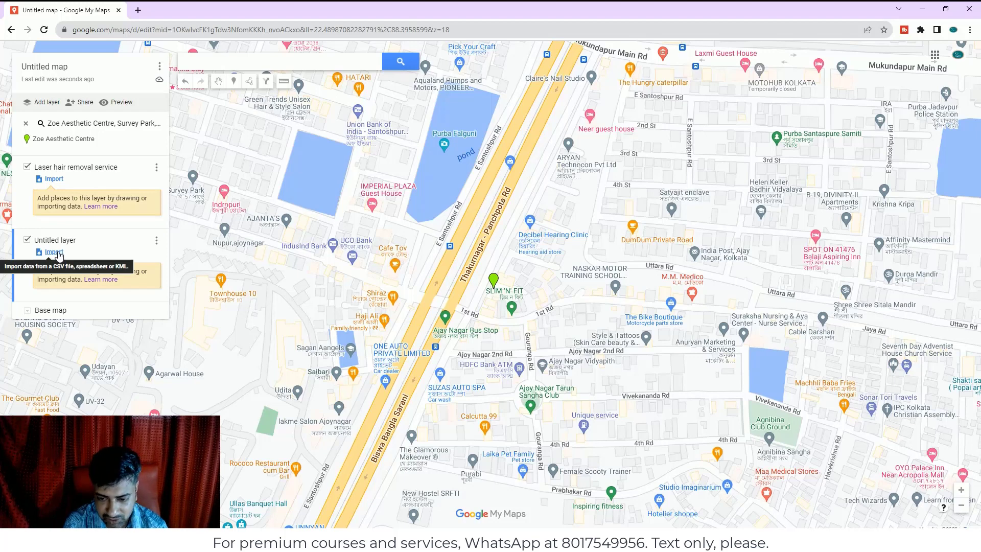
click(250, 83)
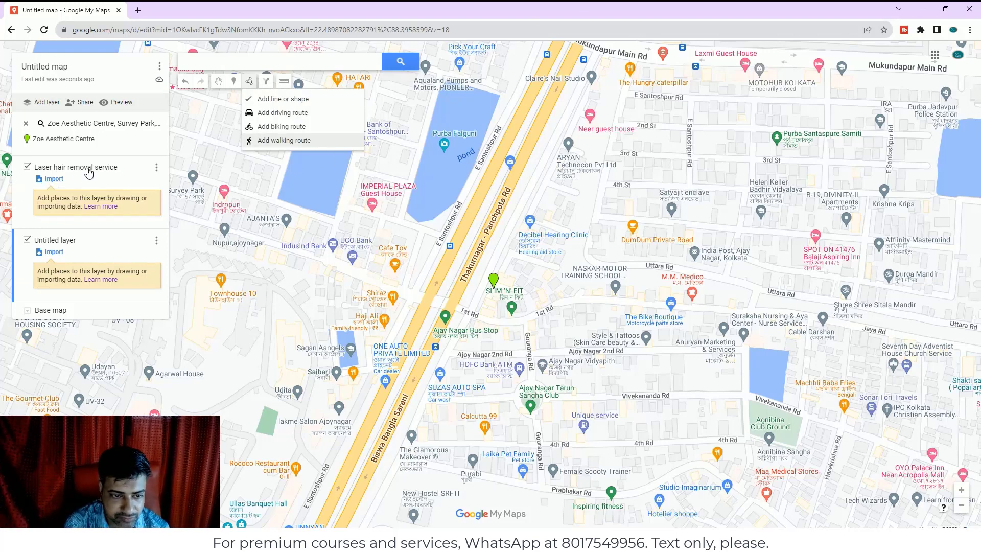
click(86, 123)
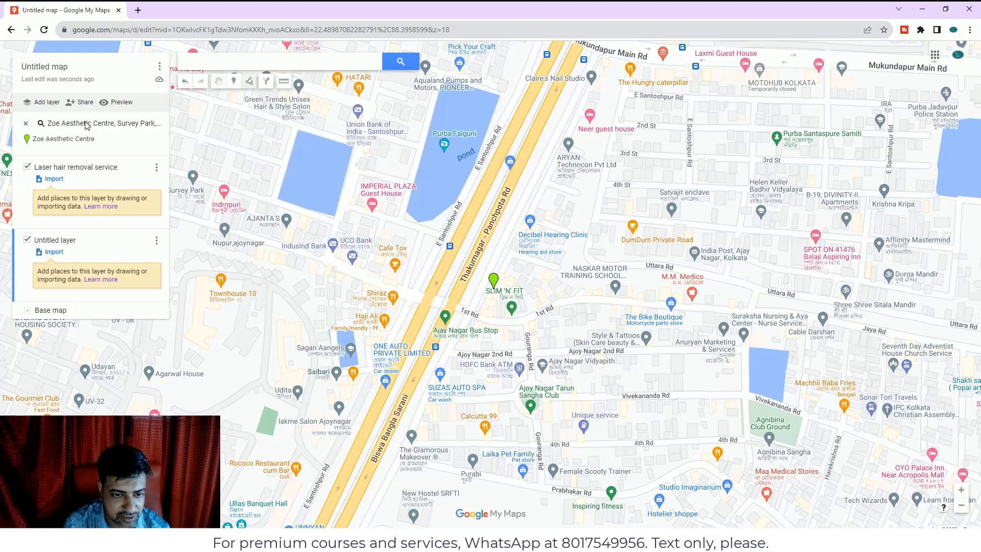
click(249, 62)
click(249, 85)
click(400, 64)
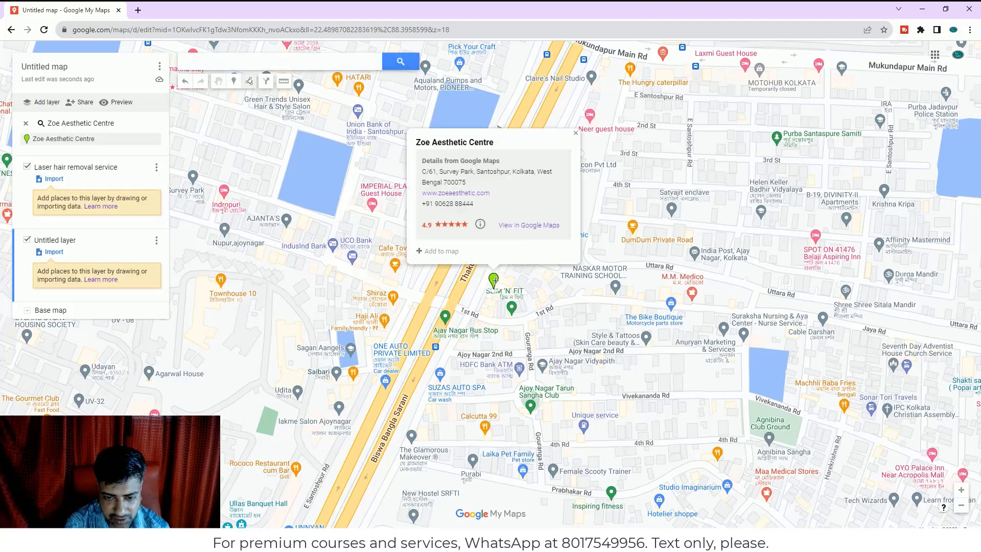
click(437, 252)
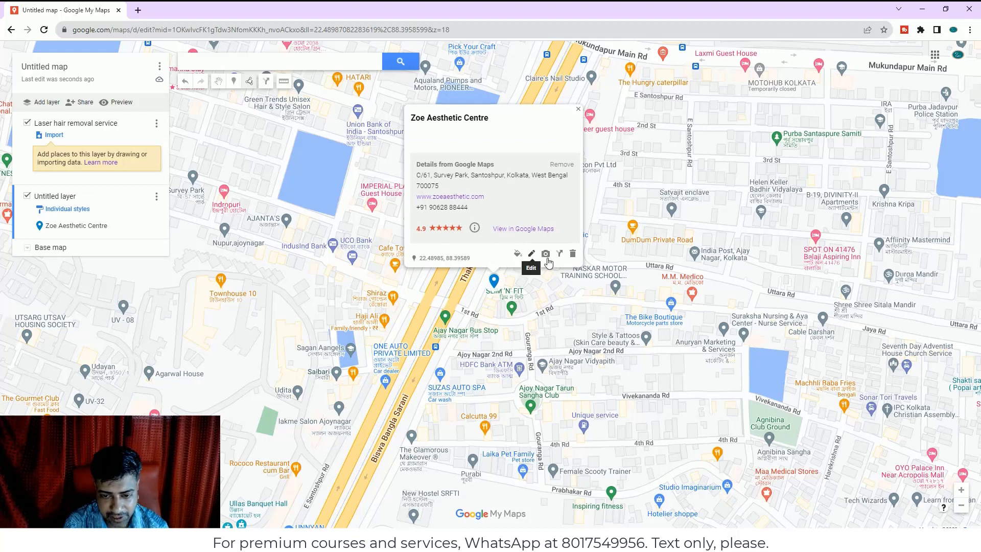
click(531, 255)
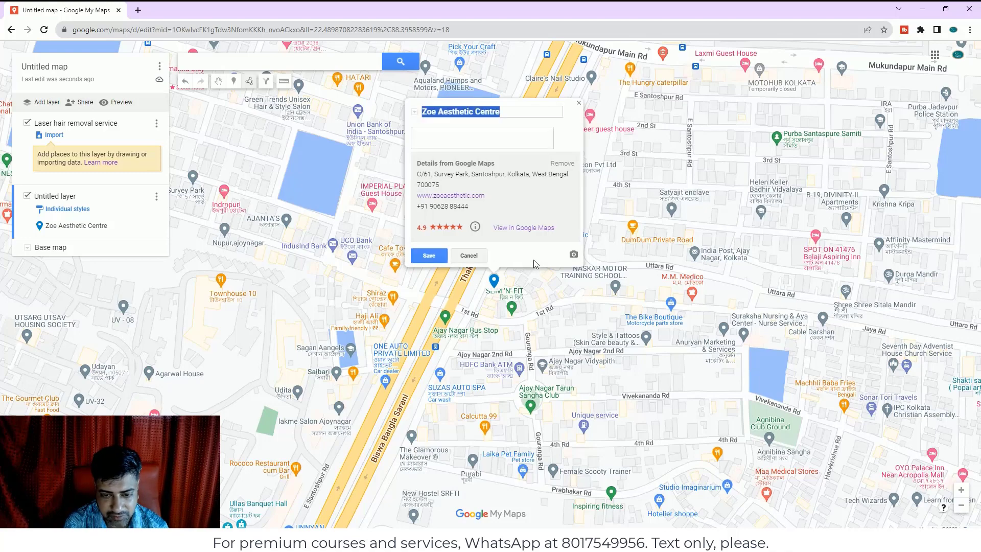
drag(512, 116, 2, 236)
key(BackSpace)
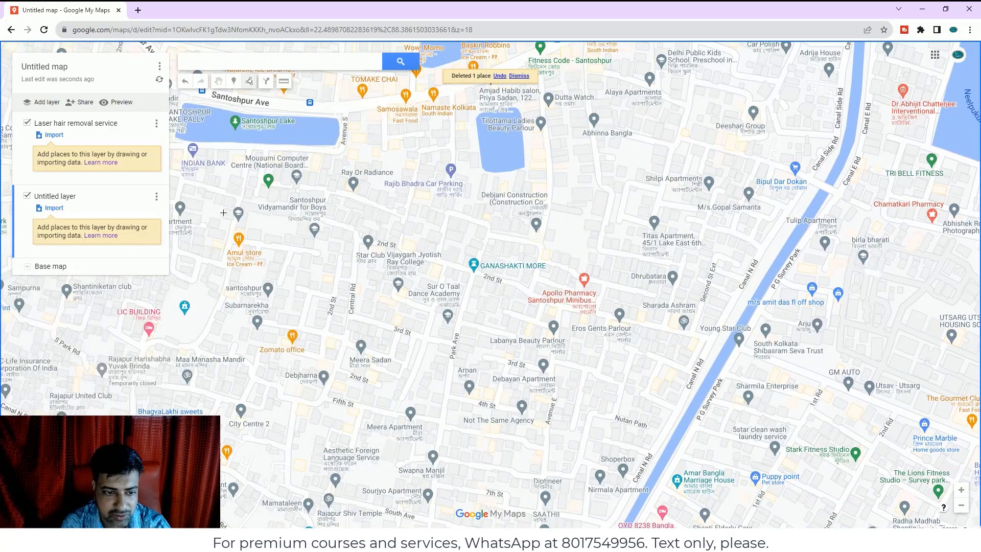
click(246, 62)
click(274, 85)
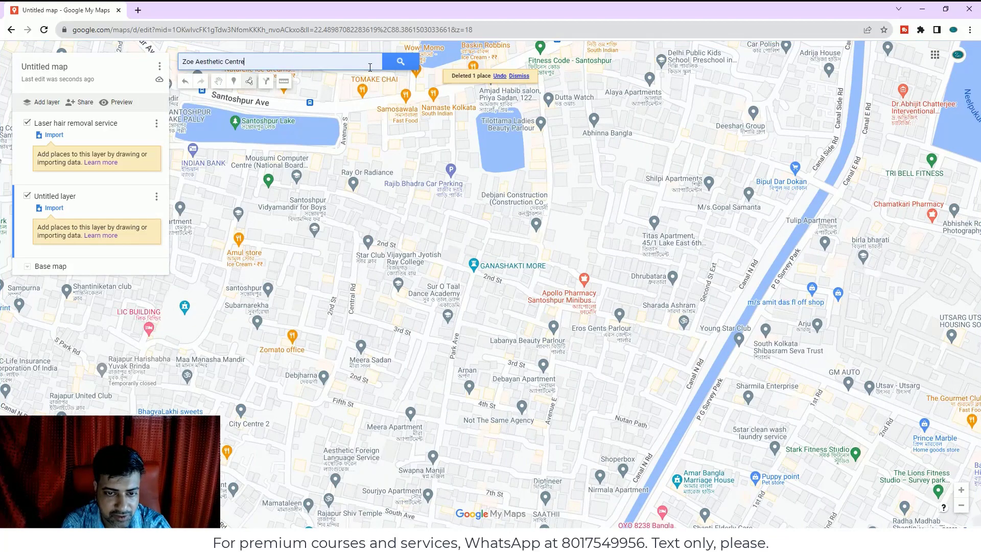
click(400, 65)
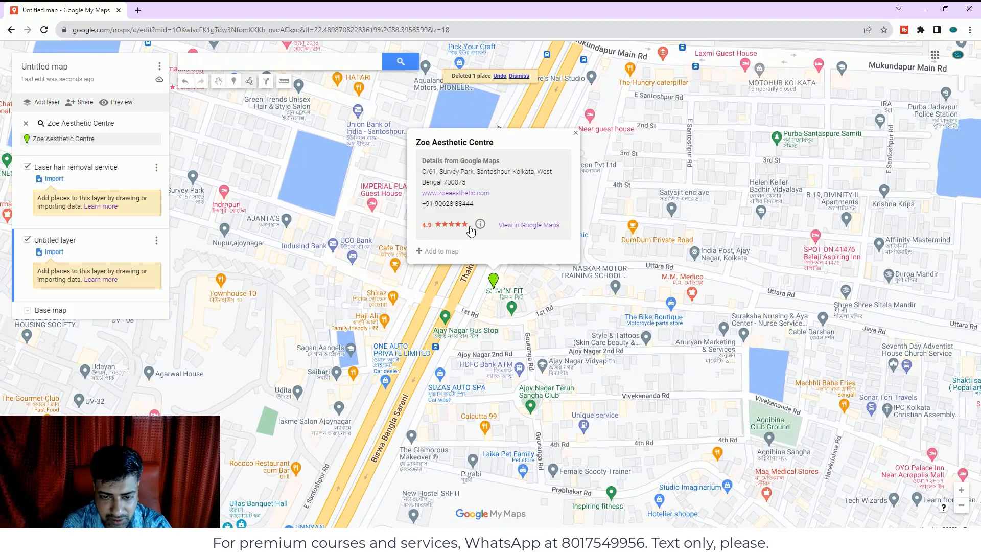
click(440, 252)
click(532, 253)
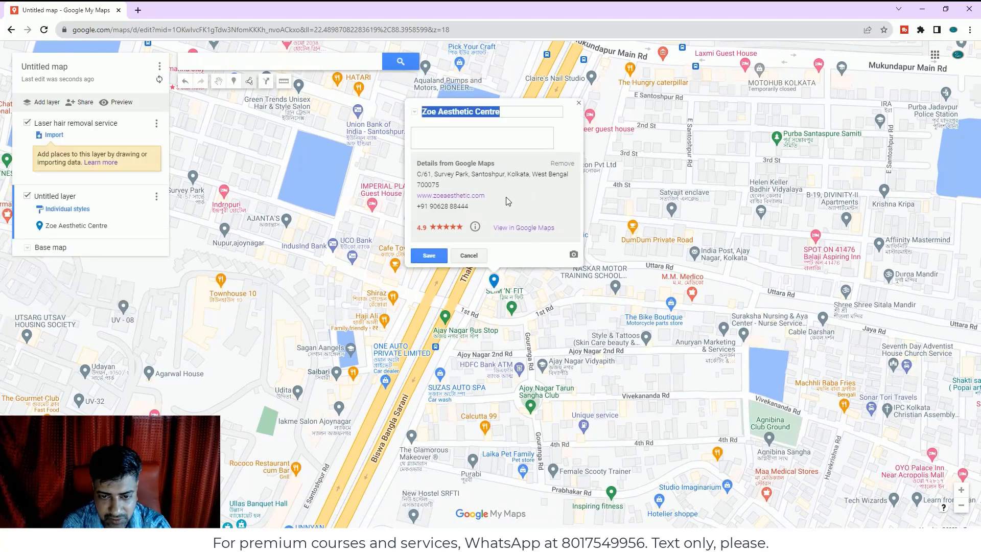
key(Delete)
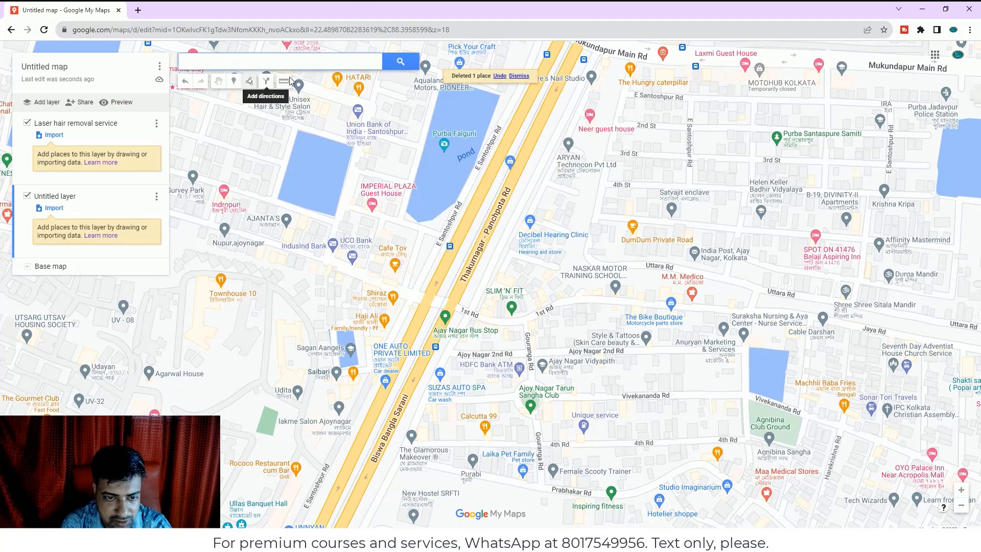
Search for Zoe Aesthetic Centre and add the place to the new untitled layer
click(234, 62)
click(244, 89)
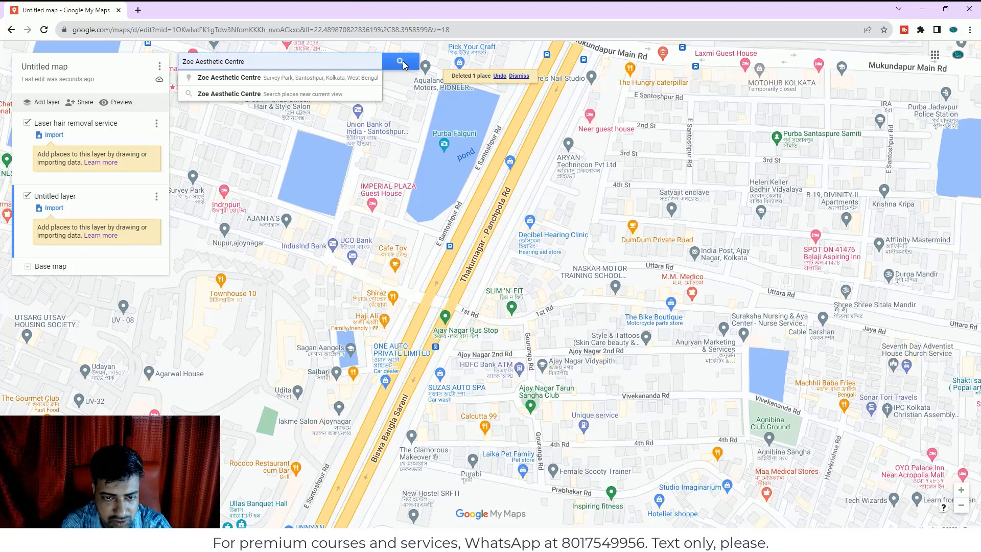
click(302, 77)
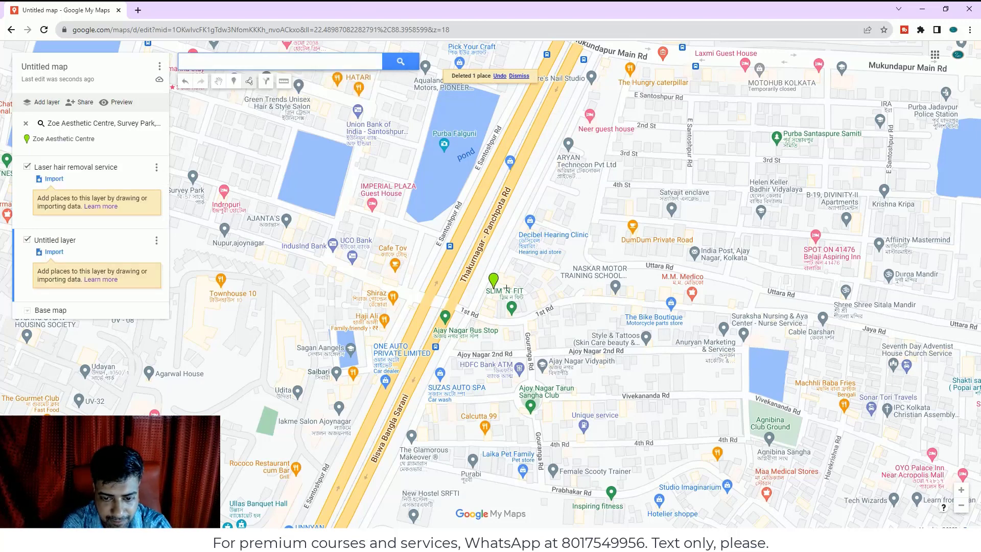
click(242, 88)
click(401, 63)
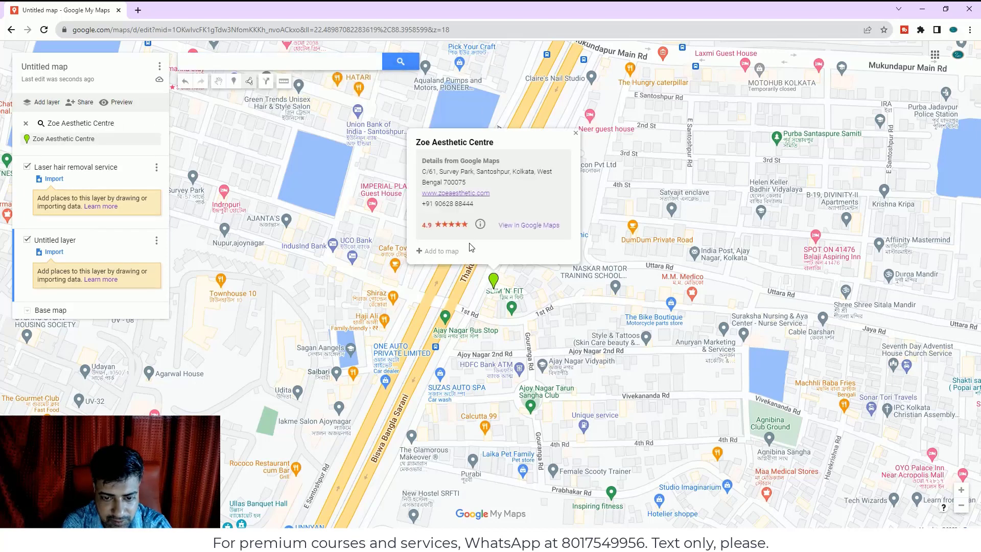
click(442, 251)
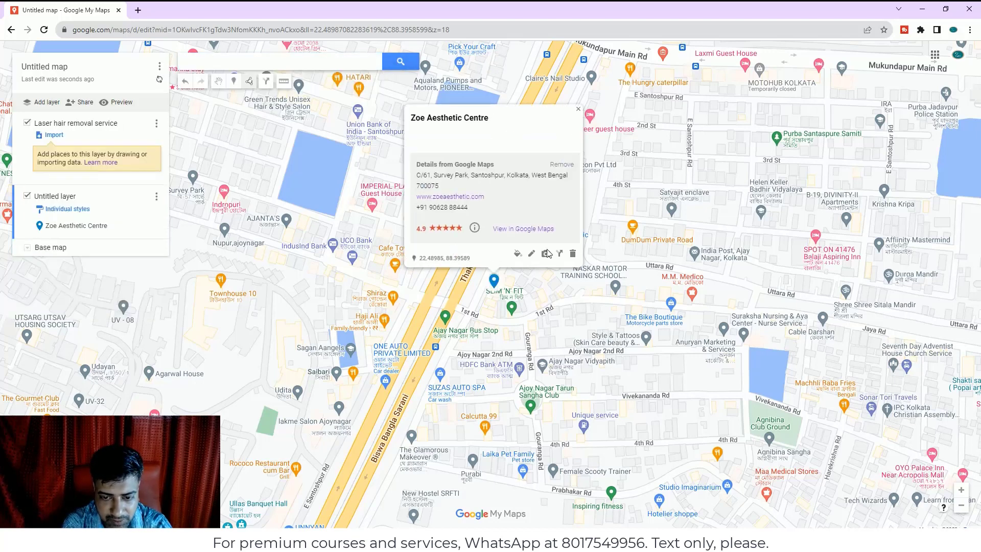
Change the title of the added Zoe Aesthetic Centre place to "Laser hair removal service"
click(532, 253)
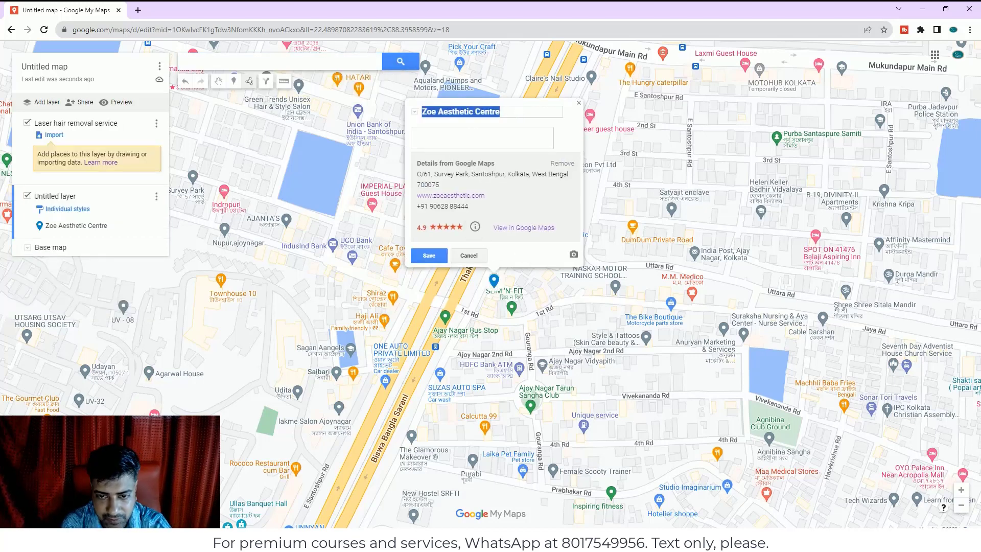
click(513, 113)
key(BackSpace)
key(BackSpace)
key(BackSpace)
key(BackSpace)
key(BackSpace)
key(BackSpace)
key(BackSpace)
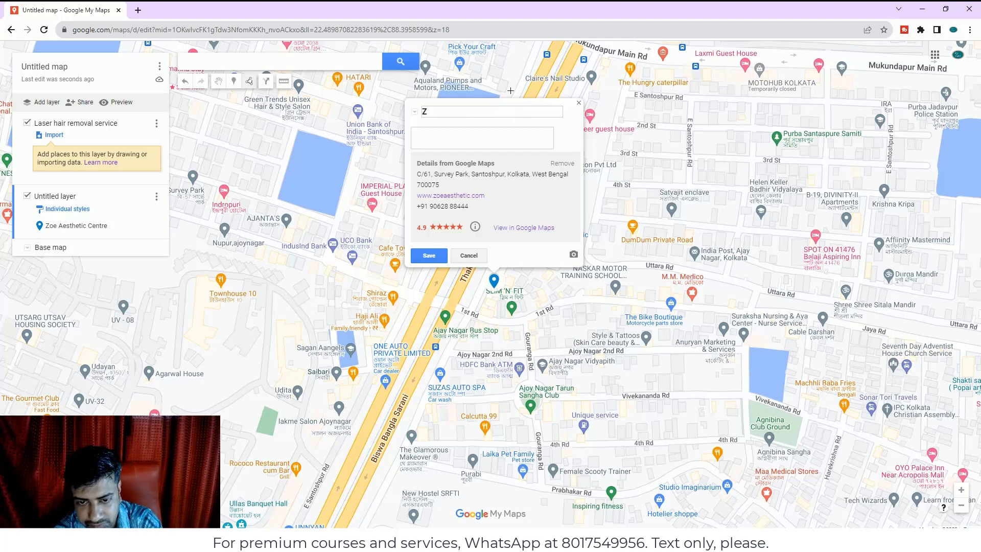
text(Laser hair removal service)
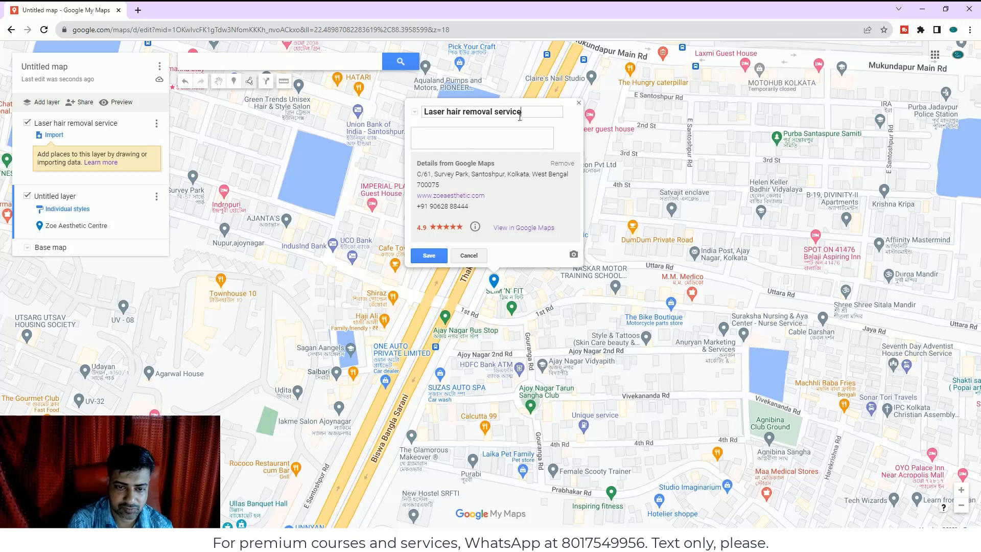
Paste the prepared business details with address, phone, website, description and social media links into the place's description and save it
right_click(460, 419)
click(426, 137)
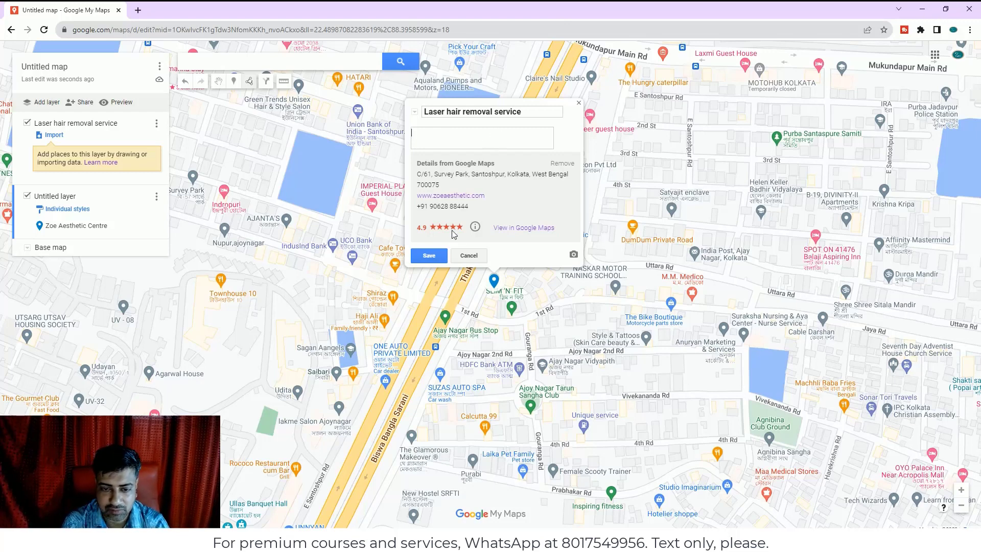
key(ctrl+v)
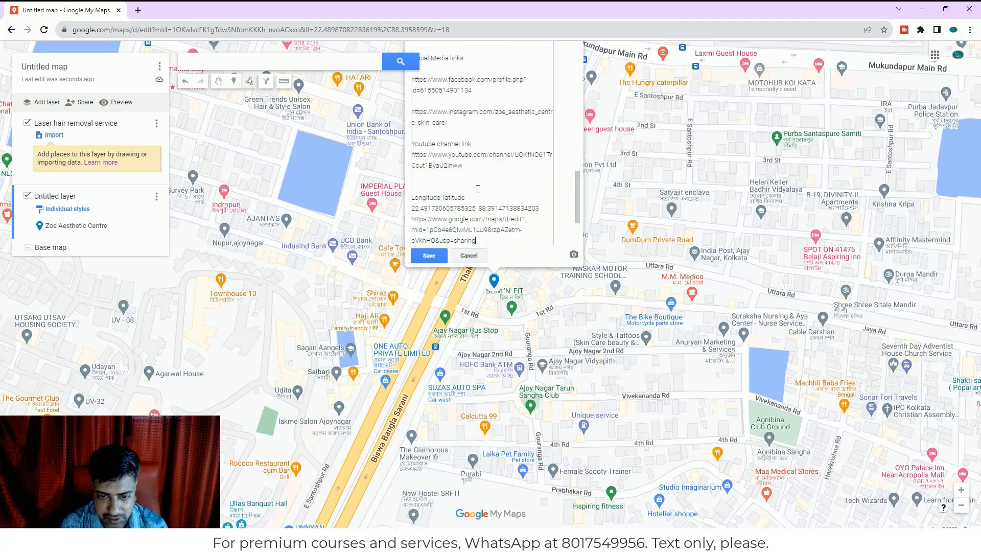
click(435, 256)
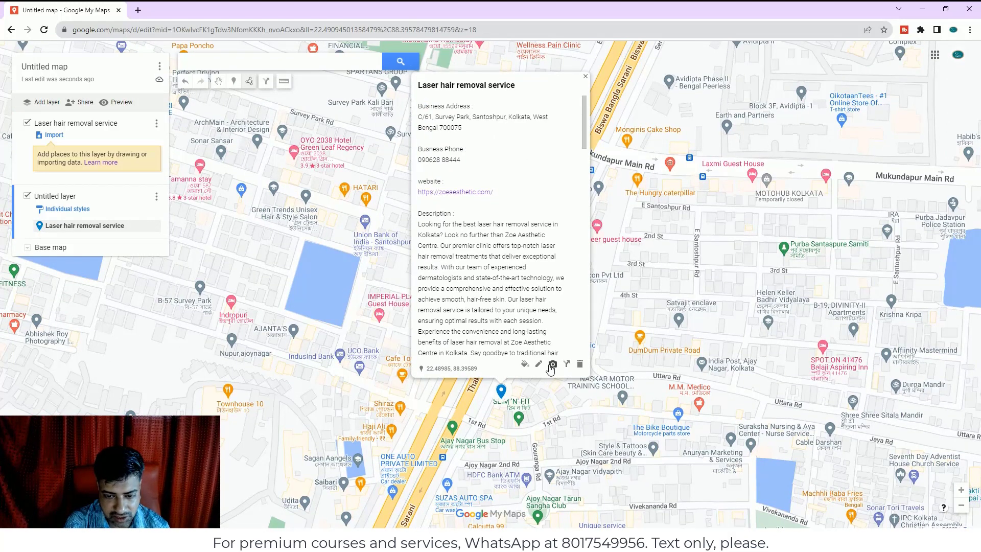
Attach the anti-aging treatment image to the Laser hair removal service place and recolour its marker orange
click(553, 365)
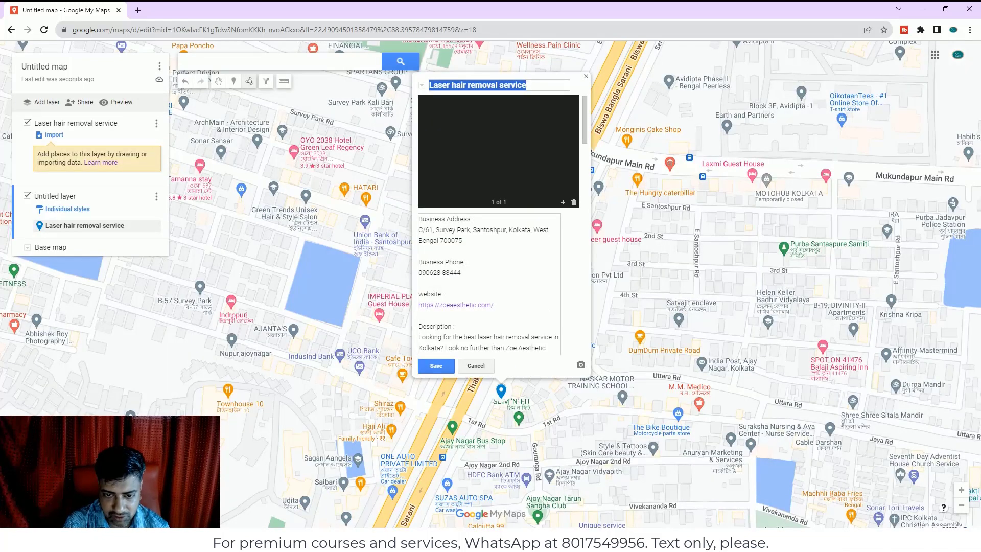
click(429, 366)
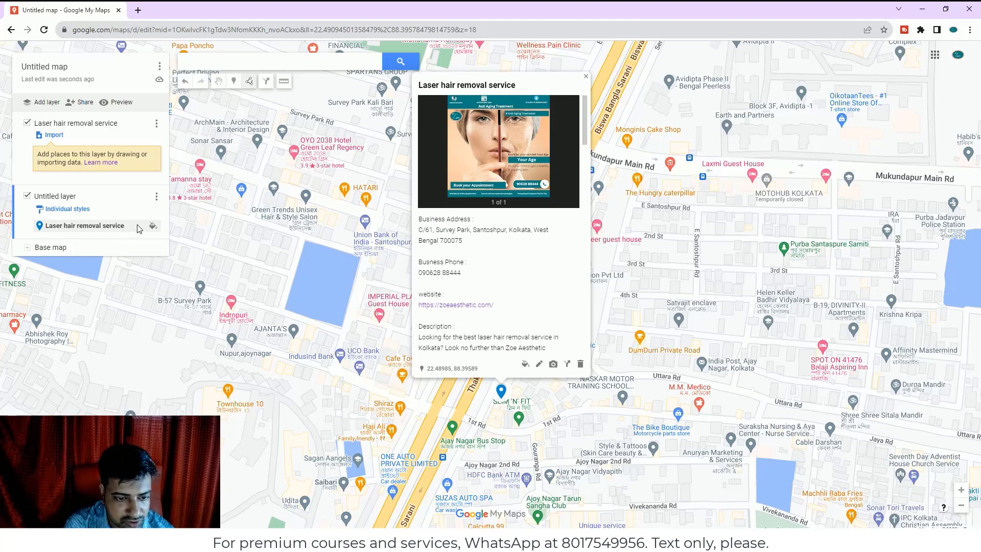
click(152, 229)
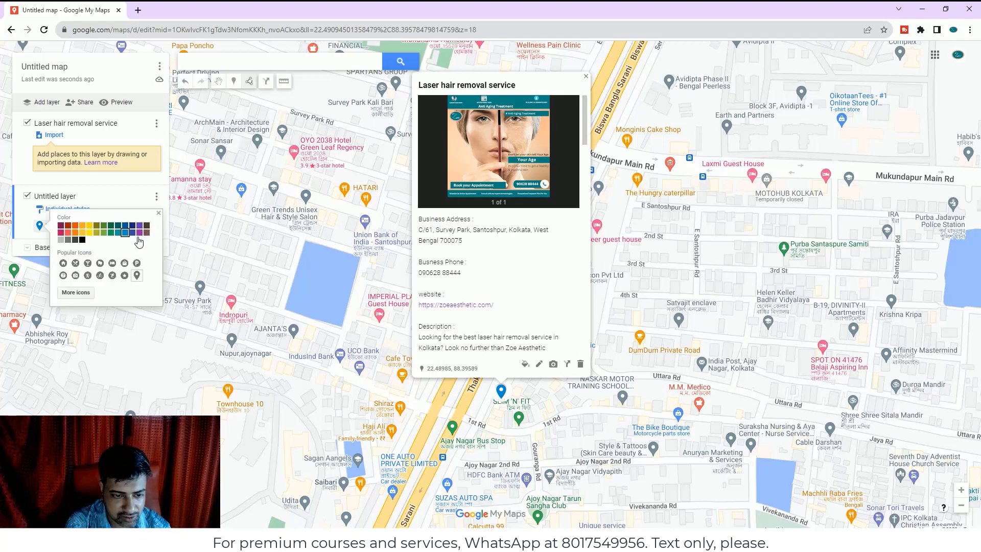
click(75, 233)
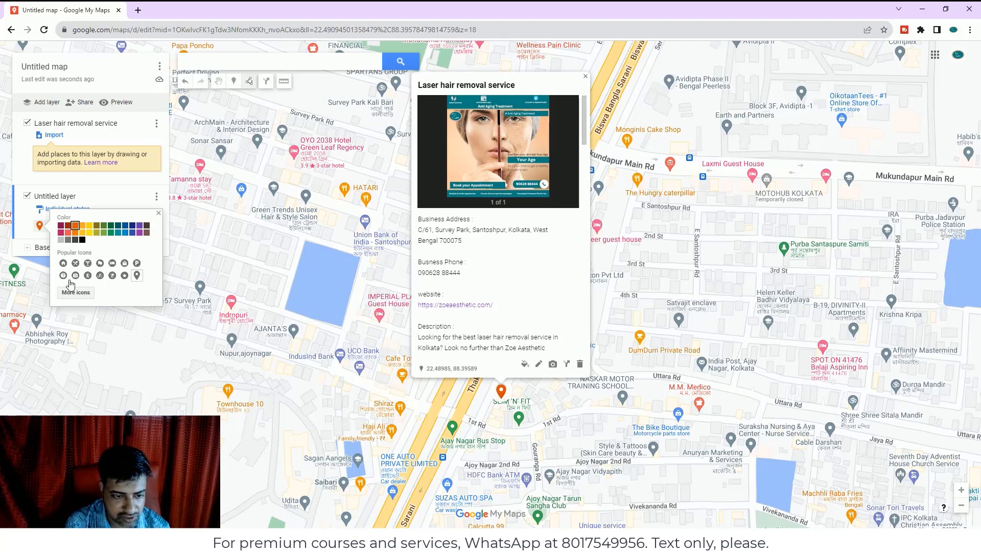
Change the Laser hair removal service marker's icon to the house symbol
click(63, 262)
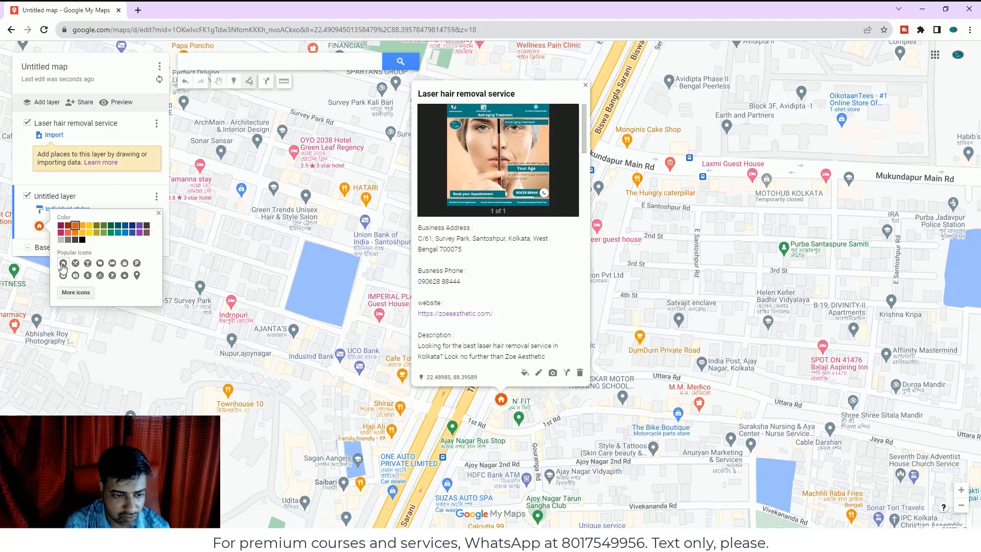
click(128, 201)
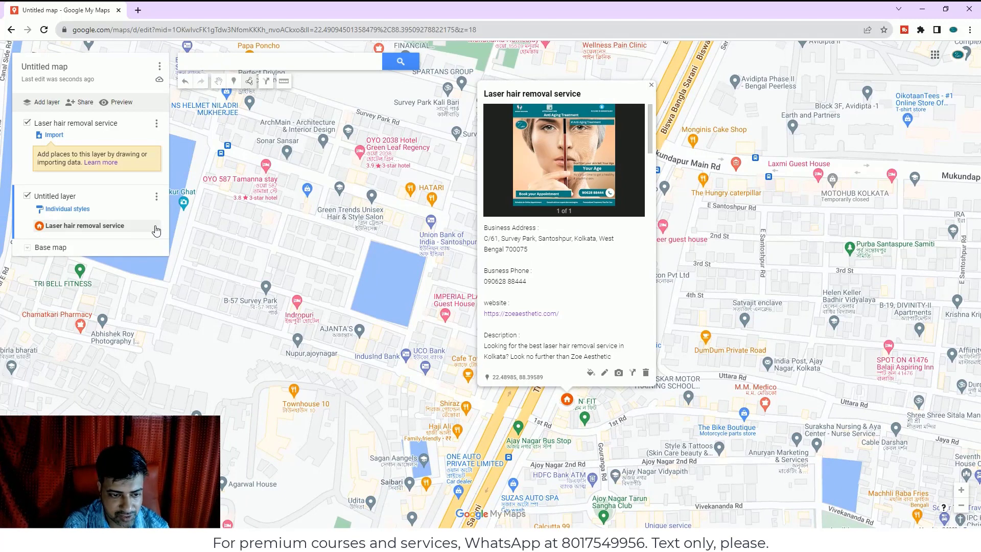
Group the untitled layer's places by Uniform style and give all its items an orange house icon
click(83, 210)
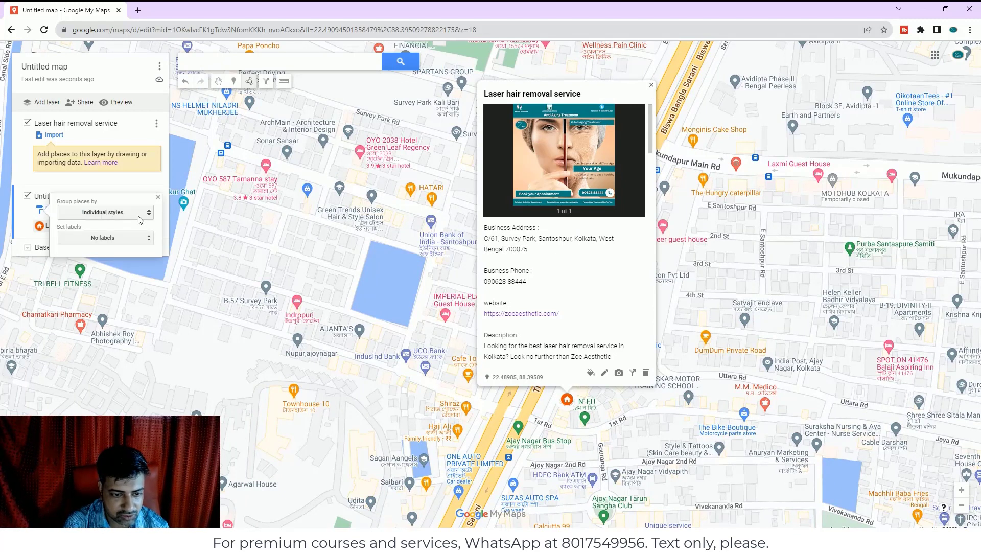
click(148, 217)
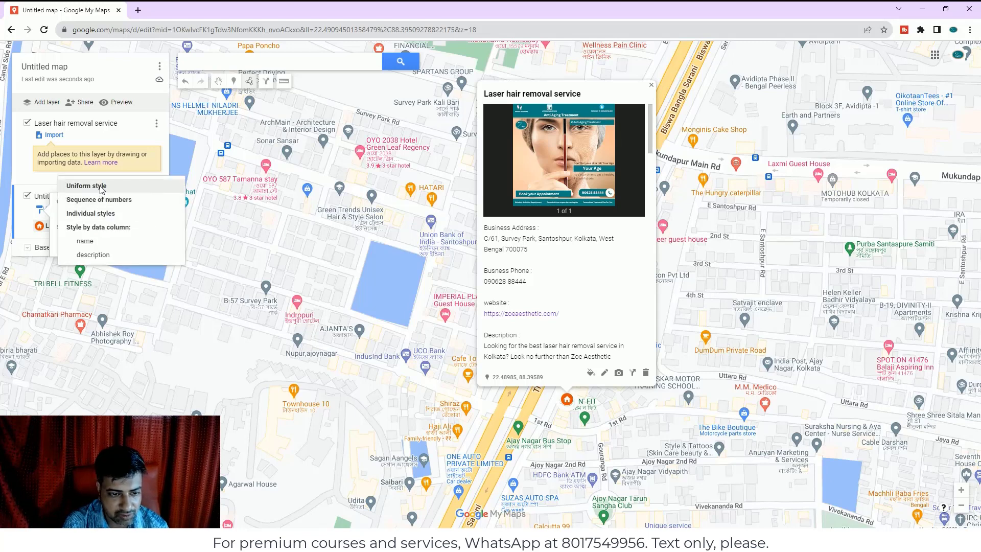
click(97, 187)
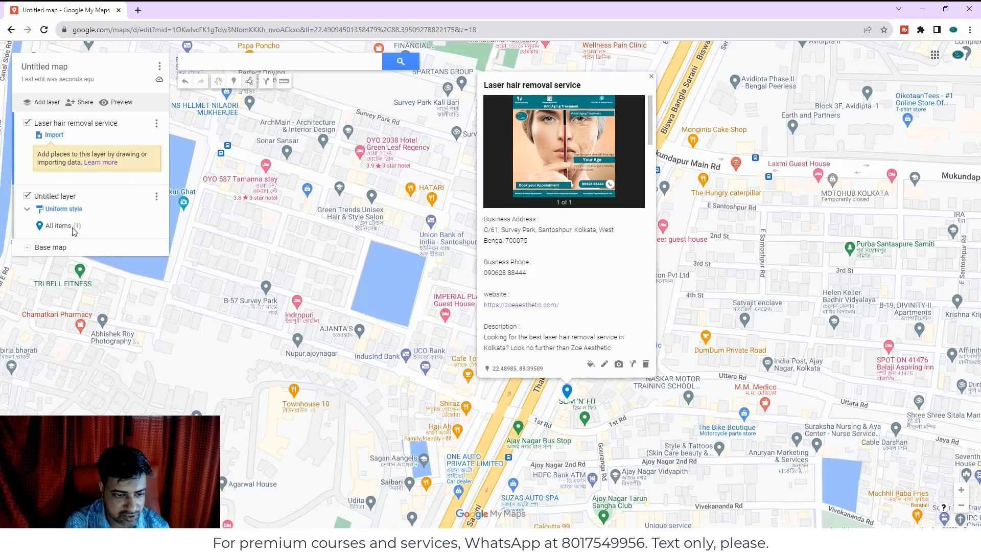
click(153, 226)
click(77, 258)
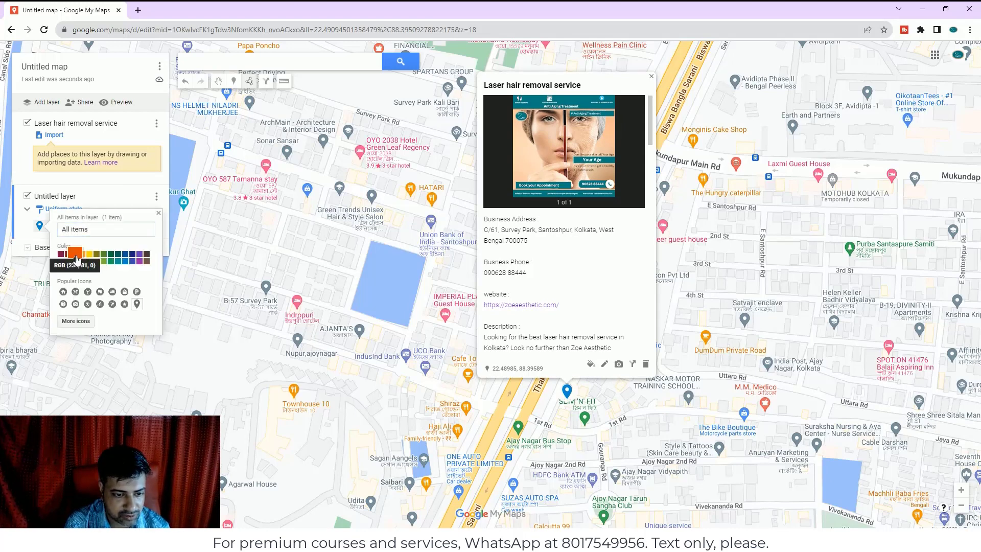
click(64, 293)
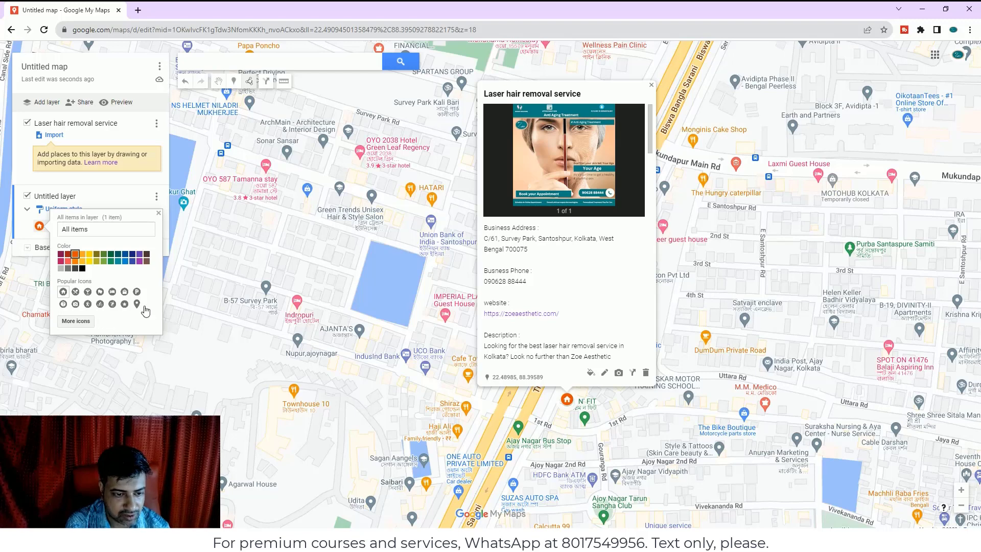
click(138, 194)
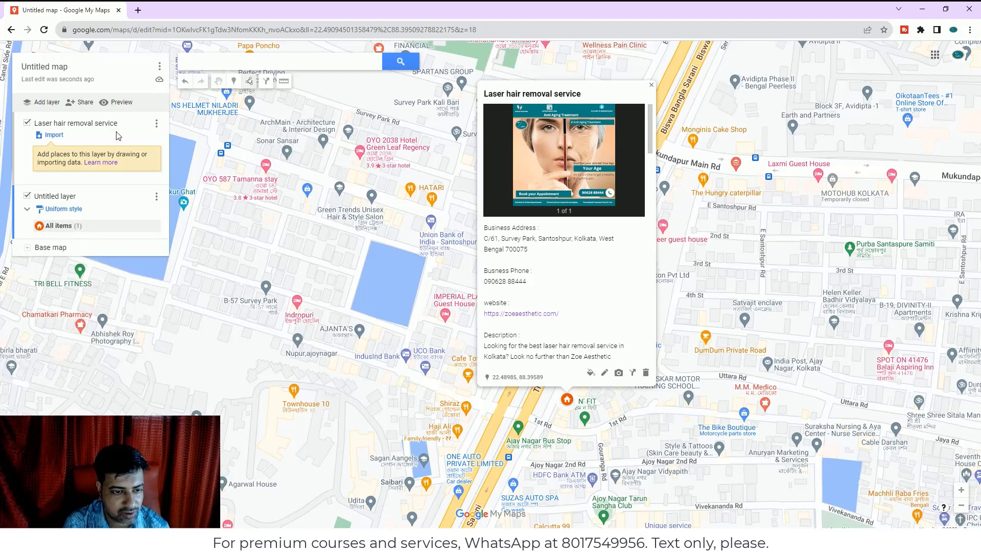
click(71, 200)
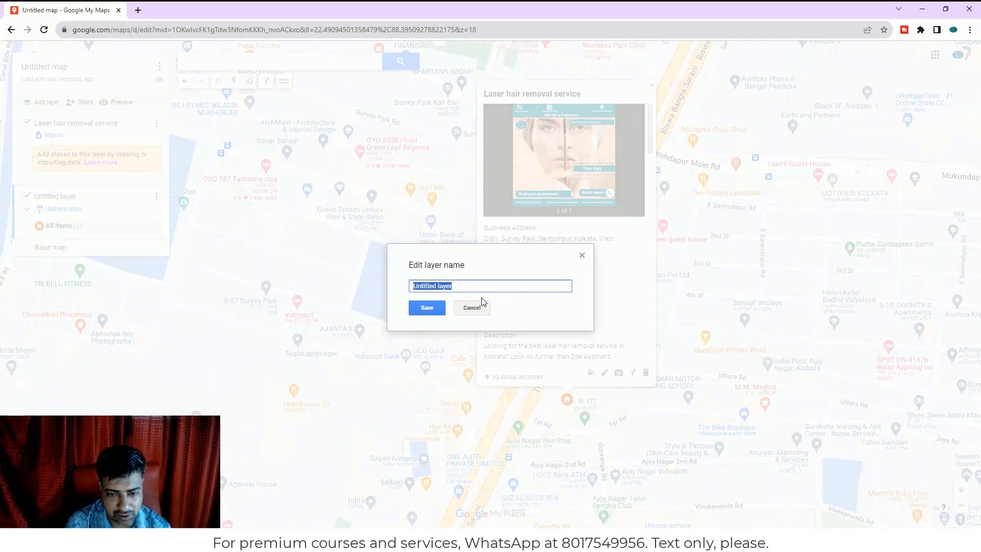
drag(478, 285, 356, 287)
key(BackSpace)
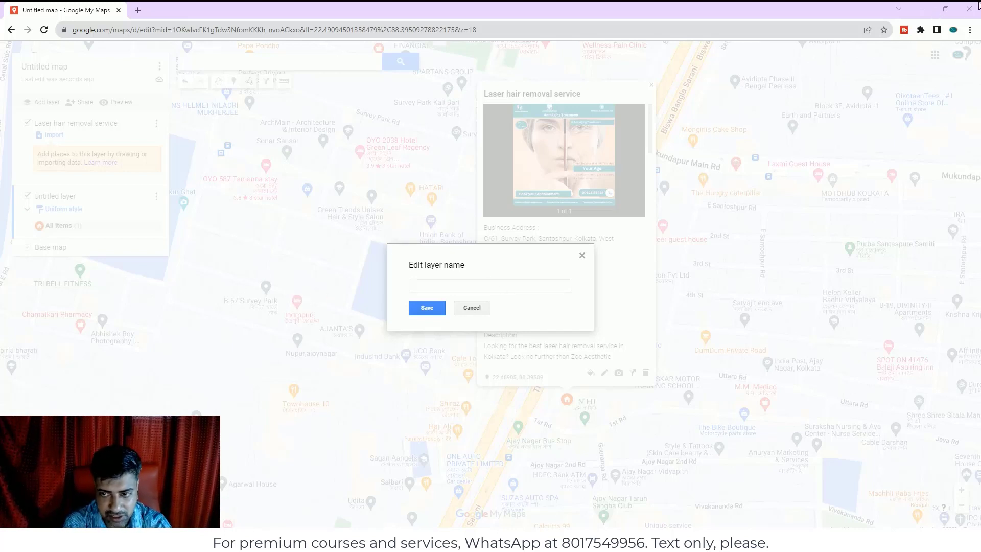
click(446, 289)
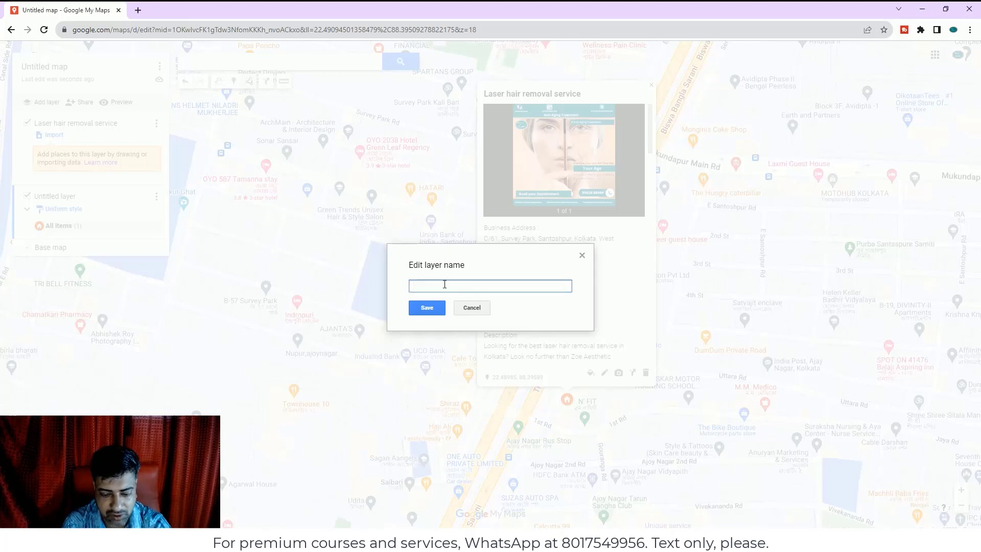
key(ctrl+v)
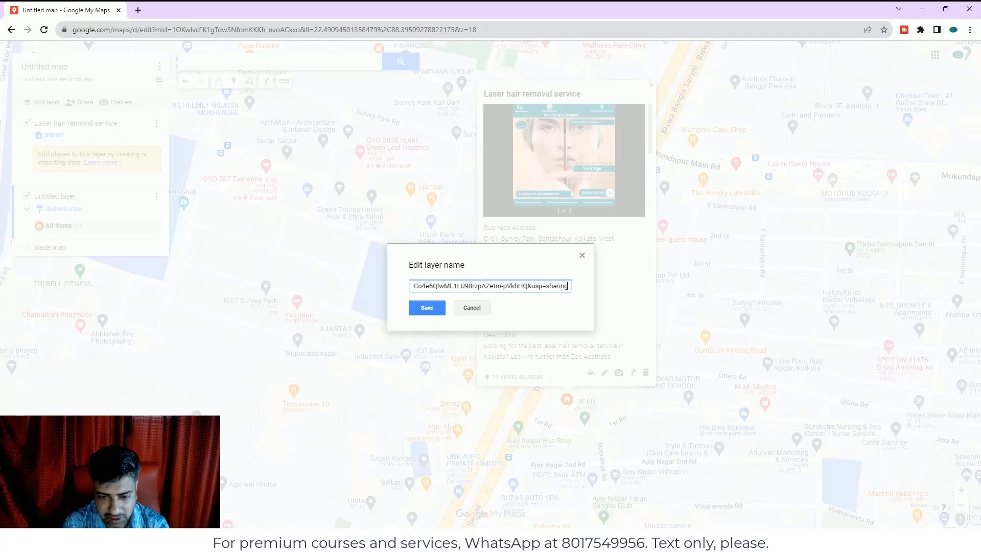
drag(568, 286, 367, 287)
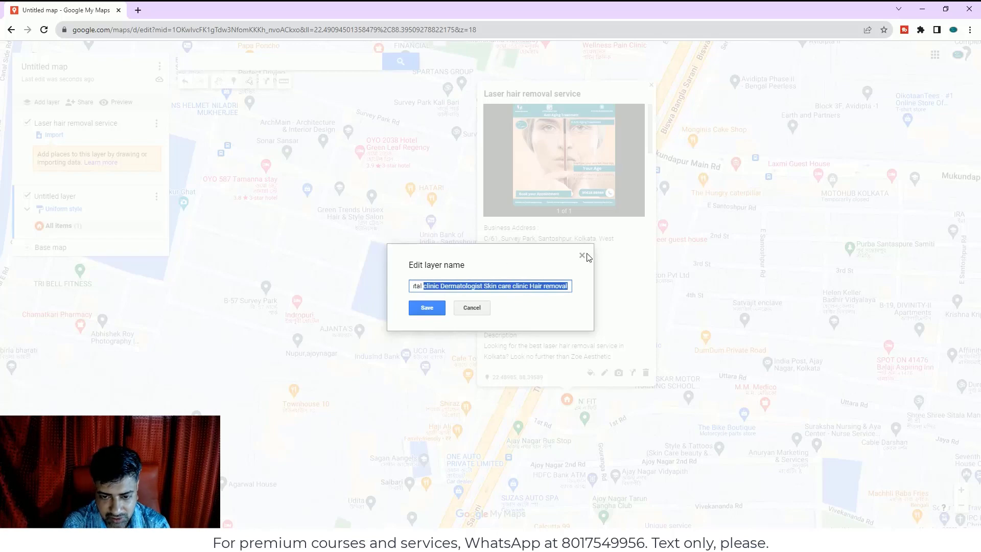
key(Escape)
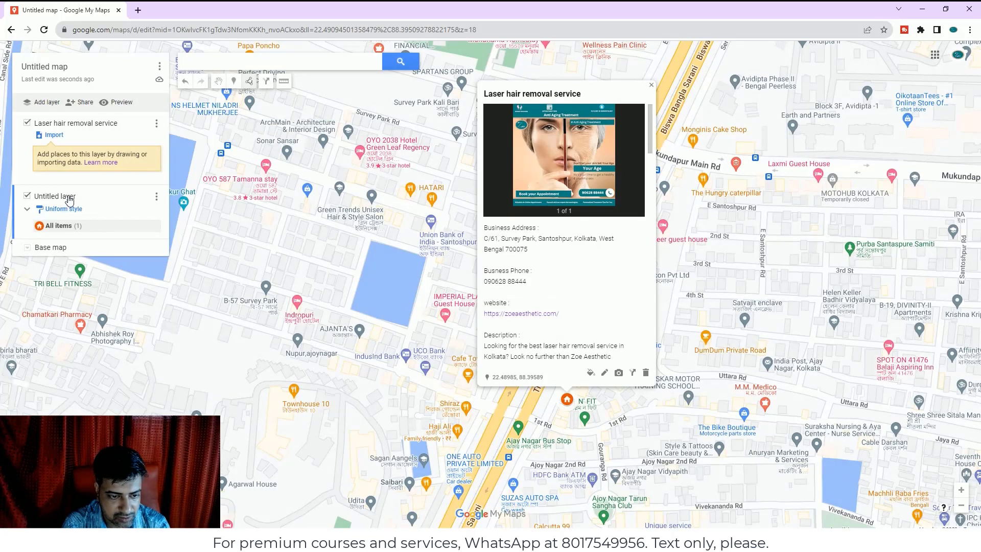
Rename the untitled layer as "Laser hair removal service" and make the empty first layer the active one
click(69, 197)
click(458, 284)
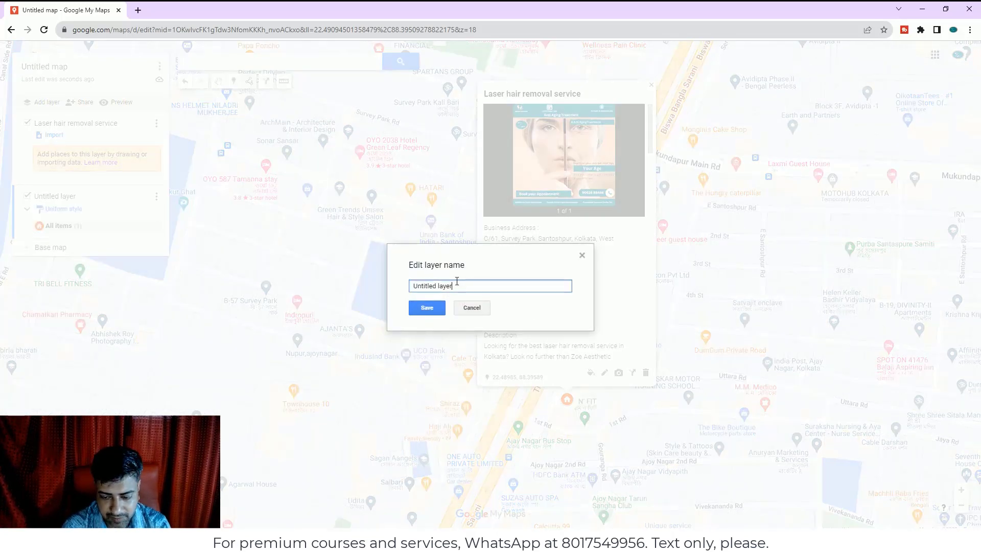
key(BackSpace)
key(BackSpace)
key(BackSpace)
key(BackSpace)
key(BackSpace)
key(BackSpace)
key(BackSpace)
key(BackSpace)
key(BackSpace)
key(BackSpace)
key(BackSpace)
key(BackSpace)
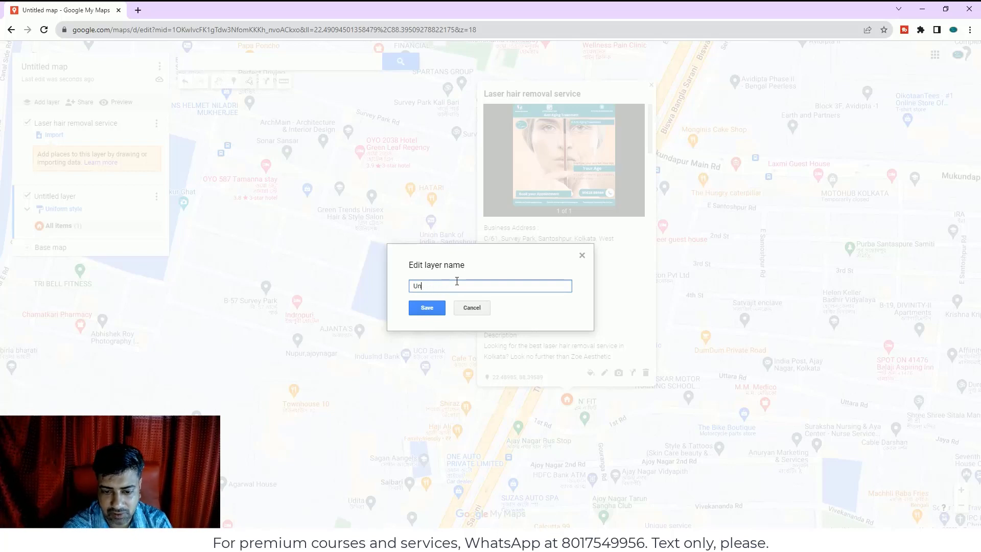
key(BackSpace)
key(BackSpace)
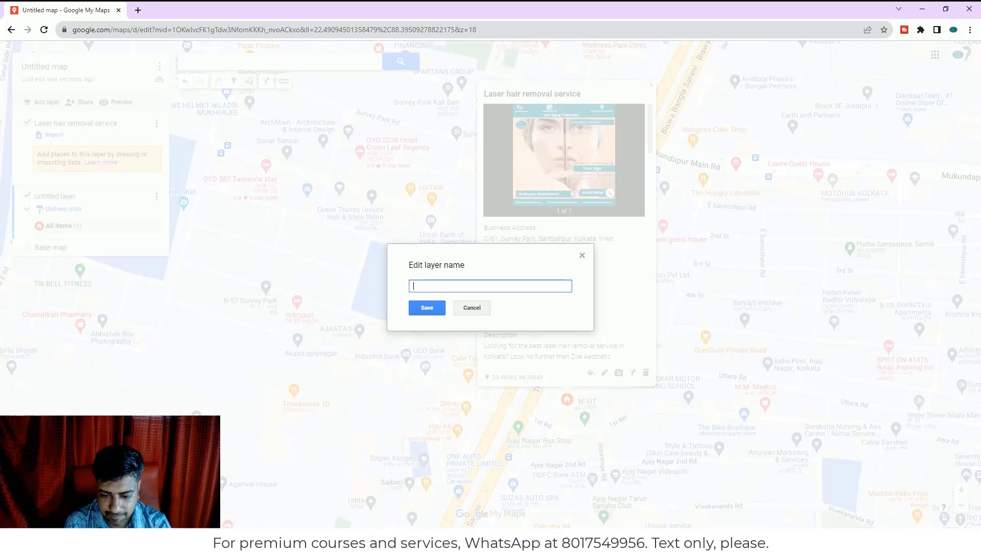
key(alt+Tab)
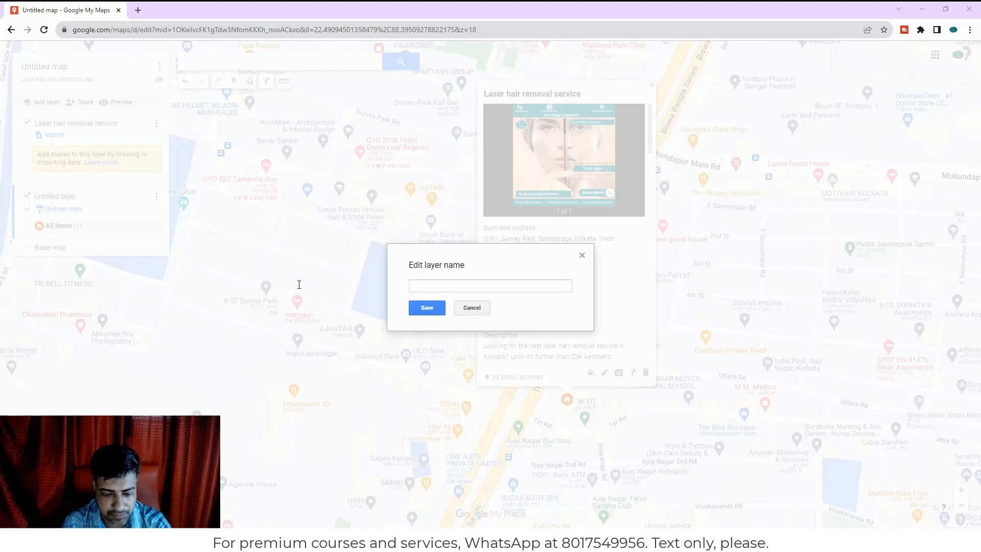
key(alt+Tab)
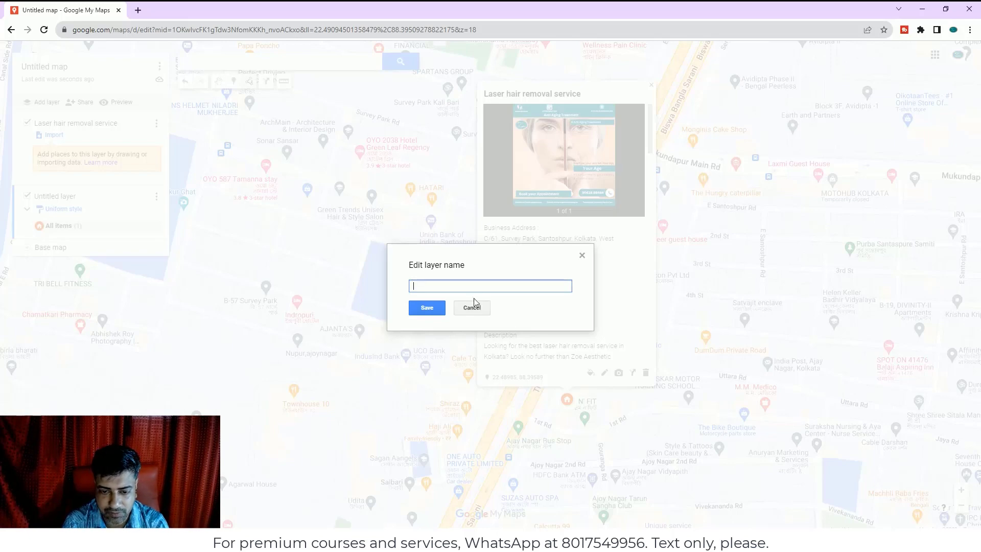
click(427, 308)
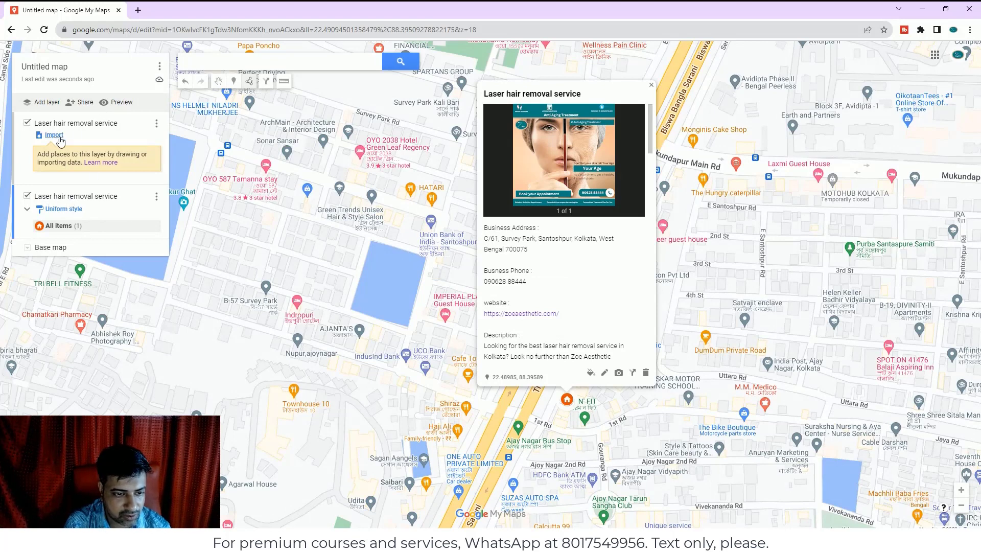
click(105, 148)
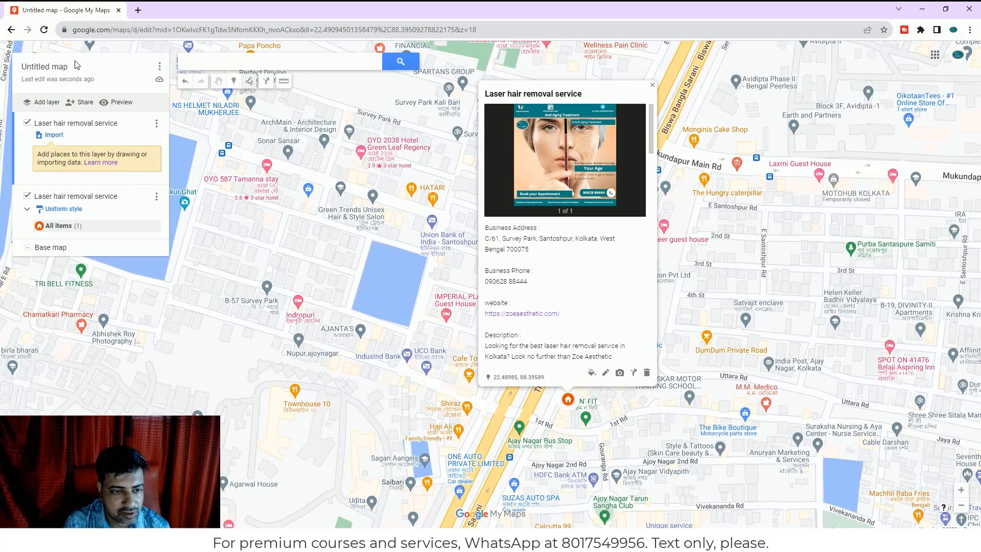
Title the map "Laser hair removal service", paste the prepared business details as its description and save
click(61, 67)
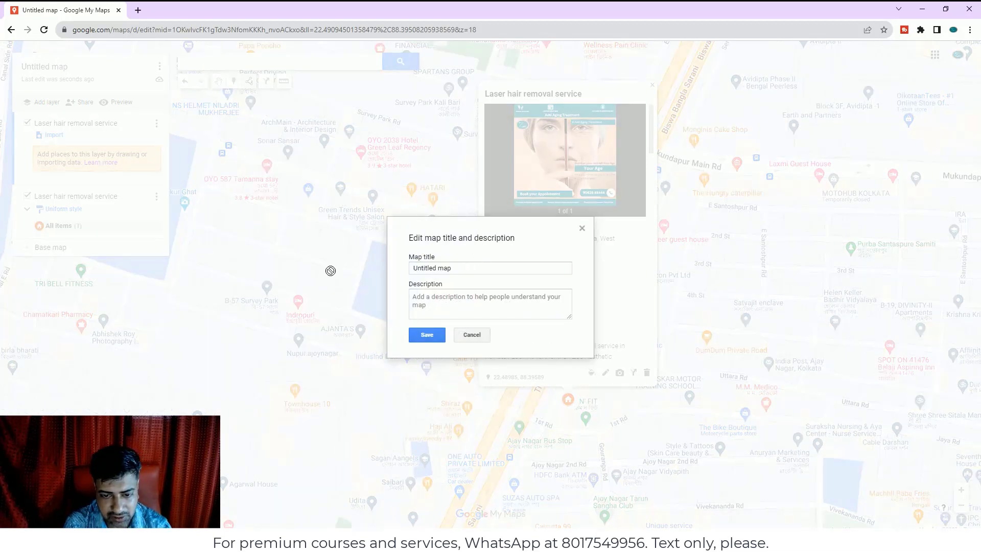
text(Laser hair removal service)
key(Tab)
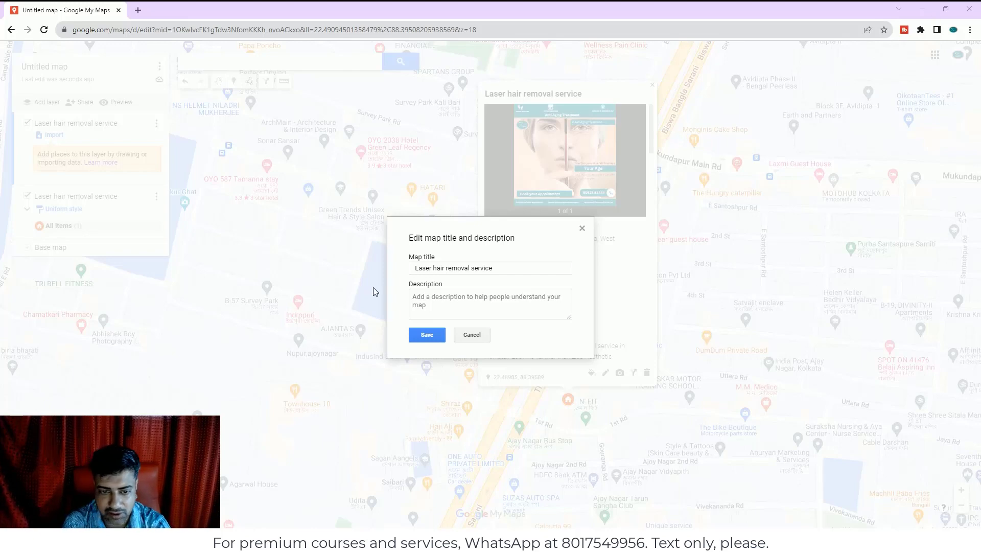
key(ctrl+v)
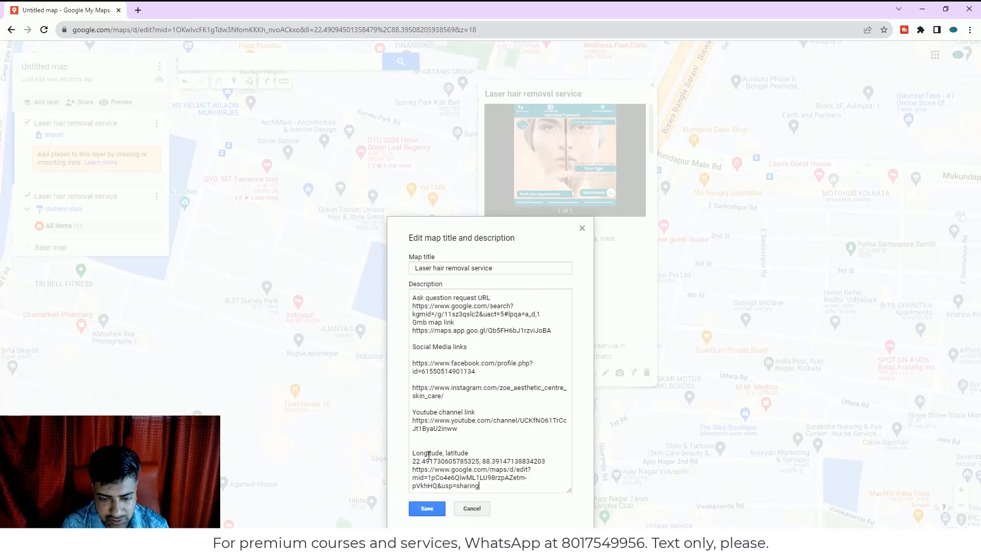
click(427, 509)
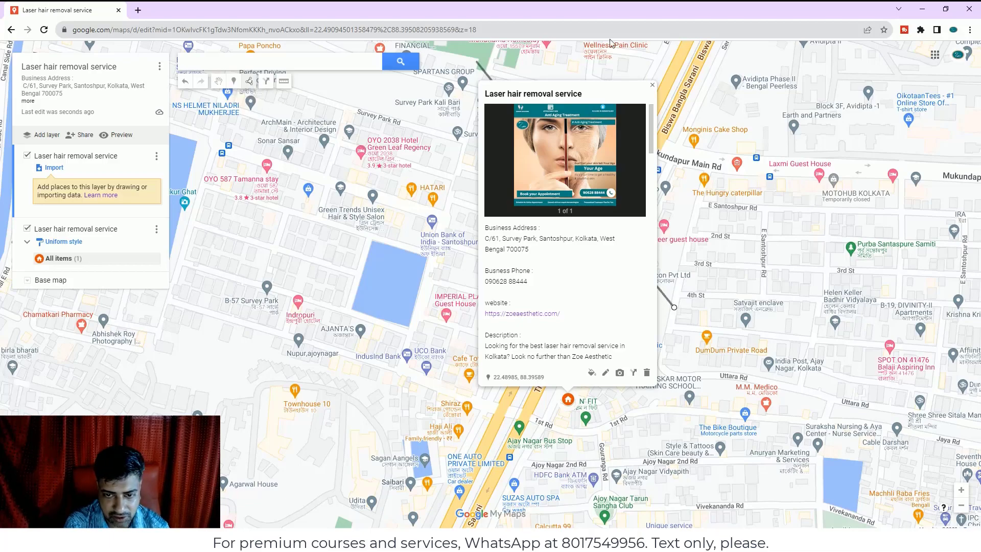
scroll(713, 163, up, 1)
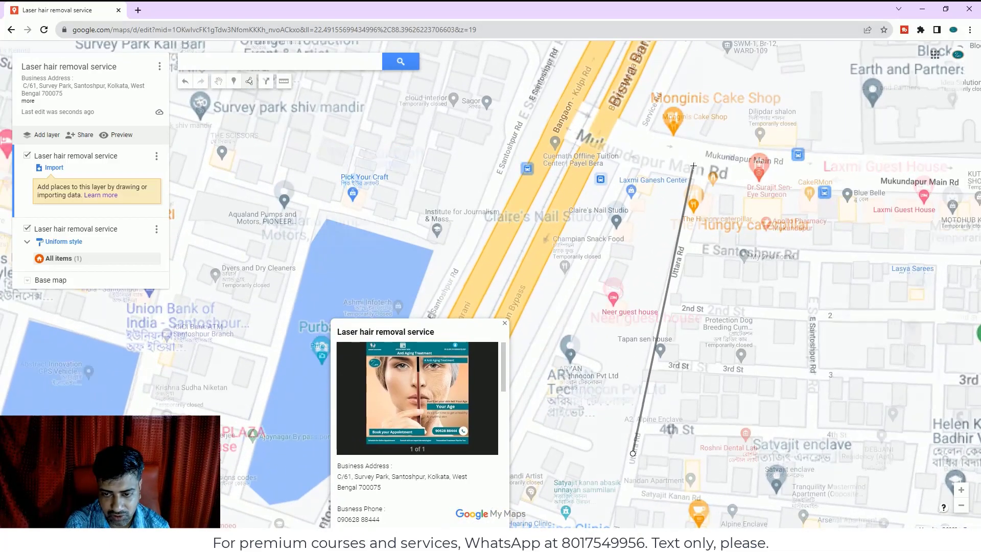
scroll(693, 166, down, 1)
scroll(693, 166, up, 1)
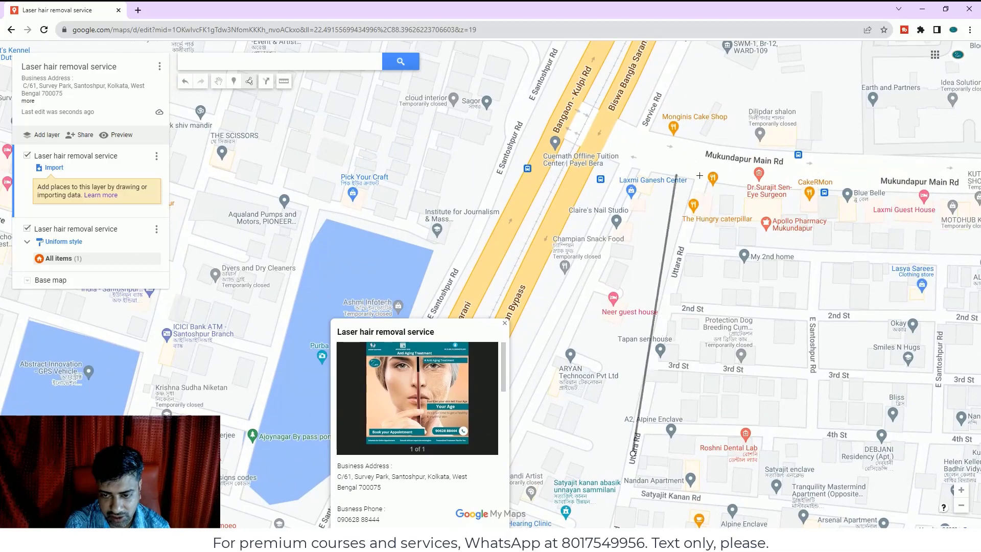
scroll(702, 176, down, 1)
right_click(309, 409)
scroll(310, 409, up, 1)
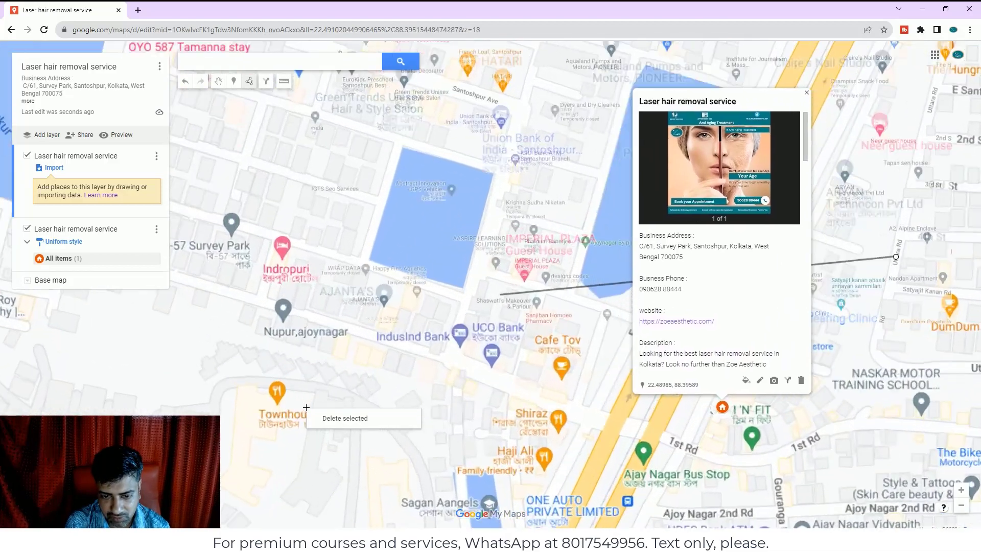
key(ctrl+shift+i)
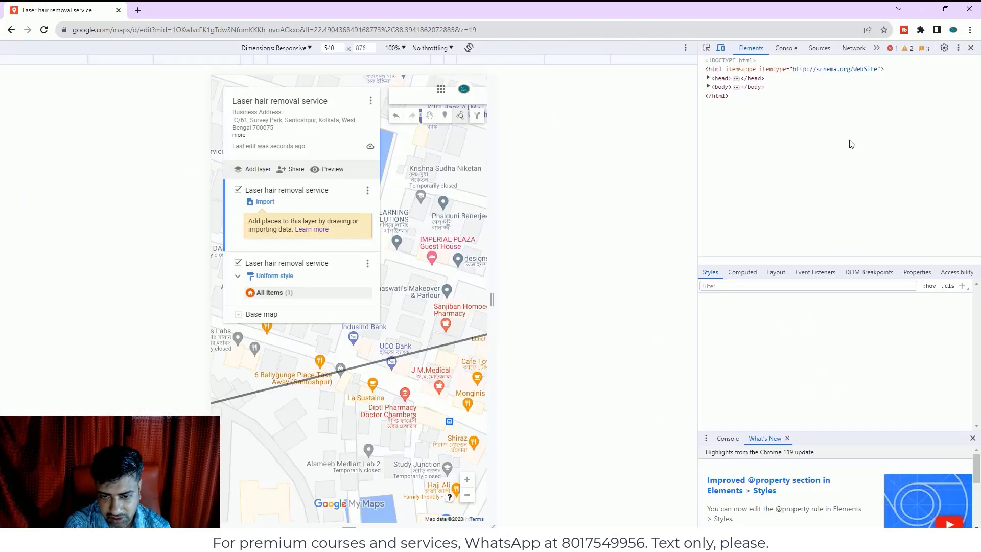
click(970, 48)
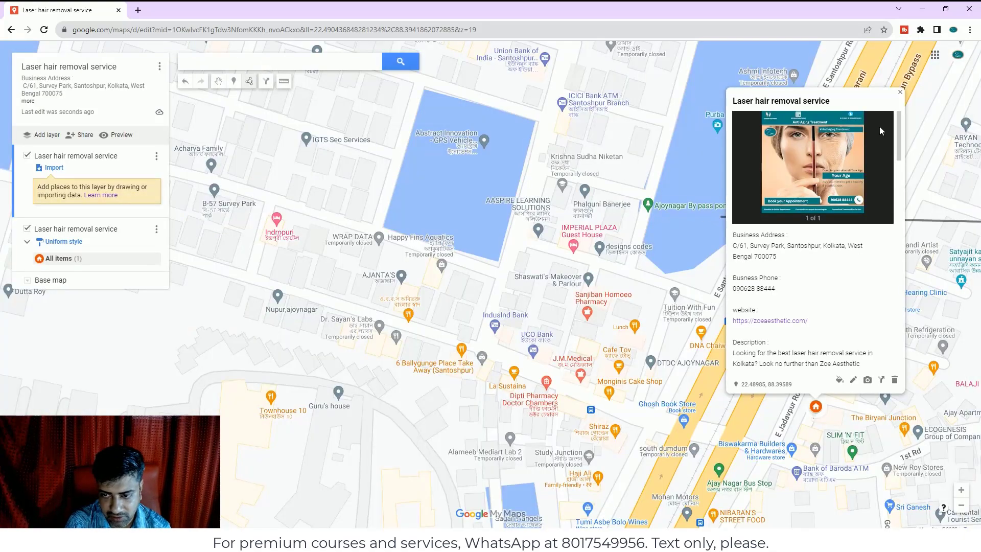
scroll(885, 133, down, 4)
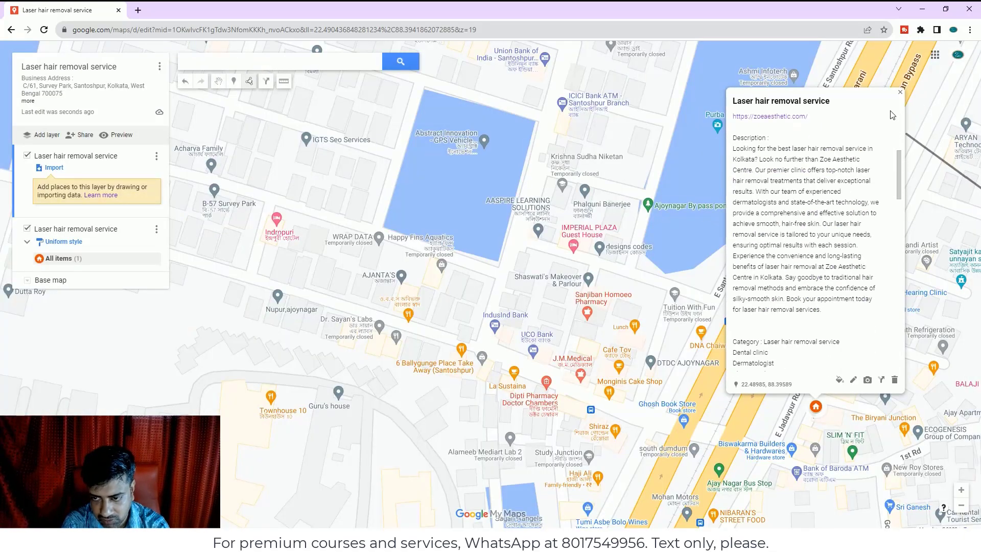
scroll(915, 87, up, 1)
Continue the line around the neighbourhood surrounding the orange house marker and close it at its start, forming a polygon of about 21.4 ha
click(914, 81)
click(742, 49)
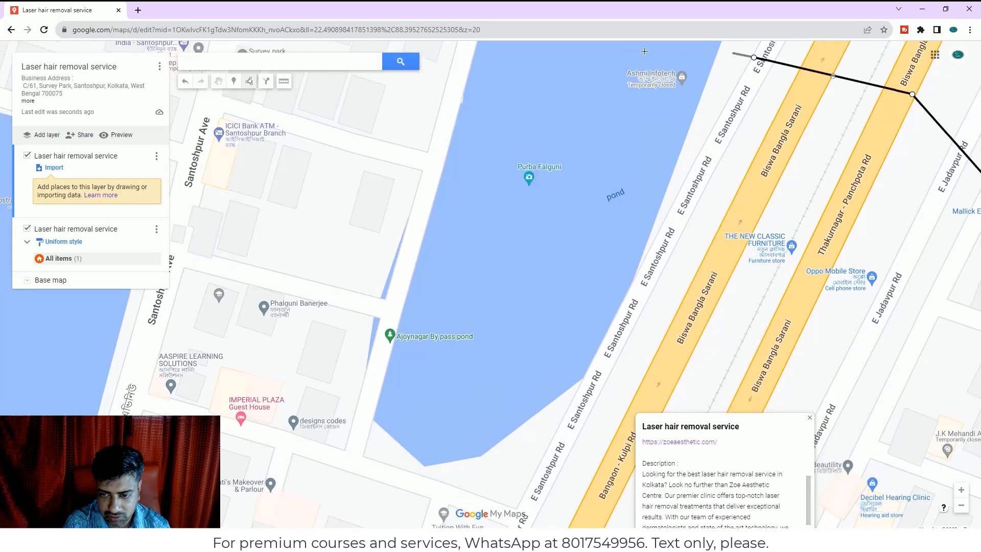
click(530, 62)
scroll(353, 265, down, 1)
scroll(348, 211, down, 1)
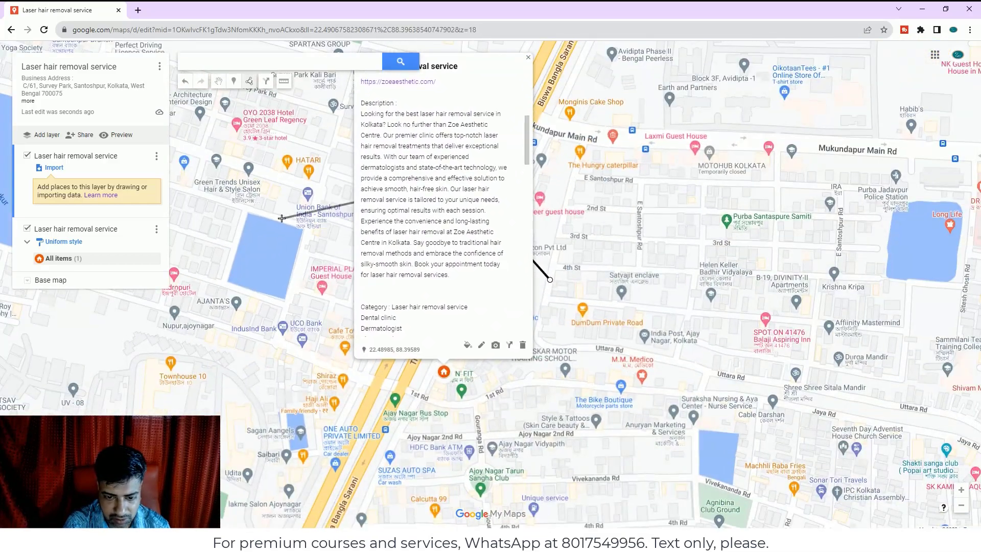
click(281, 219)
click(182, 345)
click(206, 459)
click(274, 524)
click(552, 518)
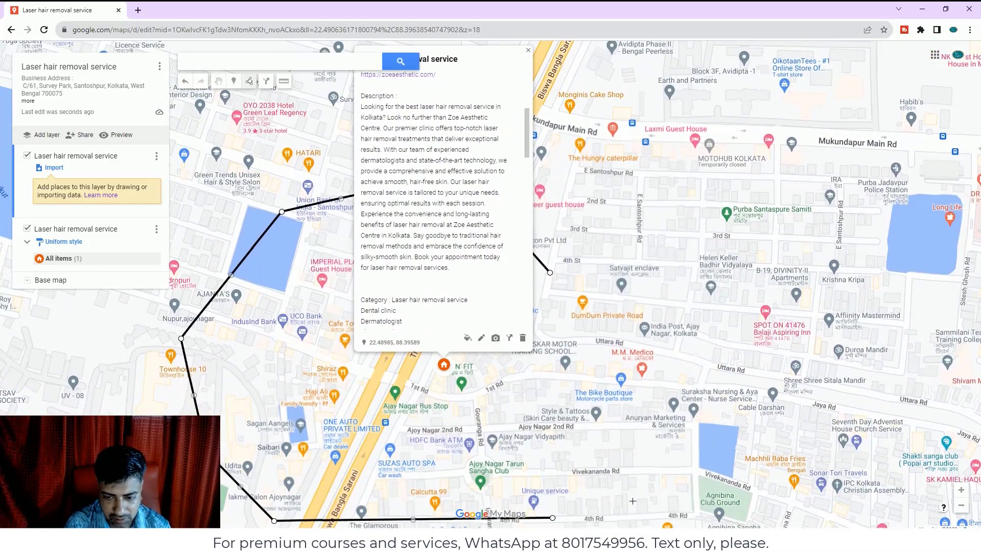
click(633, 502)
click(699, 448)
click(747, 396)
click(795, 321)
click(813, 246)
click(817, 194)
click(802, 144)
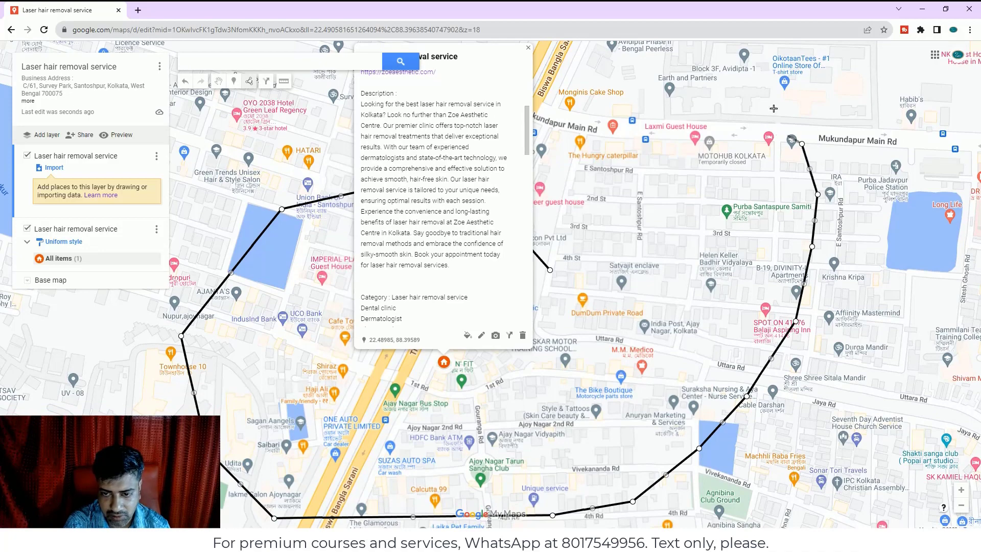
click(772, 77)
click(757, 47)
click(682, 61)
click(622, 330)
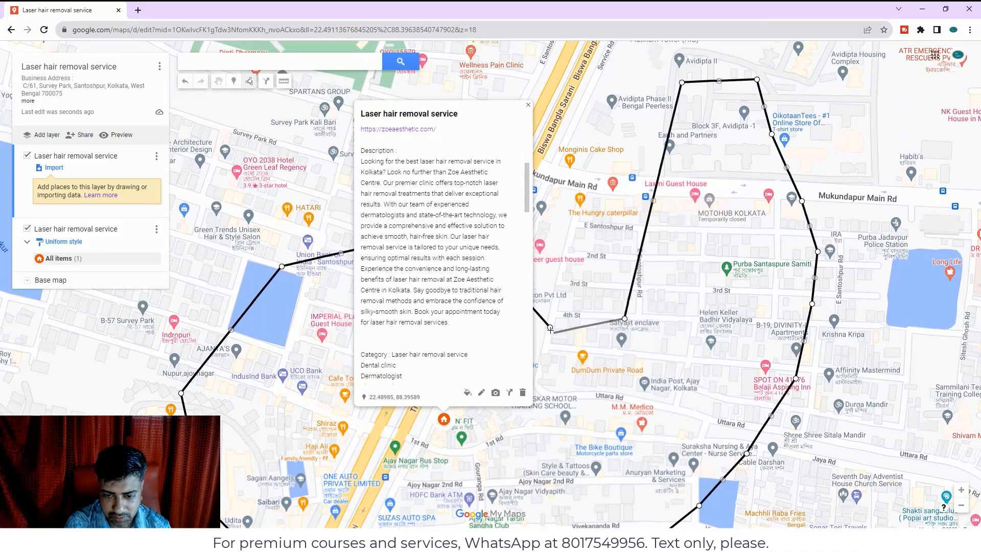
click(549, 327)
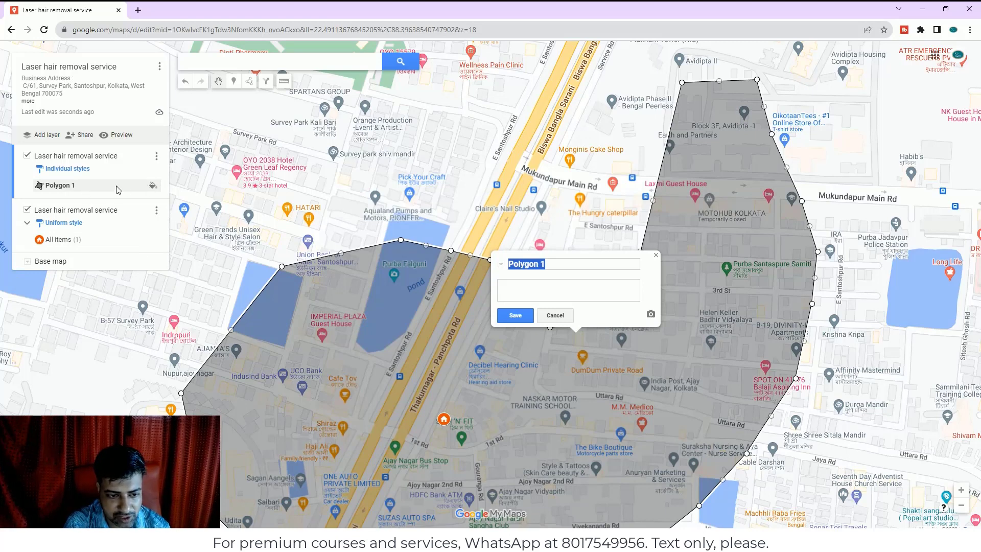
Group the places of the polygon's layer by Uniform style
click(81, 169)
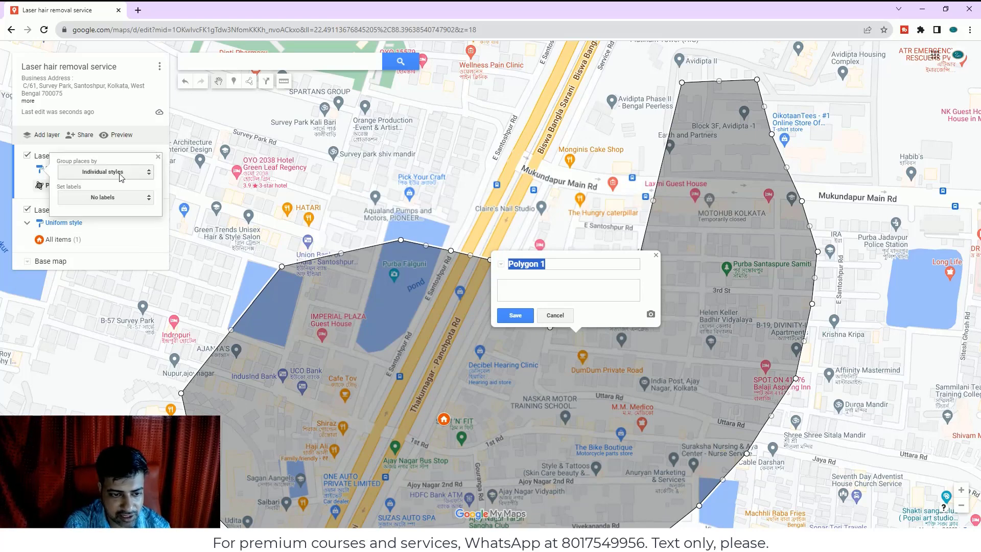
click(148, 174)
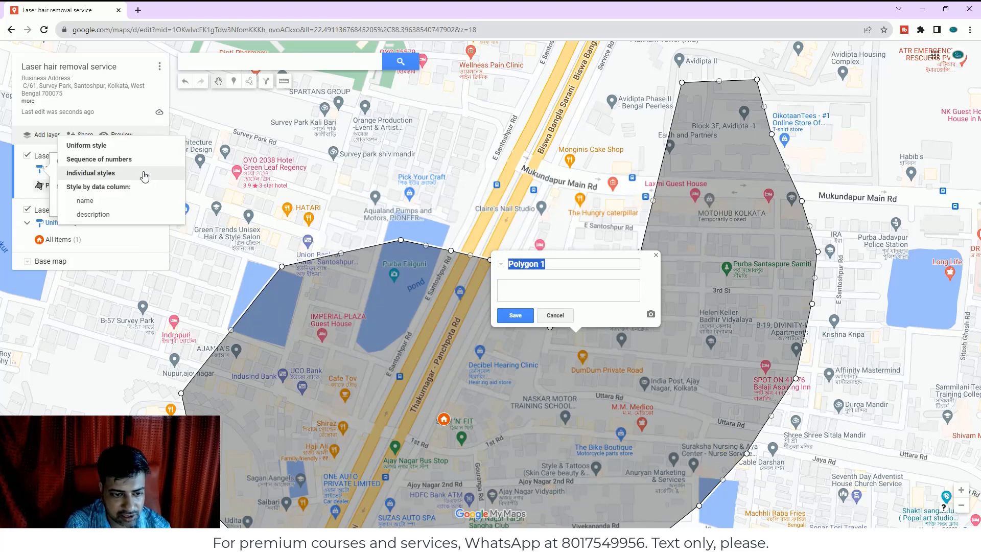
click(104, 151)
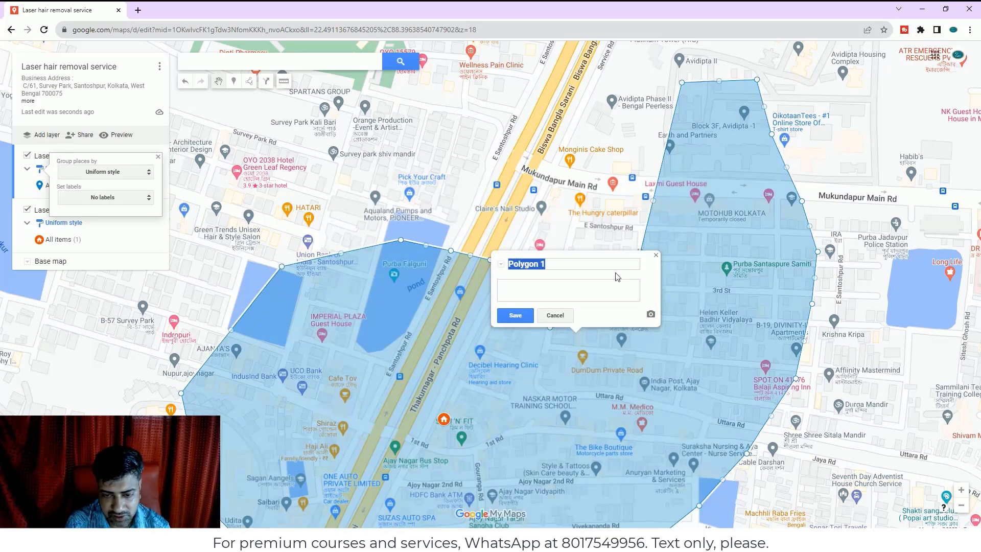
Clear the polygon's default name and paste the prepared business details as its description
drag(552, 263, 483, 270)
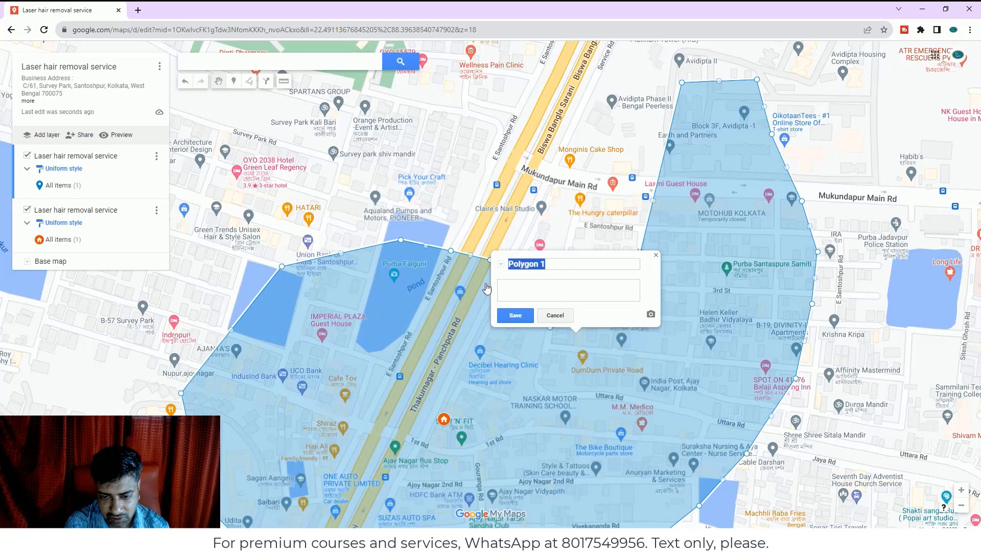
click(530, 251)
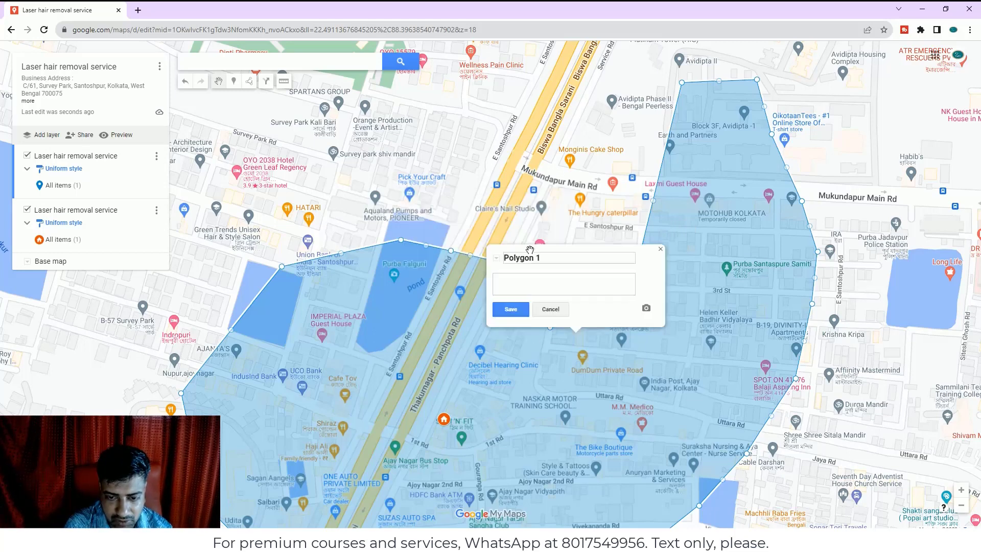
click(550, 265)
key(BackSpace)
key(BackSpace)
key(BackSpace)
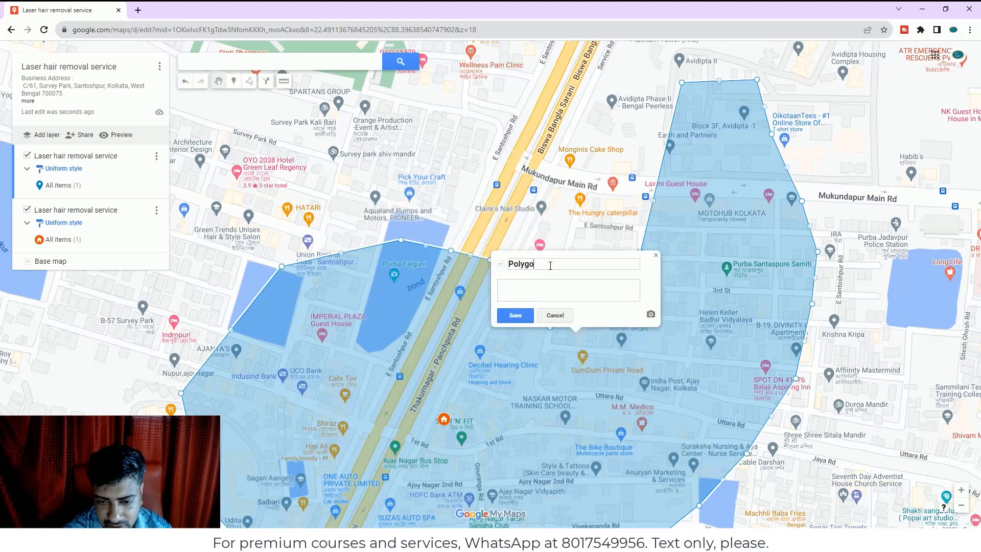
key(BackSpace)
key(BackSpace)
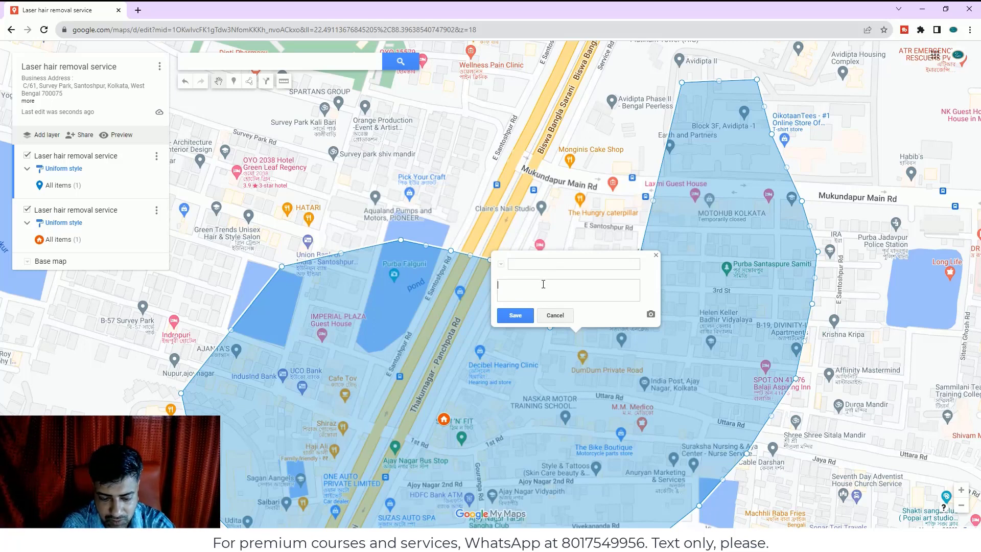
key(ctrl+v)
scroll(578, 203, up, 15)
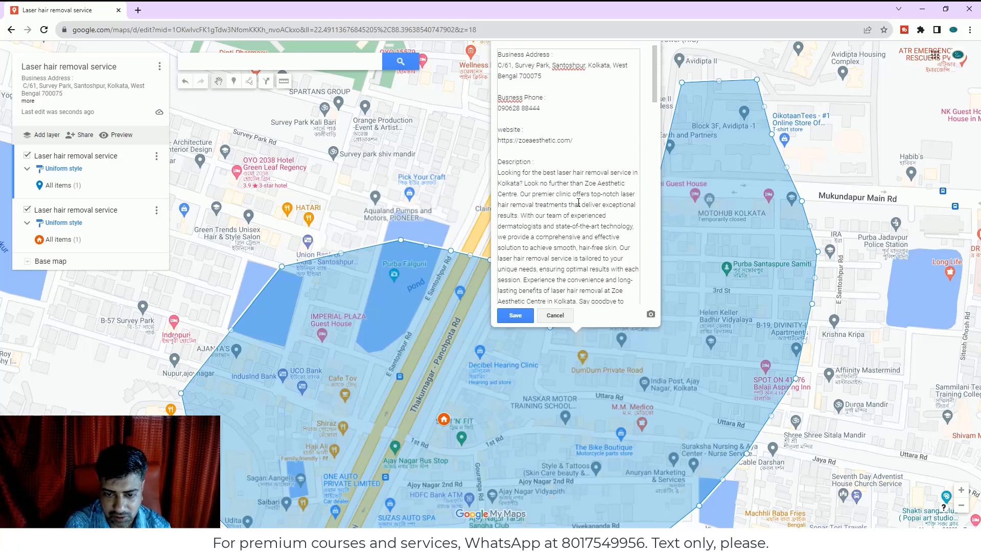
scroll(578, 203, down, 4)
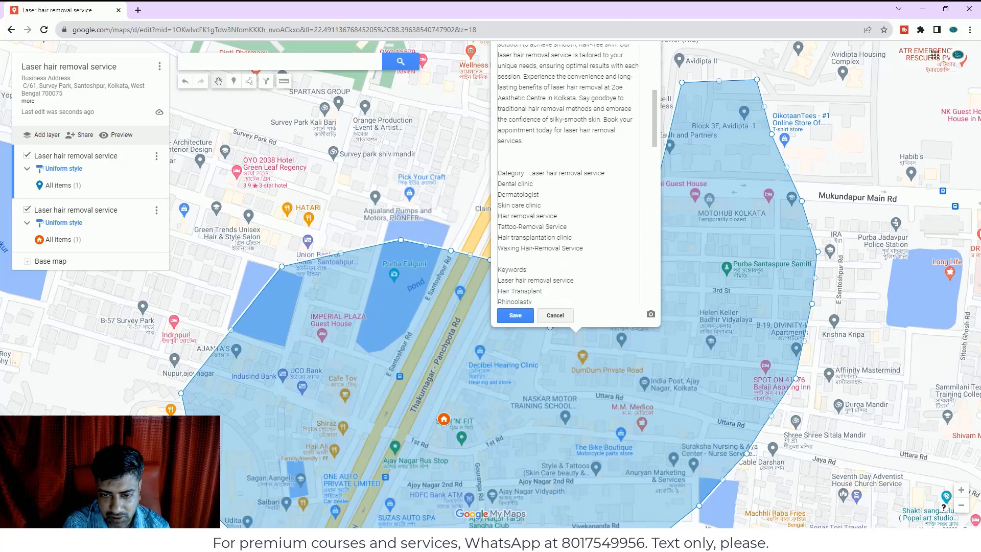
Save the polygon's details and title it "Laser hair removal service", copied from the description's category line
drag(529, 173, 605, 174)
key(ctrl+c)
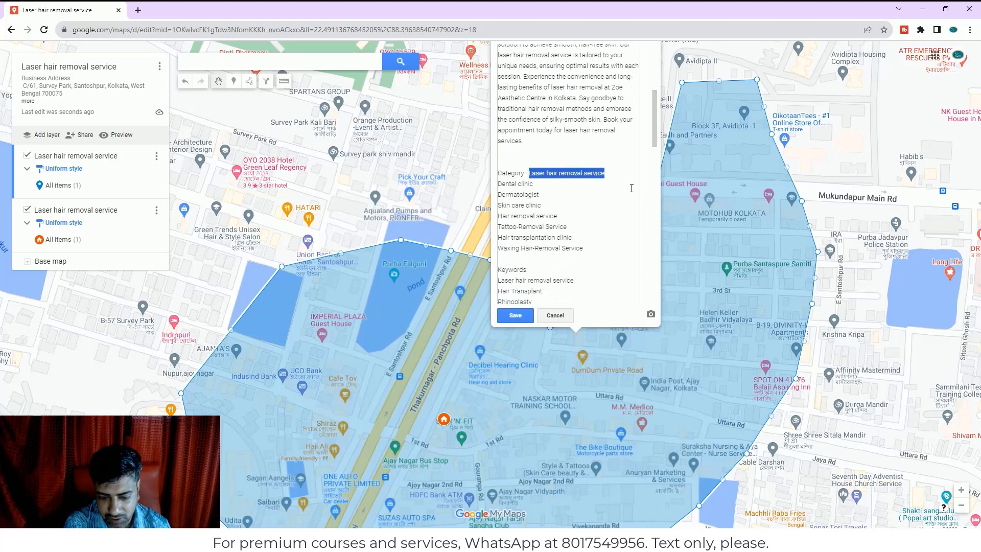
click(510, 312)
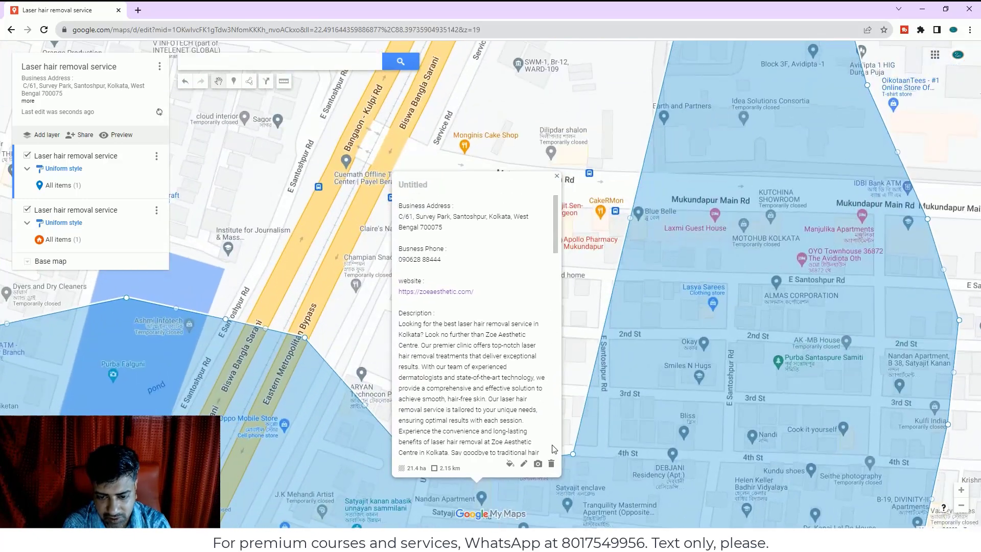
click(523, 463)
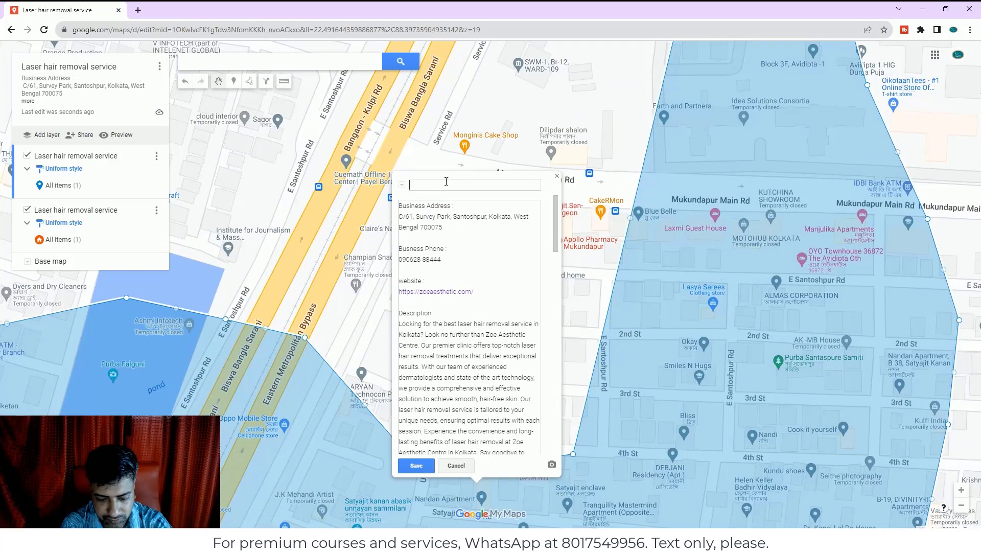
key(ctrl+v)
click(419, 467)
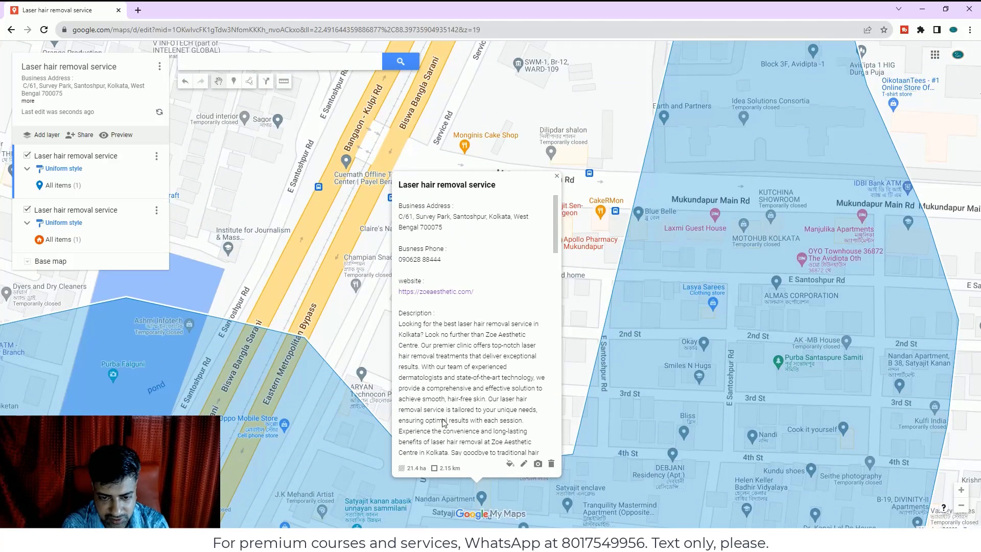
Add the prepared laser hair reduction promotional image to the polygon and save
scroll(486, 407, down, 5)
scroll(470, 403, down, 5)
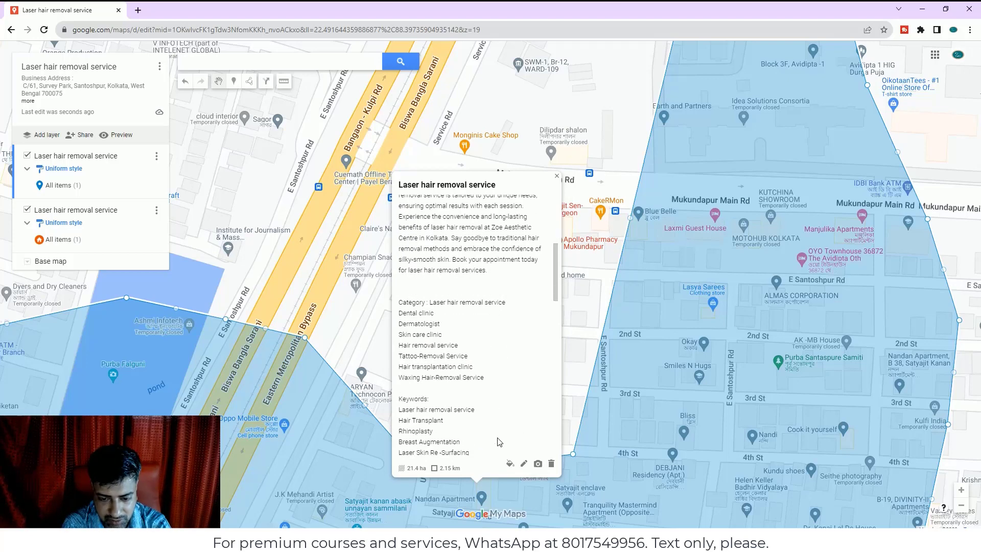
click(538, 463)
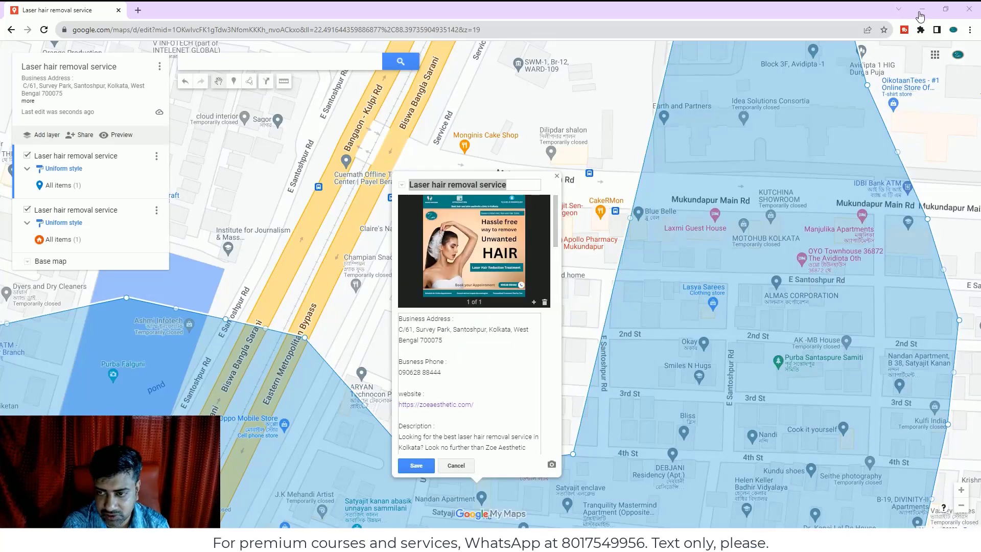
click(416, 466)
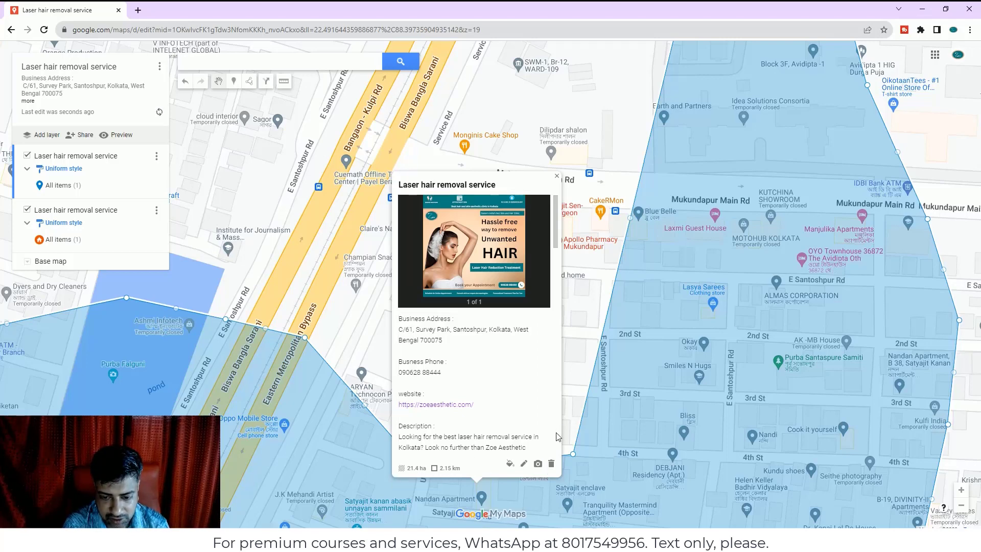
Upload the Anti Aging Treatment image as the polygon's second picture and save
click(538, 465)
click(491, 362)
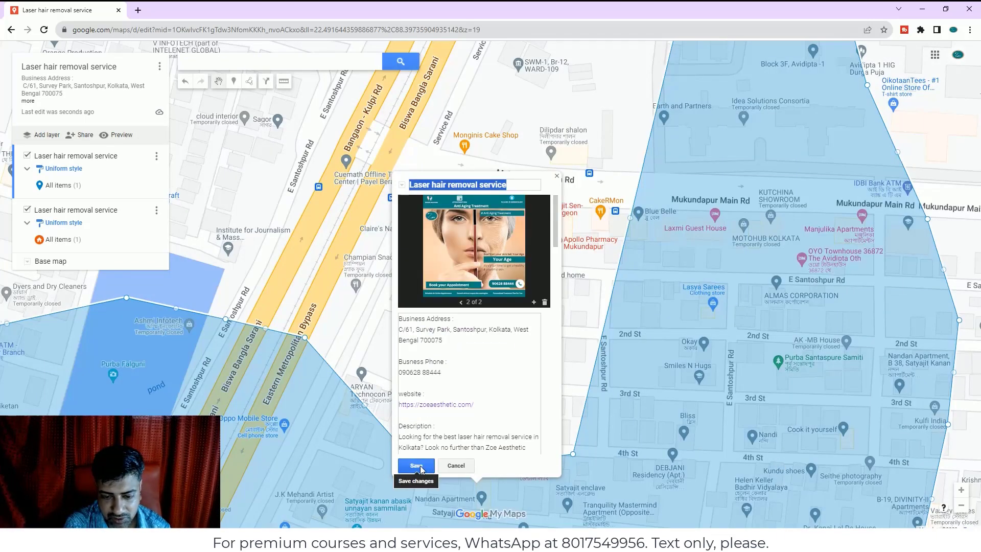
click(420, 465)
Upload the Botox Brow Lift image and a fourth picture to the polygon, save and close its details
click(540, 466)
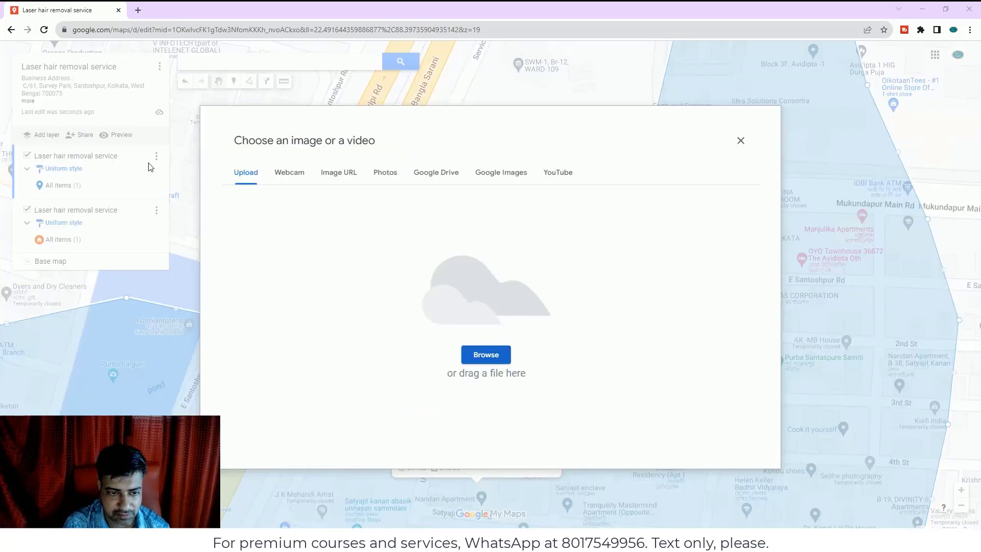
click(906, 516)
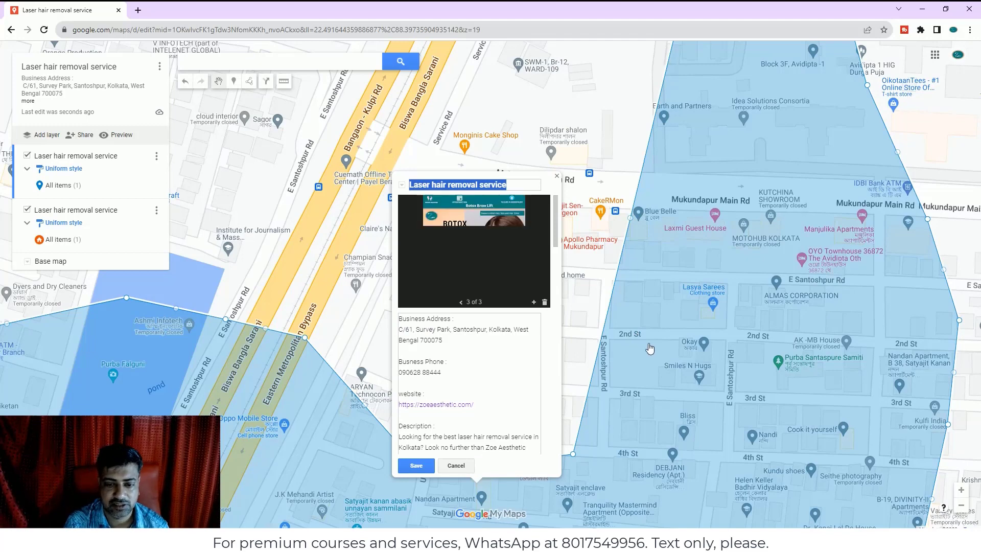
click(533, 304)
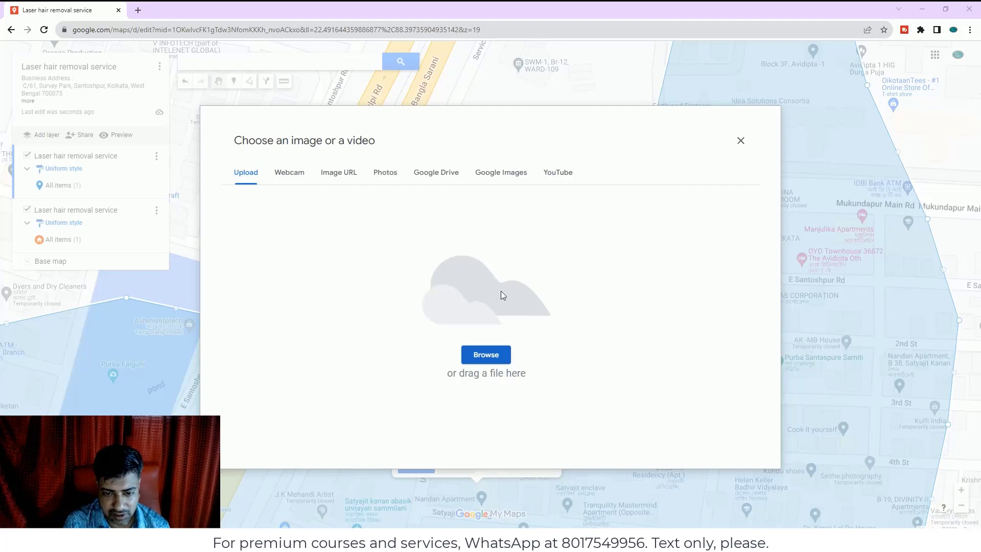
click(882, 514)
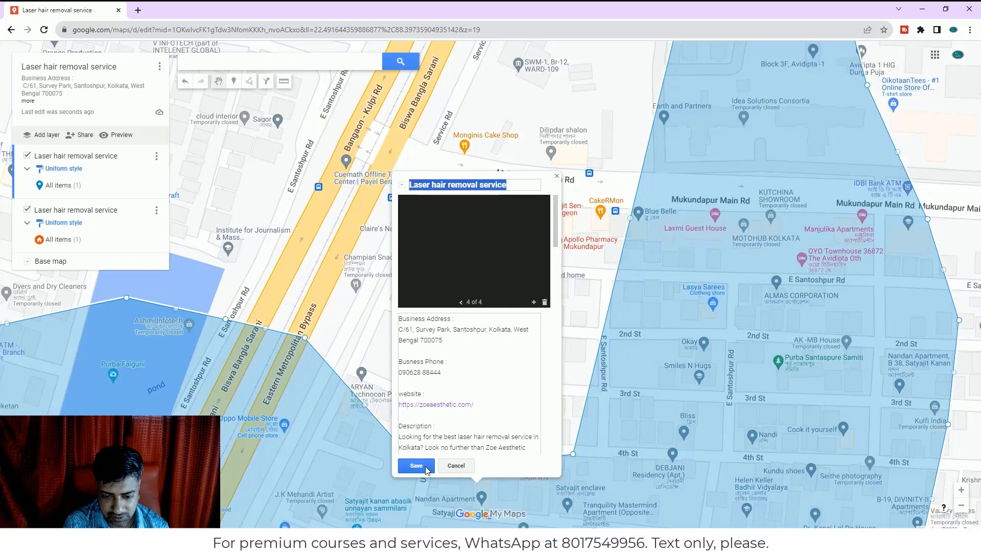
click(415, 467)
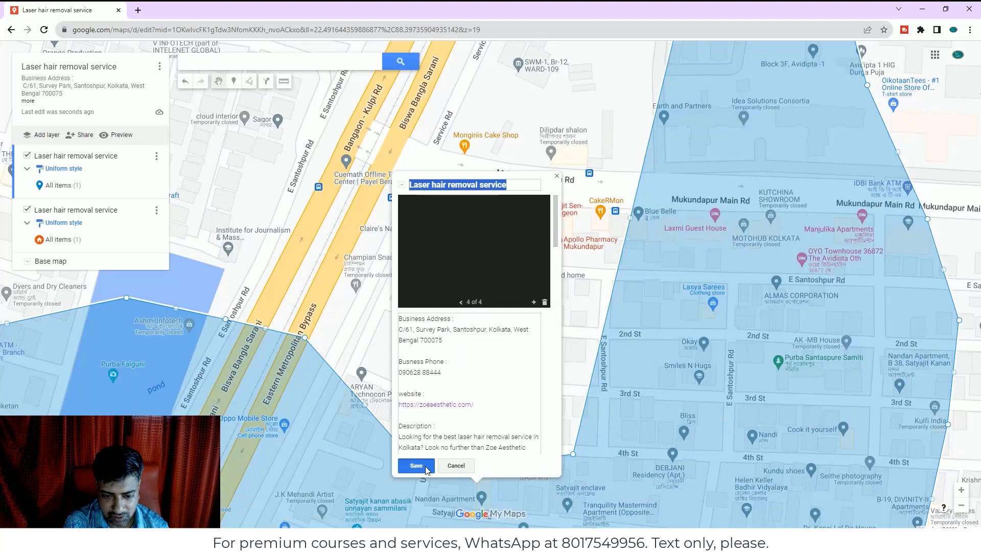
click(557, 176)
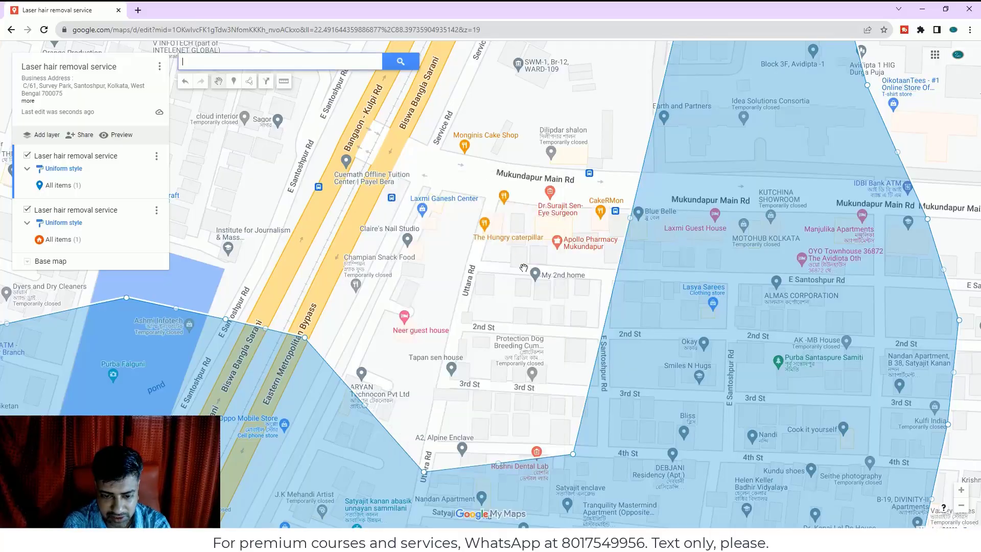
Examine the shaded polygon's extent and its surroundings around the orange house marker
scroll(520, 258, down, 1)
scroll(519, 322, down, 2)
scroll(516, 410, up, 1)
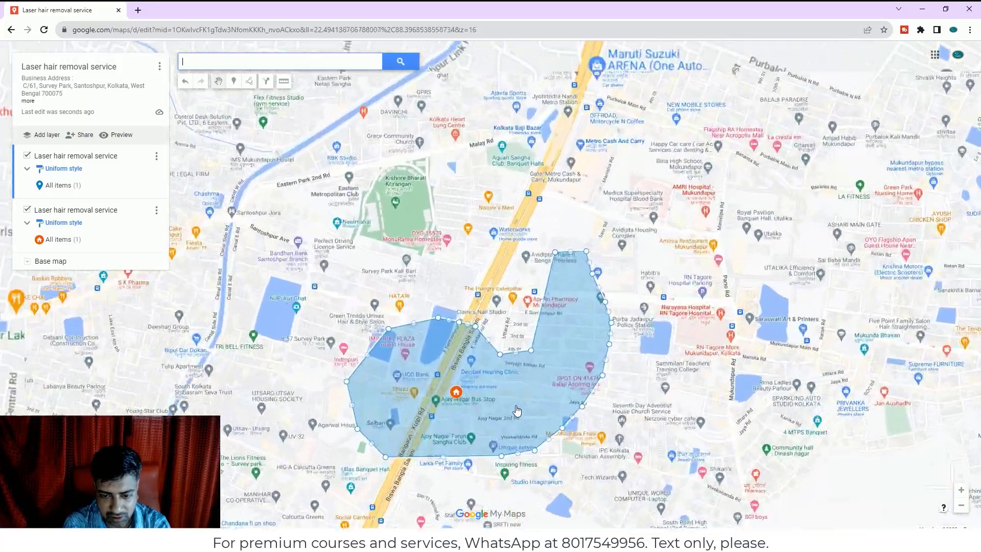
scroll(513, 407, down, 1)
scroll(484, 450, up, 1)
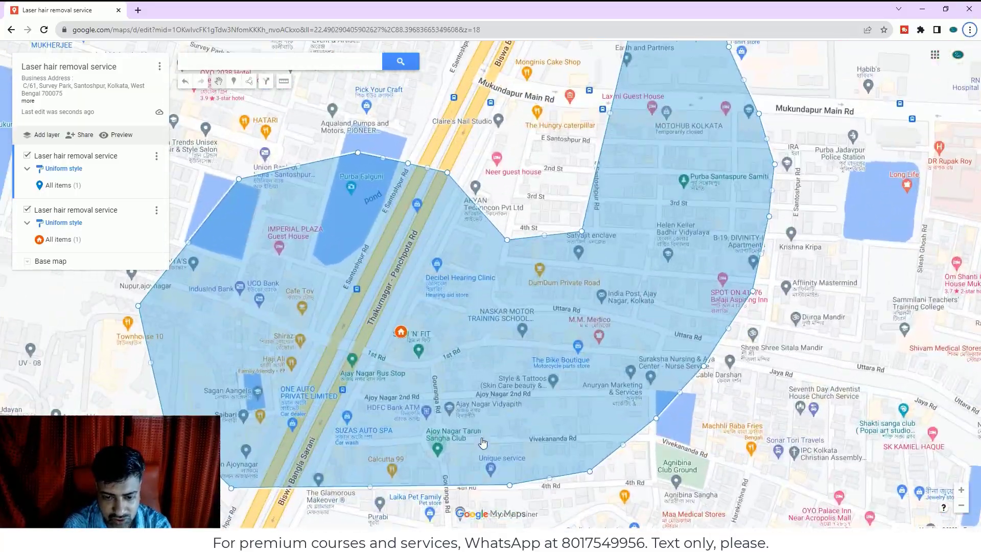
scroll(483, 444, down, 1)
scroll(475, 477, up, 2)
scroll(450, 455, down, 2)
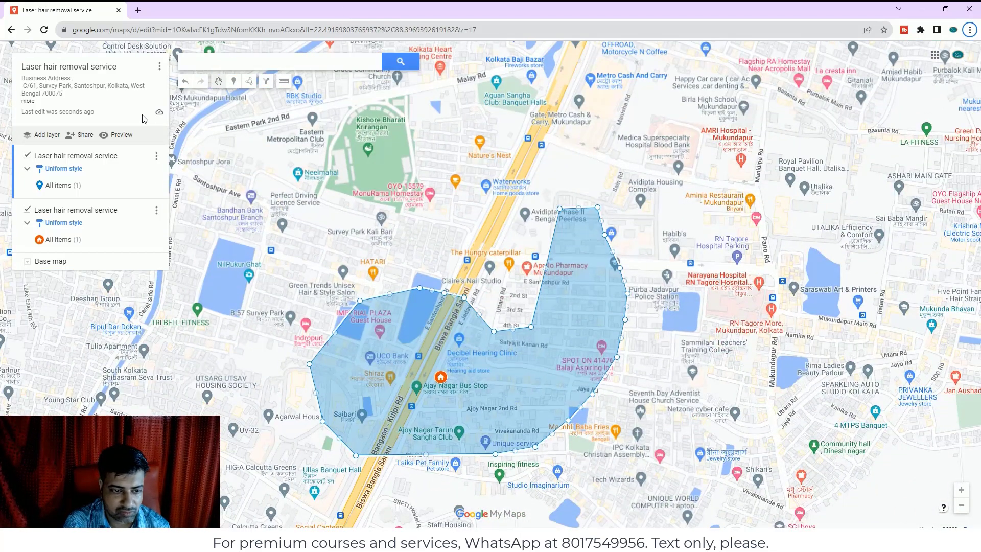
Place a marker on the polygon's northern edge by the pond, save it with its default name and close its details
click(233, 81)
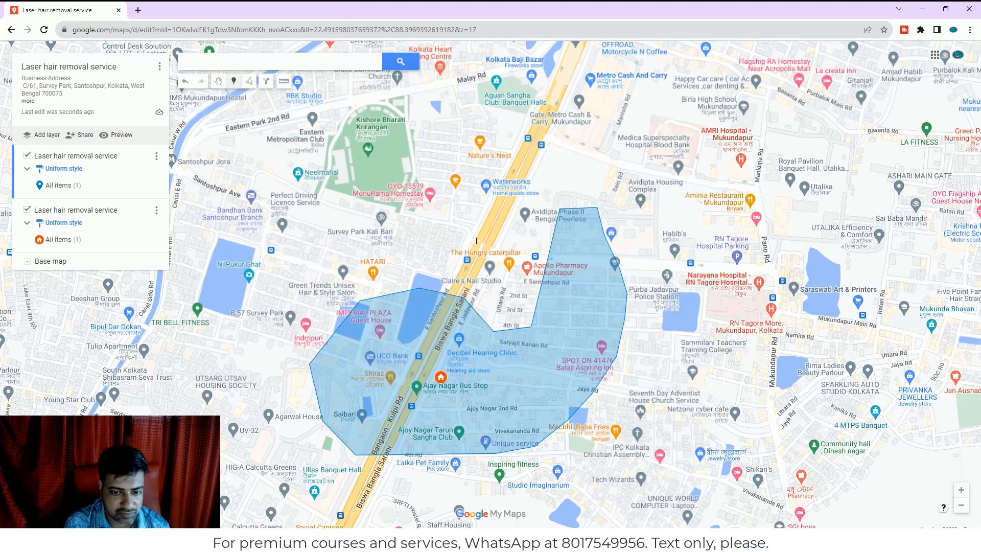
click(419, 289)
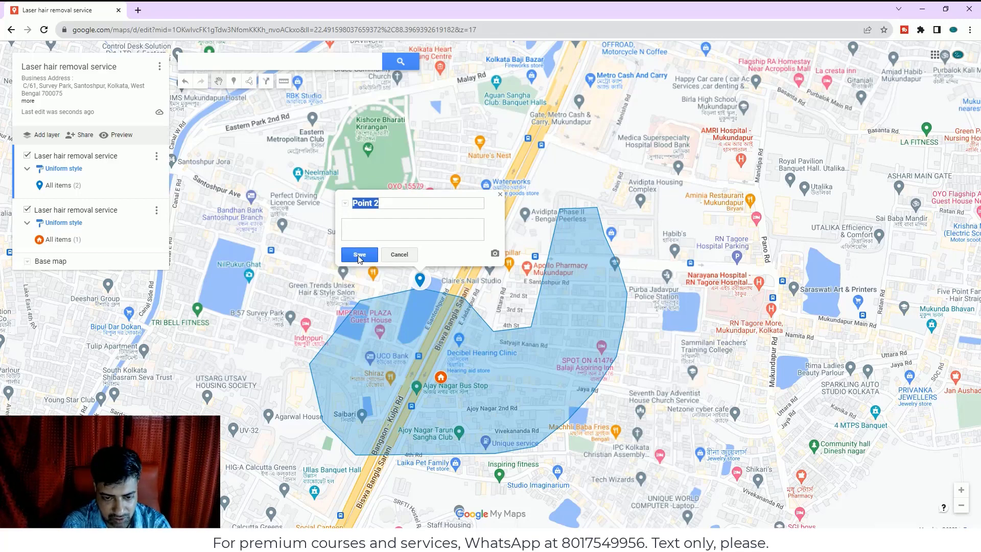
click(359, 255)
click(500, 196)
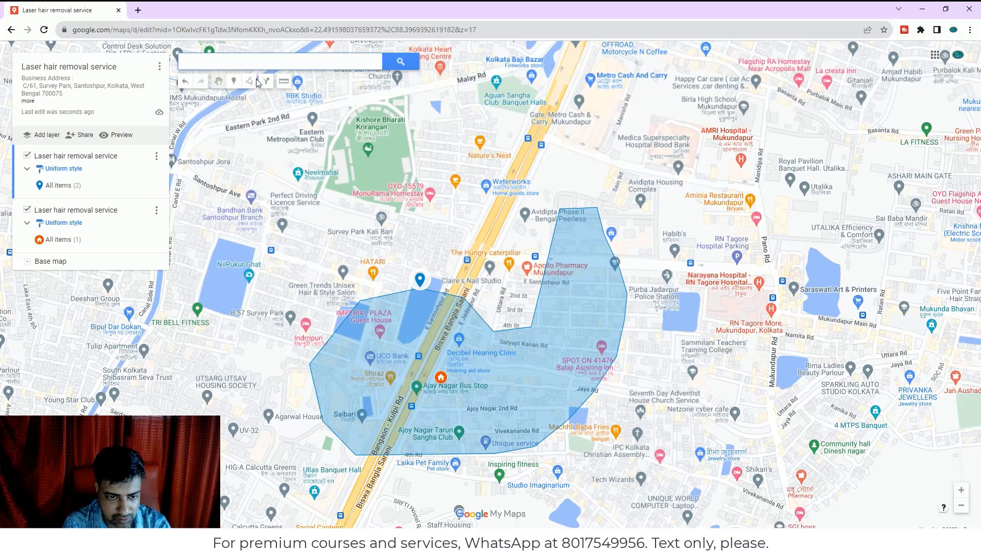
Place five markers along the polygon's northern edge, from the pond east across Biswa Bangla Sarani
click(234, 85)
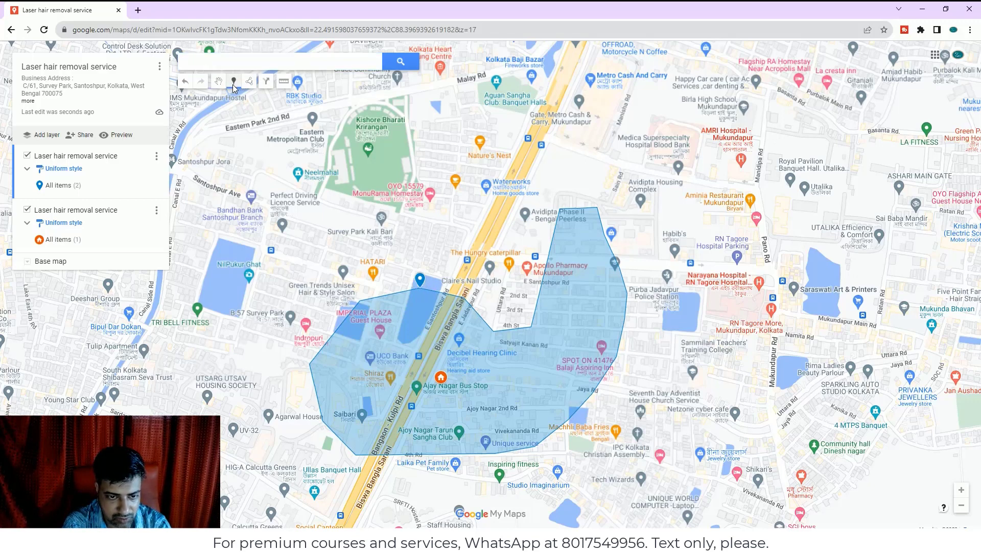
click(431, 292)
click(441, 291)
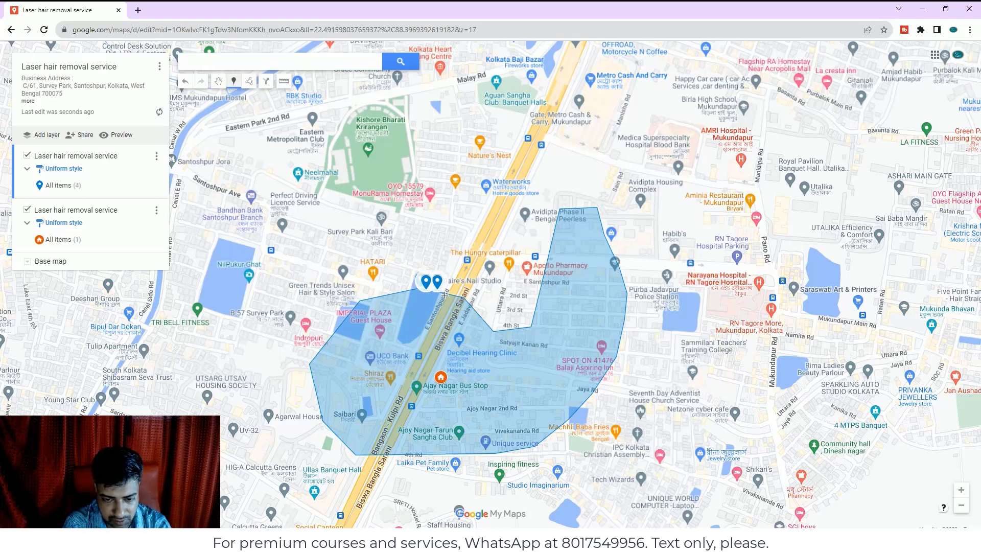
click(449, 294)
click(461, 298)
click(469, 300)
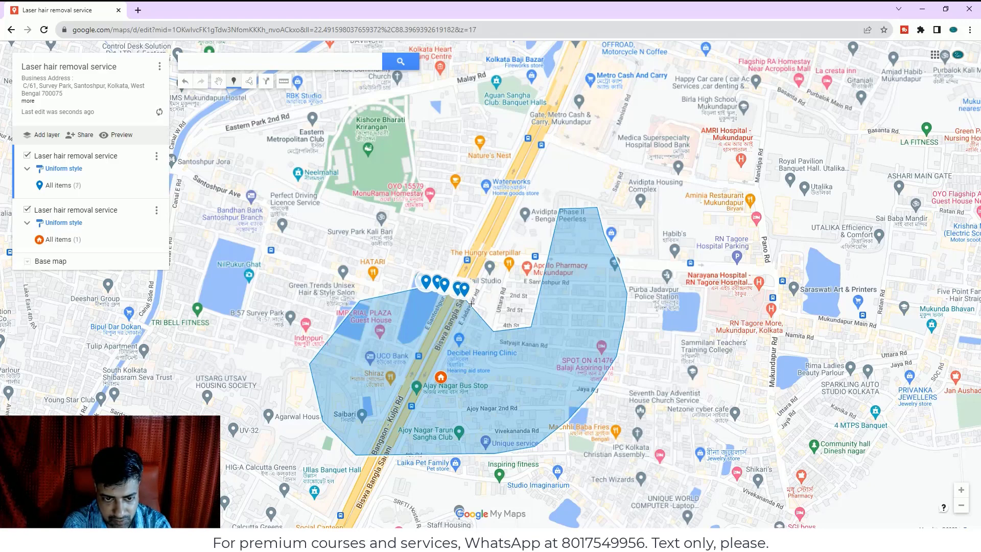
Place seven markers down the slanted edge into the polygon's notch and along the notch floor by 4th St
click(470, 309)
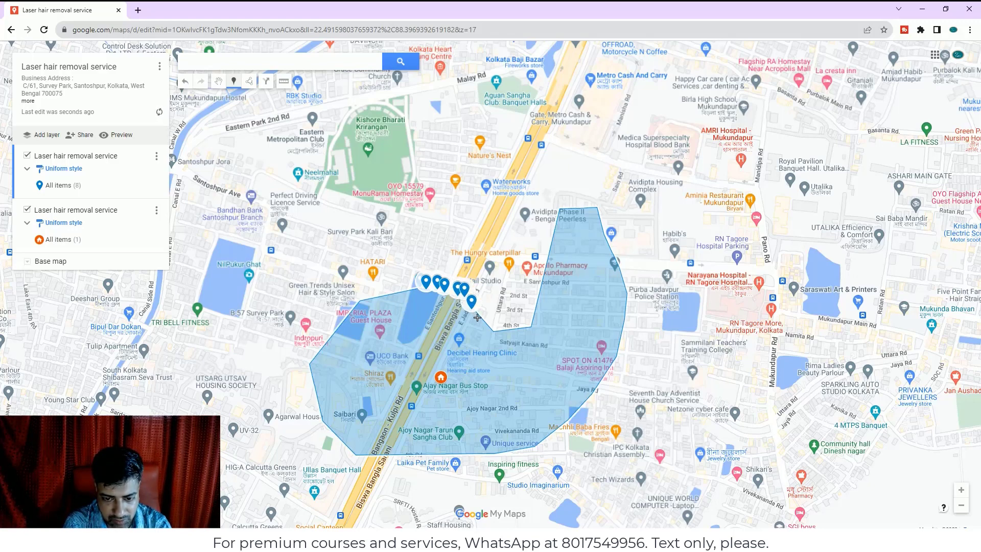
click(477, 316)
click(484, 321)
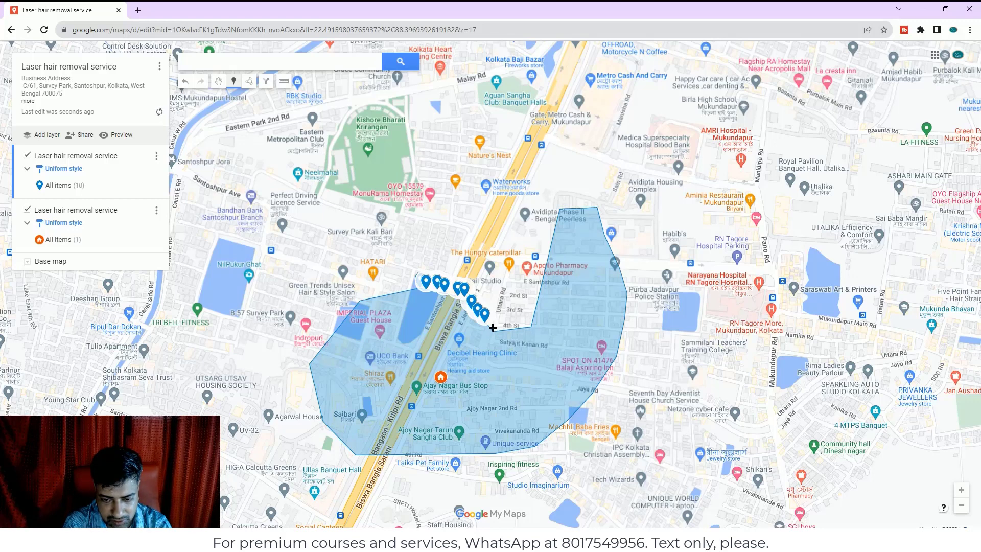
click(493, 331)
click(505, 331)
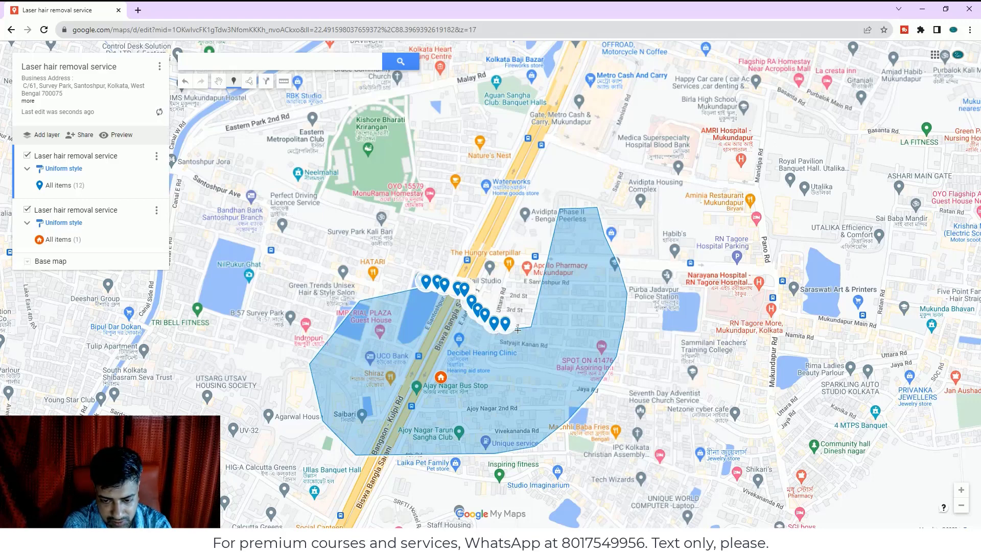
click(520, 328)
click(531, 326)
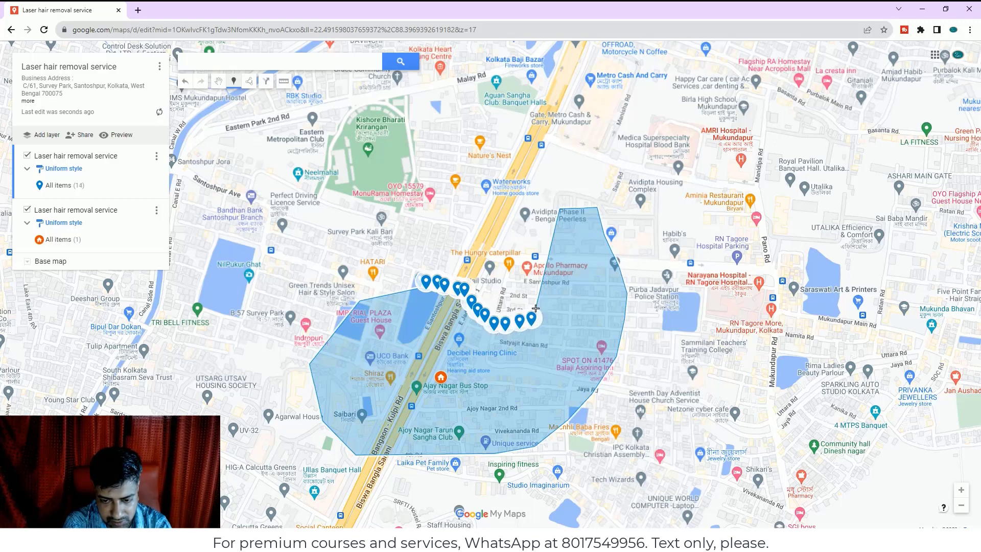
Place eight markers up the western side of the polygon's northern lobe and across its top
click(535, 308)
click(540, 288)
click(545, 267)
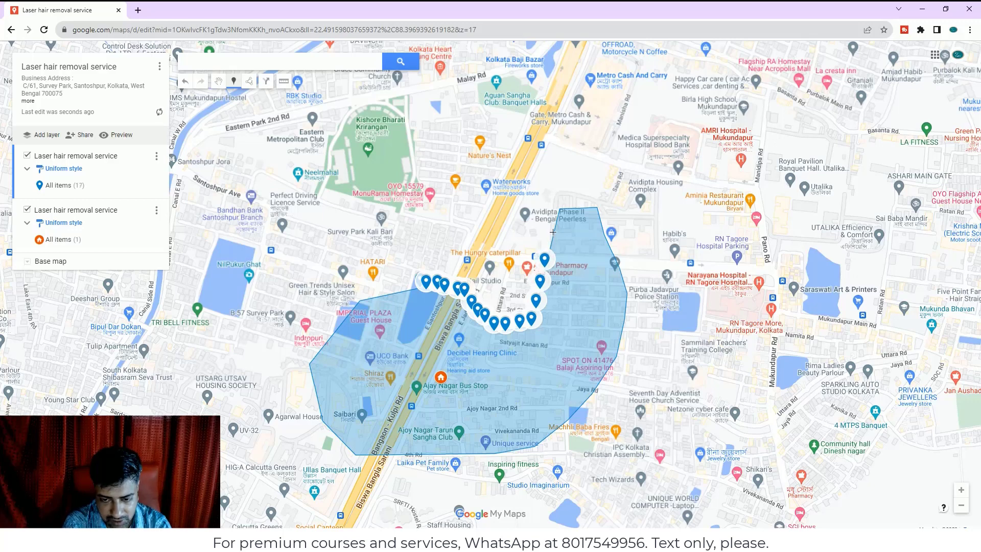
click(550, 245)
click(555, 221)
click(568, 208)
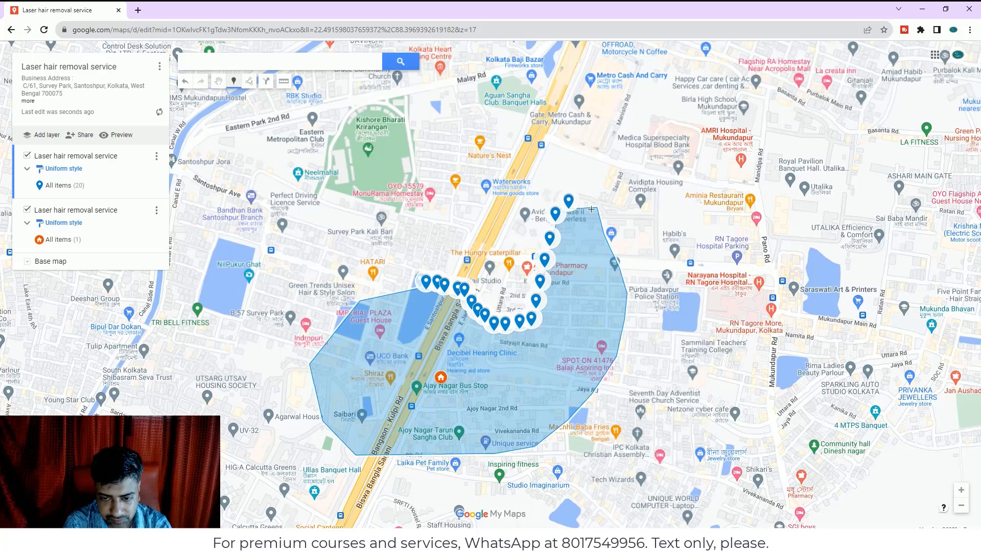
click(582, 208)
click(597, 204)
Place nine markers down the polygon's upper eastern edge to its easternmost part near the Purba Jadavpur police station
click(598, 215)
click(602, 224)
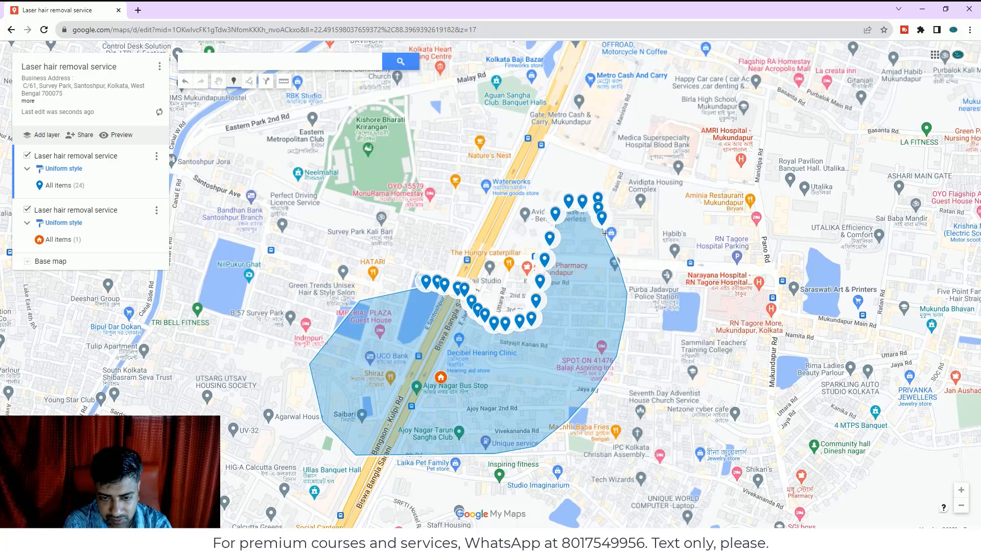
click(605, 233)
click(612, 248)
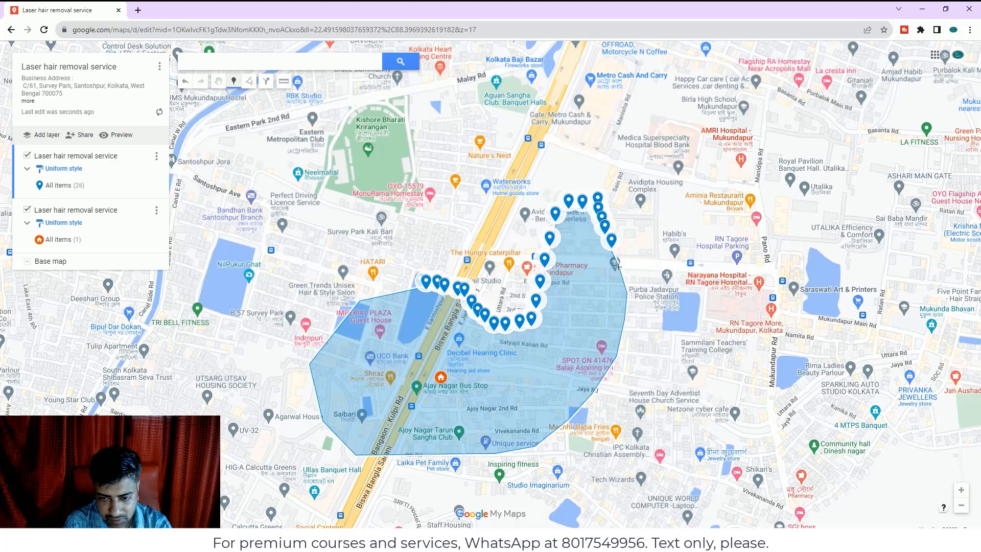
click(615, 260)
click(620, 268)
click(623, 283)
click(626, 296)
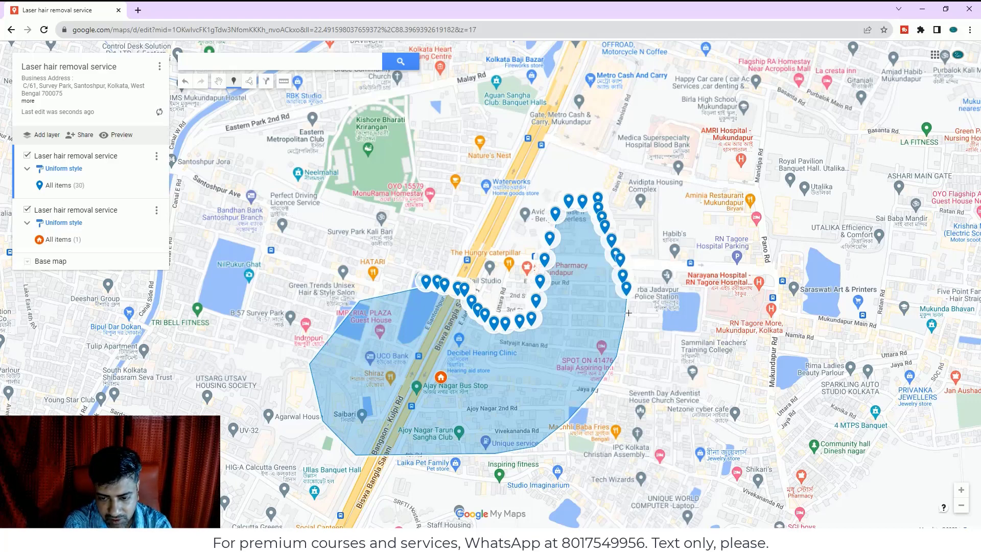
click(627, 308)
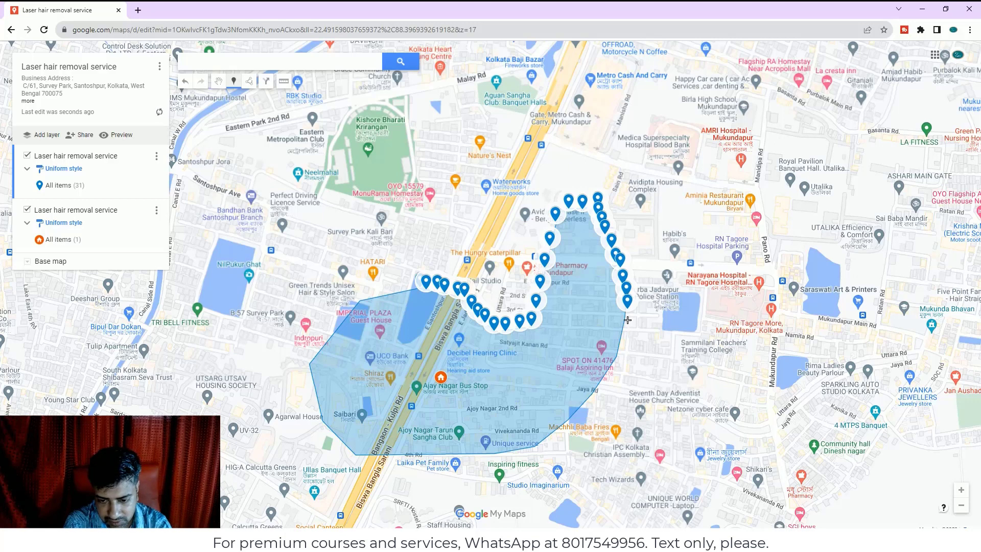
Place eight markers down the polygon's lower eastern edge, past the Spot On inn to Jaya Rd
click(626, 318)
click(624, 329)
click(622, 340)
click(617, 351)
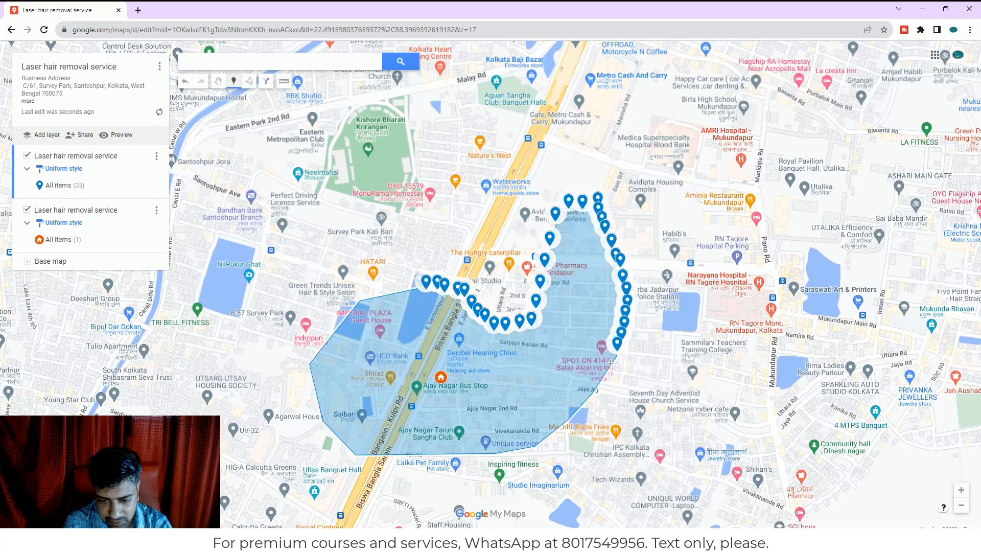
click(613, 365)
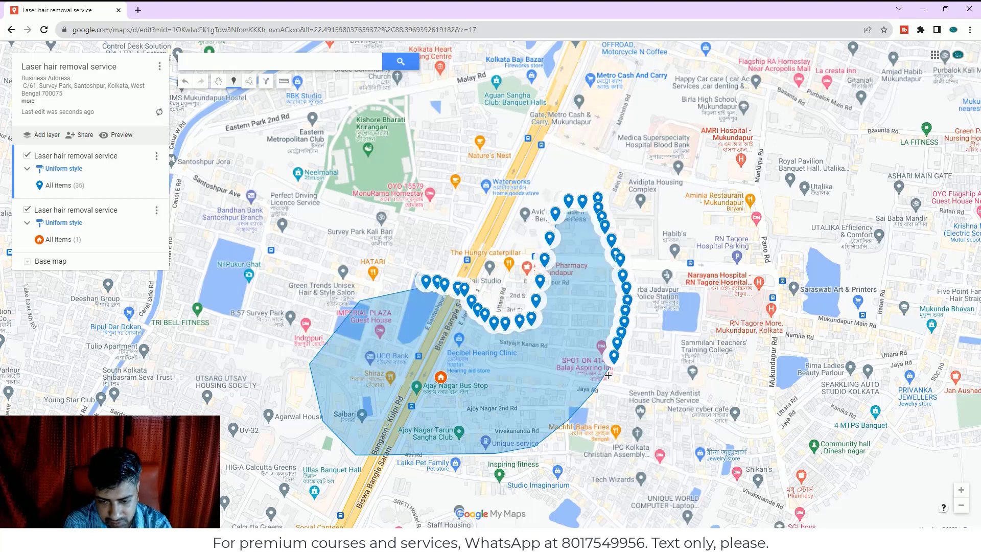
click(608, 374)
click(600, 384)
click(593, 394)
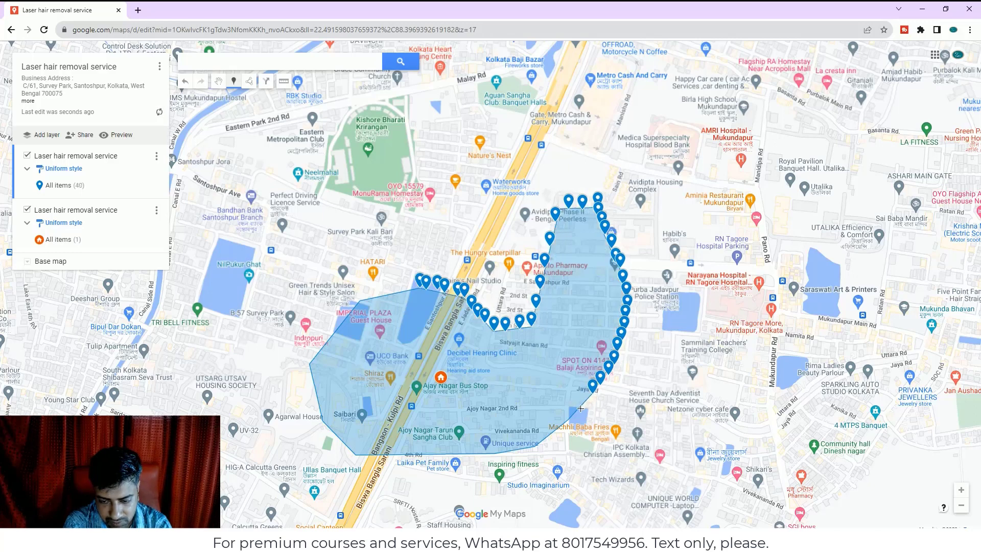
Place eight markers along the polygon's southeastern curve, from Jaya Rd to the southern edge near Unique service
click(587, 404)
click(578, 409)
click(569, 419)
click(560, 427)
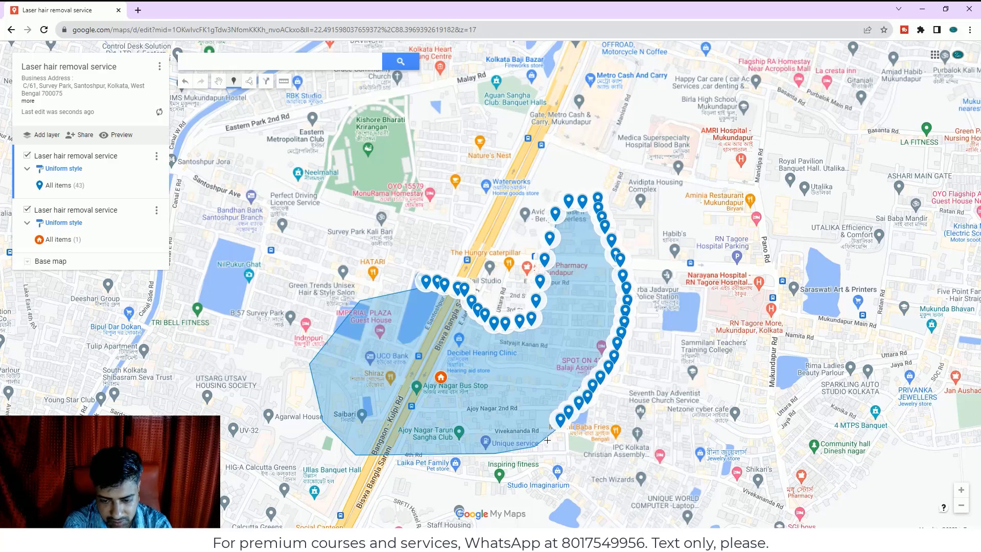
click(548, 438)
click(542, 442)
click(534, 445)
click(519, 449)
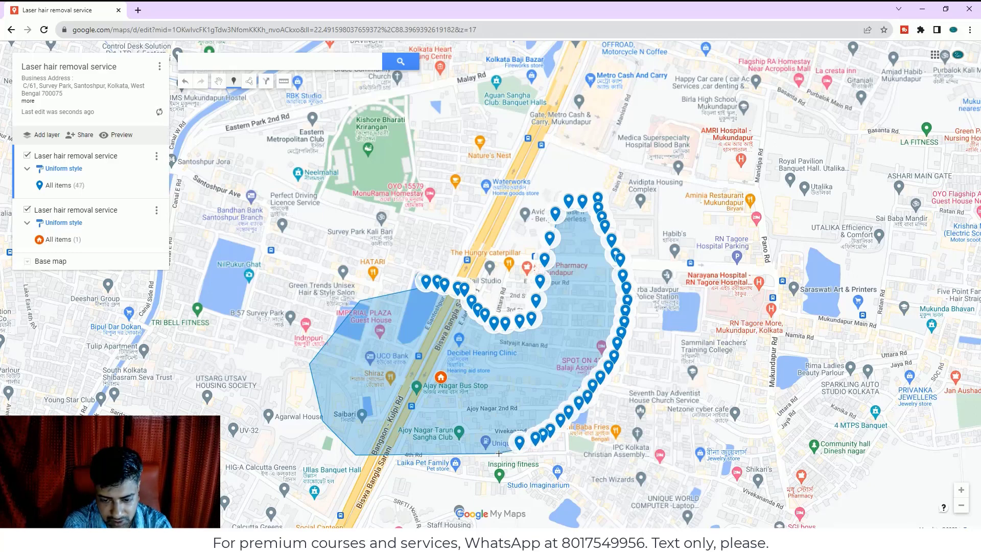
Place a row of closely spaced markers westward along the polygon's southern edge, across Biswa Bangla Sarani
click(499, 453)
click(481, 453)
click(472, 452)
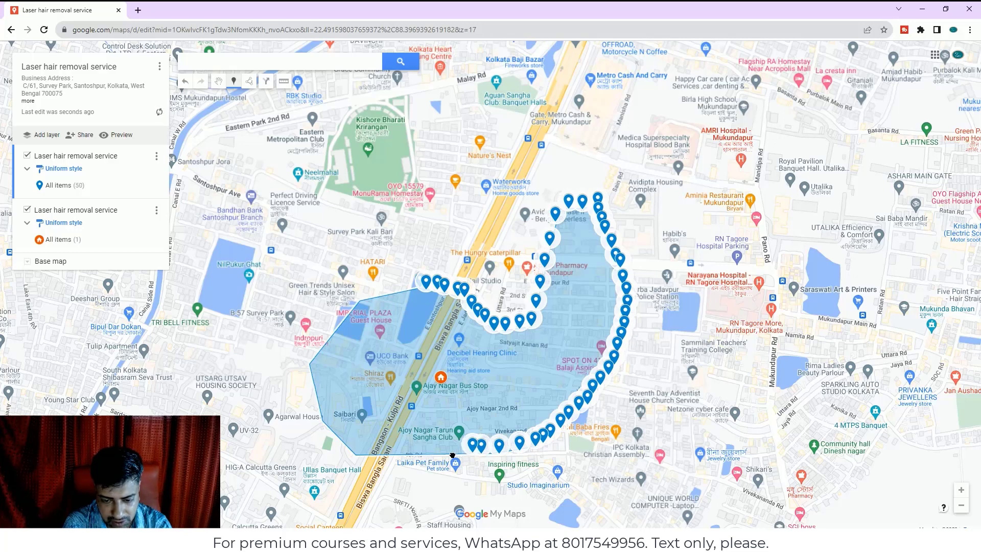
click(457, 453)
click(463, 452)
click(452, 453)
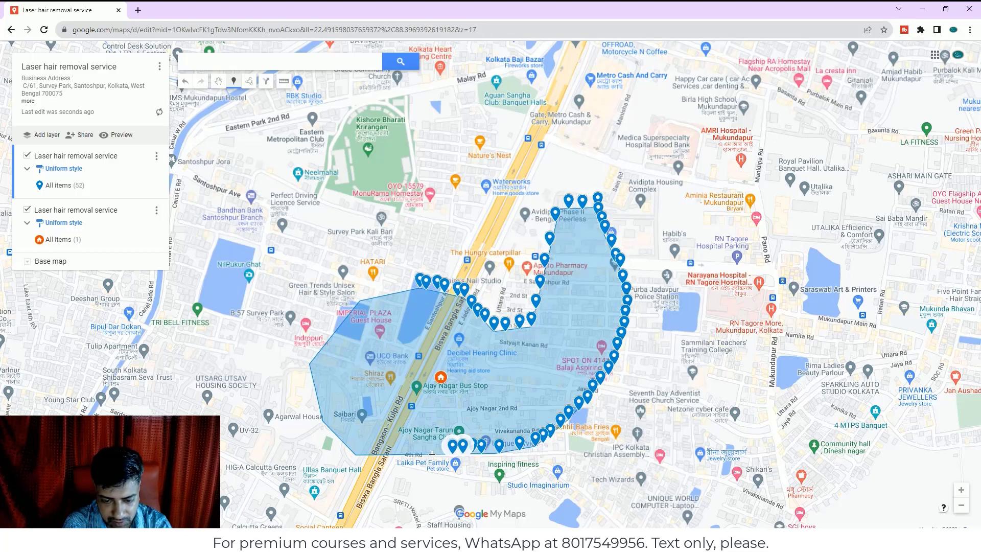
click(440, 453)
click(429, 454)
click(413, 454)
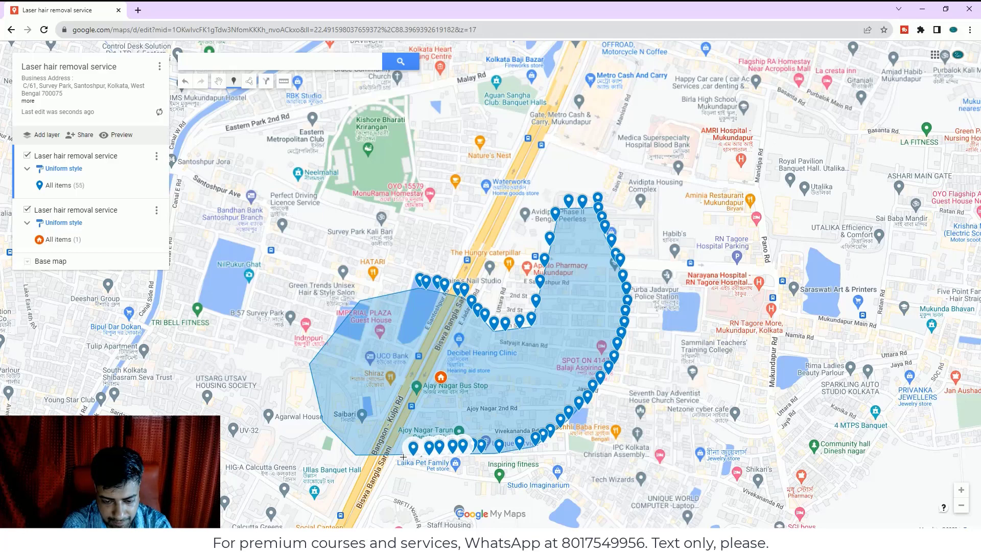
click(398, 454)
click(380, 453)
click(366, 453)
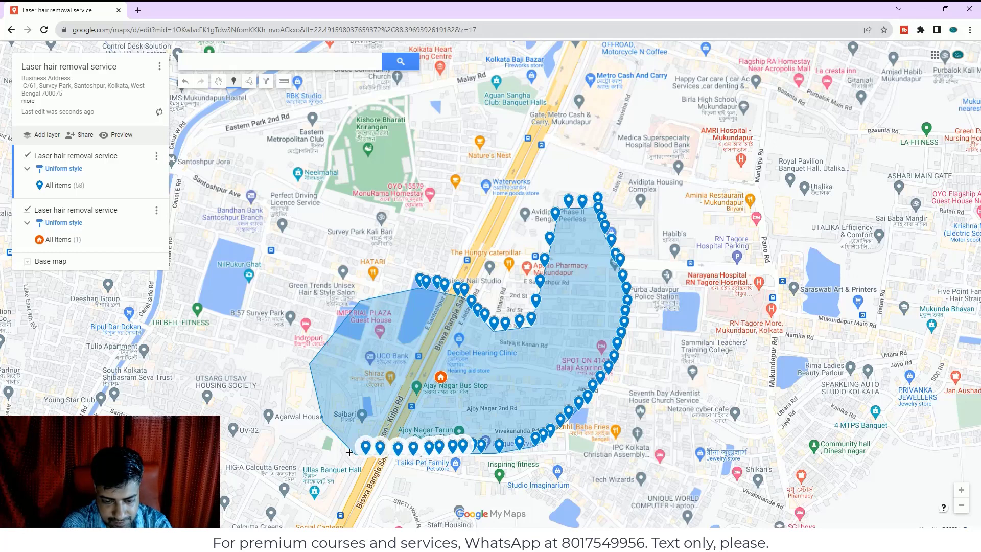
Place seven markers from the polygon's southwestern corner up its western edge and around the westernmost corner
click(350, 453)
click(338, 437)
click(328, 426)
click(317, 411)
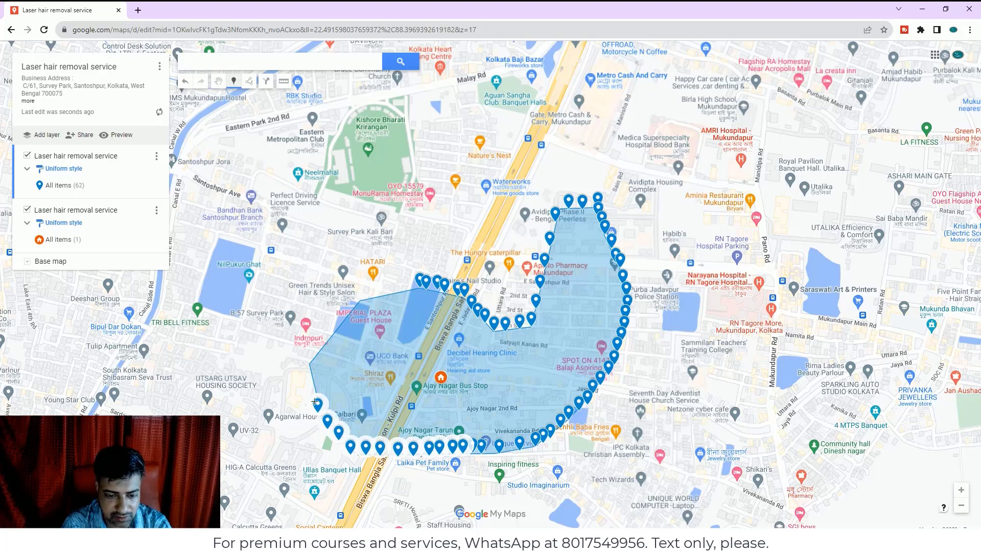
click(312, 391)
click(311, 368)
click(316, 355)
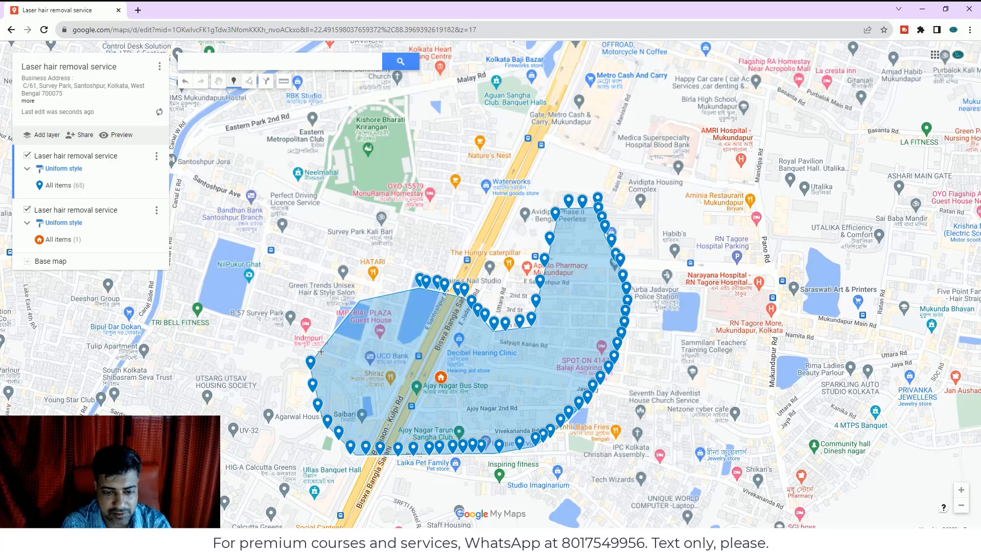
Place eight markers along the polygon's northwestern edge past Imperial Plaza Guest House, back to the first marker by the pond
click(327, 341)
click(338, 329)
click(349, 316)
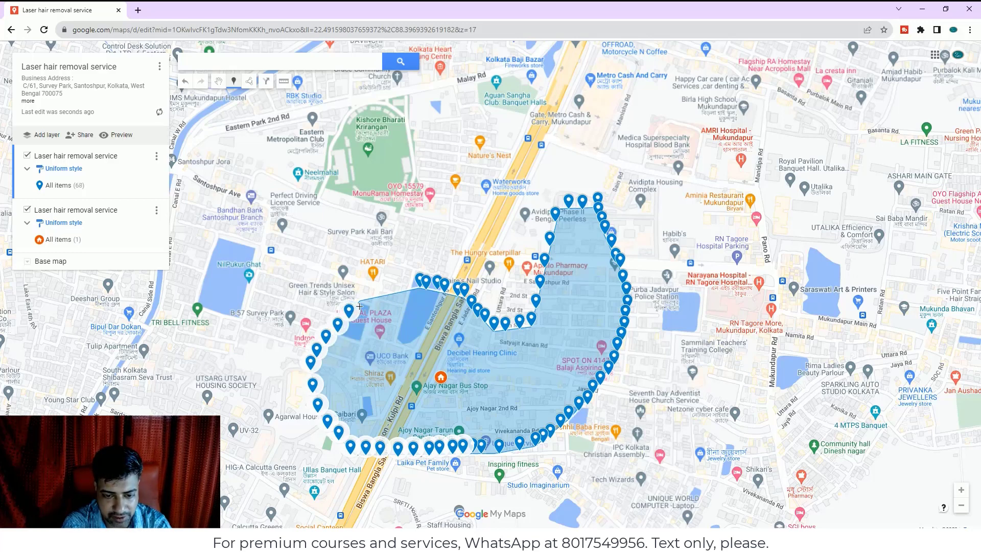
click(363, 301)
click(372, 299)
click(386, 296)
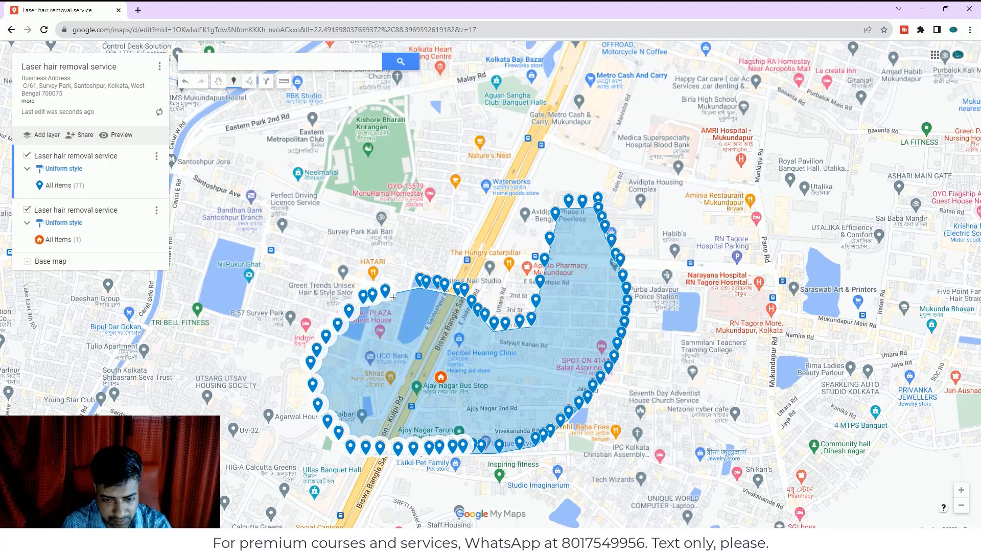
click(417, 292)
click(398, 296)
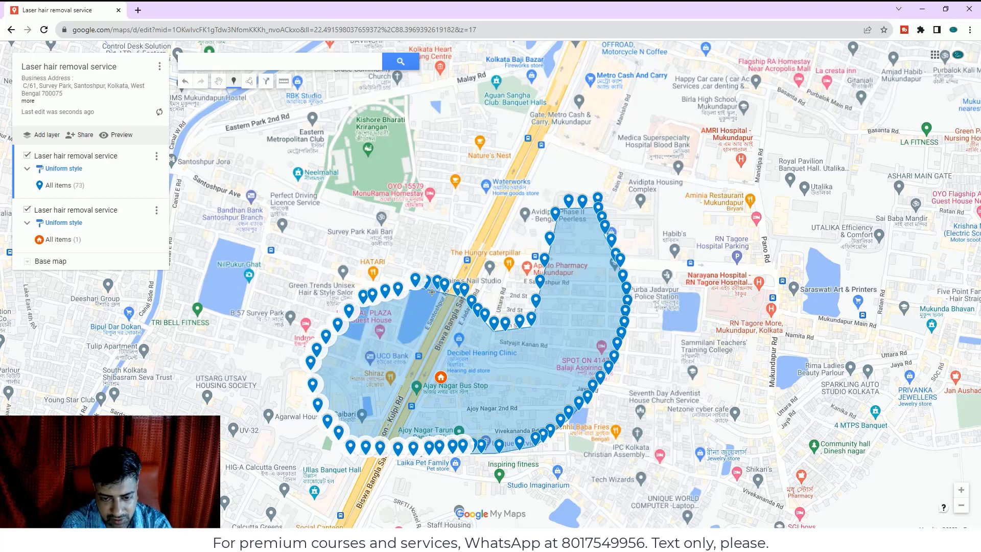
Add five more markers over the existing row on the northern edge and the slope into the notch
click(433, 291)
click(444, 292)
click(461, 296)
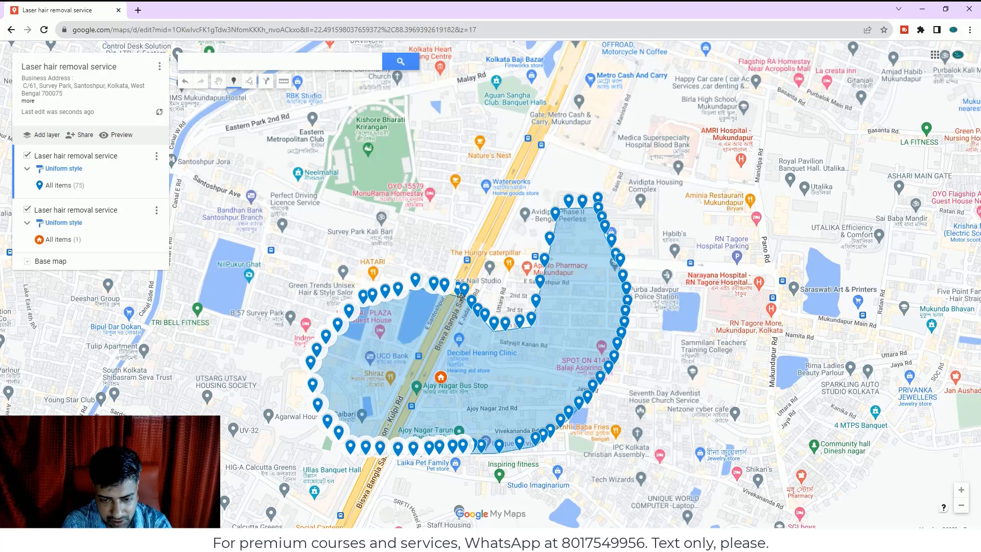
click(480, 316)
click(485, 324)
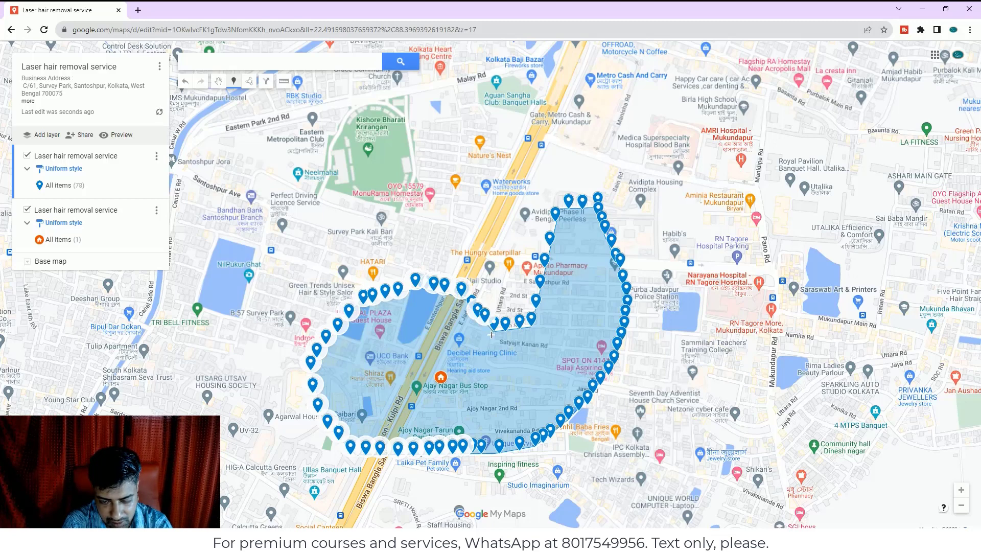
Add six more markers along the notch floor and the start of the northern lobe's western side
click(491, 334)
click(505, 330)
click(520, 329)
click(531, 326)
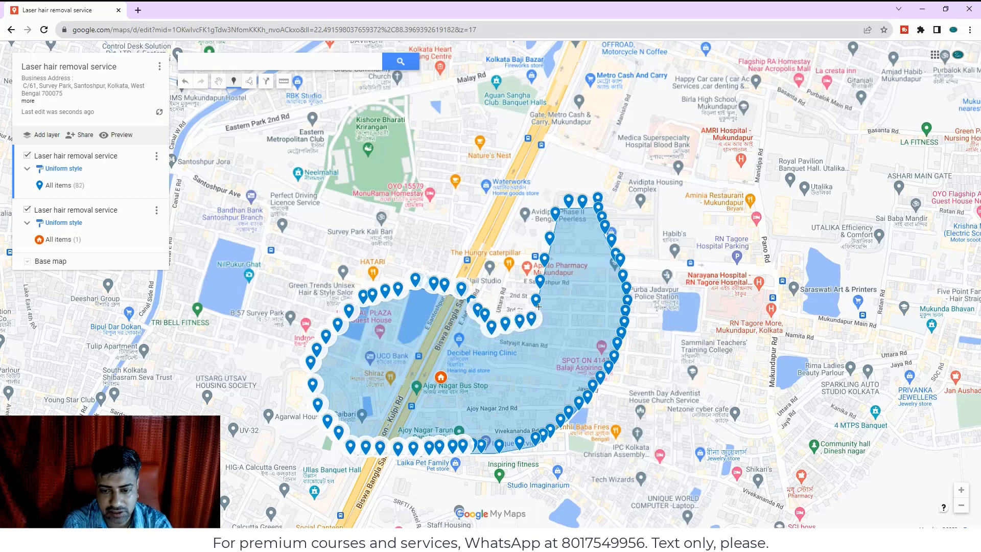
click(537, 295)
click(540, 284)
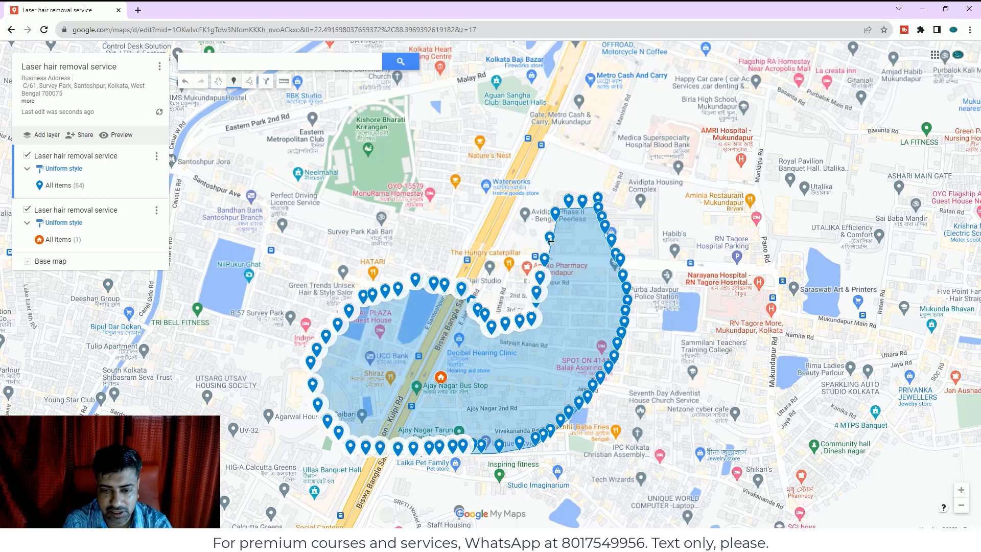
Add five more markers up the rest of the northern lobe's western side and across its top
click(550, 249)
click(558, 225)
click(564, 205)
click(576, 204)
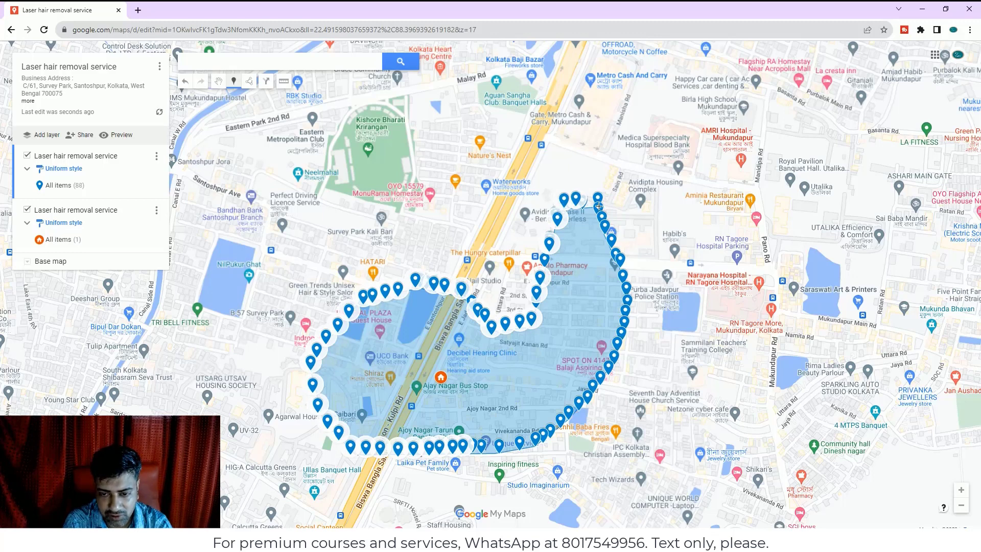
click(594, 205)
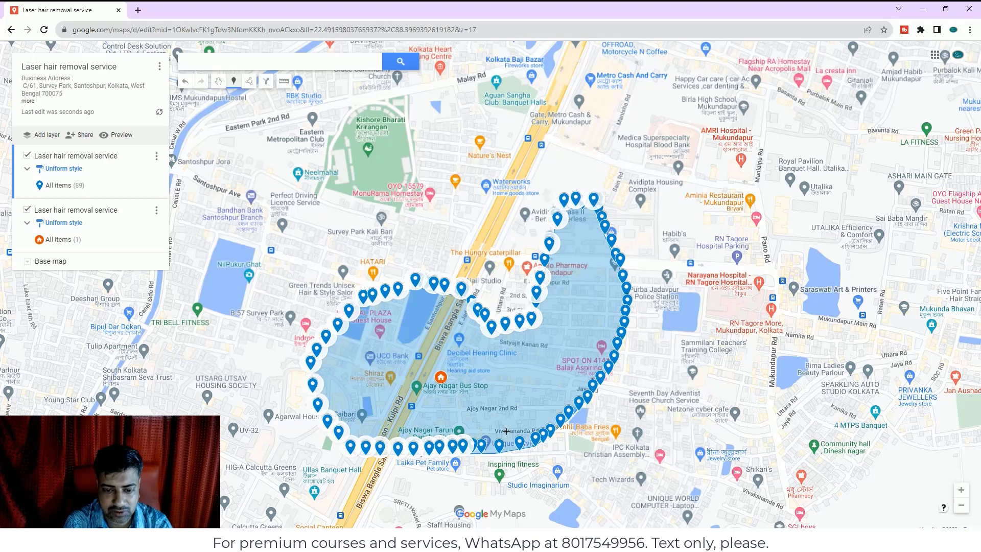
Add seven more markers over the existing row, from the southern edge near Unique service up the southeastern curve
click(478, 452)
click(491, 451)
click(505, 447)
click(521, 444)
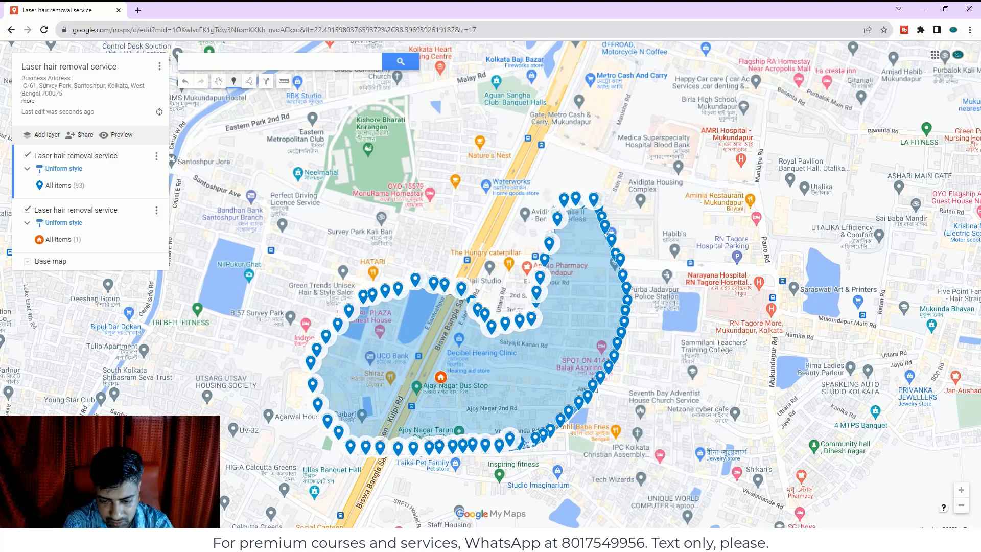
click(531, 444)
click(574, 409)
click(587, 394)
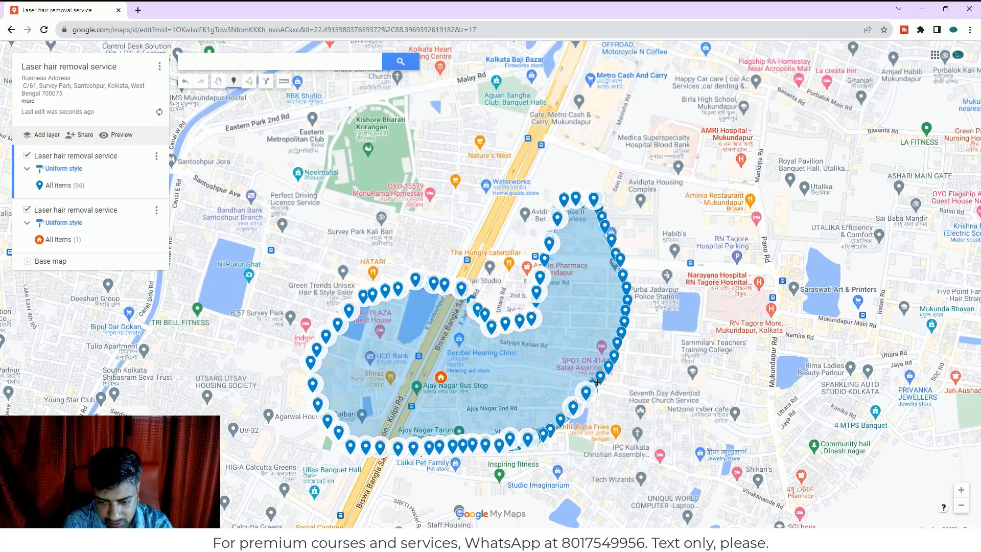
Add five more markers over the existing row up the polygon's eastern edge, to below Purba Jadavpur Police Station
click(595, 380)
click(608, 361)
click(618, 345)
click(625, 328)
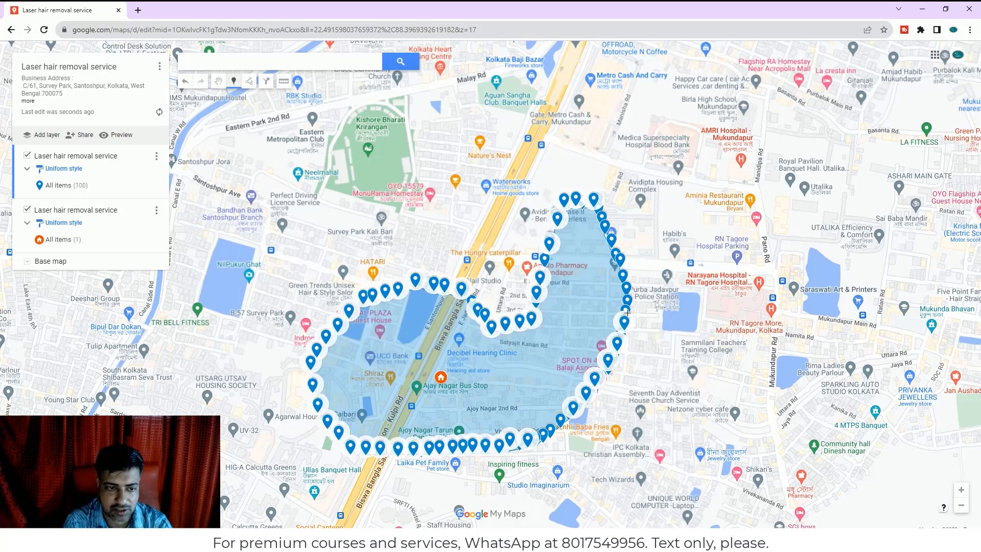
click(628, 312)
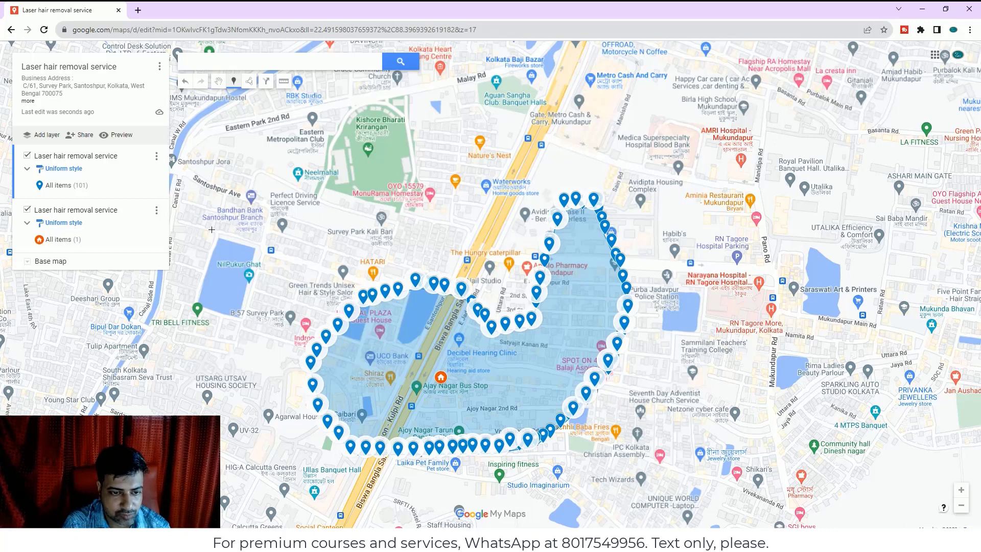
Add five markers in a row inside the polygon, from the western edge past UCO Bank to Decibel Hearing Clinic
click(321, 369)
click(338, 369)
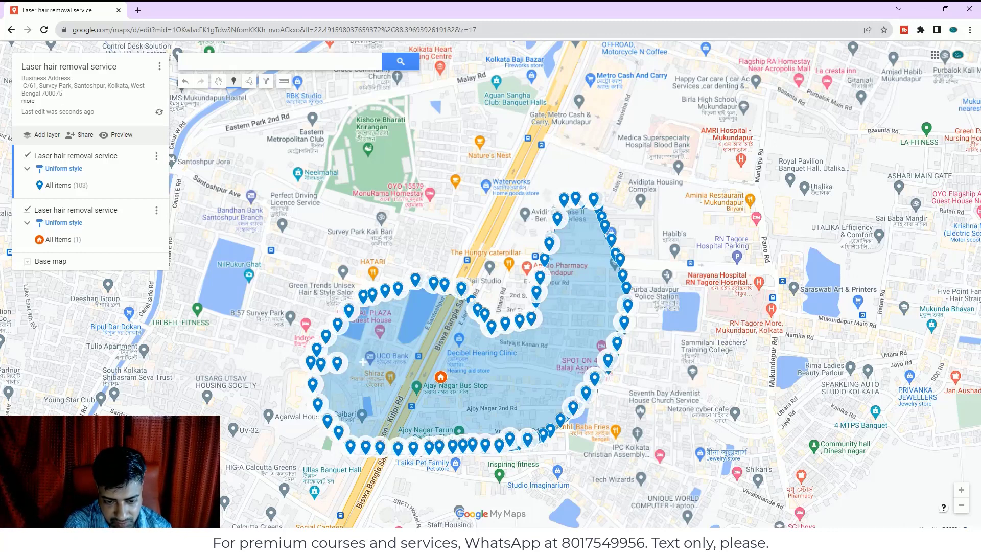
click(366, 360)
click(418, 363)
click(459, 359)
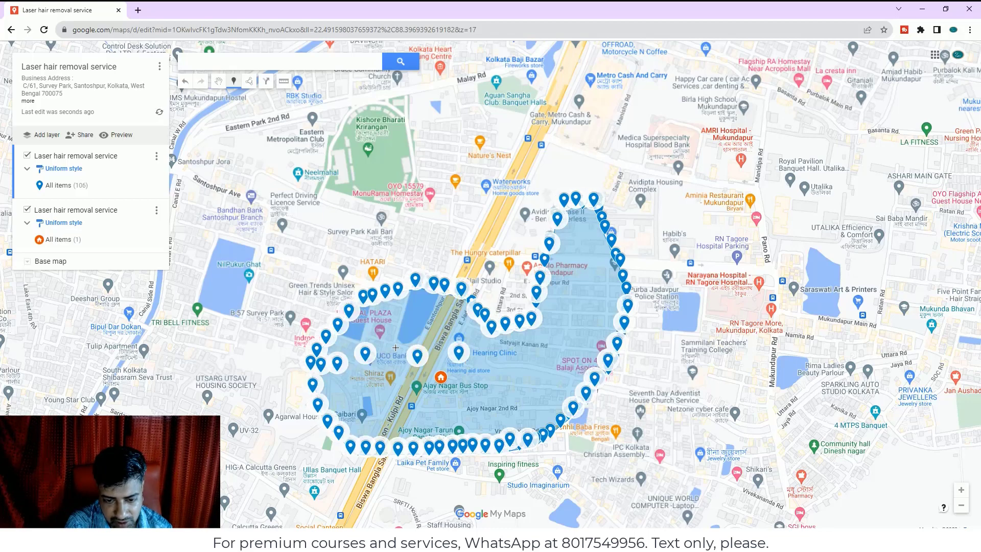
Add five markers in an arc inside the polygon, from UCO Bank over the pond and across the main road
click(385, 354)
click(401, 332)
click(416, 326)
click(433, 327)
click(453, 341)
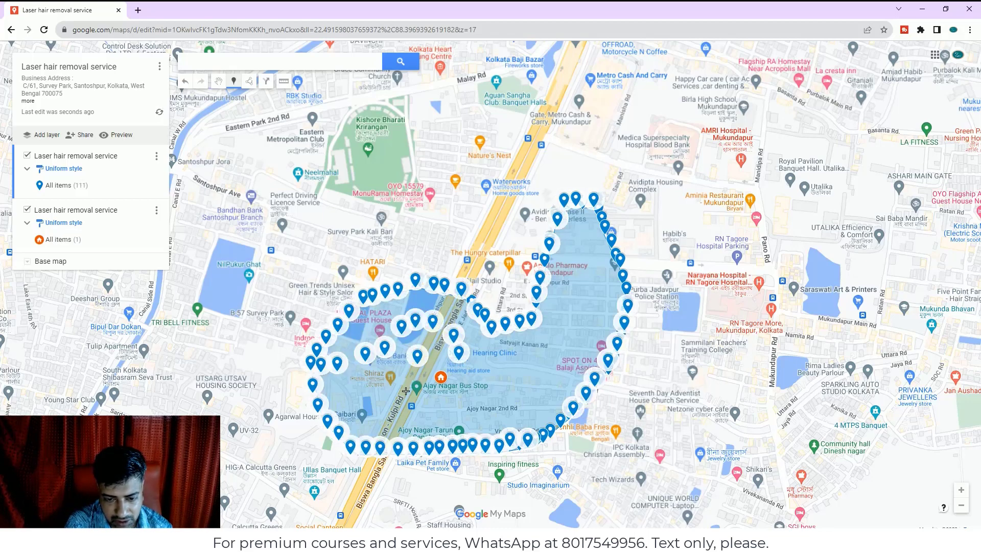
Add six markers around Shiraz in the western interior, between the main road and the western edge
click(418, 379)
click(405, 391)
click(352, 385)
click(339, 387)
click(351, 408)
click(376, 387)
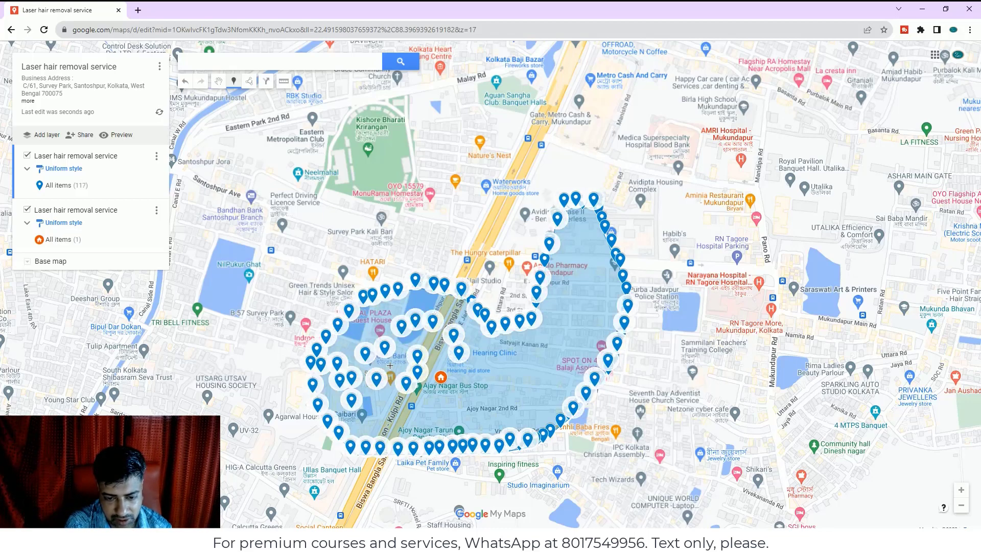
Add six markers from Shiraz up the northwestern interior and along the inside of the northern edge to the notch
click(381, 369)
click(360, 330)
click(382, 314)
click(403, 307)
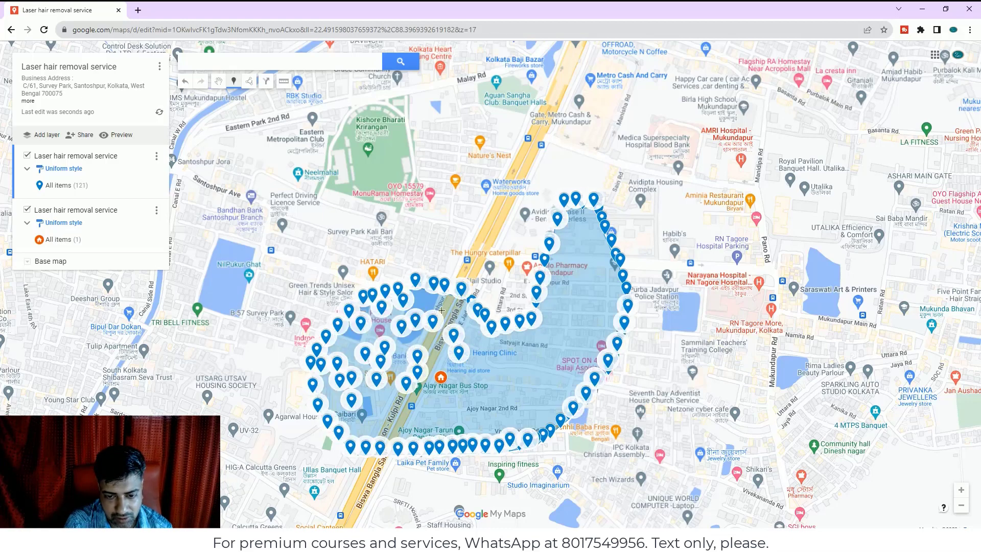
click(428, 307)
click(456, 311)
Add six markers from east of Decibel Hearing Clinic, around the notch and up the middle of the northern lobe
click(483, 369)
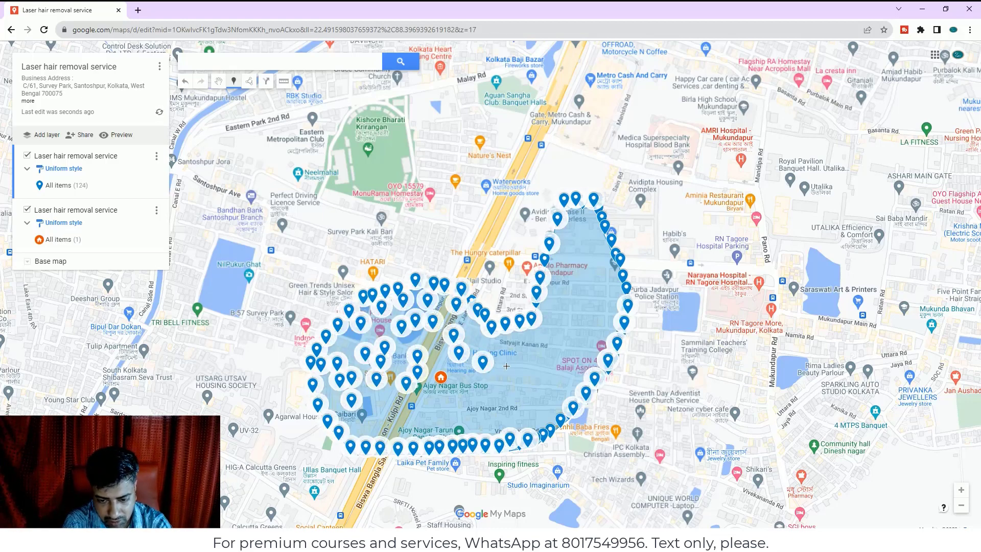
click(505, 367)
click(541, 341)
click(571, 308)
click(574, 279)
click(576, 248)
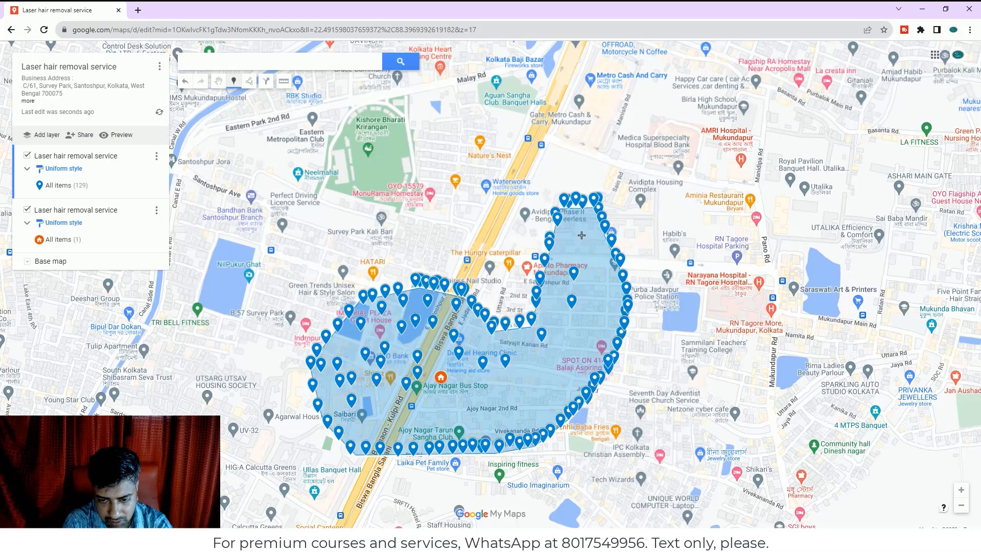
Add seven markers from the northern lobe's upper part down its eastern interior and back west along Ajoy Nagar 2nd Rd
click(582, 233)
click(607, 251)
click(612, 290)
click(590, 352)
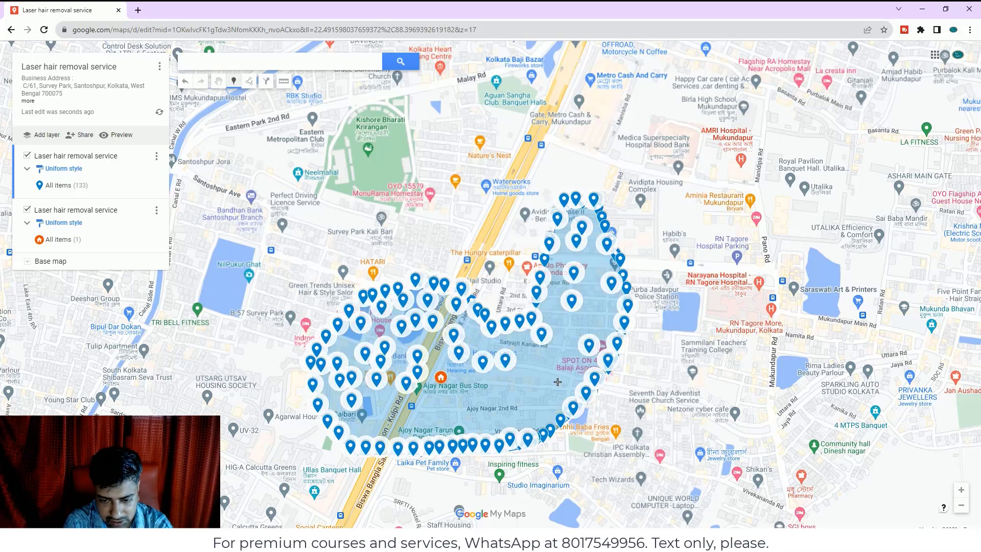
click(536, 397)
click(510, 408)
click(433, 418)
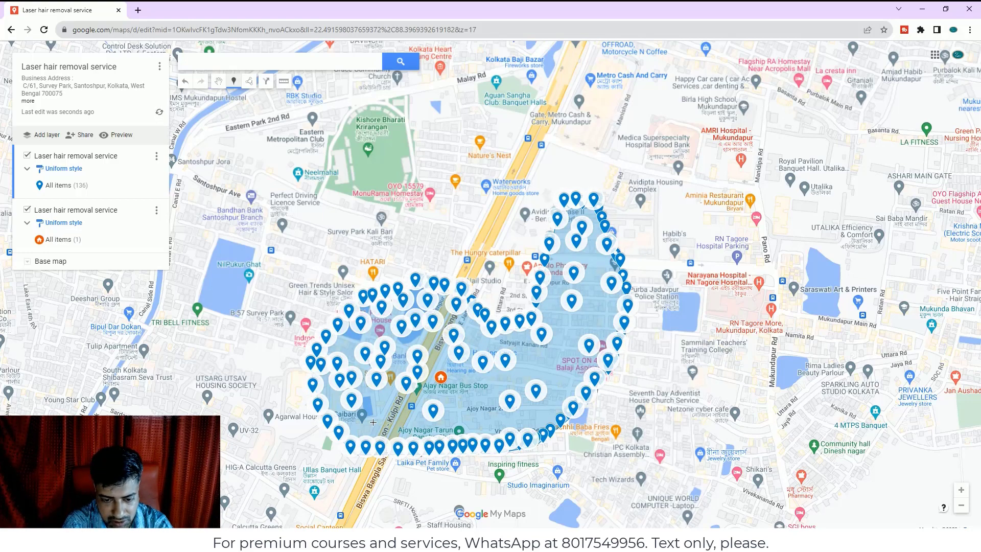
Add seven markers, three in the southwestern interior west of the main road and four around the orange home marker
click(374, 421)
click(377, 405)
click(392, 415)
click(461, 400)
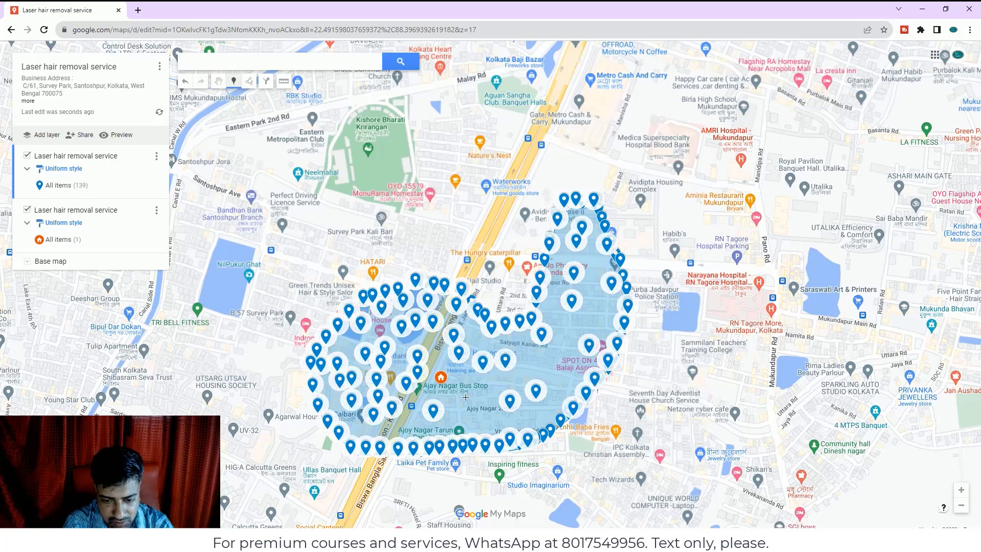
click(469, 370)
click(450, 361)
click(438, 356)
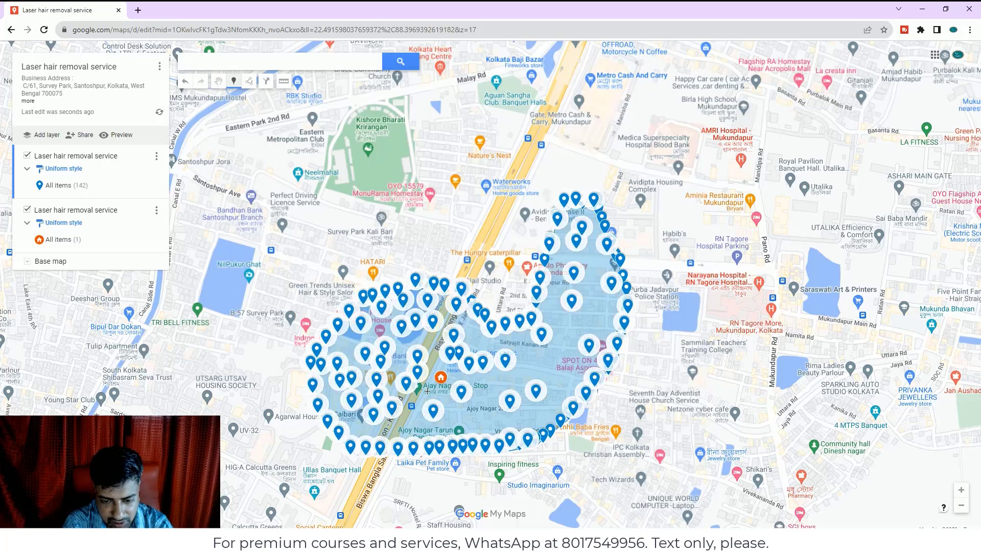
Add seven markers from beside the orange home marker through the southwestern interior and along the southern interior
click(427, 390)
click(404, 420)
click(383, 430)
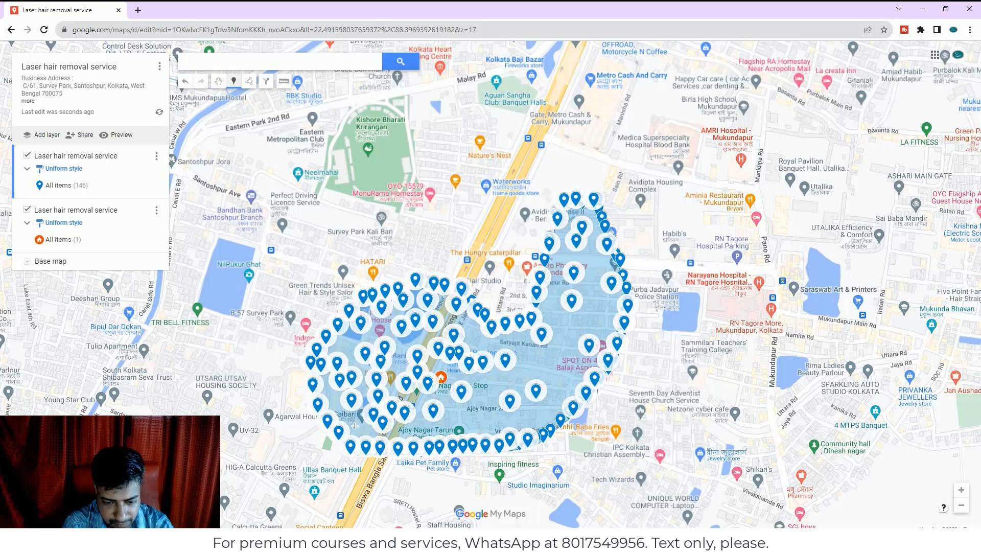
click(348, 413)
click(362, 427)
click(421, 432)
click(493, 425)
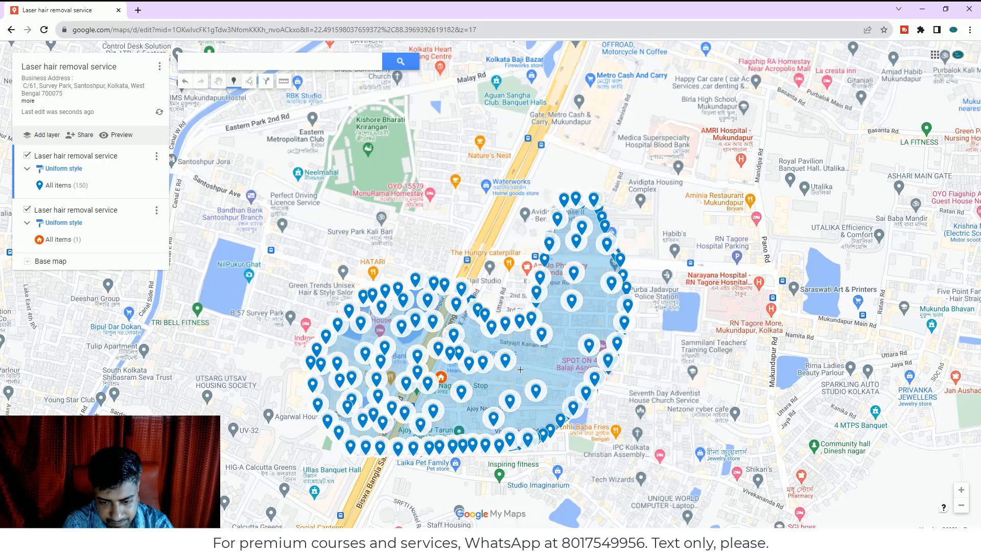
Add six markers from the central interior near Satyajit Kanan Rd up into the middle of the northern lobe
click(521, 369)
click(548, 360)
click(582, 311)
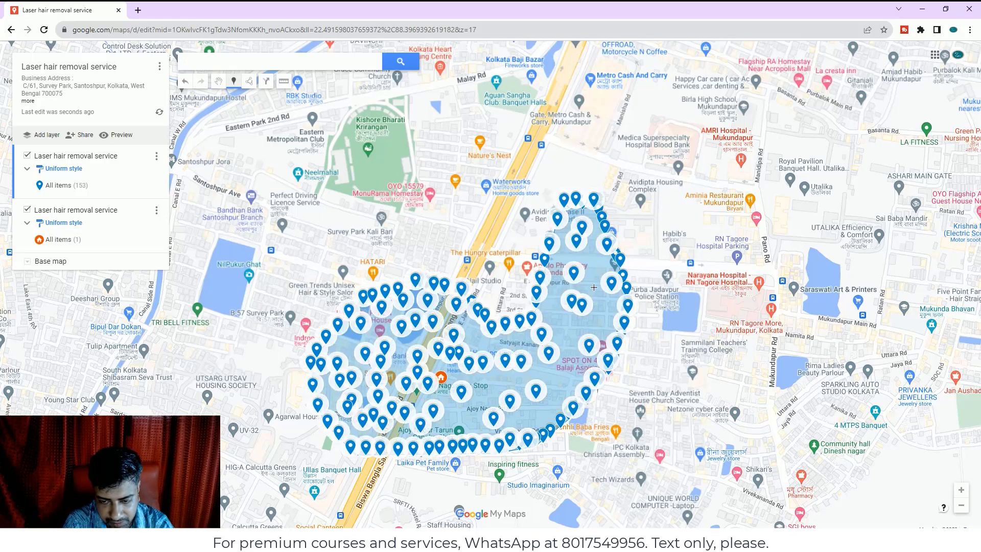
click(594, 283)
click(558, 268)
click(555, 315)
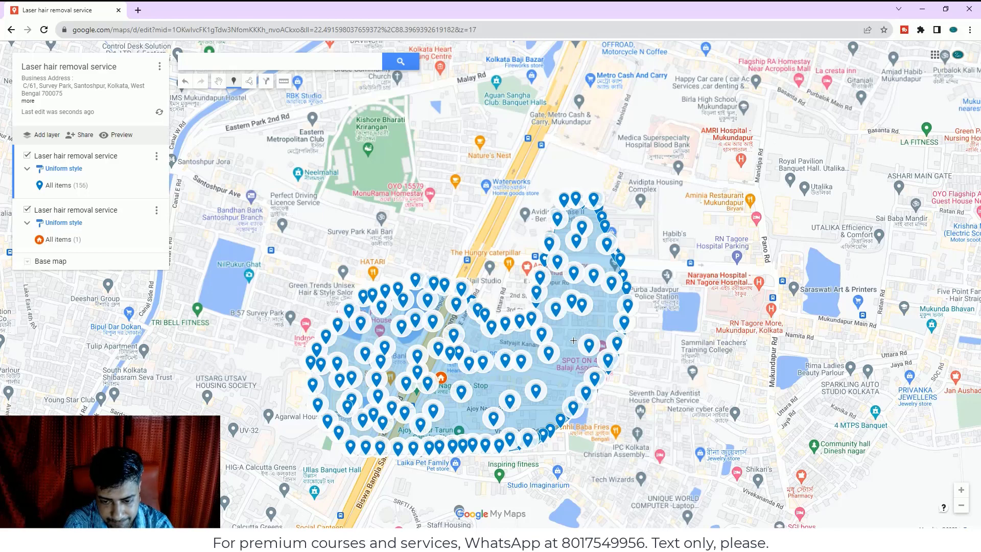
Add five markers down the eastern interior, from the northern lobe's base to the southeastern corner
click(572, 339)
click(571, 359)
click(563, 391)
click(550, 411)
click(530, 426)
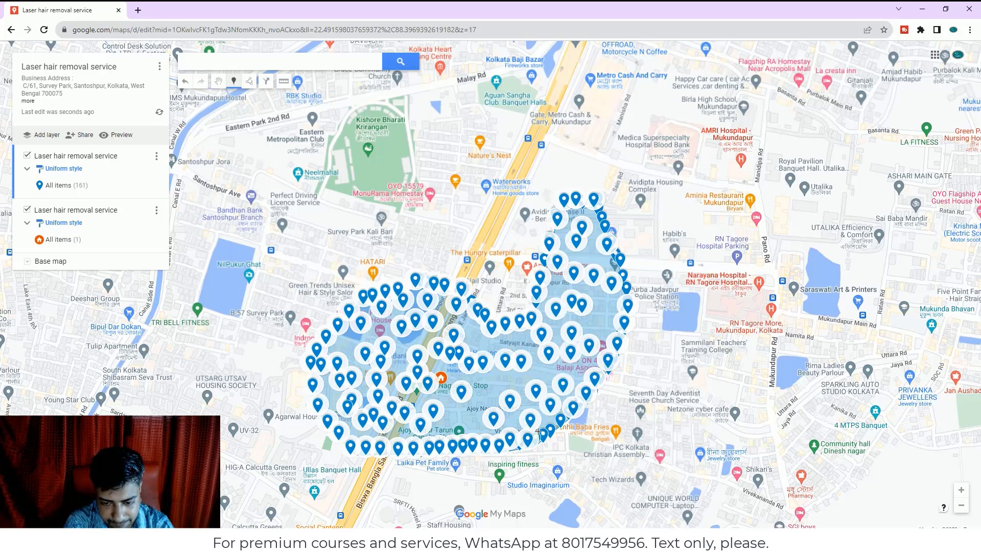
Add five markers up the eastern interior, from beside SPOT ON to the top of the northern lobe
click(577, 368)
click(599, 317)
click(614, 300)
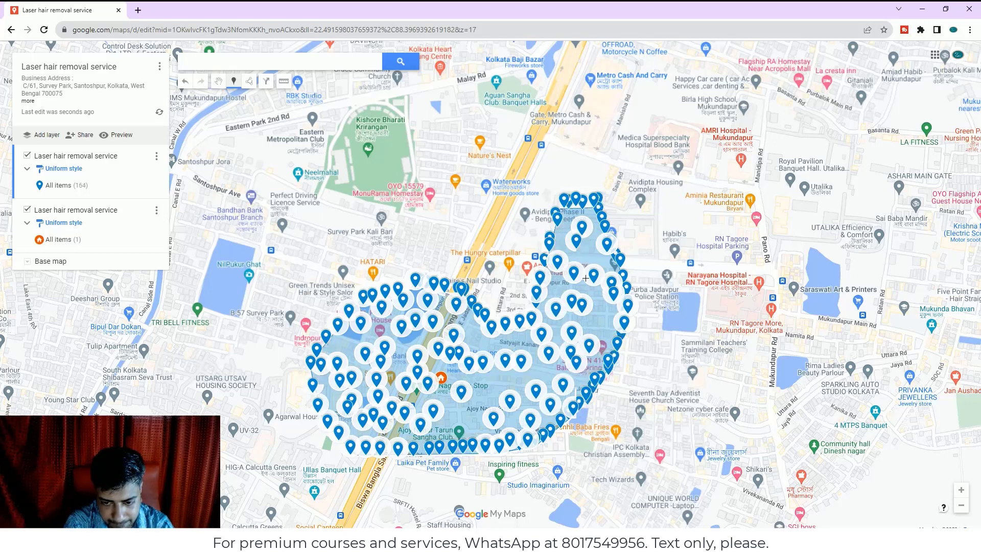
click(593, 257)
click(592, 213)
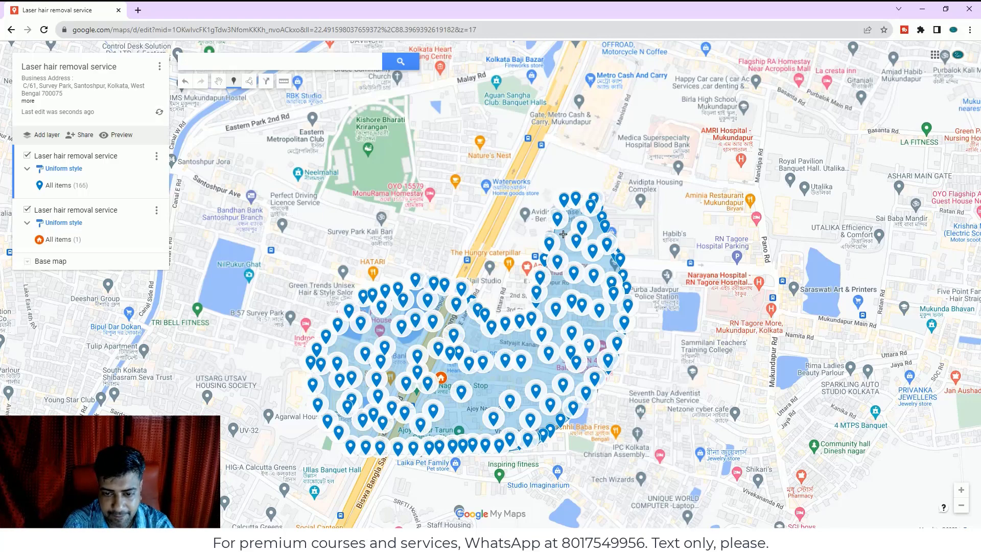
Fill gaps in the northern lobe with seven more markers, working from its upper western side down to its base
click(564, 232)
click(581, 257)
click(551, 294)
click(594, 295)
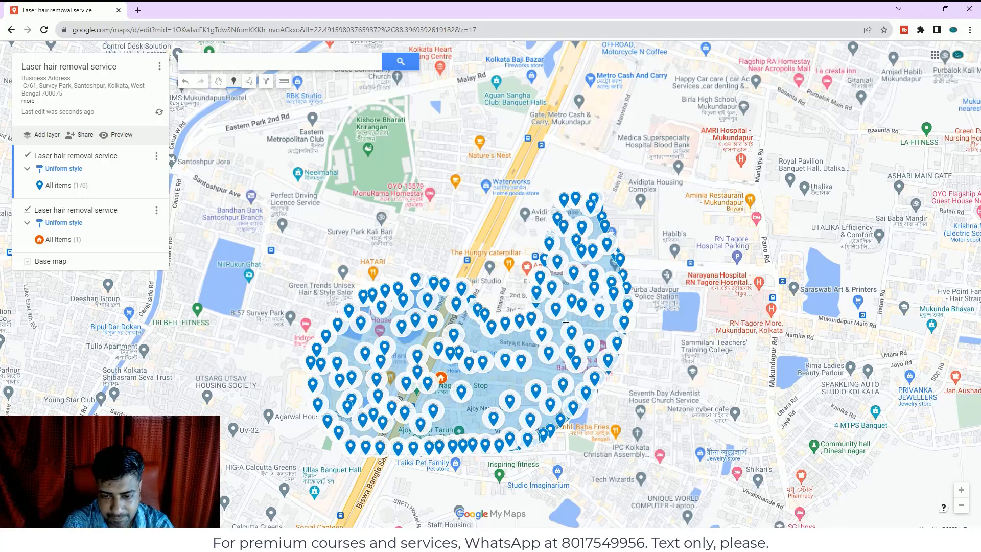
click(565, 322)
click(592, 328)
click(613, 329)
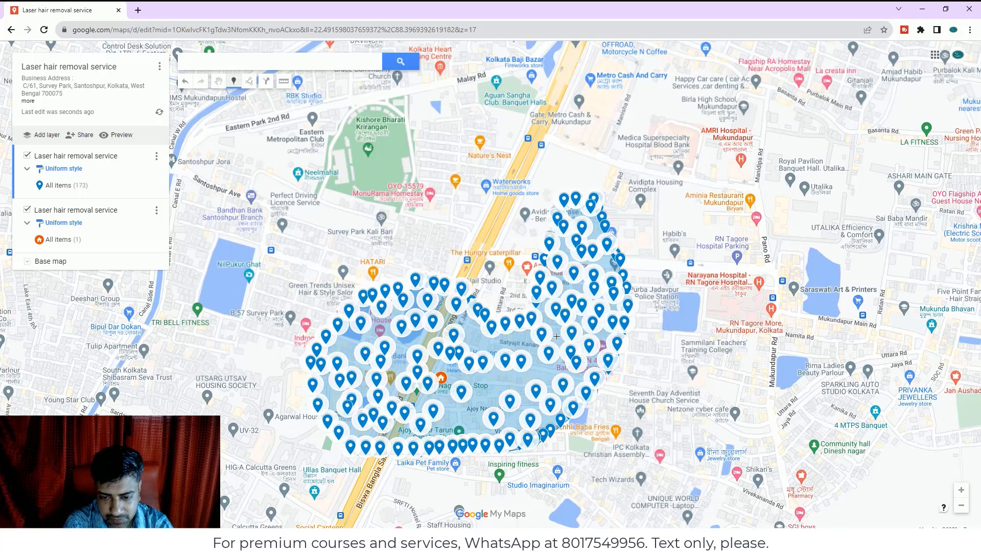
Add six markers in the interior just southeast of the notch, around the northern lobe's base
click(552, 332)
click(543, 313)
click(522, 342)
click(536, 358)
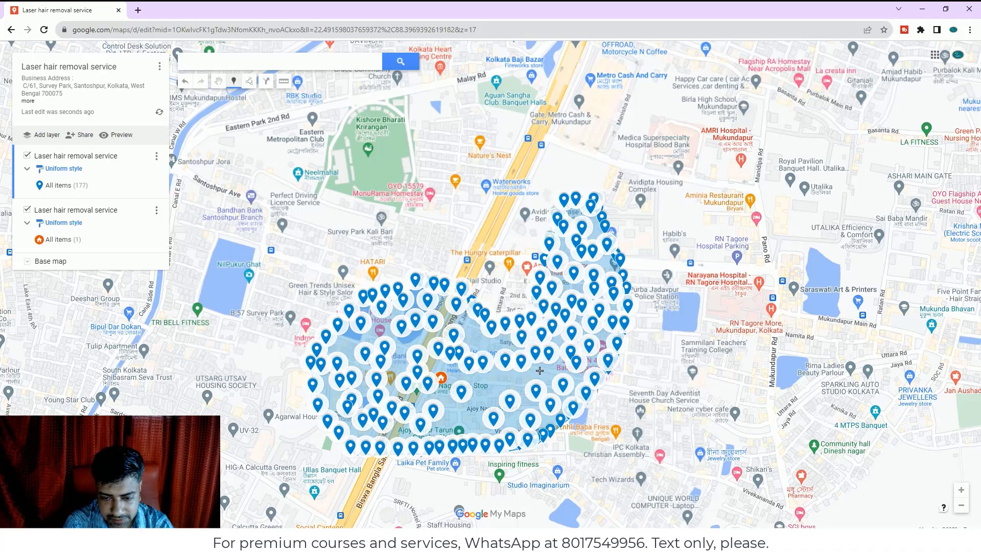
click(540, 369)
click(555, 371)
Fill the central gap east of the orange home marker with eight more markers
click(535, 378)
click(514, 380)
click(491, 385)
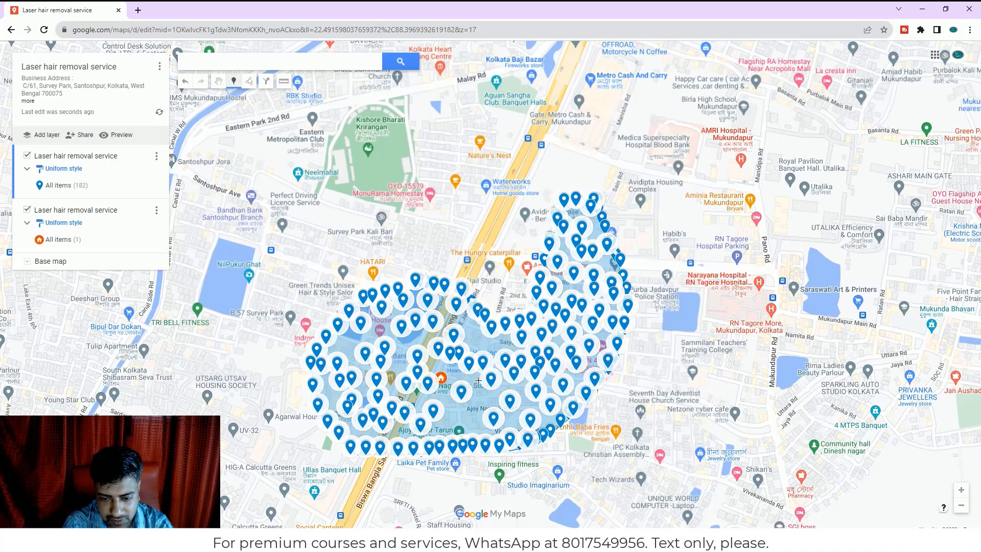
click(478, 379)
click(476, 391)
click(483, 400)
click(496, 393)
click(518, 385)
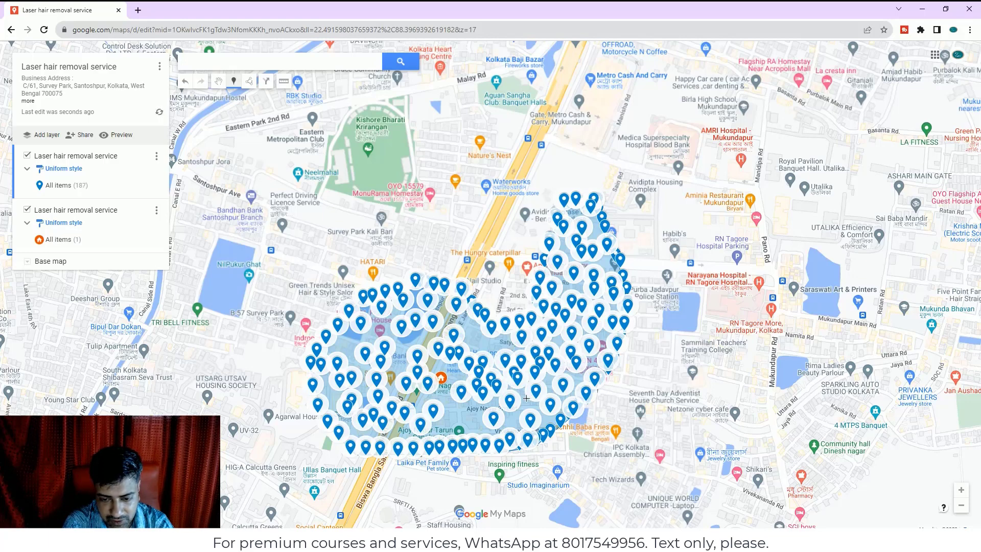
Add five more markers in the southeastern interior, inside the curved boundary
click(529, 394)
click(525, 408)
click(540, 410)
click(550, 421)
click(516, 424)
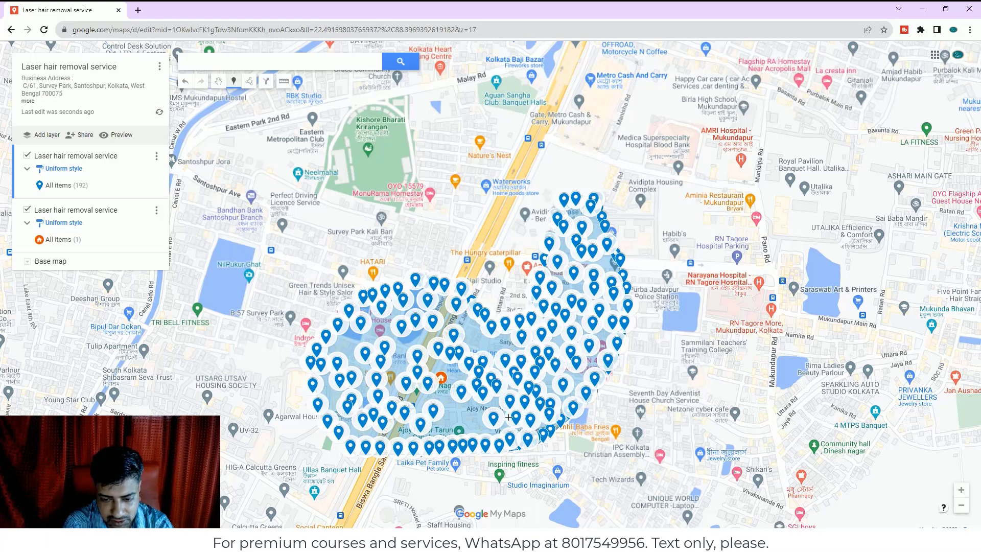
Add eight more markers westward along the southern interior, from the southeast to the main road
click(506, 415)
click(494, 406)
click(468, 412)
click(474, 431)
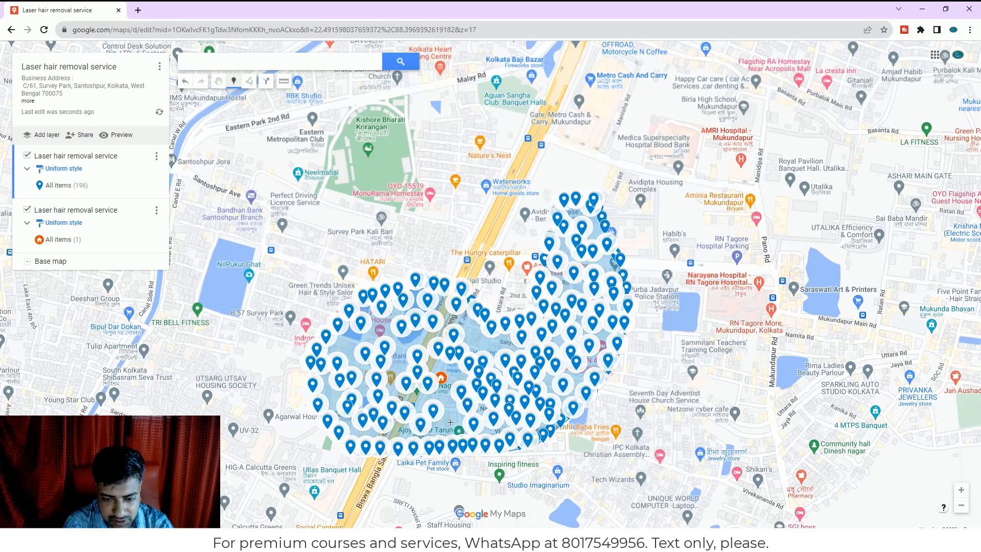
click(450, 419)
click(441, 425)
click(433, 432)
click(400, 433)
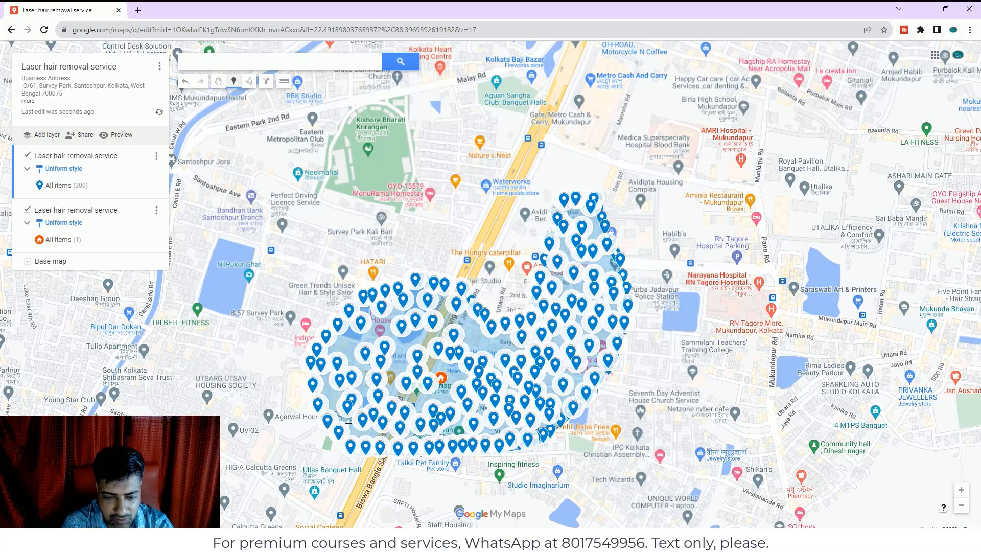
Add six more markers in the western interior, from the southwestern corner up to the Imperial Plaza guest house
click(362, 432)
click(331, 408)
click(356, 353)
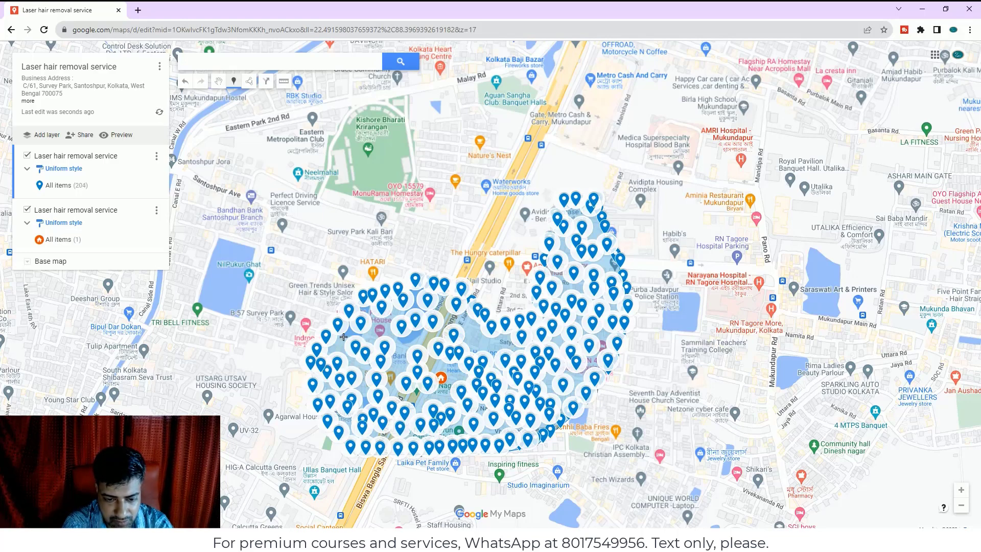
click(344, 335)
click(381, 330)
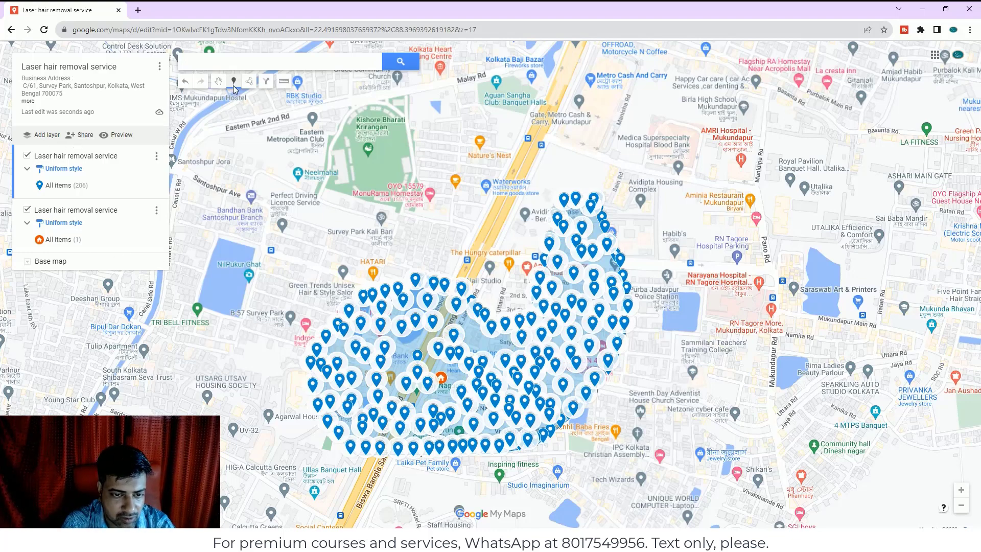
Fill the gaps southwest of the notch with six more markers, between the main road and Satyajit Kanan Rd
click(423, 347)
click(453, 343)
click(491, 337)
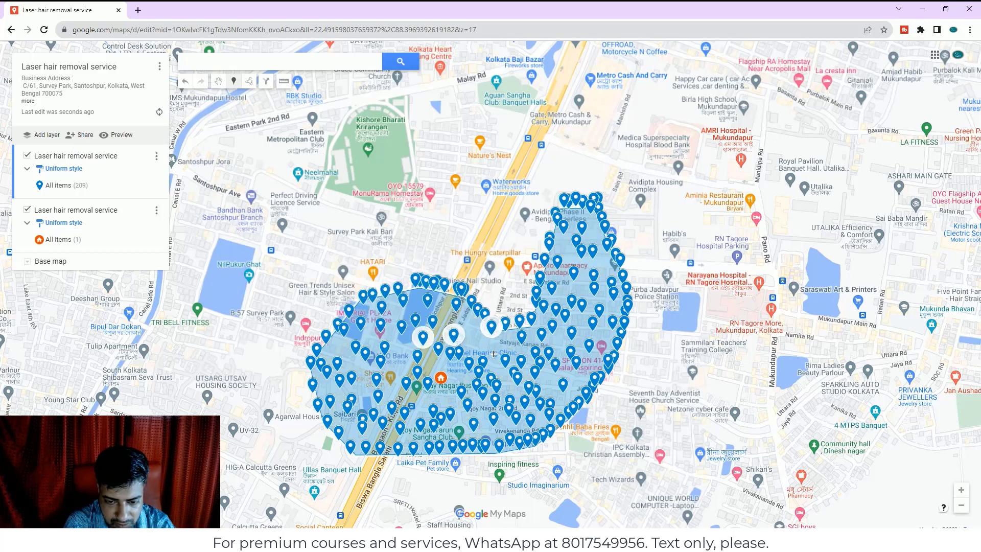
click(494, 354)
click(469, 335)
click(440, 313)
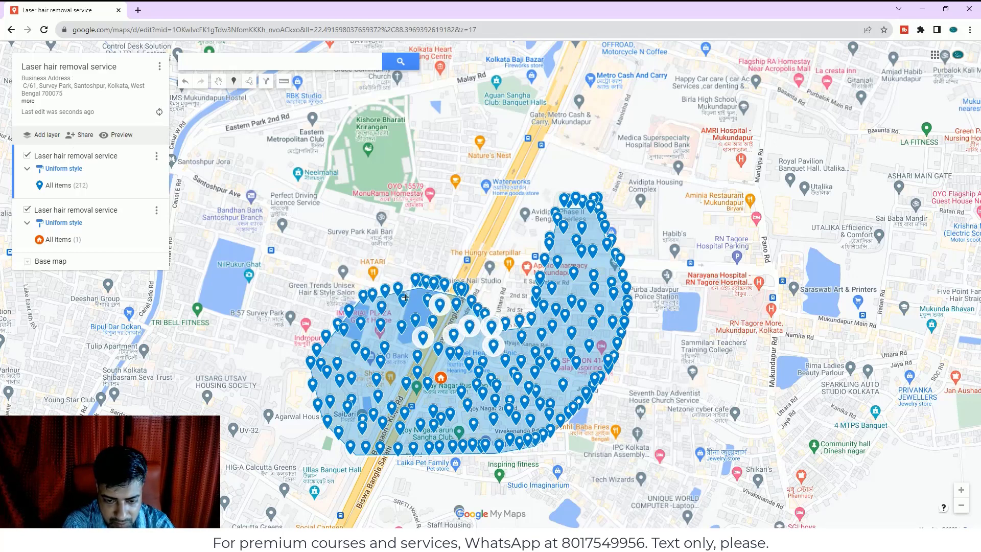
Add four more markers along the inside of the northwestern edge, from the pond to the Imperial Plaza guest house
click(405, 297)
click(382, 314)
click(364, 316)
click(362, 337)
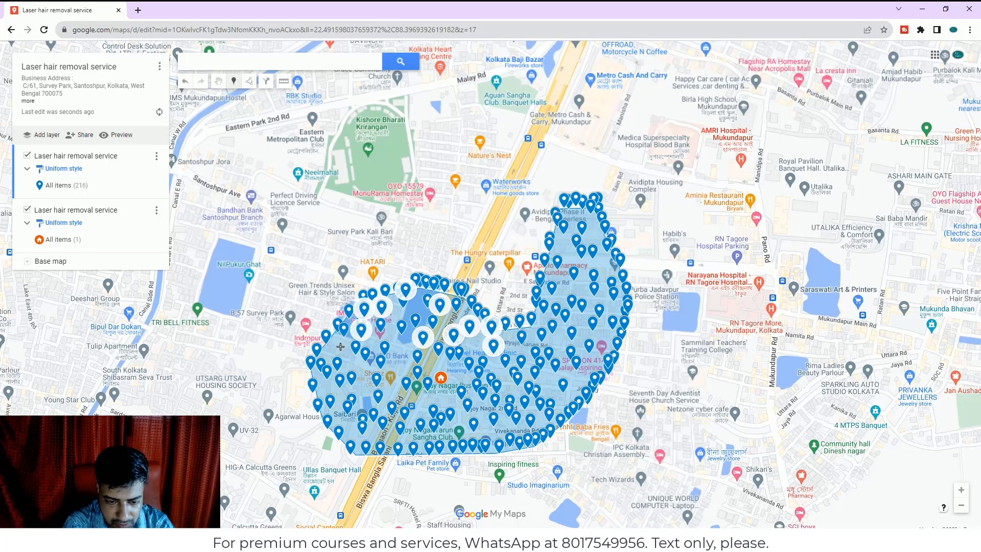
Fill the western interior between the western edge and Shiraz with seven more markers
click(340, 347)
click(358, 369)
click(332, 355)
click(347, 363)
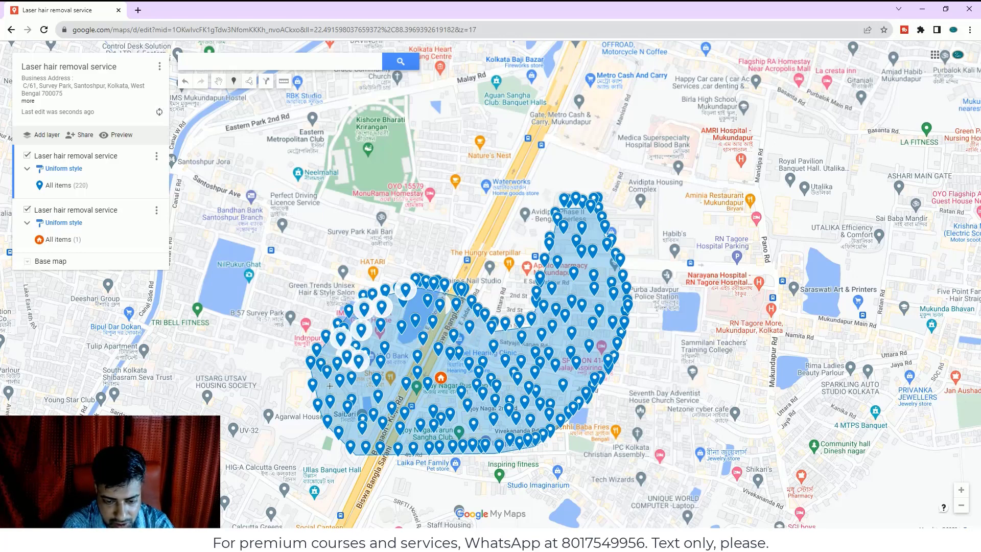
click(329, 384)
click(353, 393)
click(369, 387)
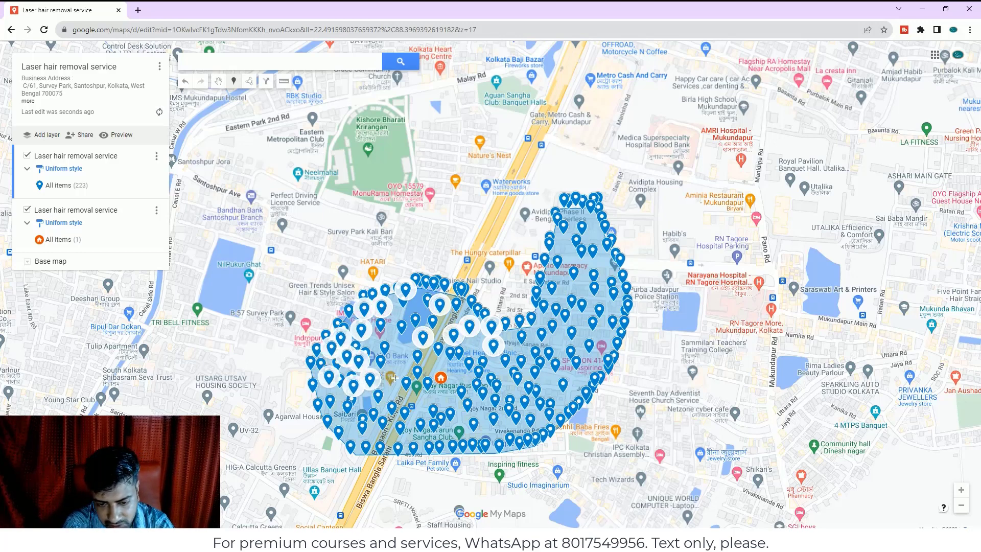
Add five markers from beside UCO Bank up through the Purba Falguni pond and across to the main road's east side
click(395, 376)
click(405, 347)
click(395, 324)
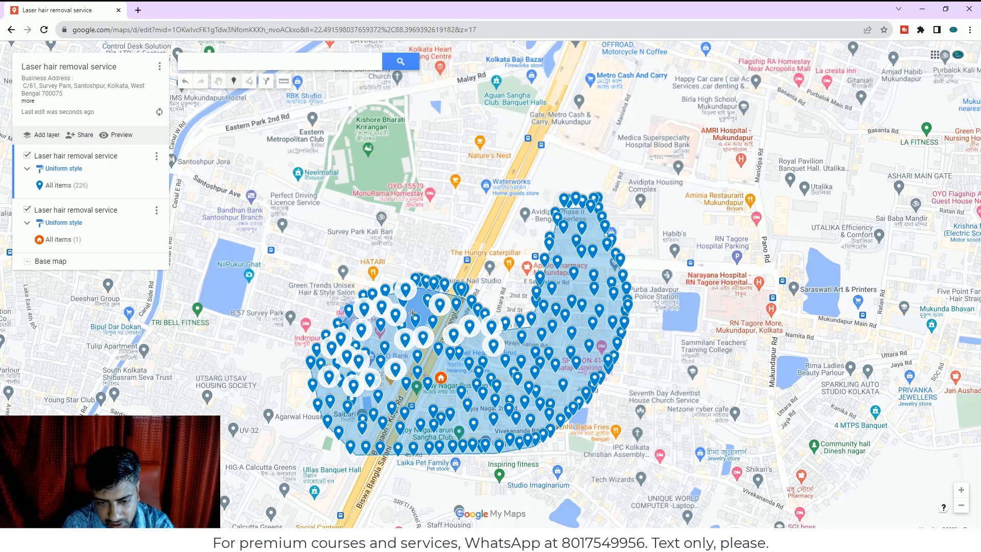
click(413, 312)
click(451, 321)
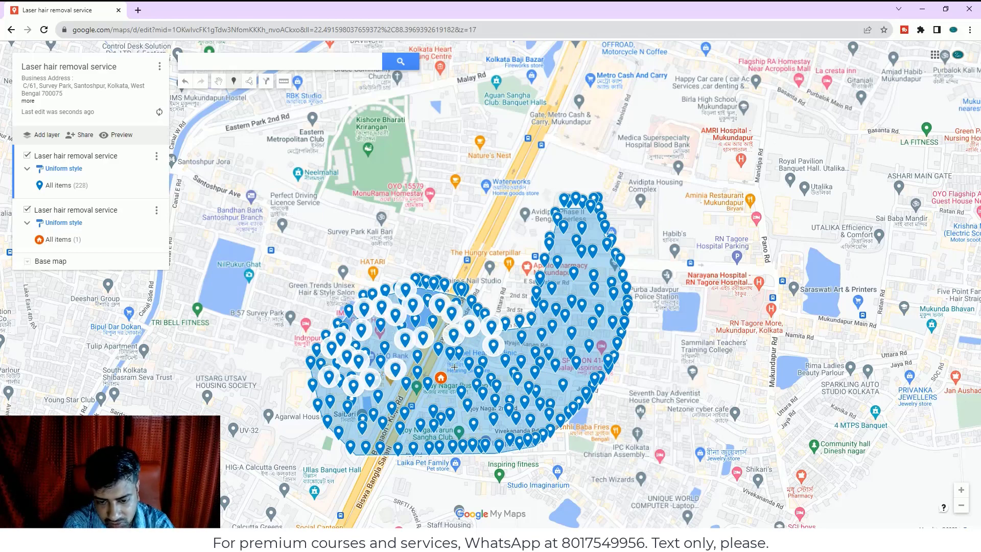
Add three markers close around the orange home marker, two north of it and one south
click(455, 371)
click(434, 368)
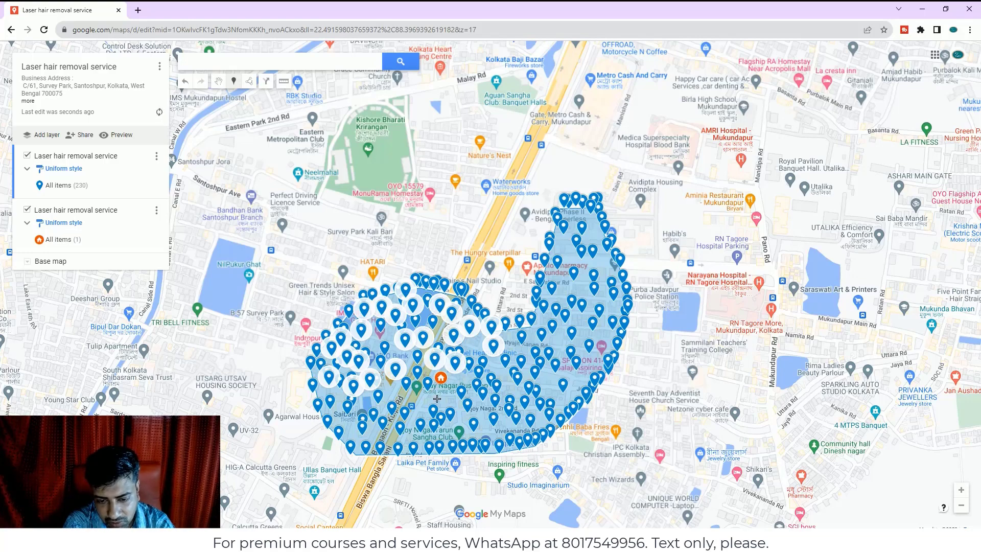
click(438, 399)
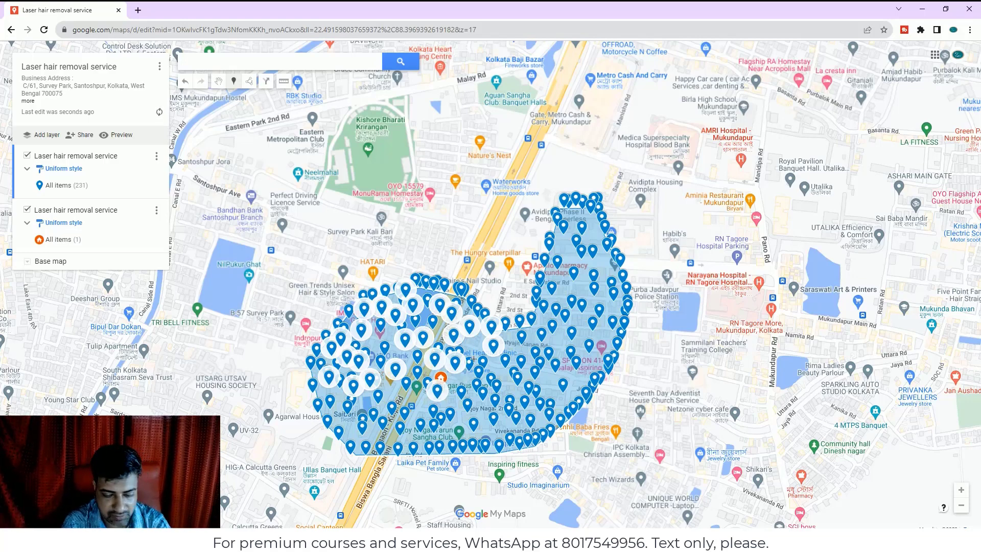
Add seven markers up the area's northeastern arm, from 3rd St towards its tip
click(541, 322)
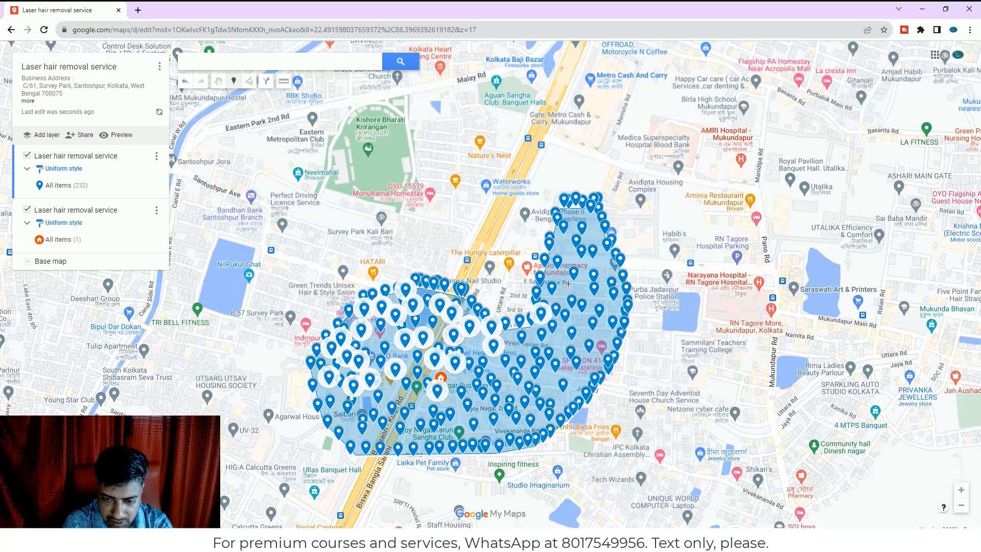
click(568, 286)
click(559, 247)
click(593, 258)
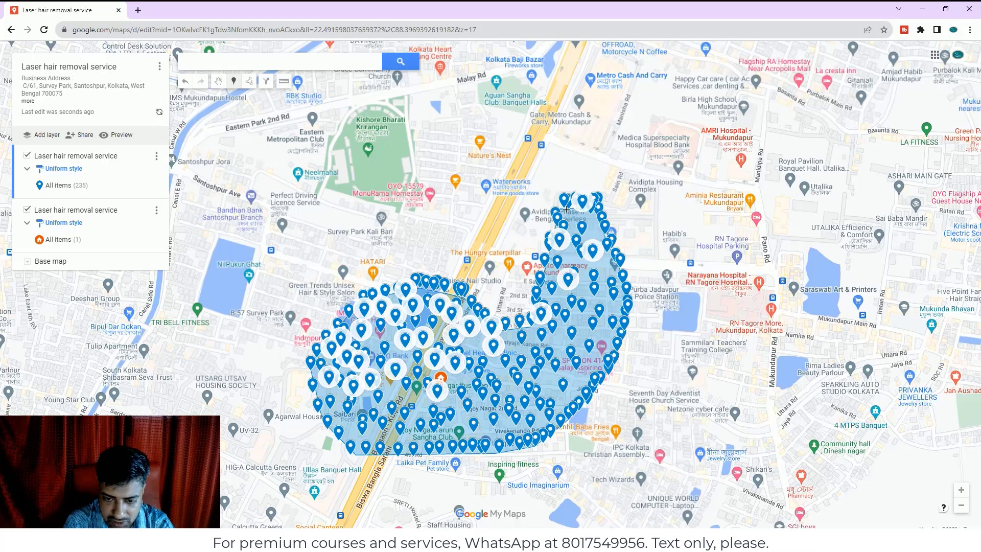
click(566, 209)
click(593, 230)
click(594, 234)
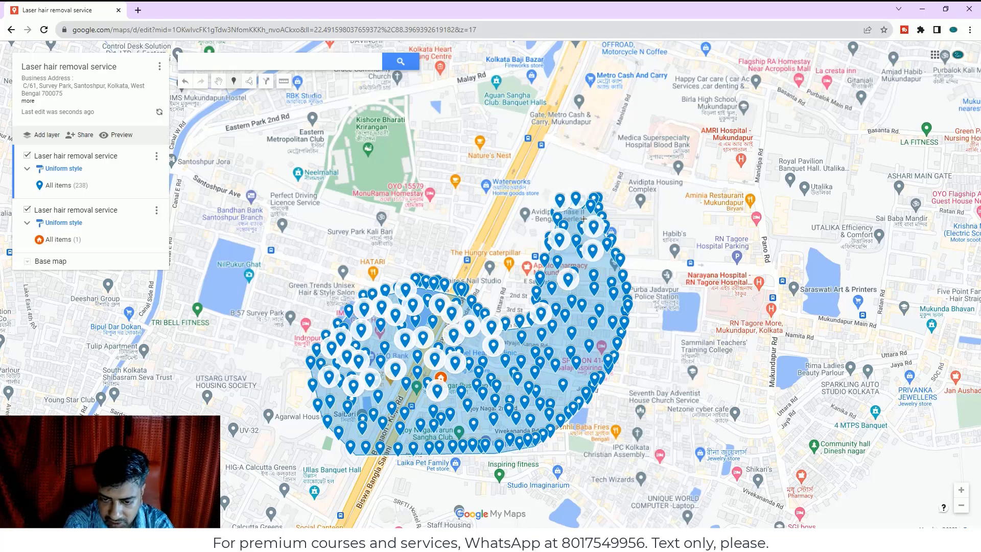
Fill the gaps in the northeastern arm with six more markers, from its tip down to beside Apollo Pharmacy
click(584, 218)
click(572, 221)
click(606, 269)
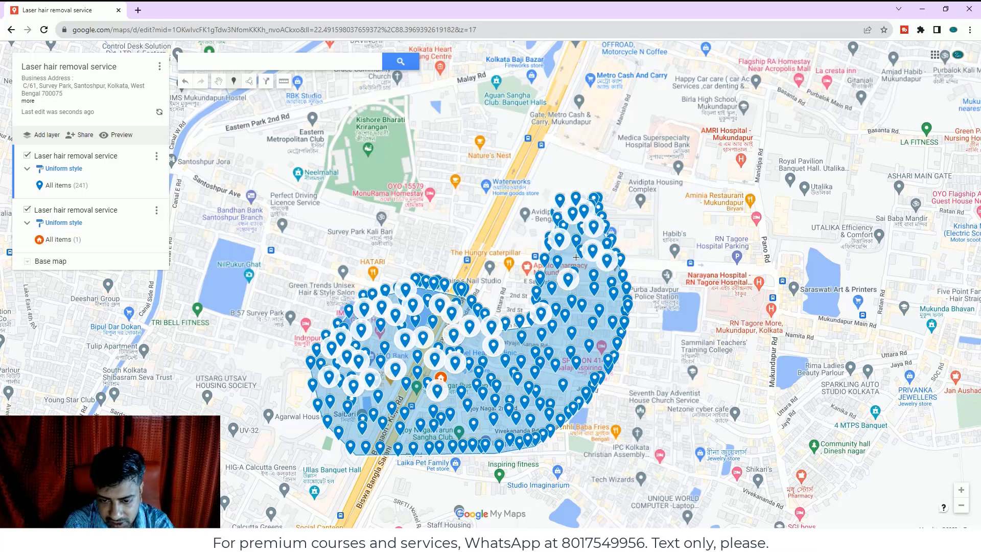
click(576, 257)
click(580, 289)
click(561, 295)
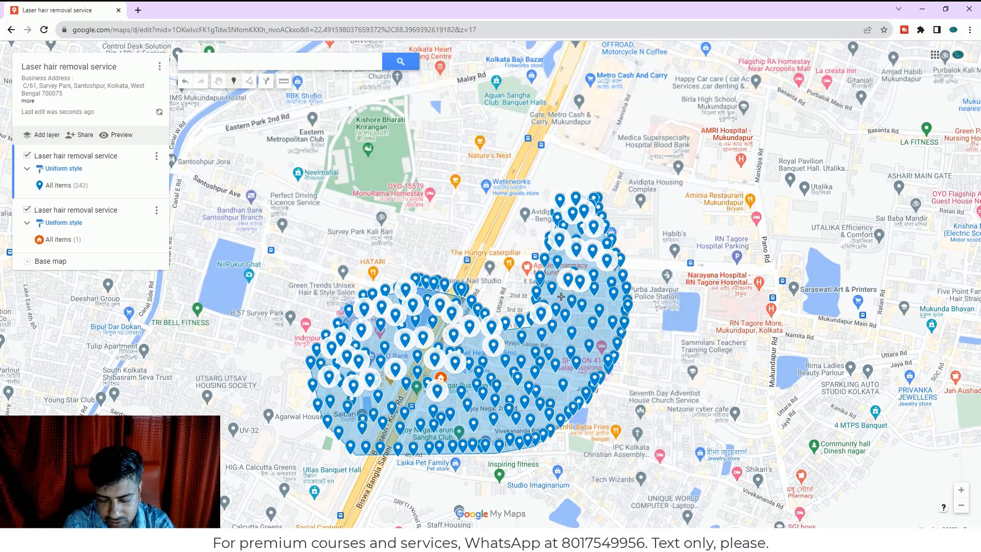
Add six more markers from the base of the northeastern arm down through the southeastern interior
click(576, 326)
click(587, 342)
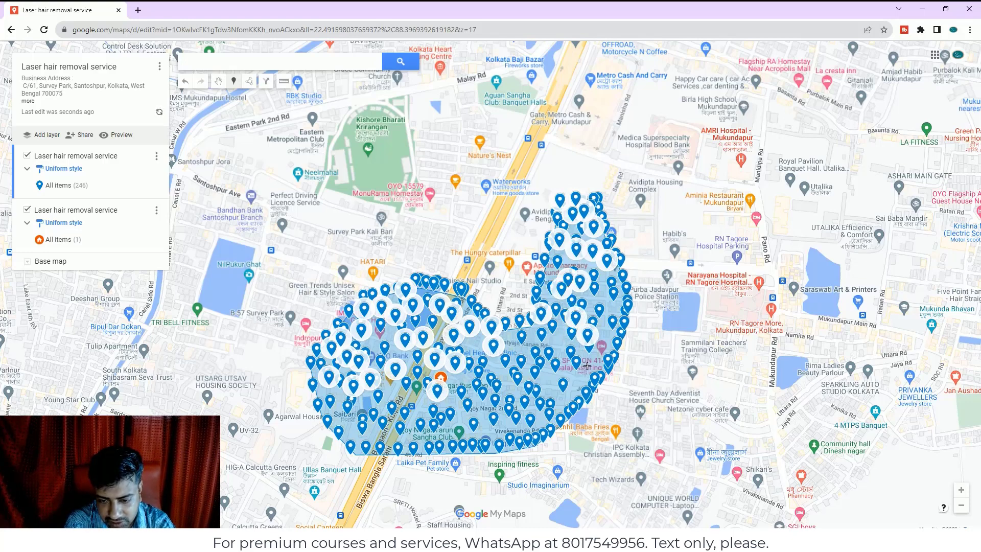
click(566, 395)
click(545, 392)
click(549, 421)
click(486, 417)
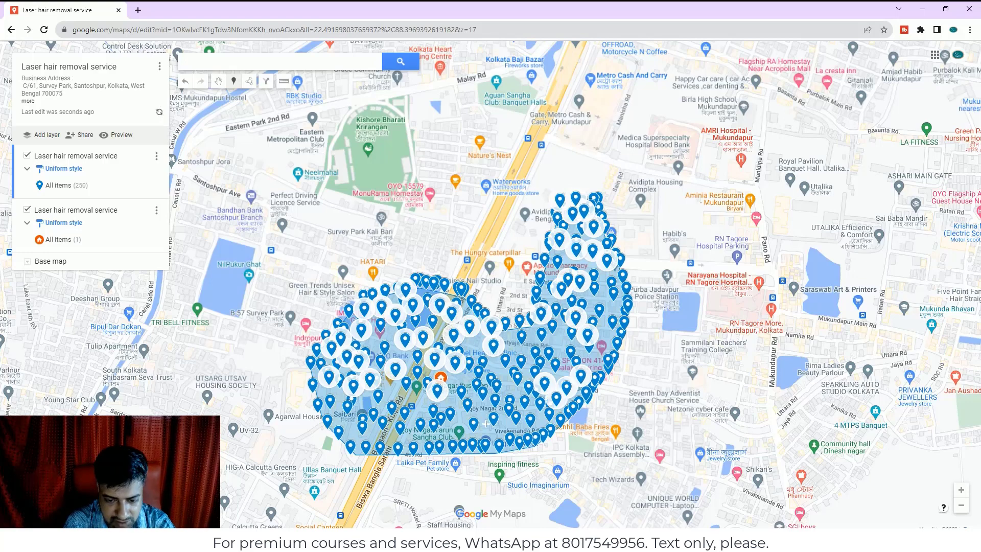
Measure a distance path starting beside the main road, across the marker area and around its western and southern edges
click(285, 87)
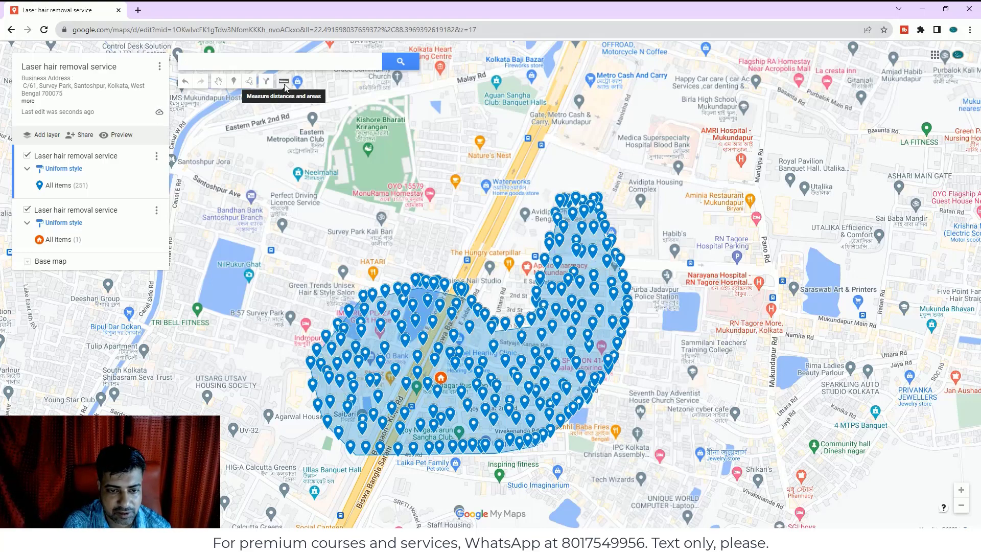
click(451, 313)
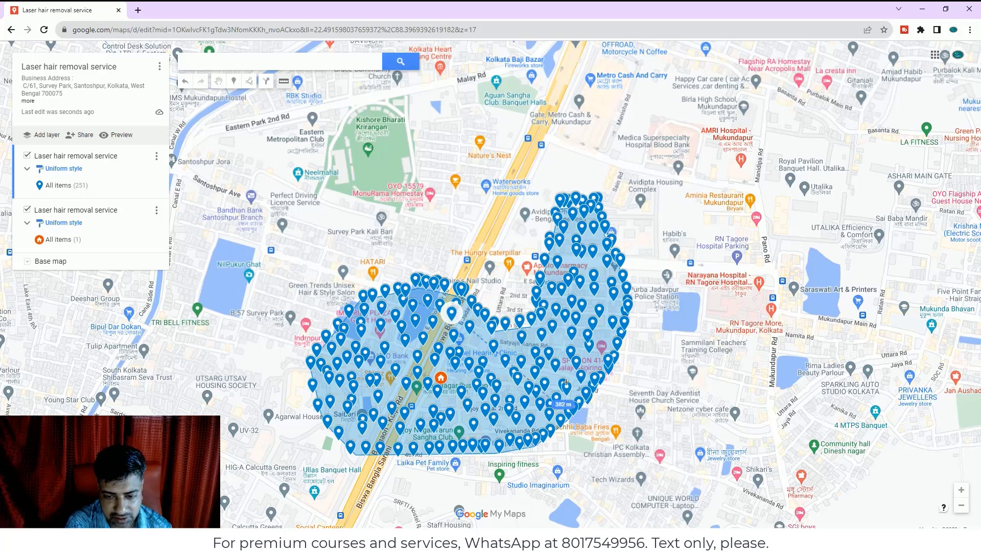
click(553, 399)
click(582, 198)
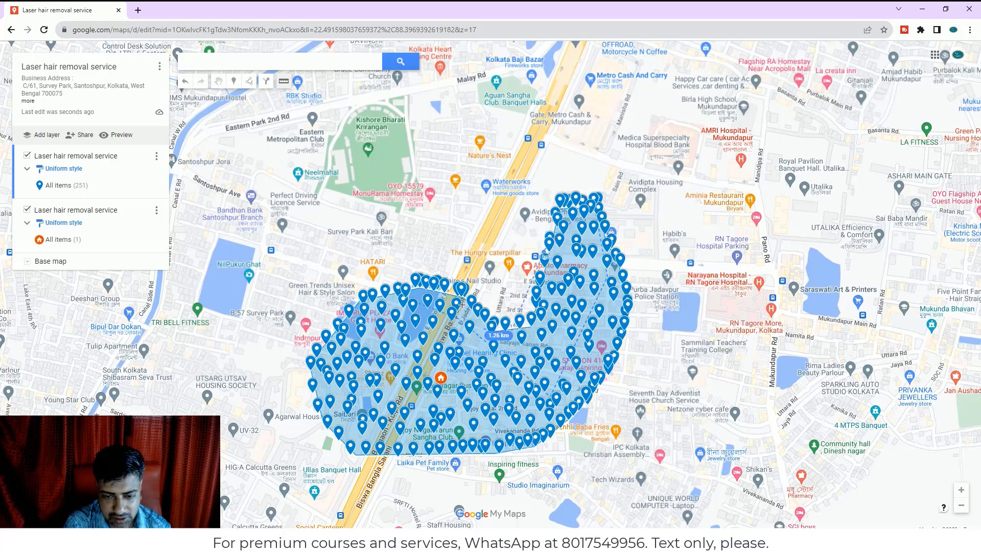
click(327, 322)
click(311, 415)
click(331, 447)
click(455, 463)
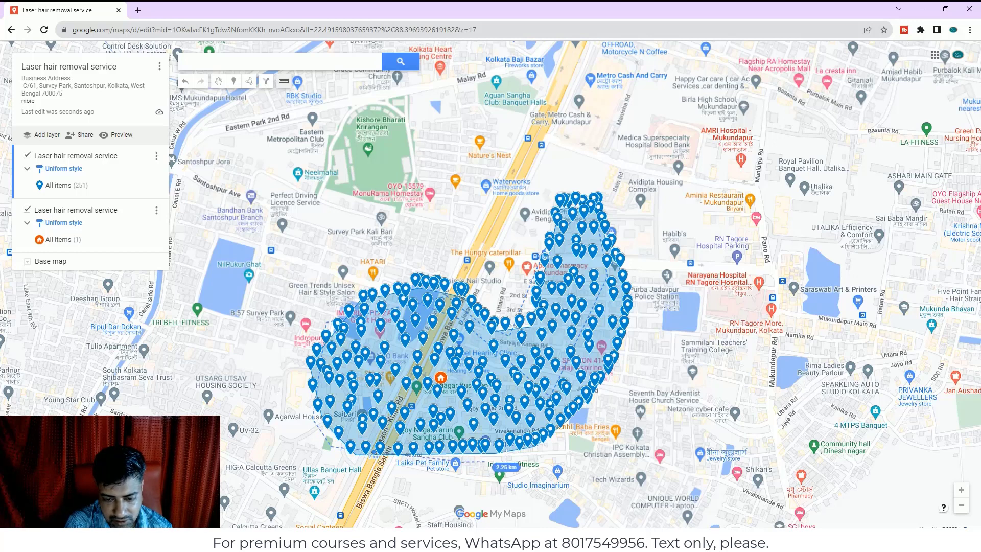
Extend the measuring path up the area's eastern edge, around the tip of the northeastern arm and down its western side
click(551, 442)
click(602, 382)
click(633, 301)
click(631, 239)
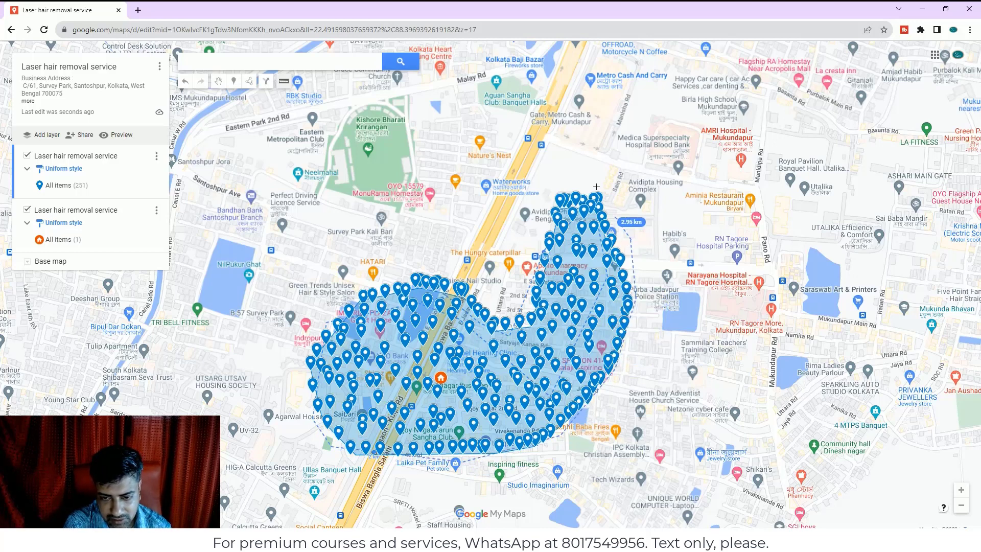
click(616, 212)
click(578, 187)
click(532, 230)
click(515, 262)
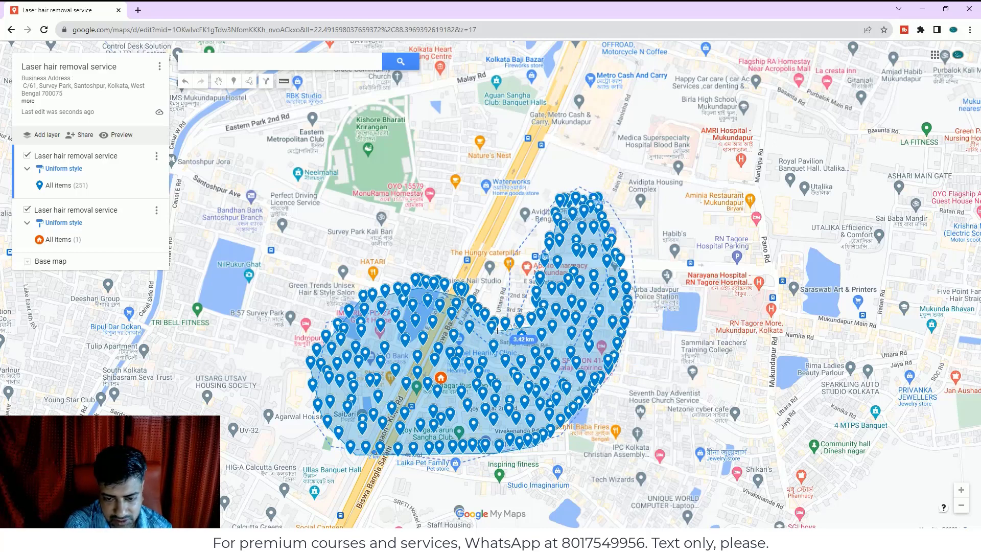
Continue the measuring path back to the notch and across the interior, and cancel the measurement
click(460, 305)
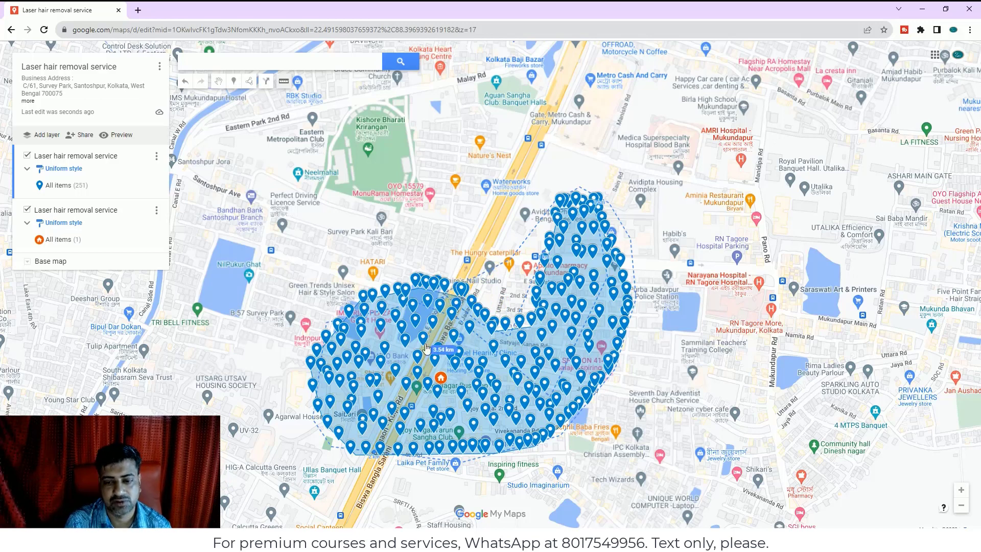
click(420, 424)
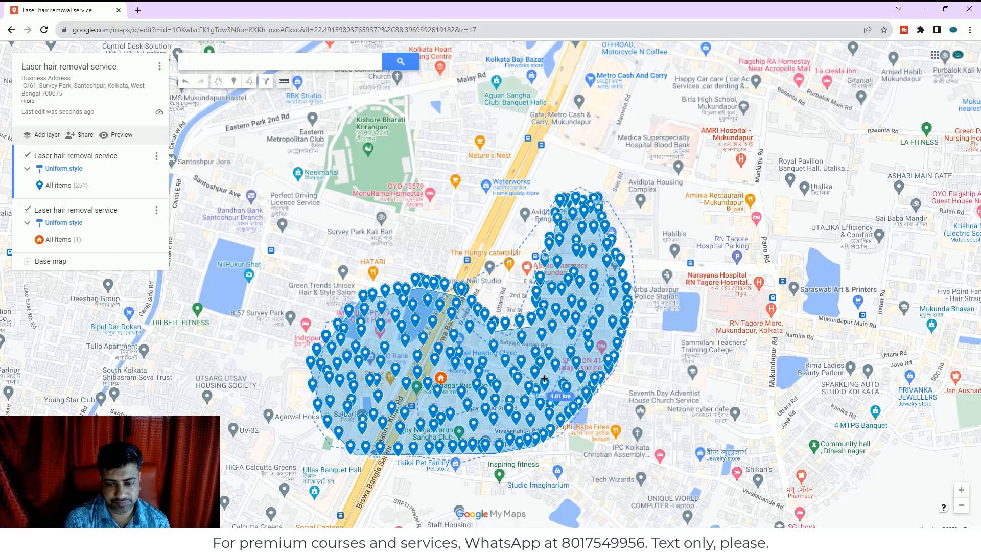
click(608, 364)
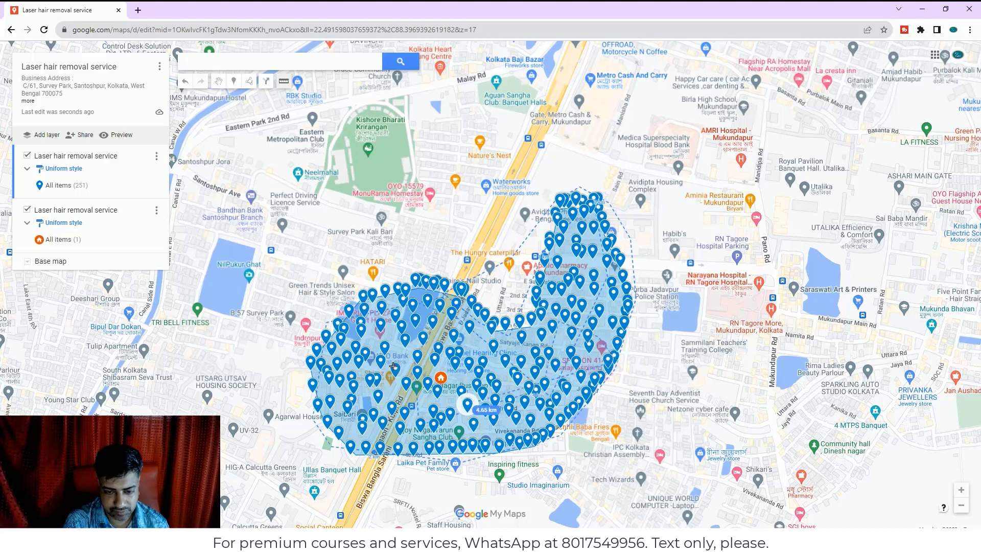
click(176, 193)
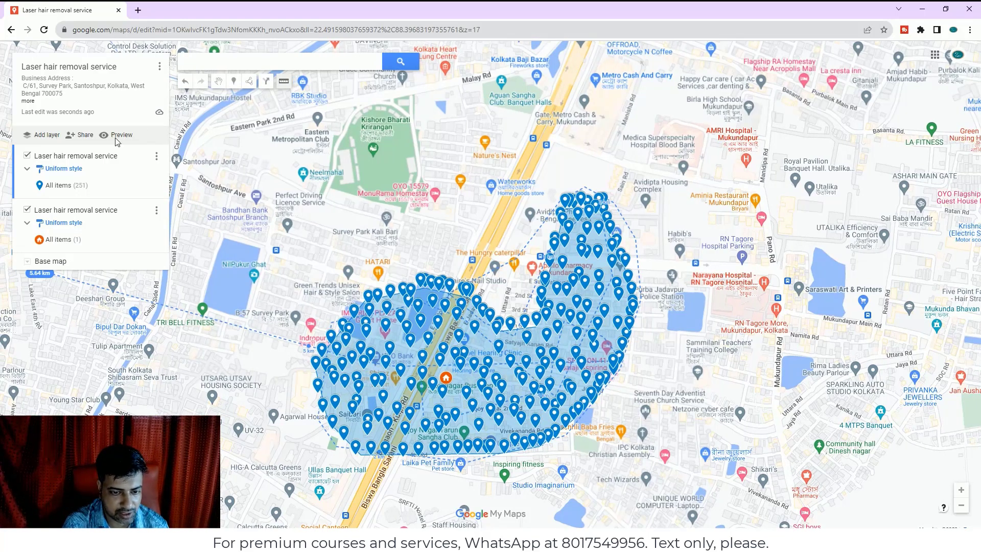
key(Escape)
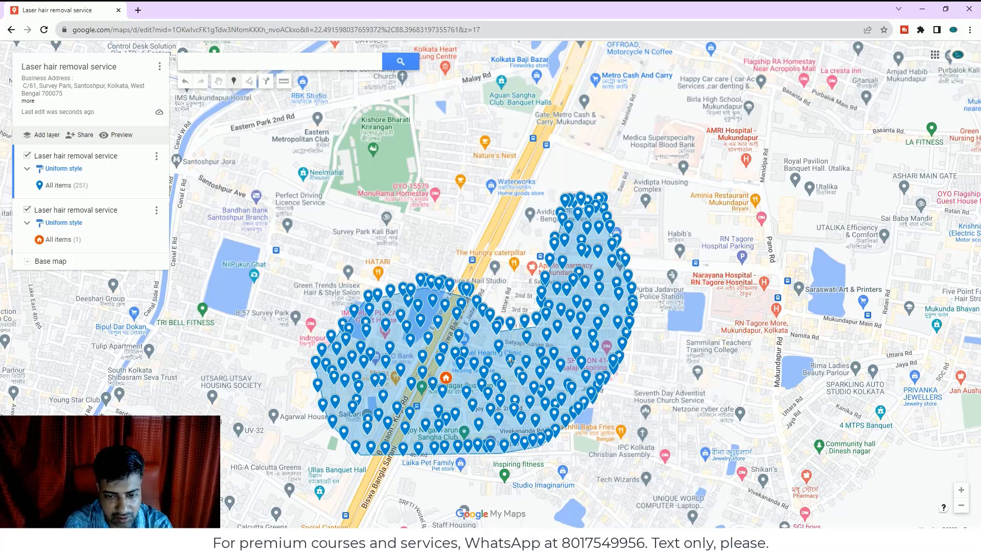
click(466, 289)
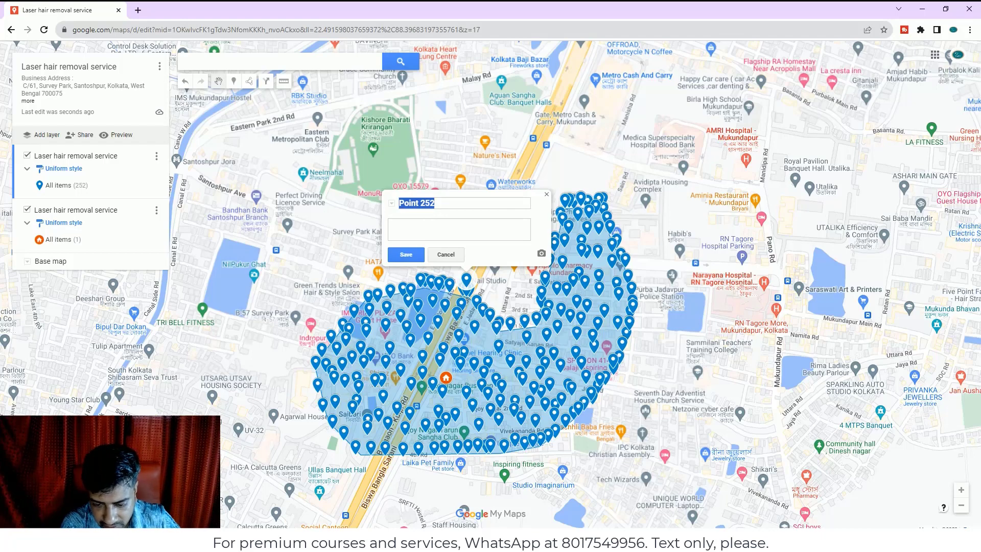
key(alt+Tab)
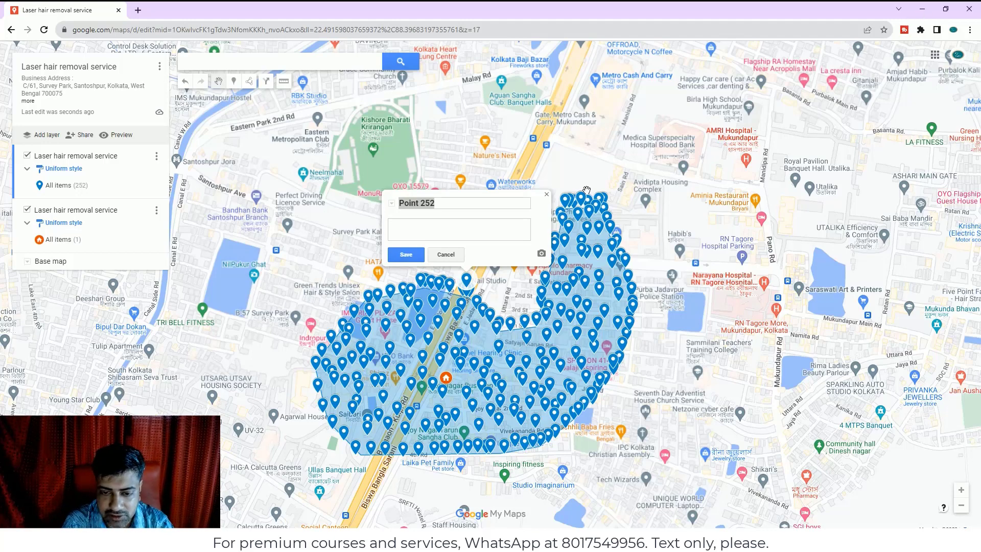
key(alt+Tab)
scroll(363, 215, up, 1)
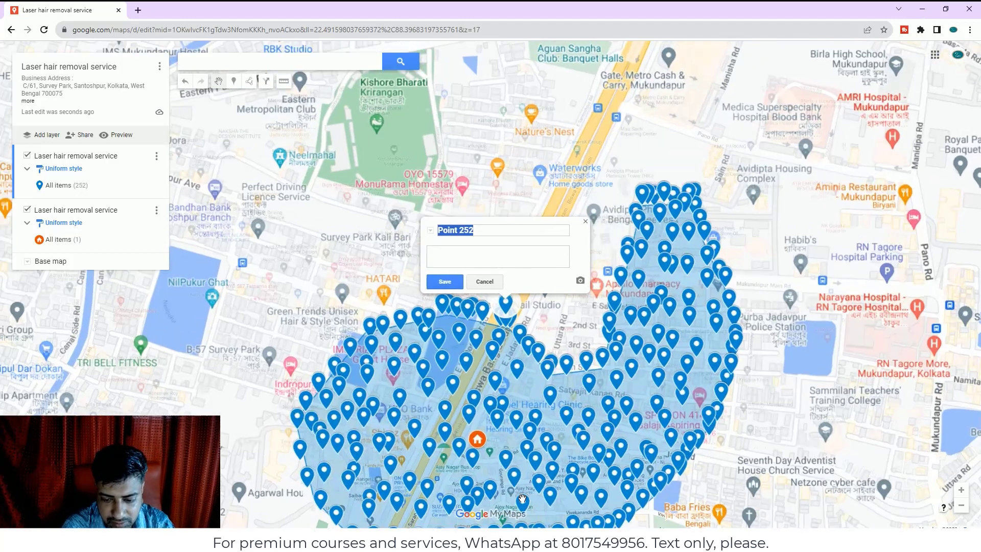
key(Escape)
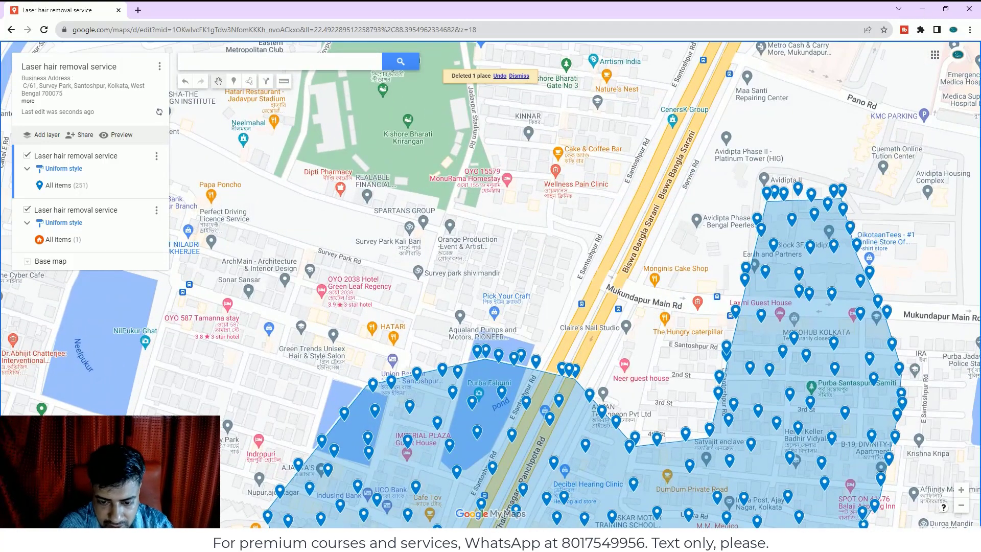
Rename the northern-edge marker beside the Purba Falguni pond as "Laser hair removal service", paste the business details as its description and save
click(514, 357)
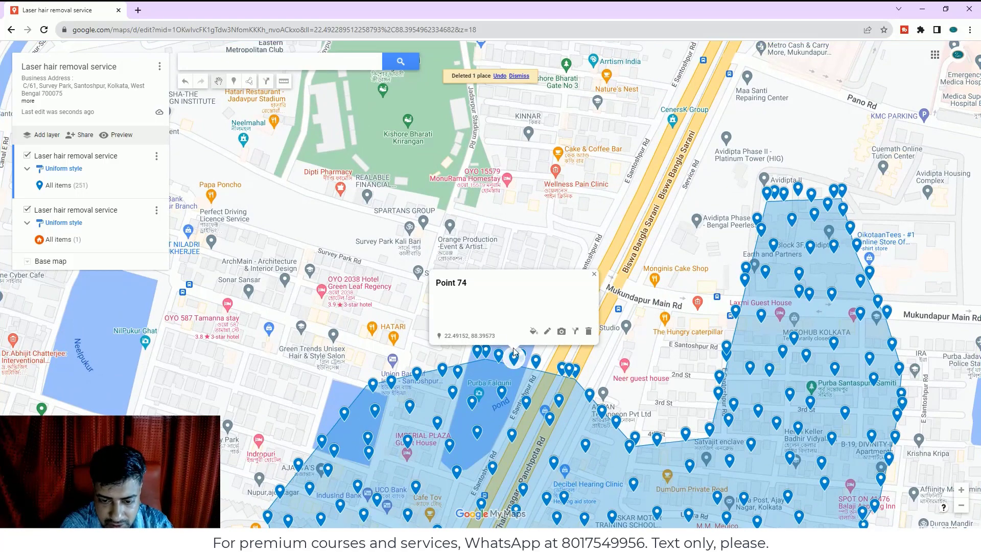
right_click(301, 247)
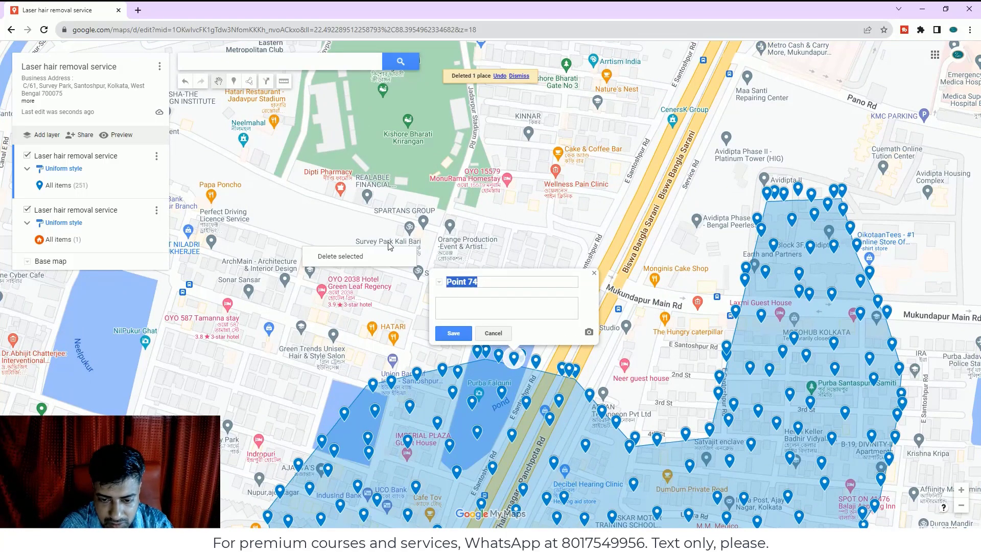
click(486, 284)
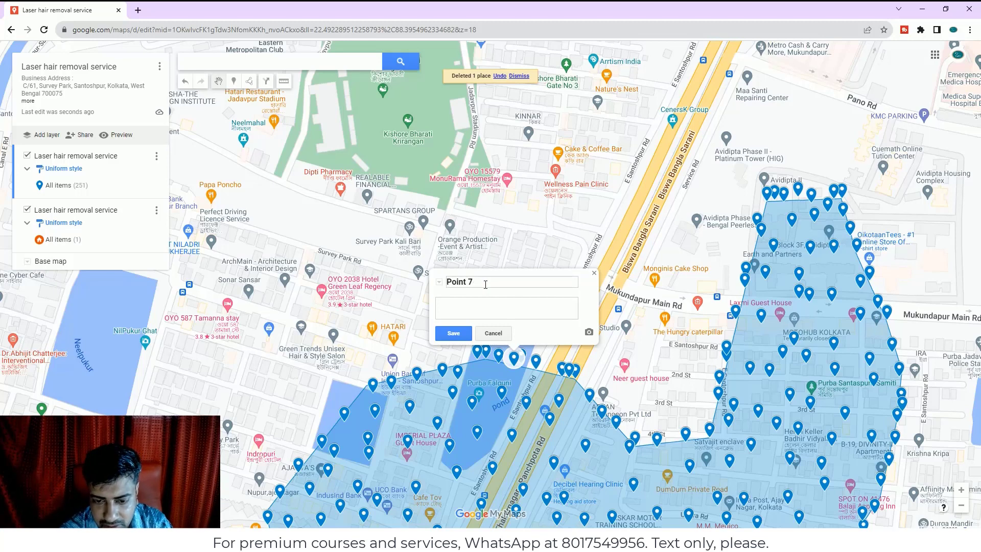
key(BackSpace)
key(BackSpace)
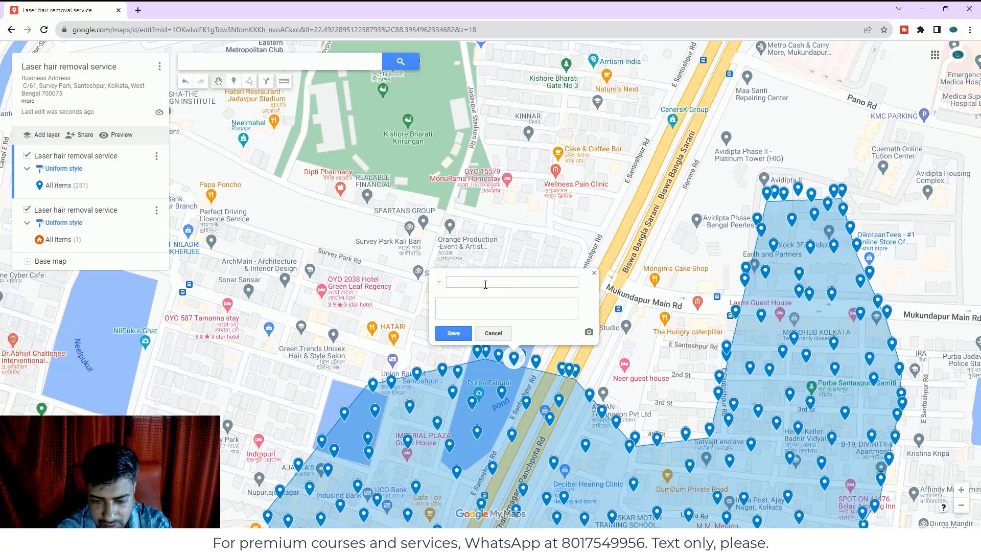
text(Laser hair removal service)
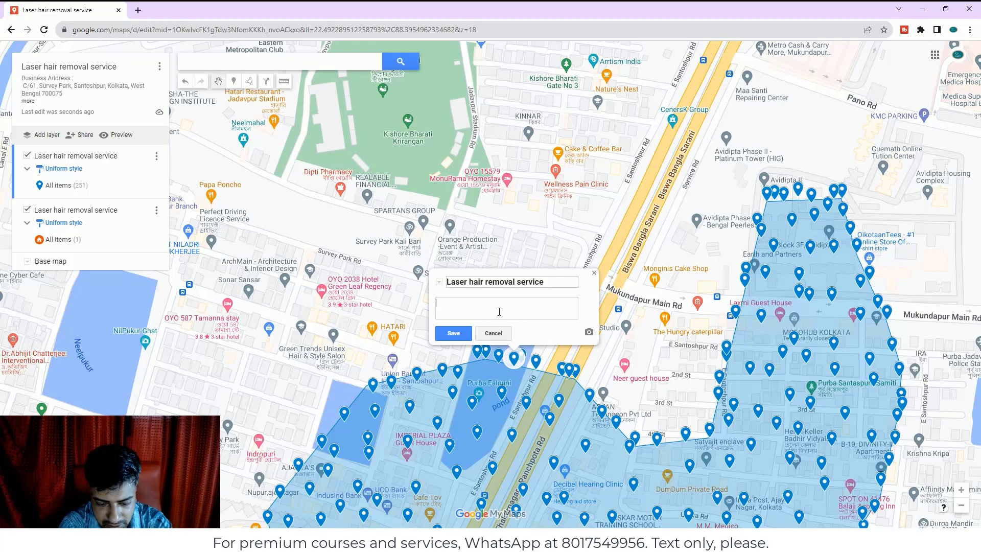
key(ctrl+v)
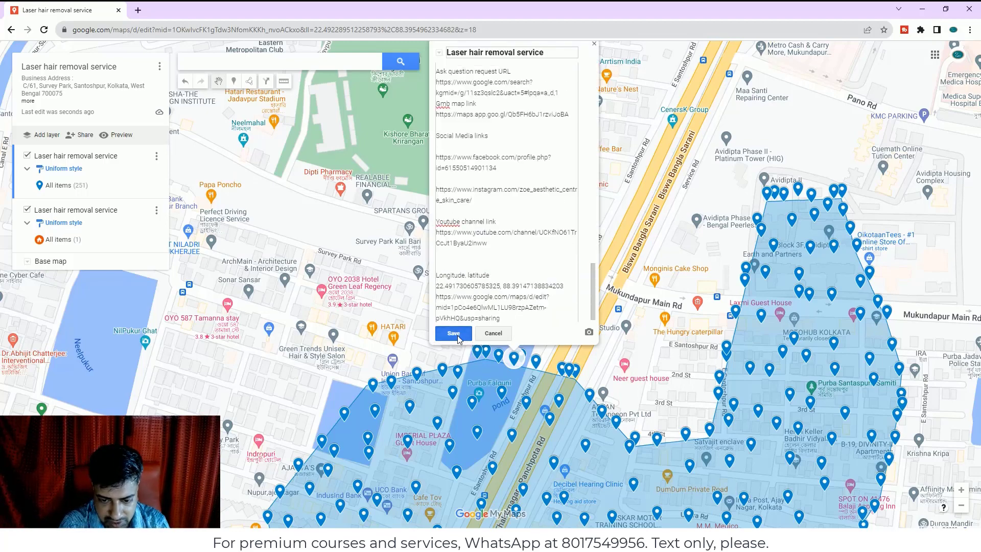
click(454, 334)
Upload an image to the renamed marker, and delete that image from its card
click(564, 365)
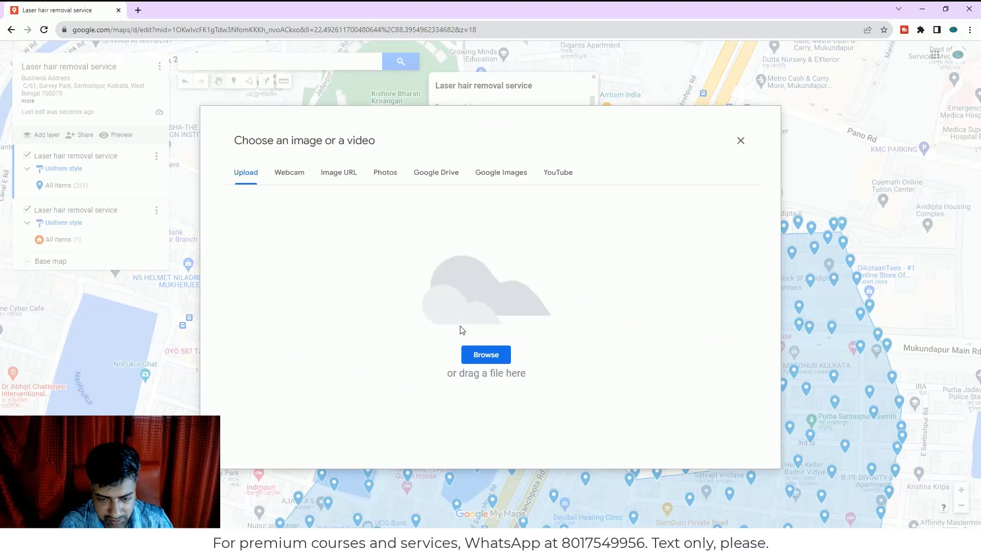
click(478, 354)
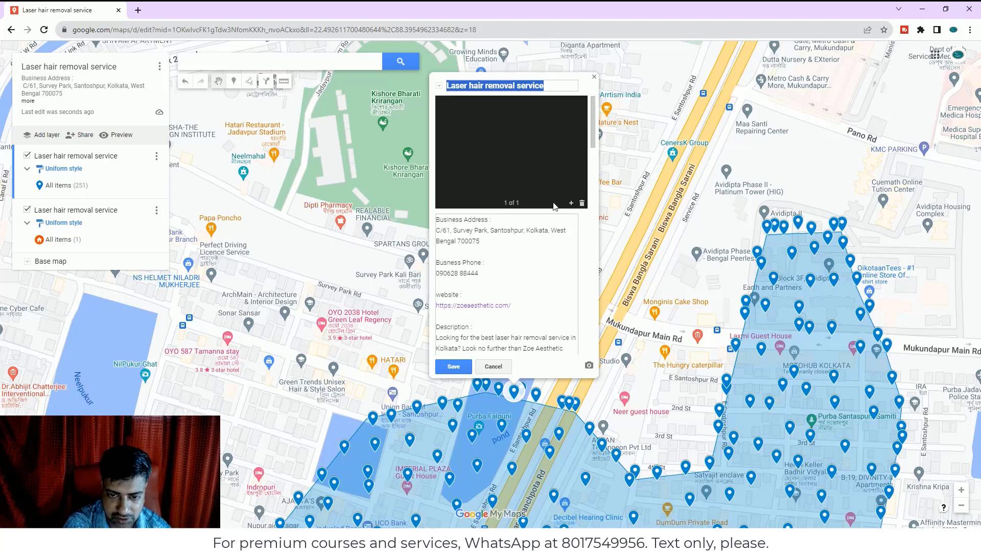
click(581, 203)
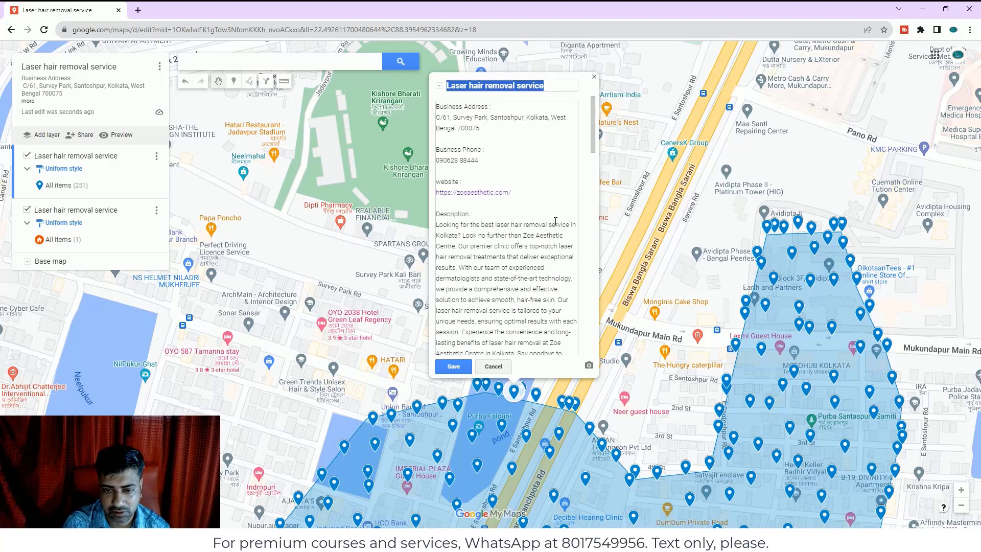
Upload the "Hassle free way to remove Unwanted HAIR" image to the "Laser hair removal service" marker, save it and close its card
click(589, 365)
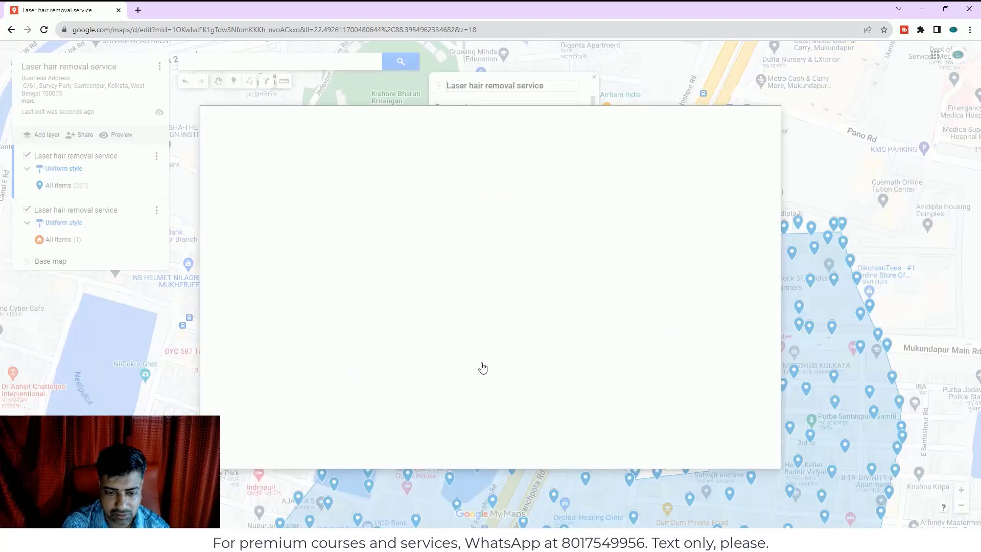
click(486, 357)
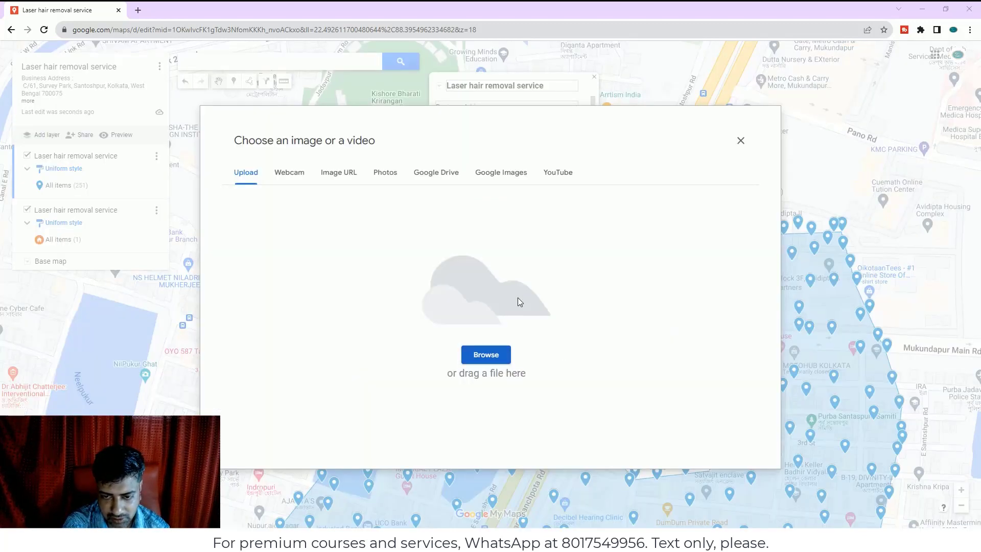
click(880, 517)
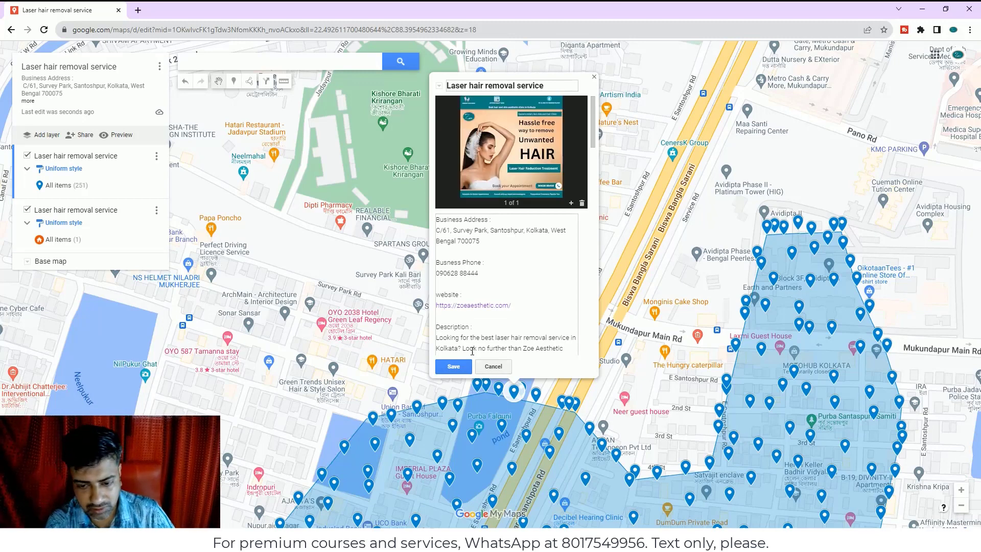
click(454, 367)
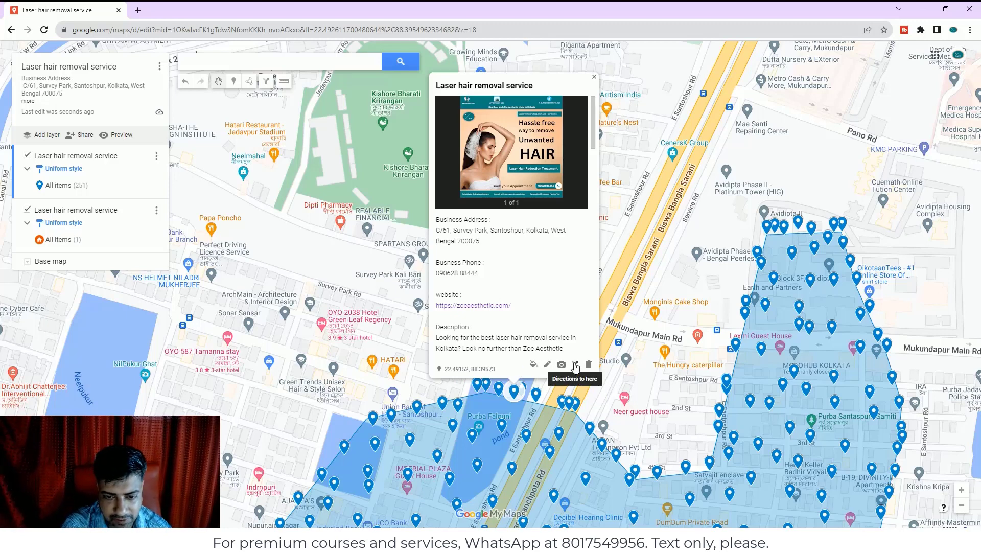
click(594, 79)
Open the data table of the first "Laser hair removal service" layer and paste the business details as Point 75's description
scroll(548, 439, down, 2)
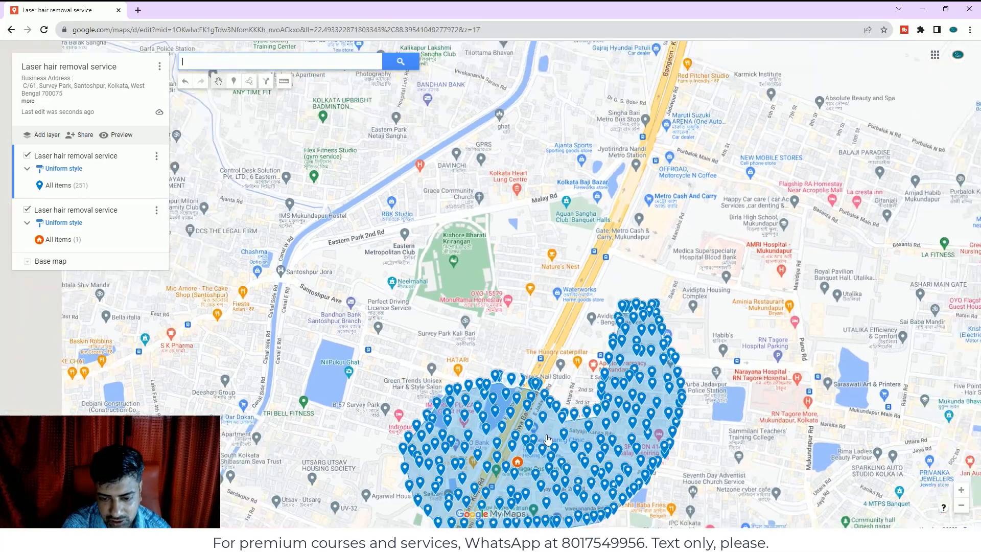
scroll(550, 498, up, 1)
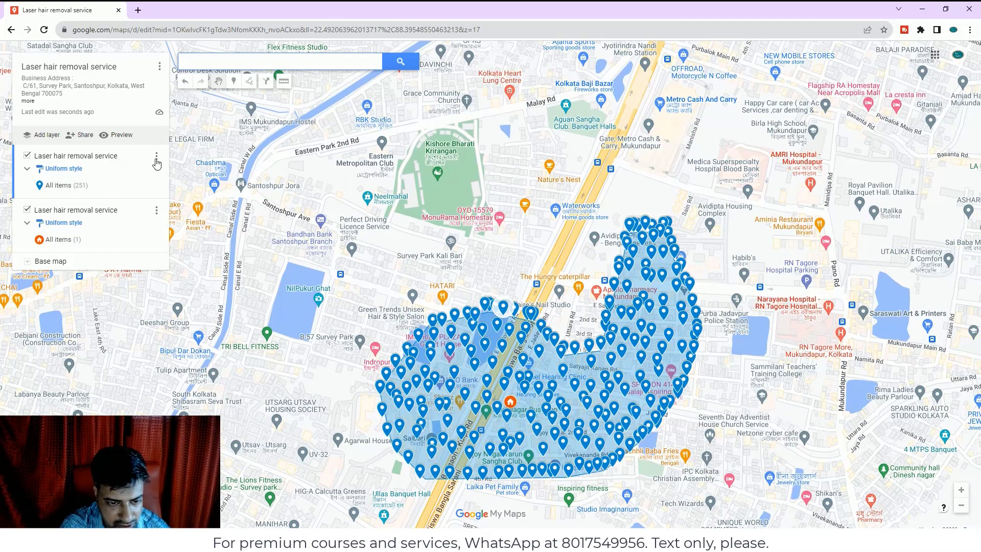
click(157, 160)
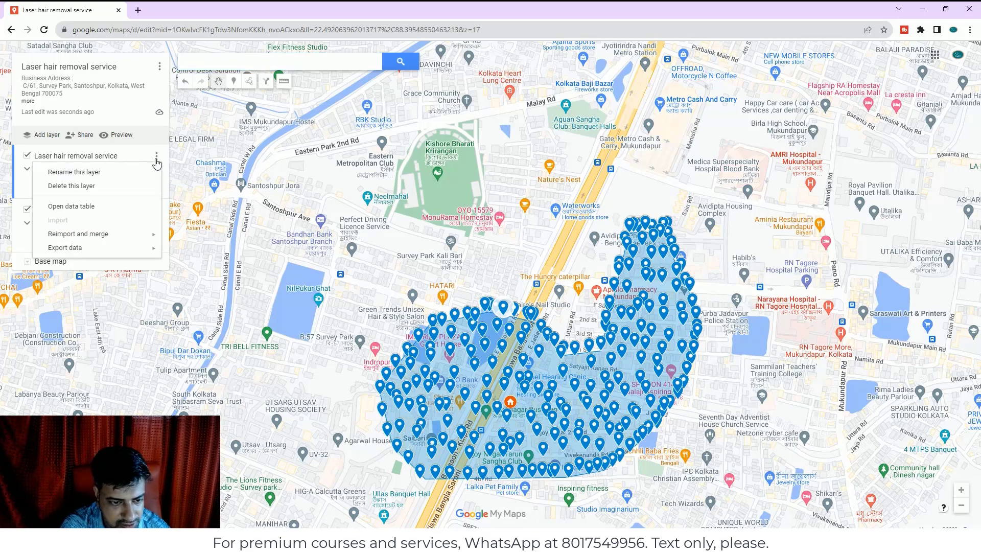
click(89, 207)
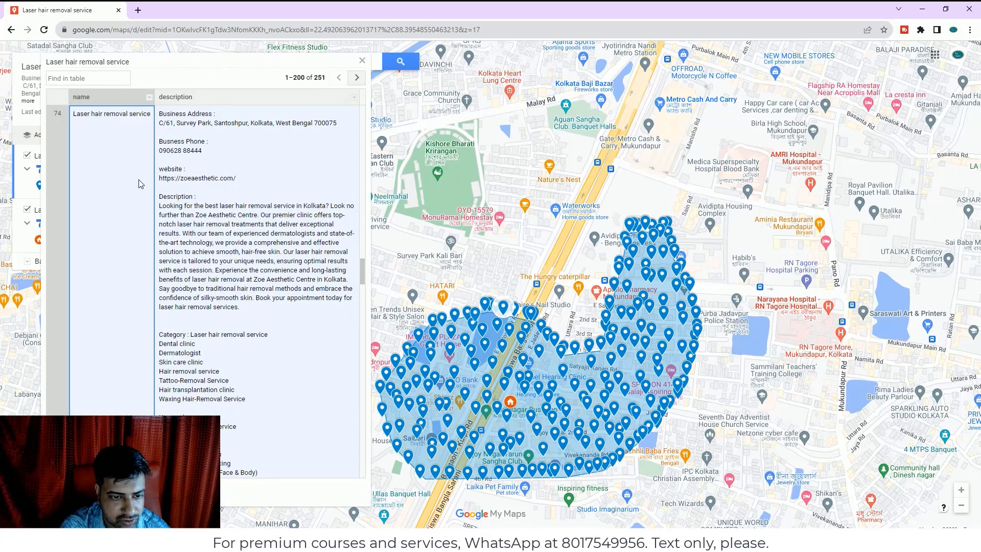
scroll(171, 207, down, 10)
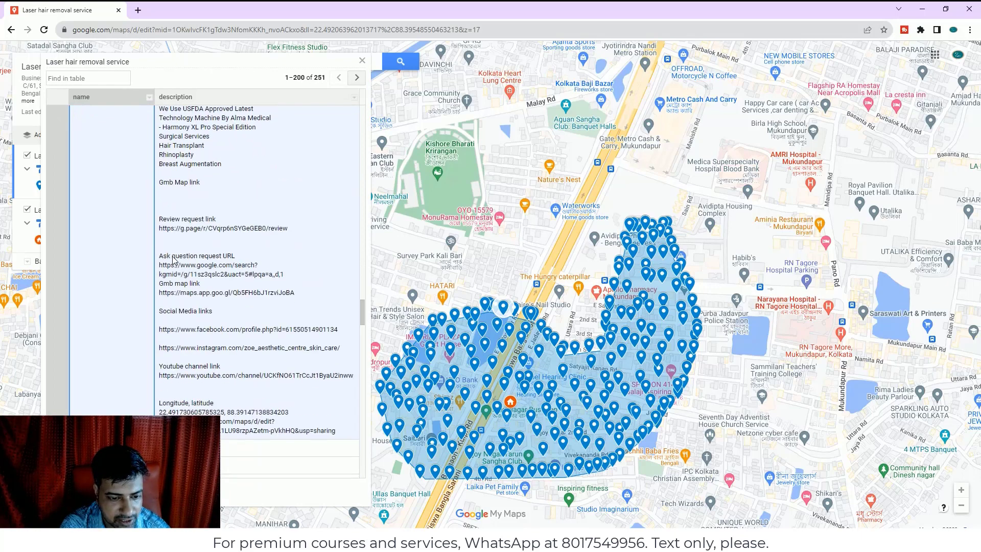
scroll(173, 260, down, 2)
click(107, 211)
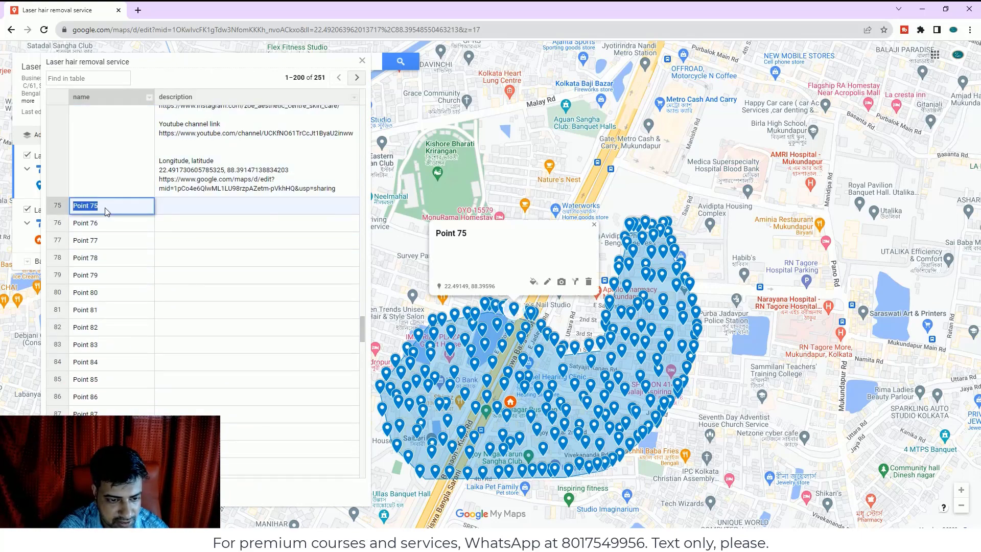
click(107, 211)
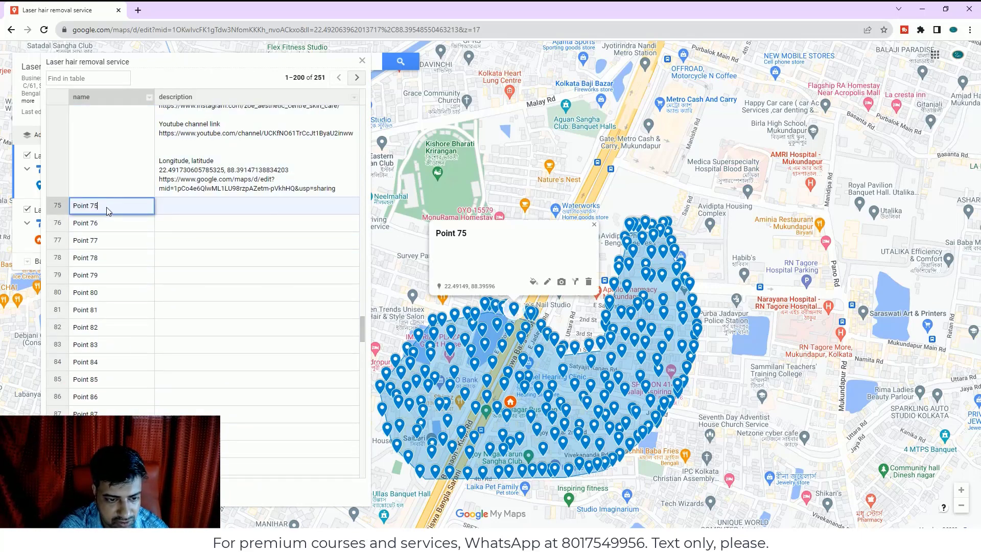
click(177, 209)
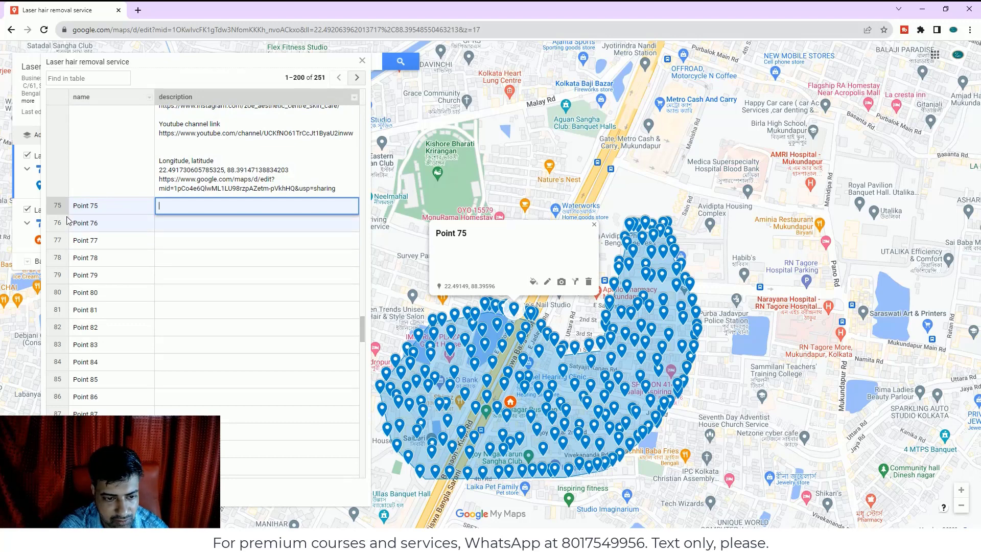
click(107, 207)
click(194, 210)
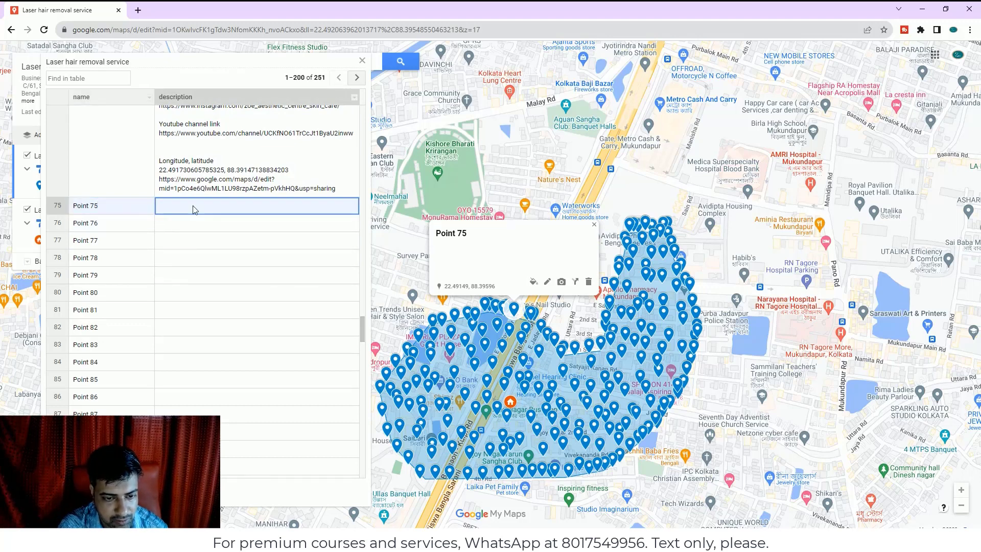
key(ctrl+v)
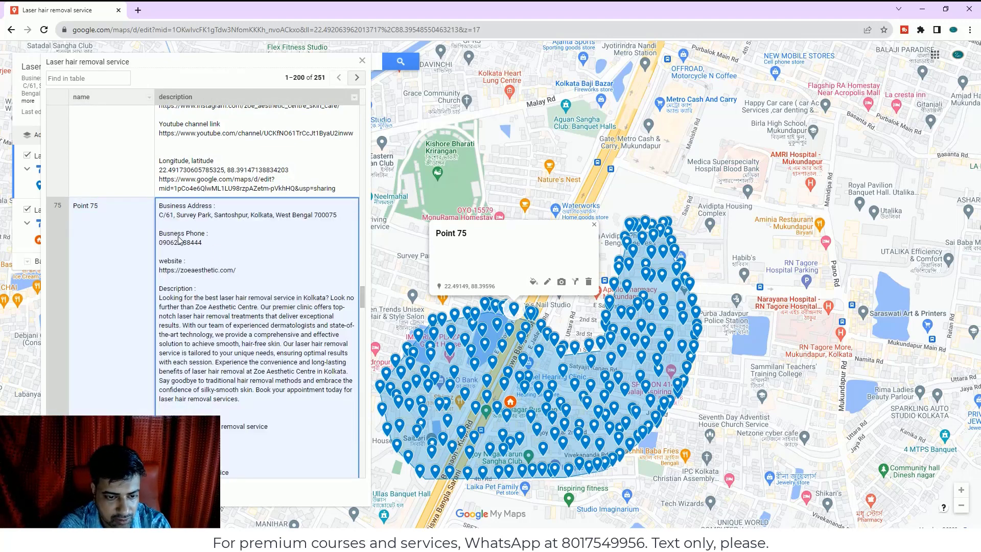
Paste the business details into the description cells of Point 76 and Point 77
scroll(179, 239, down, 10)
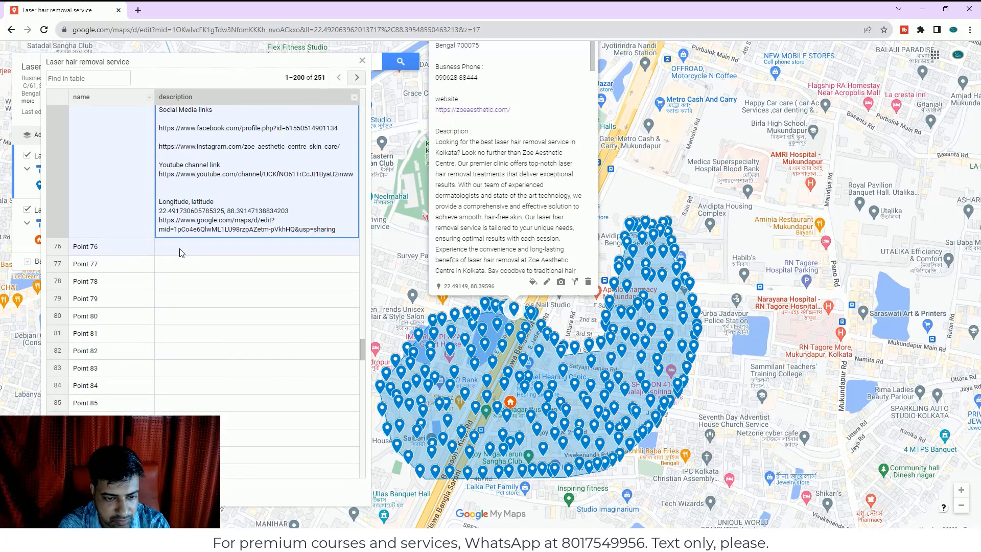
click(182, 252)
key(ctrl+v)
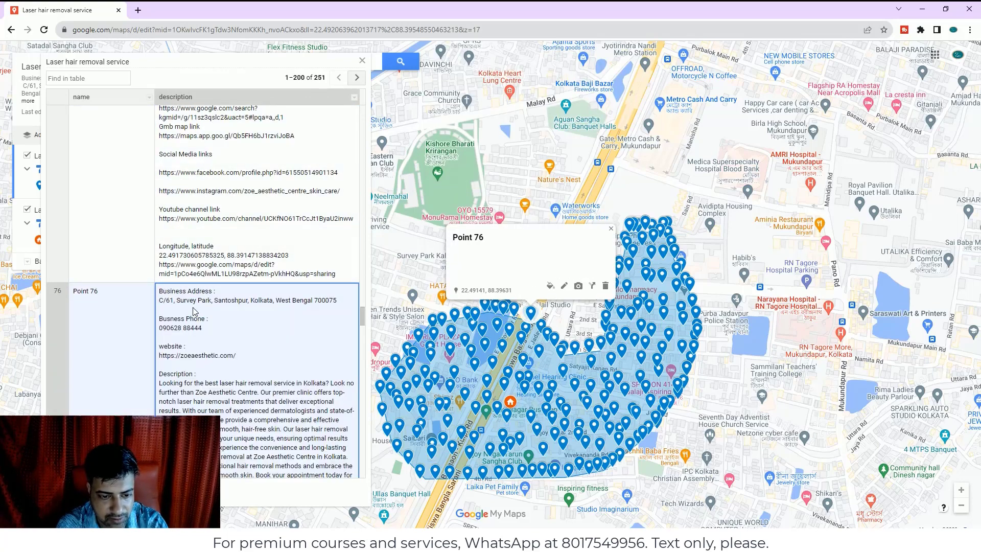
scroll(177, 307, down, 8)
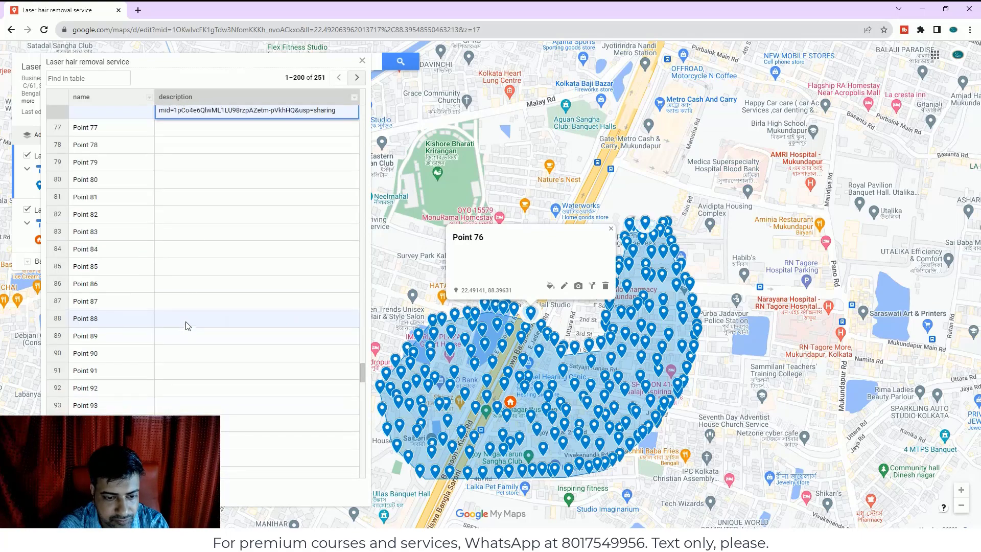
click(175, 131)
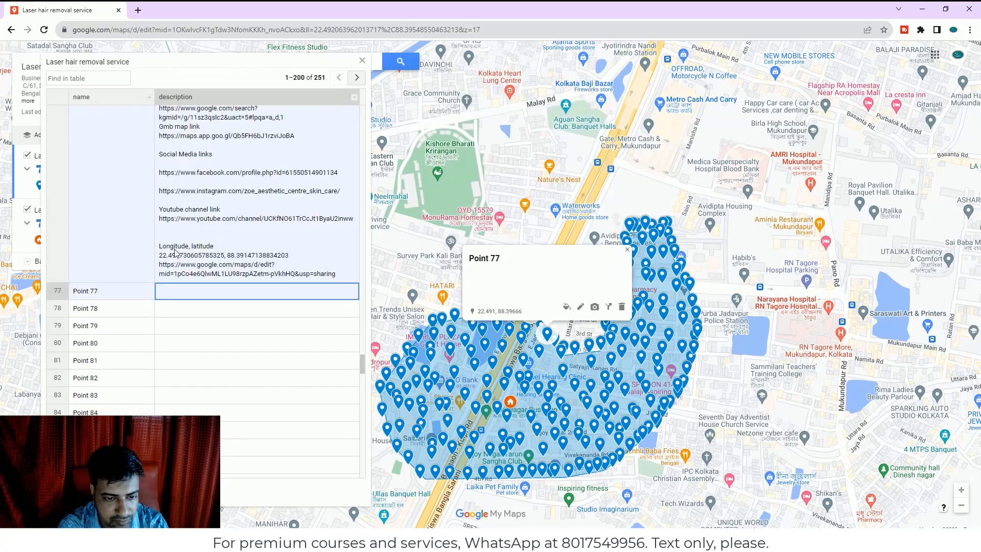
click(170, 292)
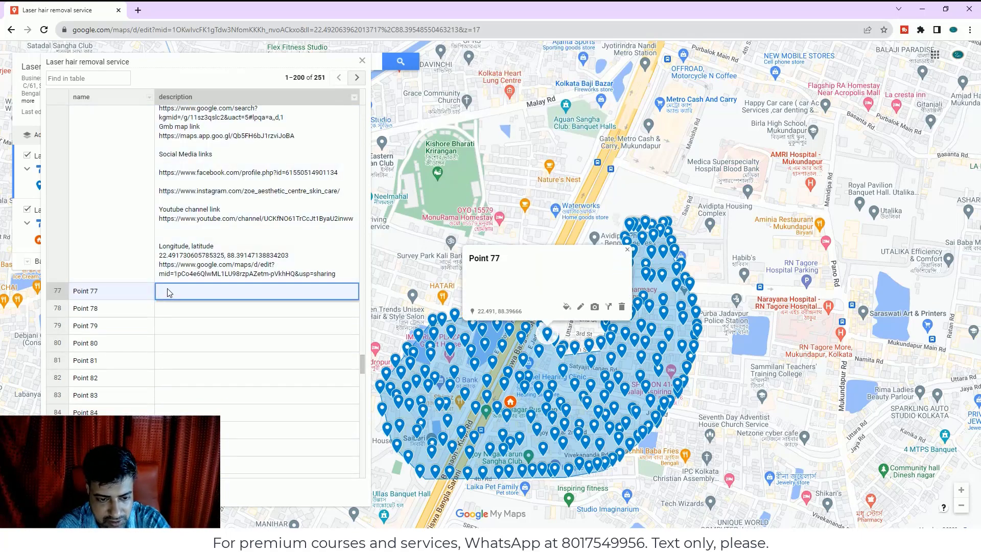
key(ctrl+v)
Paste the business details into the description cells of Point 78 and Point 79
scroll(171, 307, down, 8)
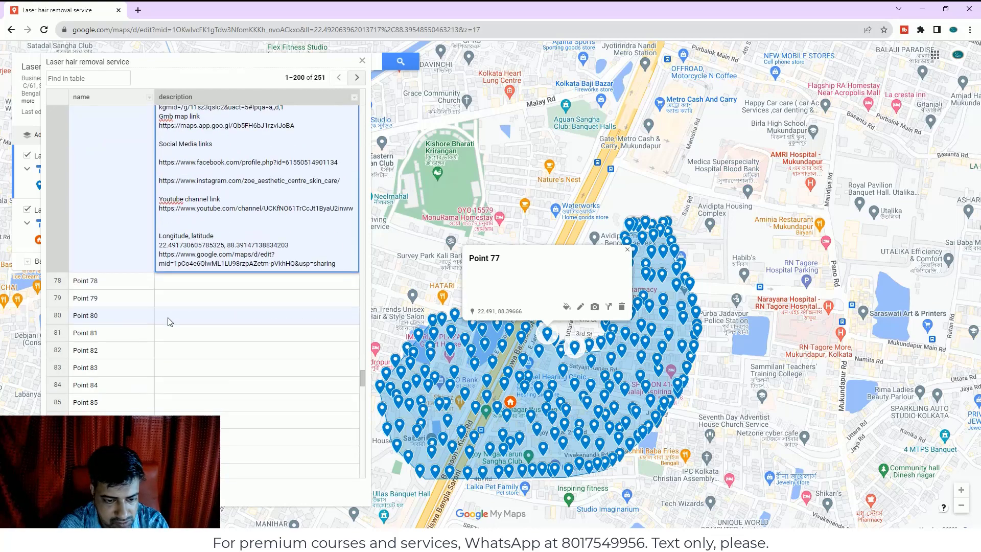
click(172, 294)
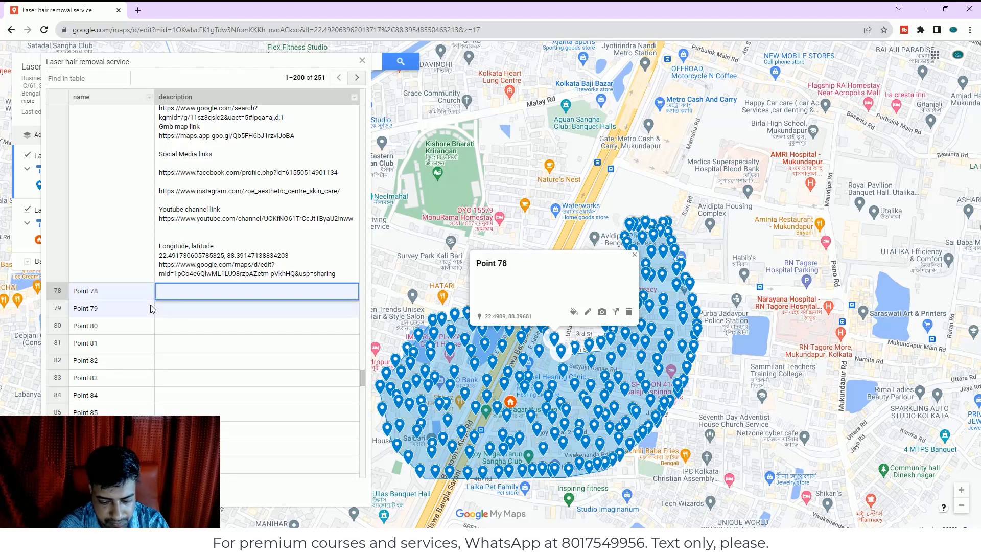
key(Return)
key(ctrl+v)
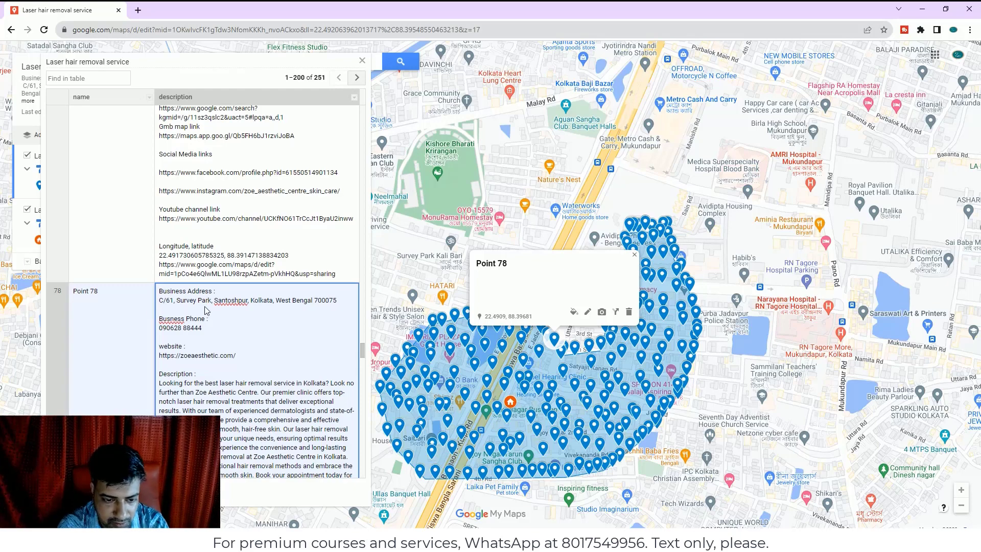
scroll(210, 312, down, 10)
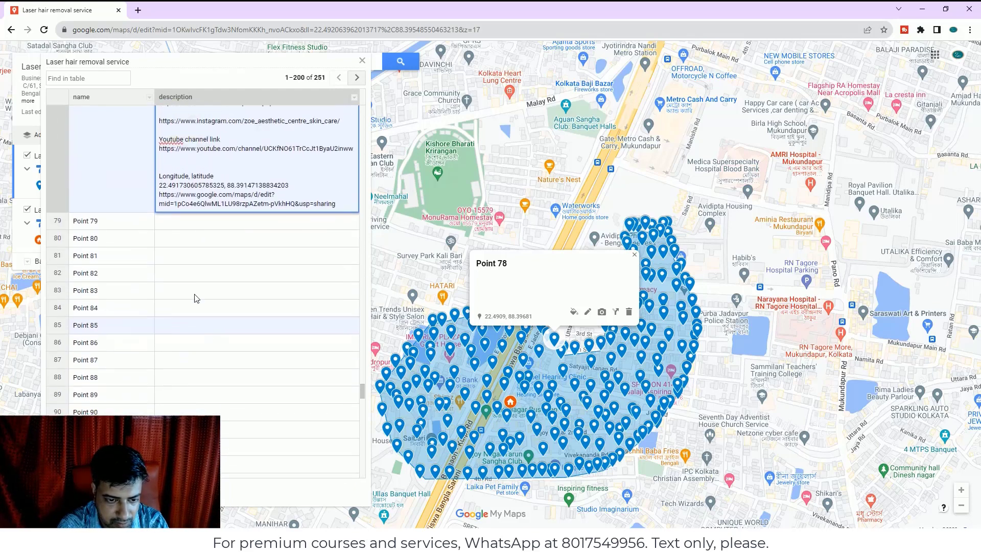
click(176, 292)
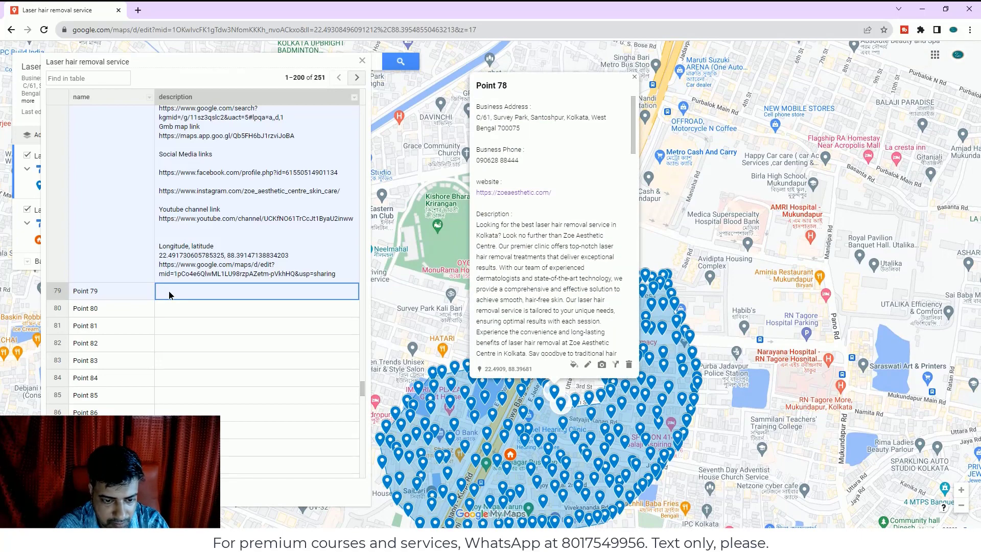
click(168, 291)
key(ctrl+v)
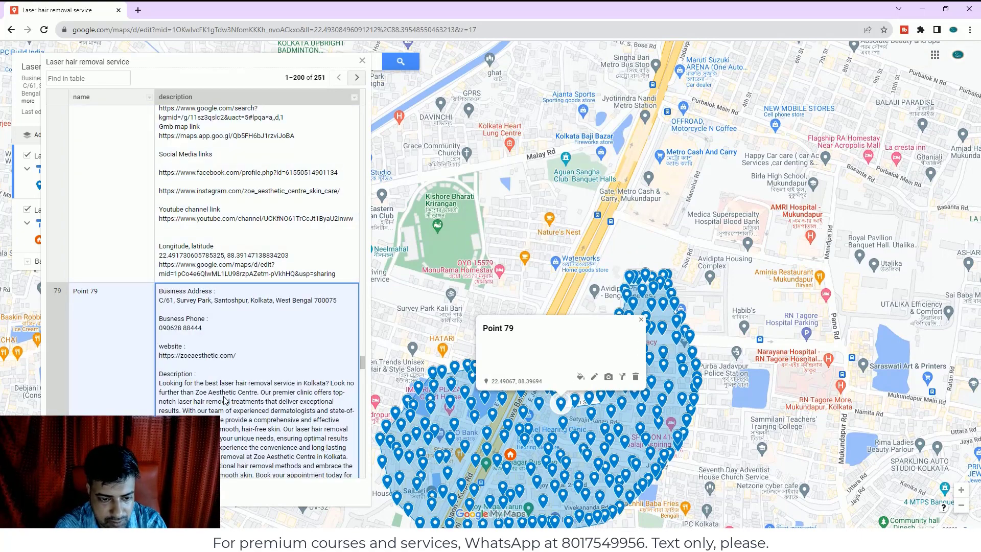
Paste the business details into the description cells of Point 80 and Point 81
click(177, 285)
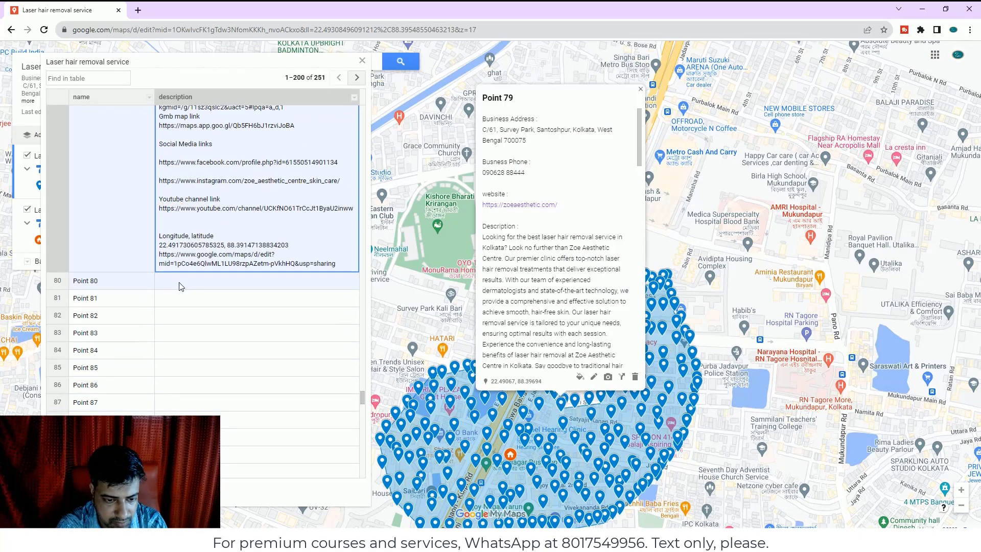
key(ctrl+v)
scroll(204, 383, down, 10)
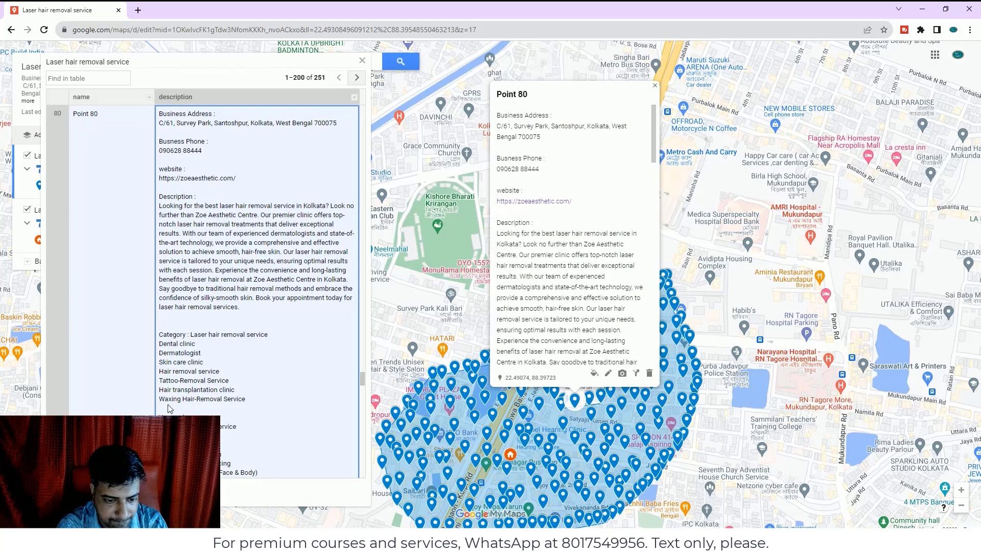
scroll(194, 397, down, 10)
click(163, 360)
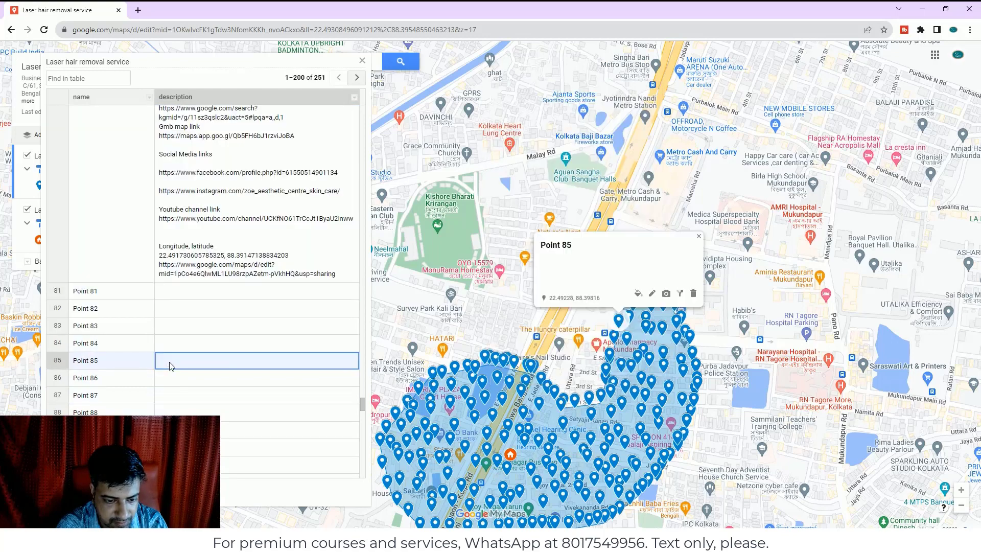
click(178, 290)
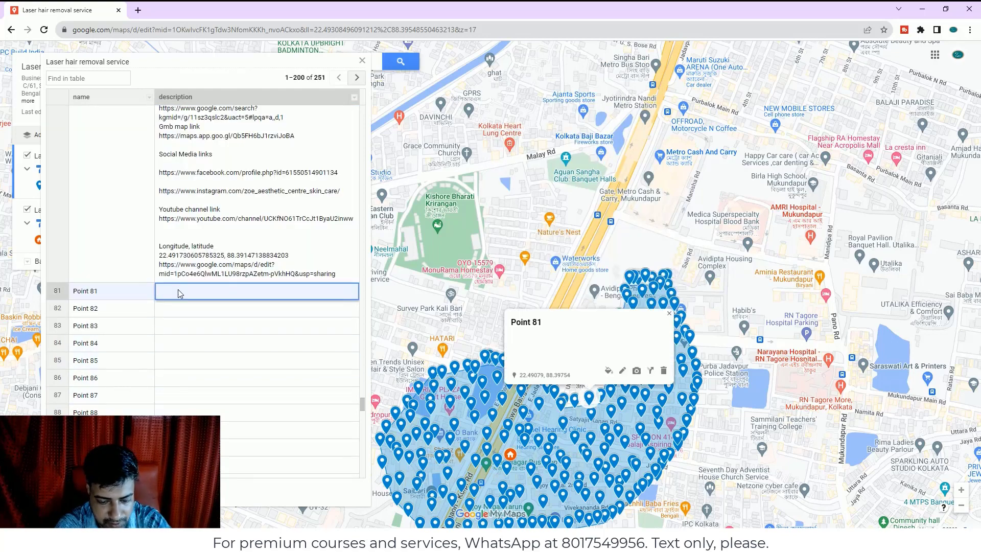
key(ctrl+v)
Copy the name "Laser hair removal service" from row 74 of the data table
scroll(218, 306, down, 10)
scroll(218, 305, up, 20)
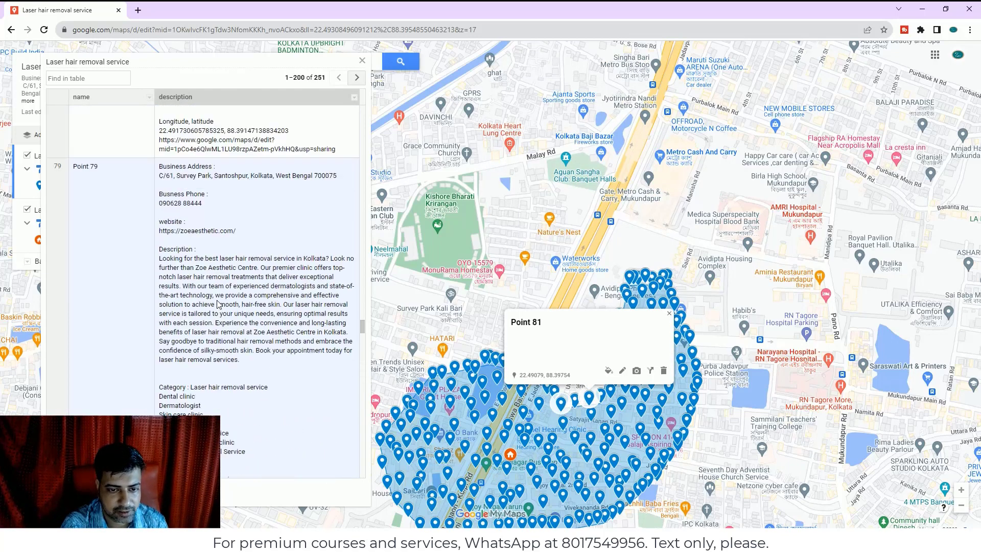
scroll(218, 305, up, 10)
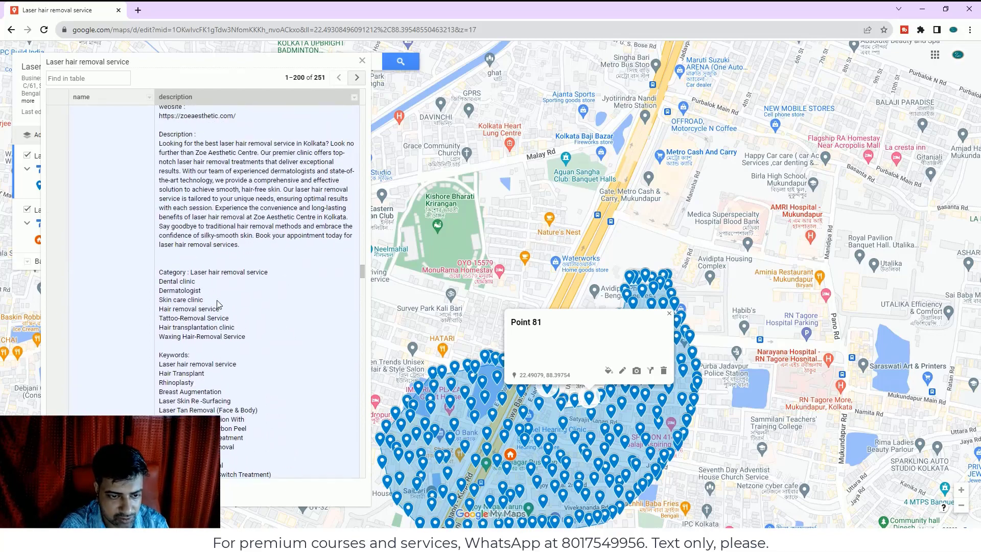
scroll(97, 227, up, 15)
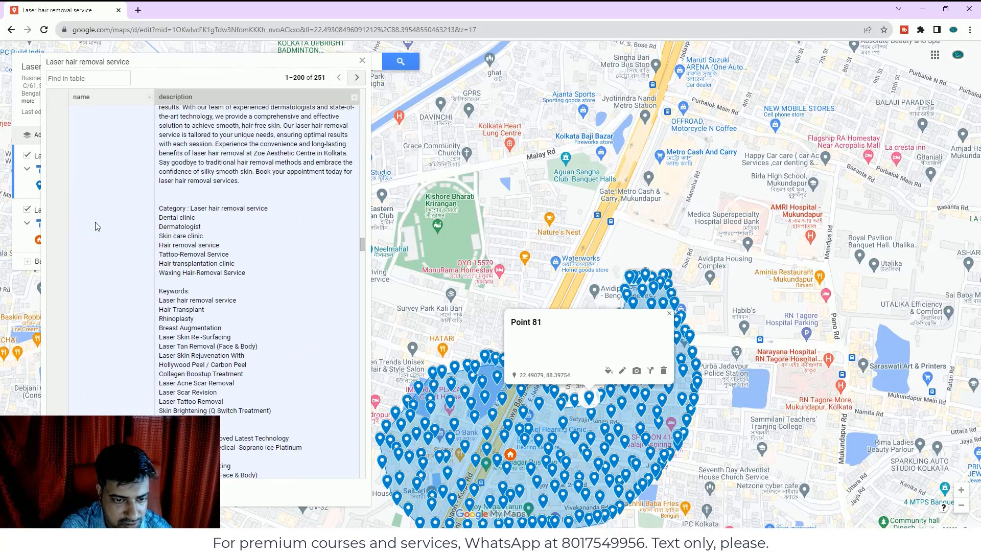
scroll(97, 227, up, 20)
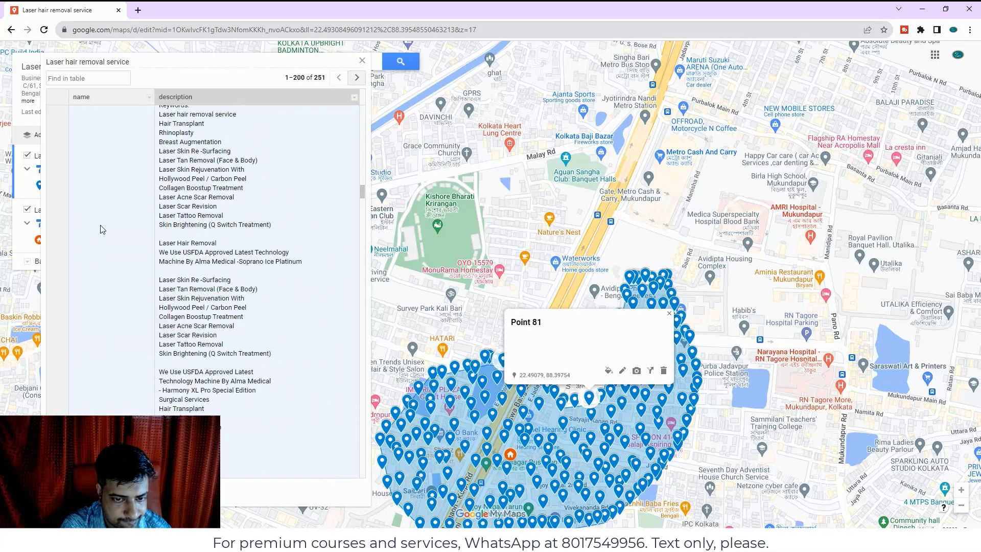
scroll(143, 220, down, 5)
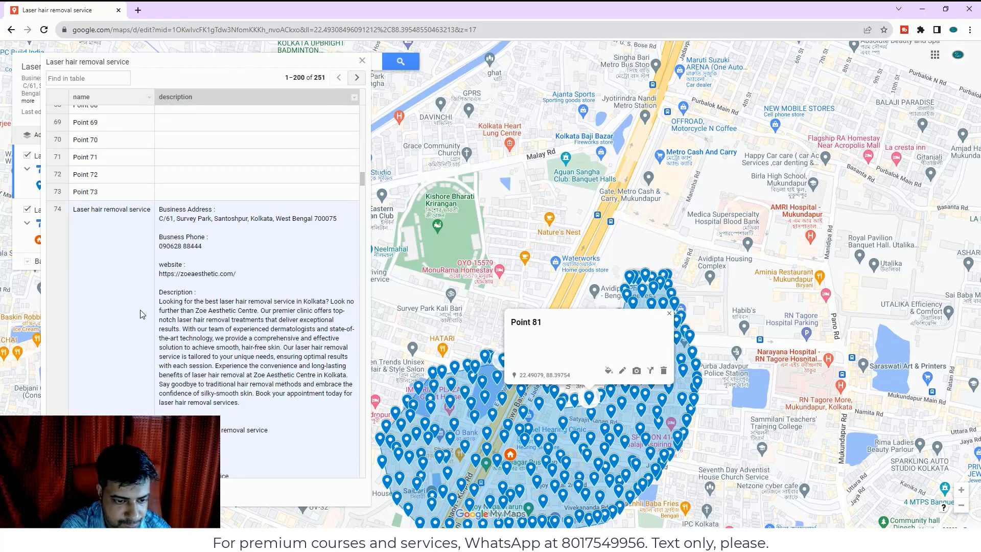
scroll(143, 276, down, 2)
scroll(148, 271, up, 2)
click(147, 271)
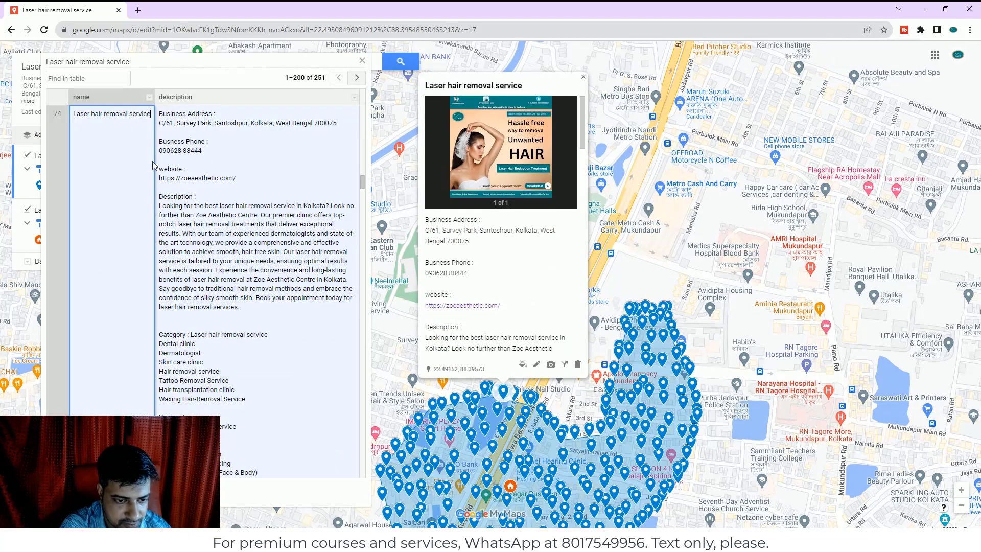
click(152, 116)
key(ctrl+c)
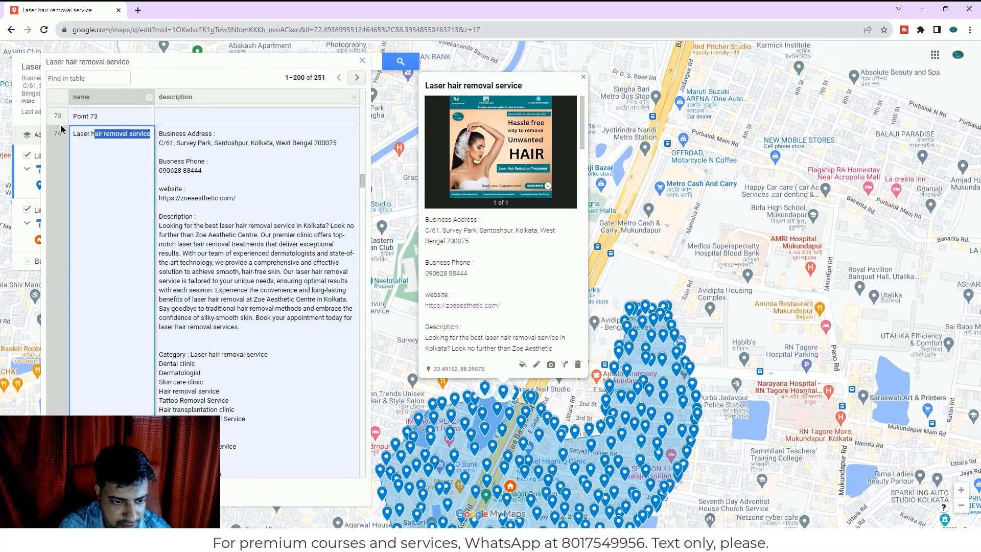
scroll(216, 238, up, 1)
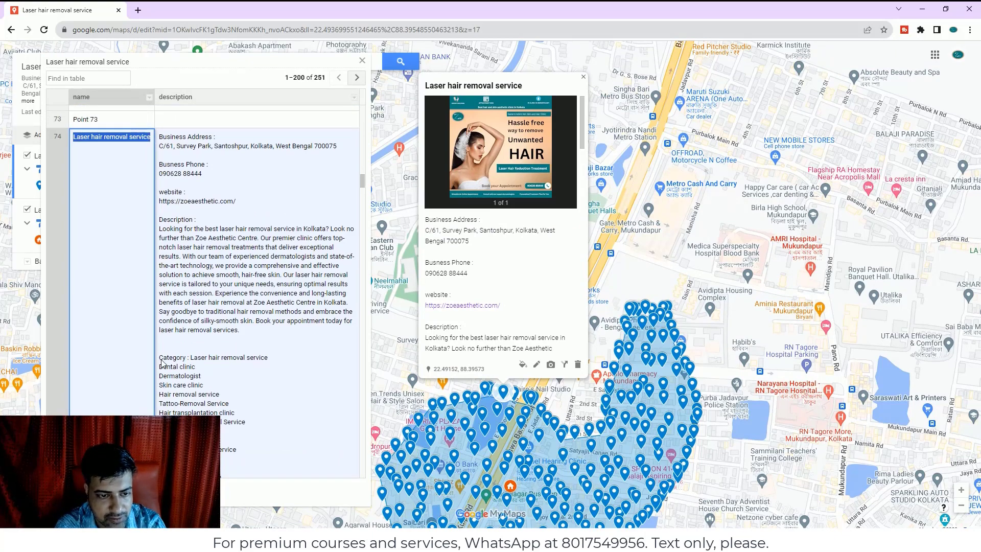
Replace Point 75's name with the copied text "Laser hair removal service"
scroll(163, 362, down, 5)
scroll(97, 278, up, 2)
click(99, 292)
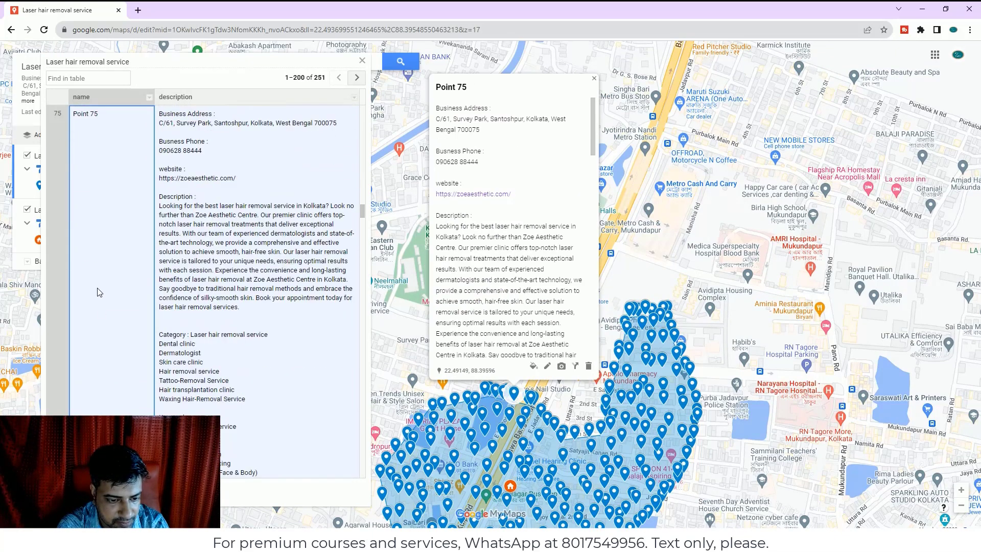
double_click(101, 123)
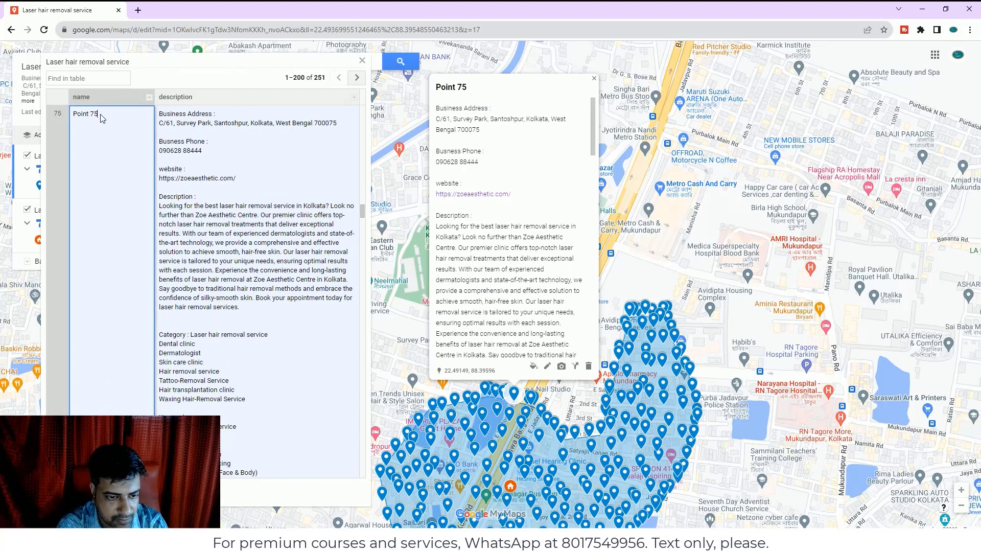
key(BackSpace)
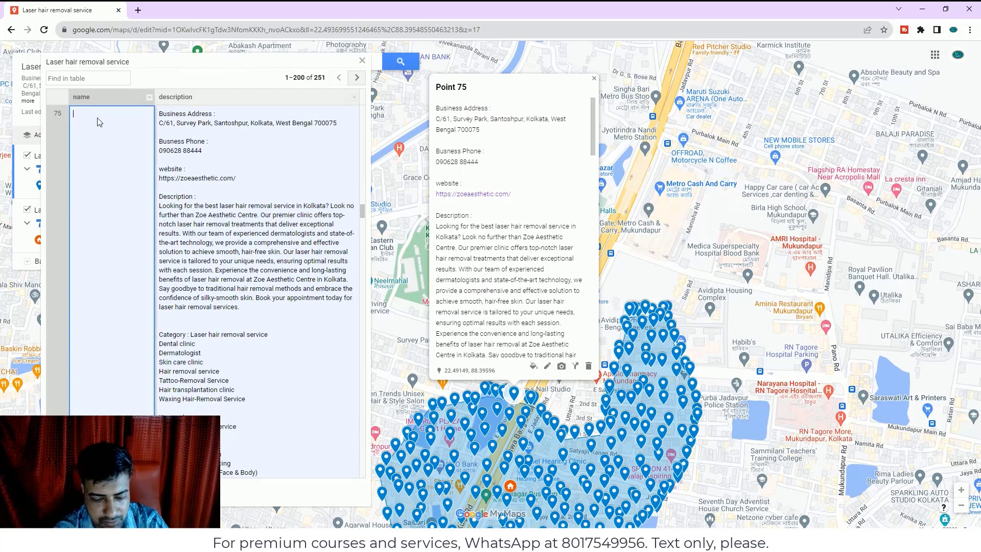
key(ctrl+v)
scroll(350, 395, up, 1)
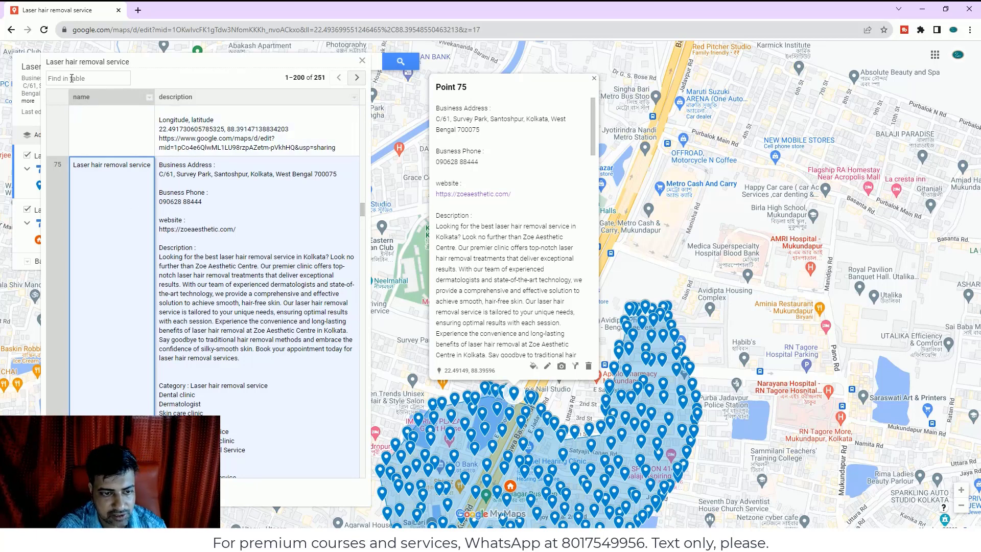
Filter the data table by 45 and rename Point 45 as "Laser hair removal service"
click(72, 78)
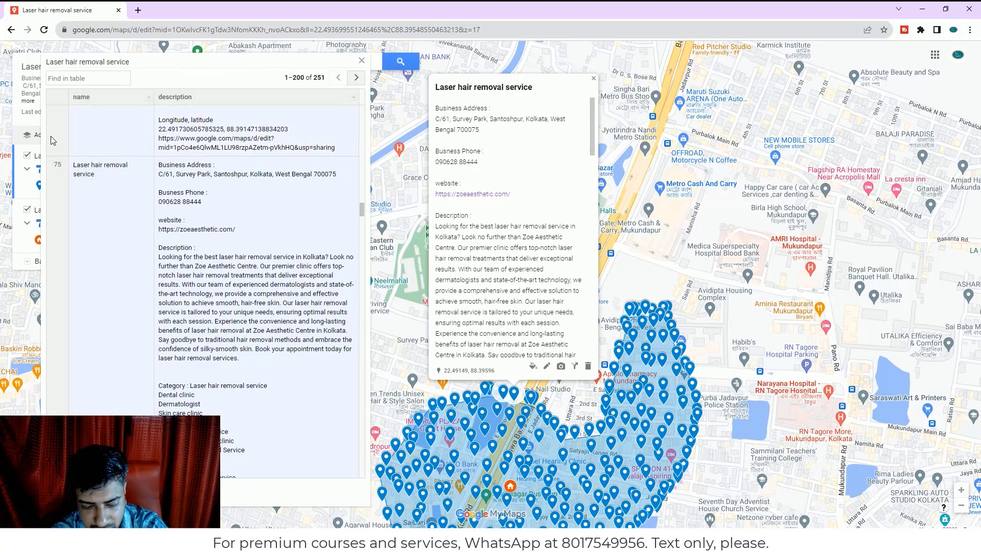
text(45)
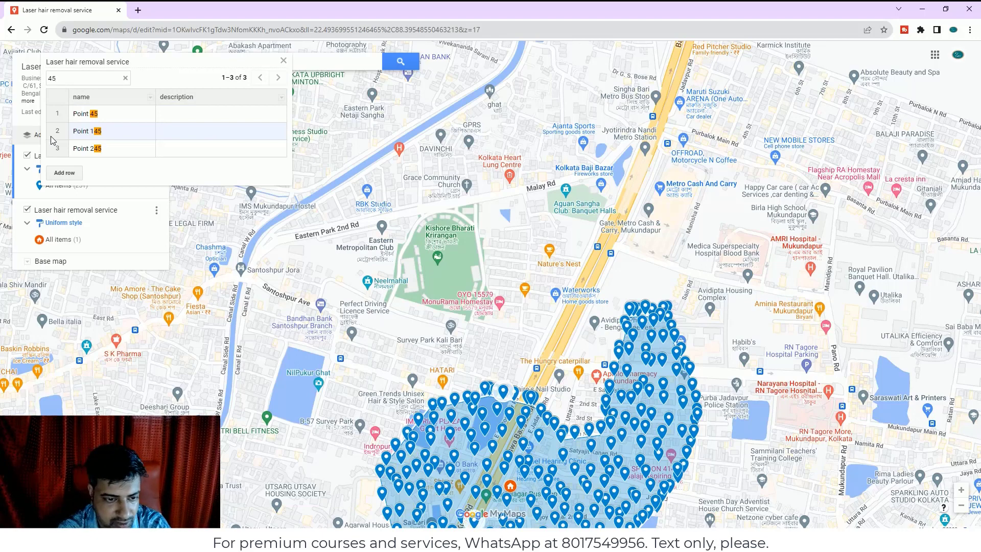
click(105, 116)
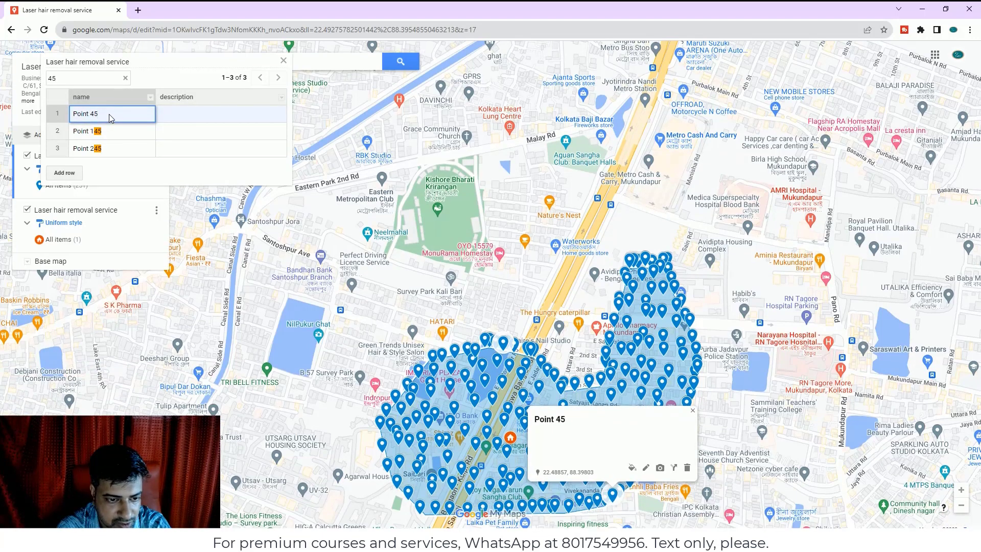
drag(108, 116, 74, 118)
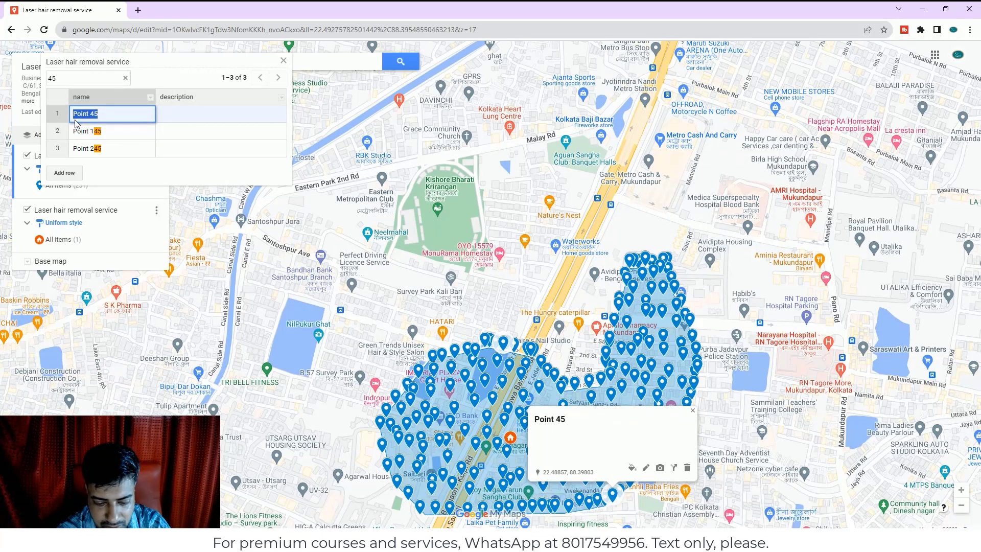
key(ctrl+v)
key(Return)
Paste the business details into the description cells of the first filtered row and Point 145
click(189, 117)
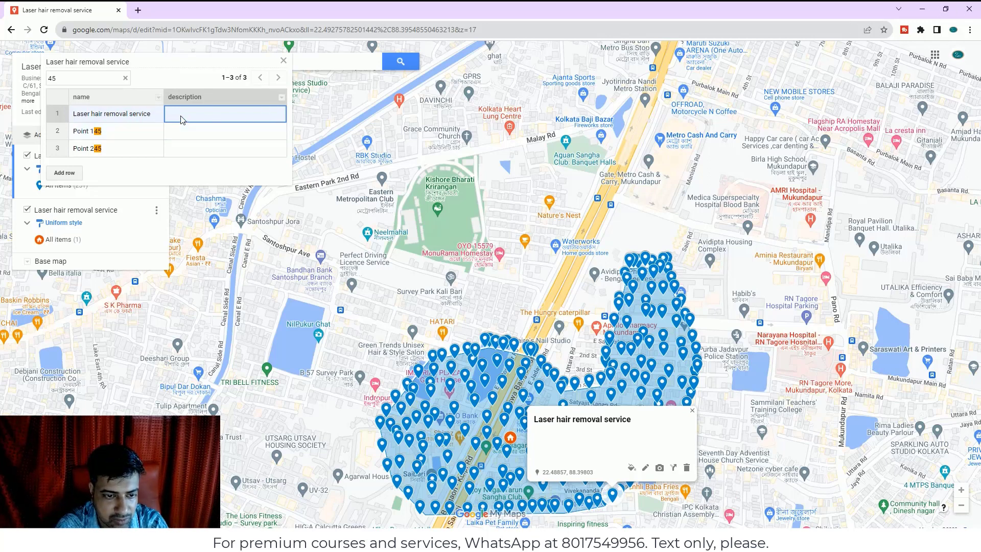
key(ctrl+v)
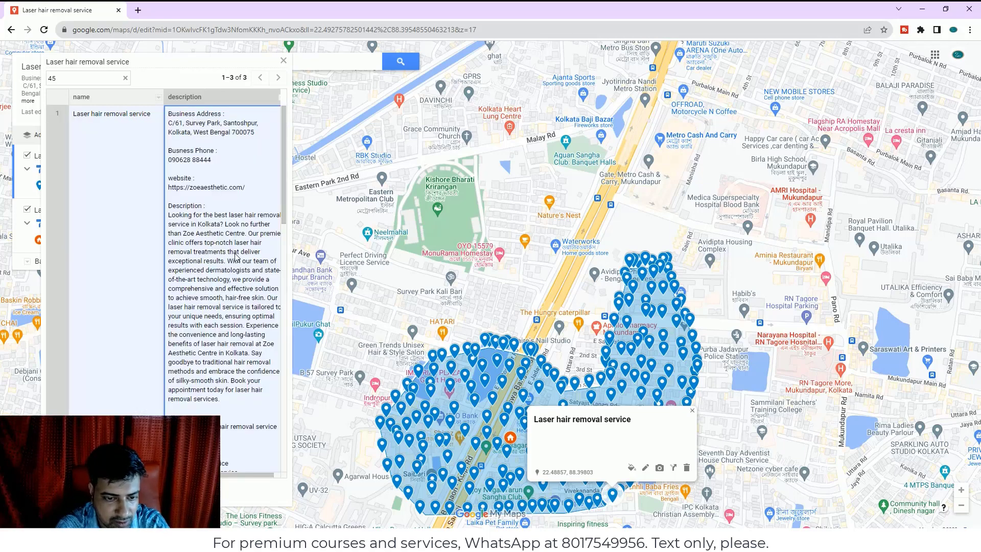
scroll(235, 257, down, 10)
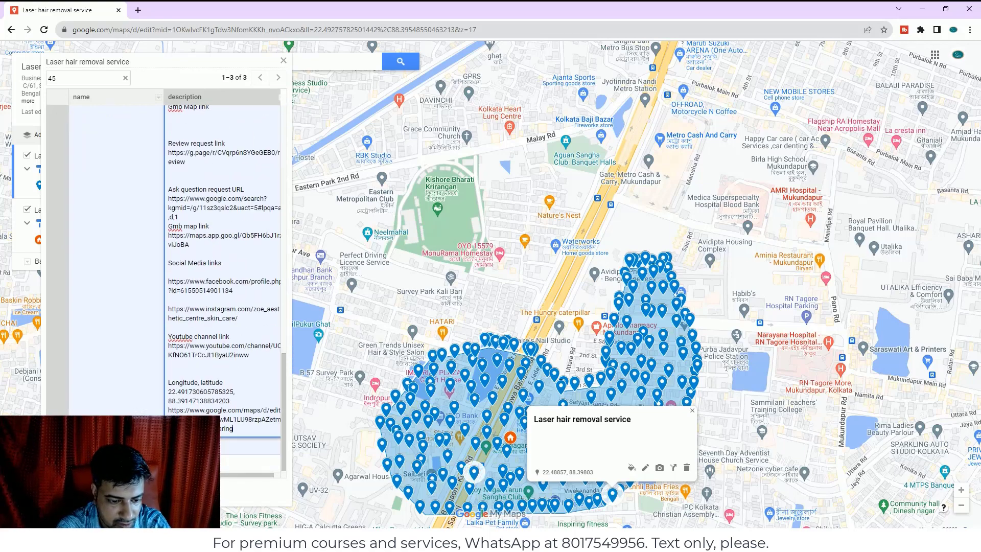
key(Tab)
scroll(186, 380, down, 11)
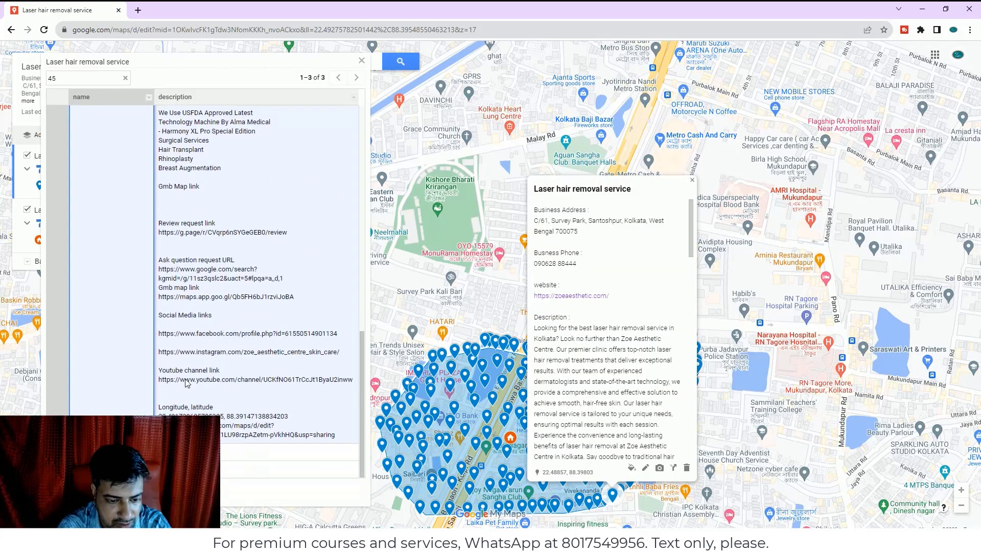
scroll(185, 384, up, 1)
scroll(185, 383, down, 1)
click(474, 472)
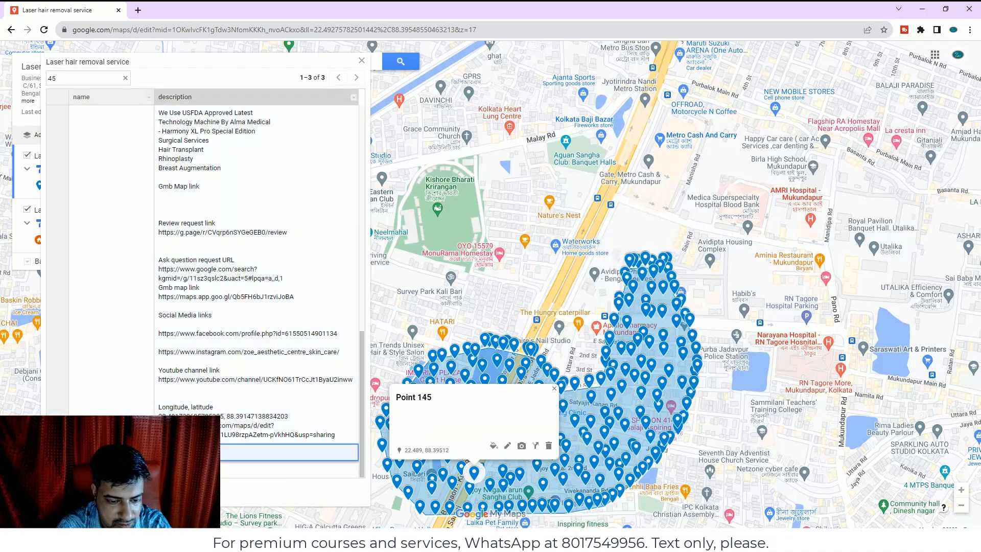
scroll(104, 262, down, 5)
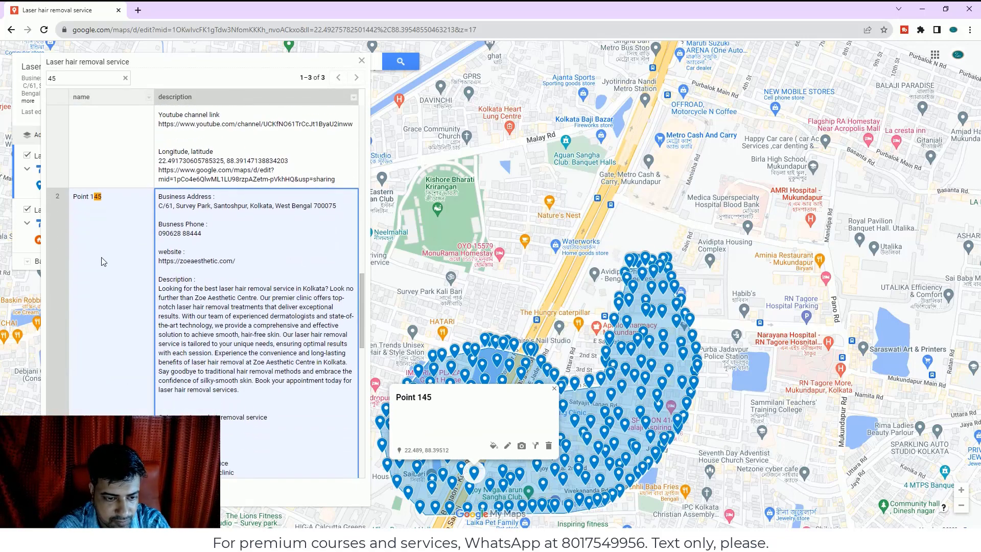
Clear Point 145's name and copy "Laser hair removal service" from the category line of its description
click(107, 204)
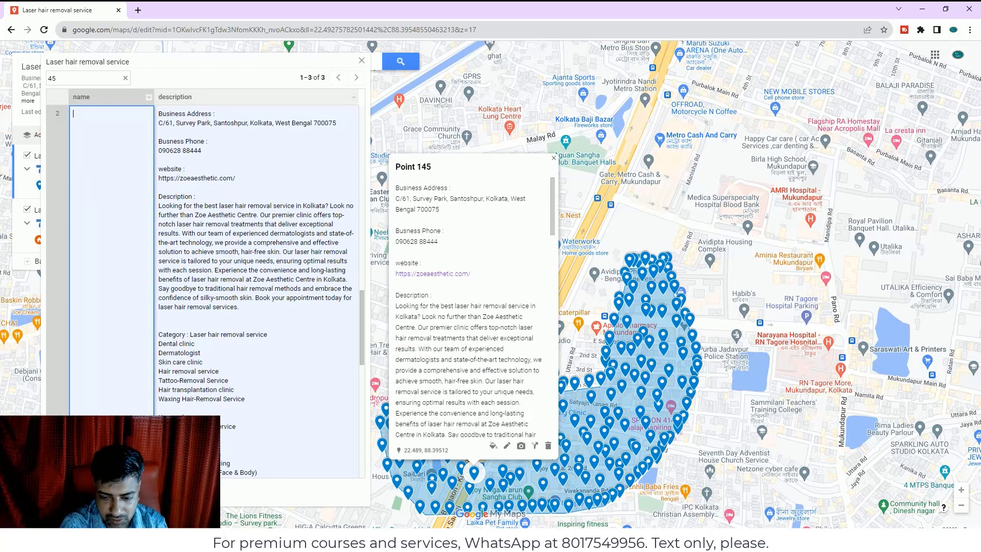
key(alt+Tab)
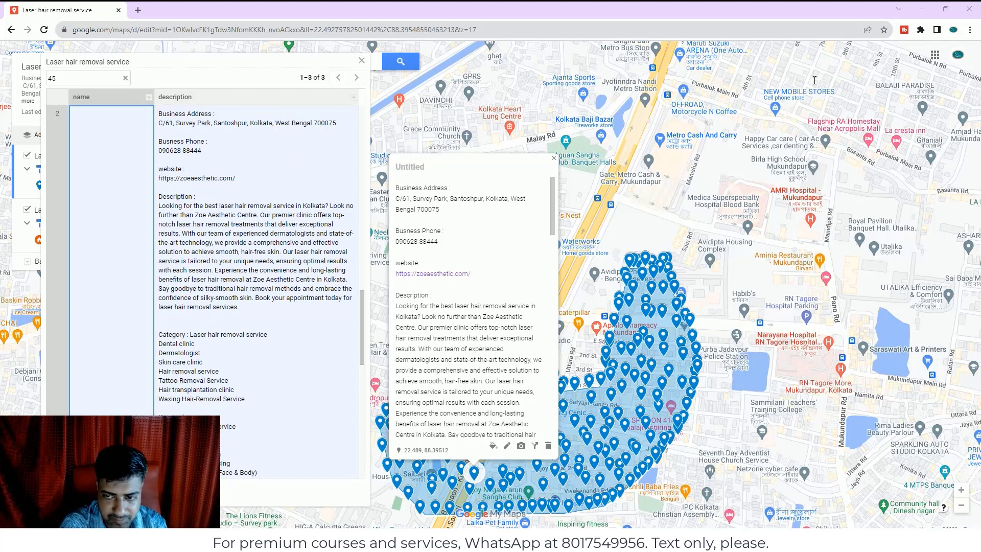
click(202, 254)
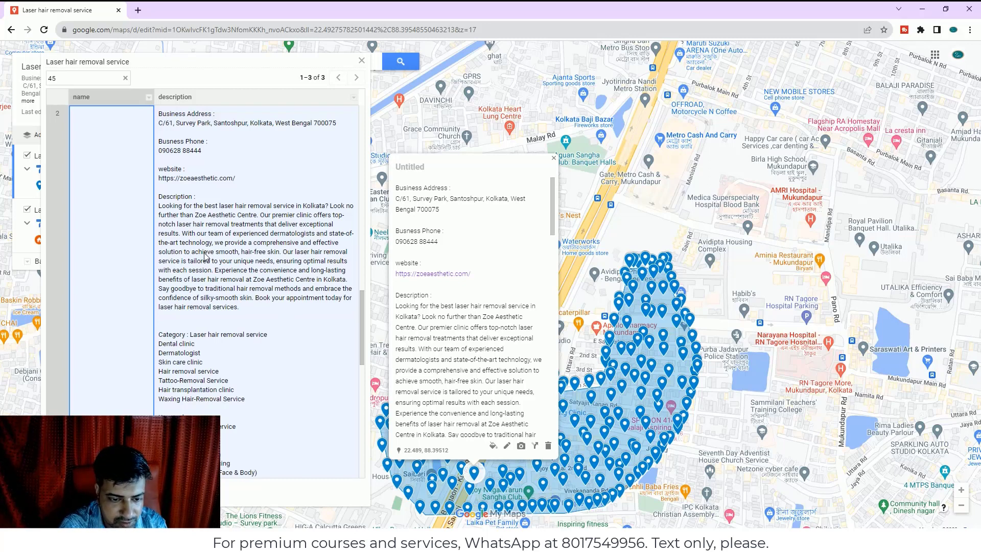
scroll(203, 286, down, 1)
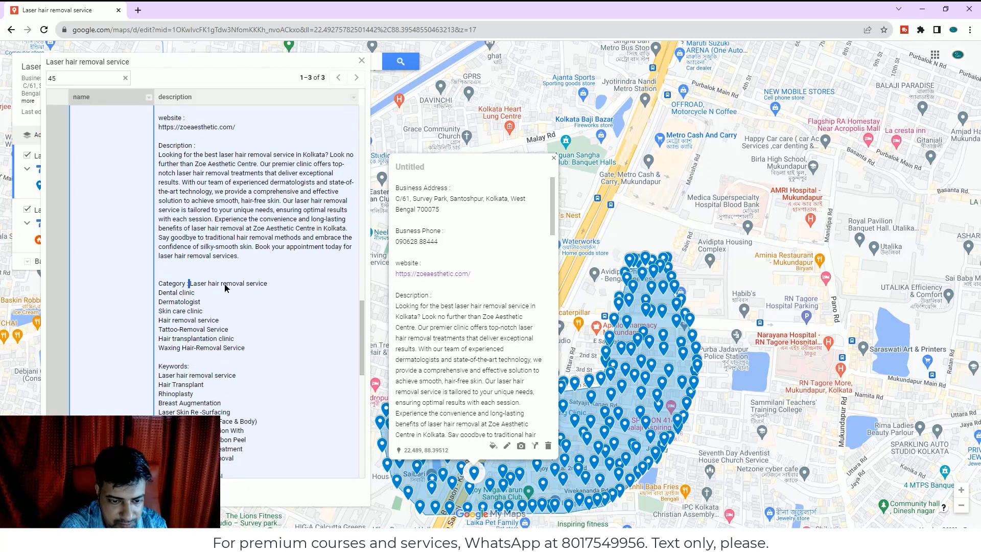
drag(225, 284, 270, 283)
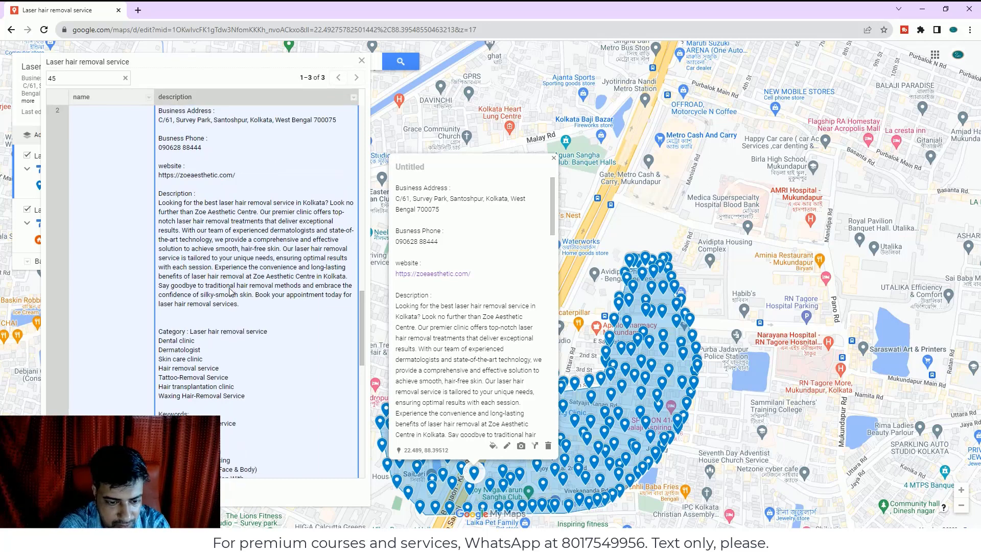
scroll(230, 291, down, 2)
scroll(262, 236, up, 2)
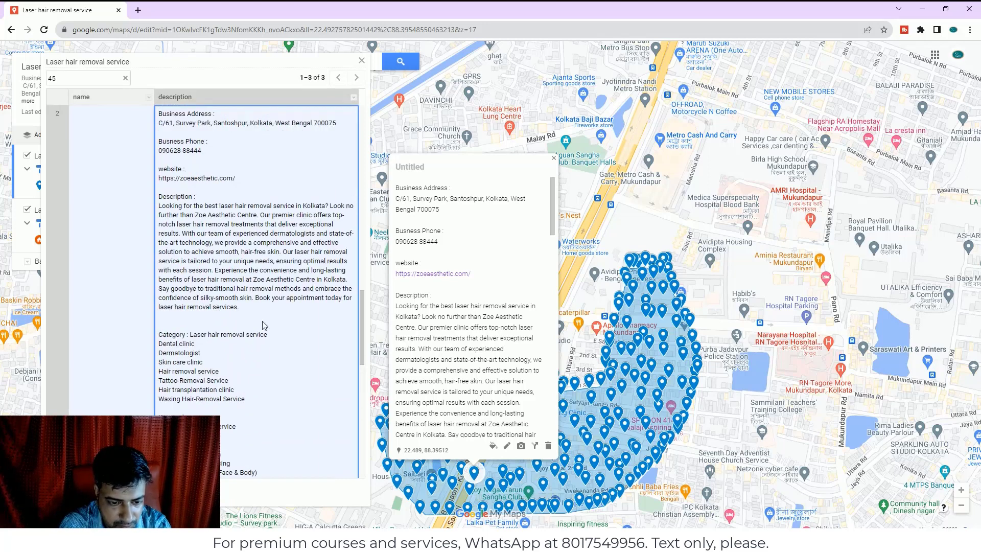
triple_click(267, 336)
drag(270, 341, 193, 339)
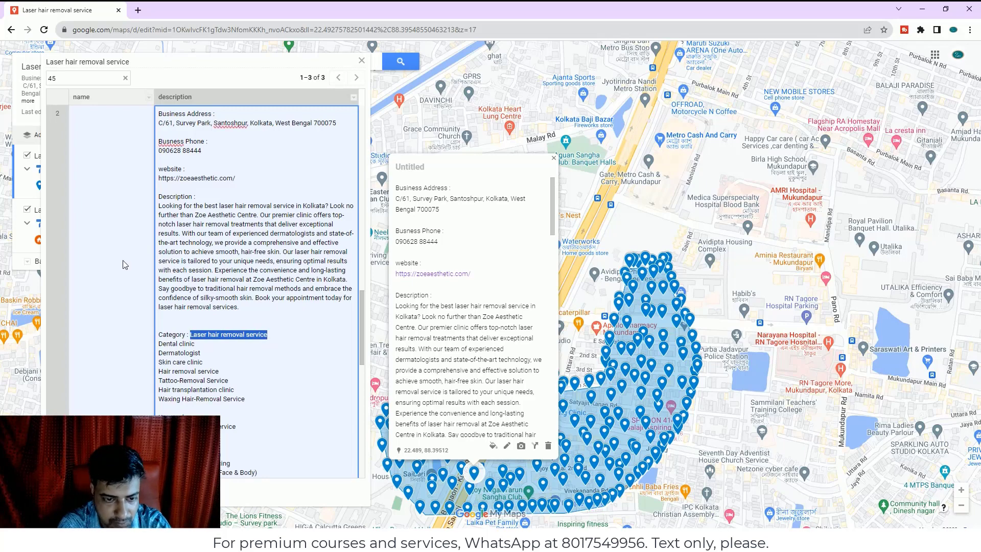
Paste "Laser hair removal service" as the name of row 2 and close the data table
scroll(97, 210, up, 6)
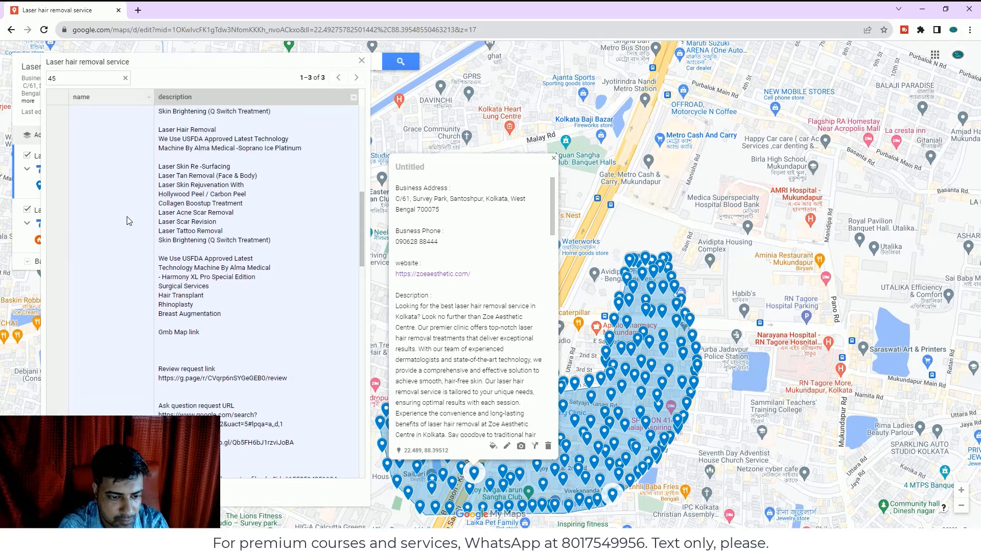
scroll(120, 228, down, 4)
click(119, 226)
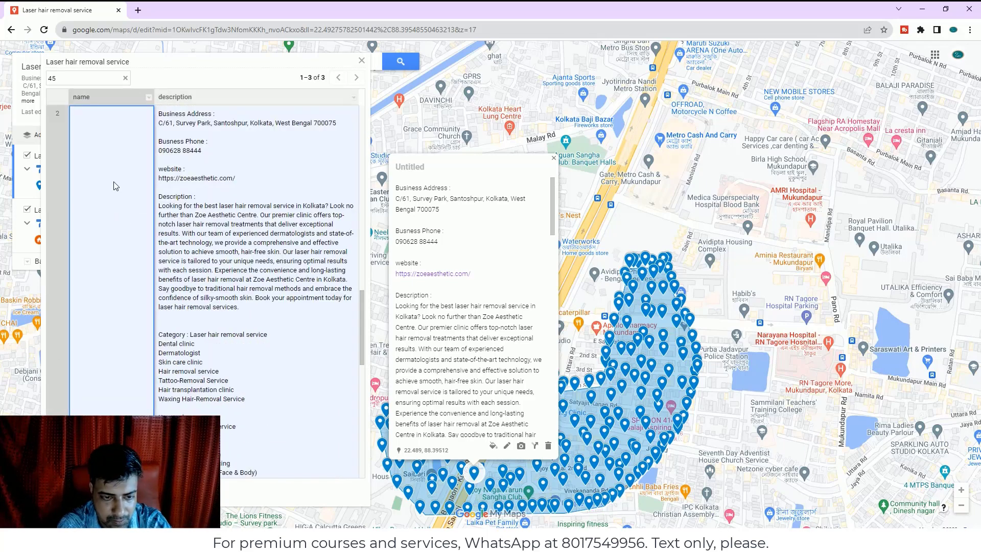
scroll(334, 194, down, 5)
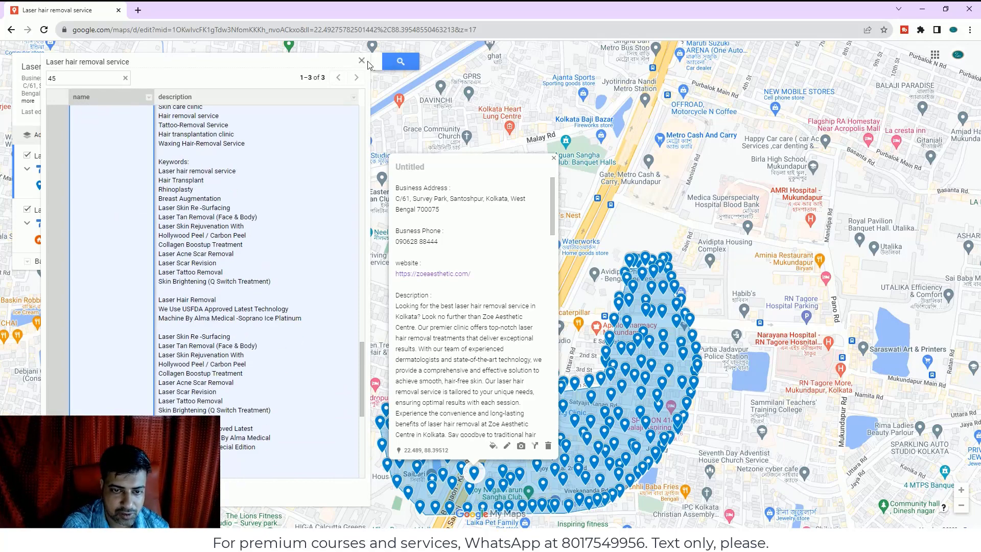
click(362, 61)
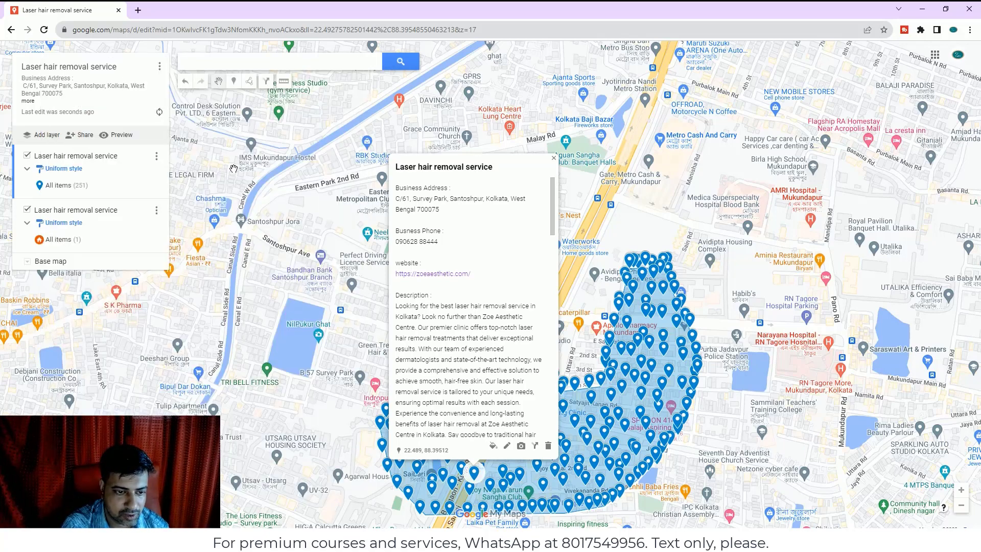
Open the data table of the layer with the blue markers and clear its 45 filter
click(79, 190)
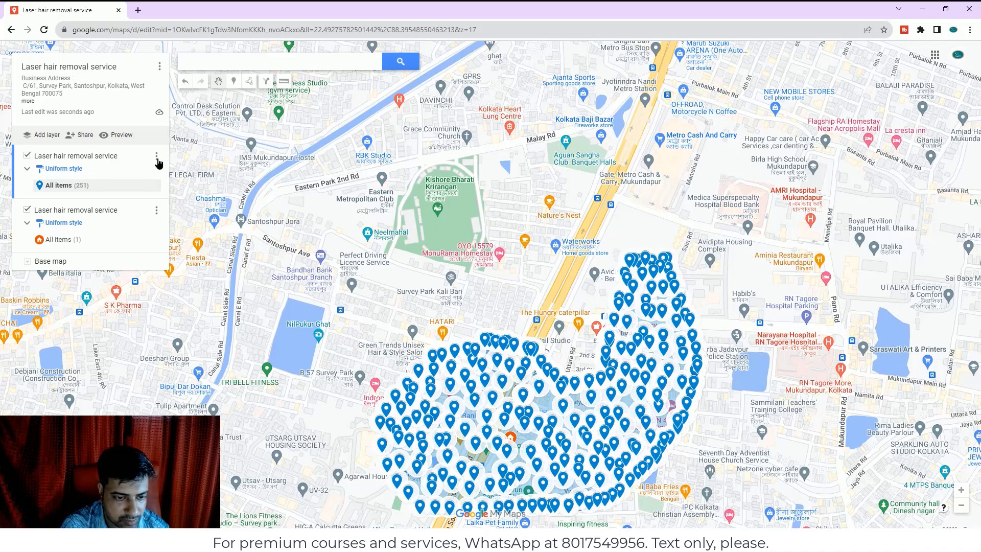
click(157, 159)
click(71, 206)
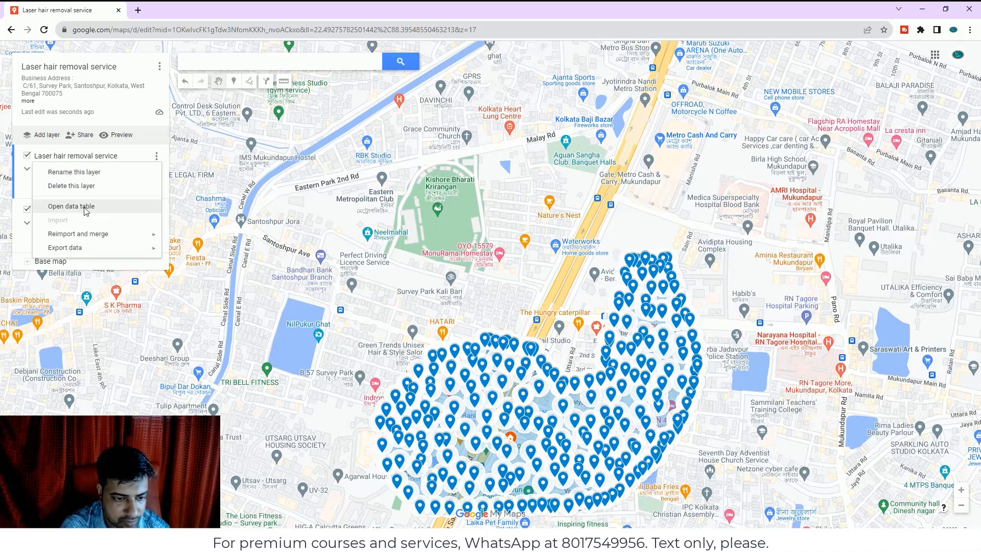
scroll(142, 281, down, 10)
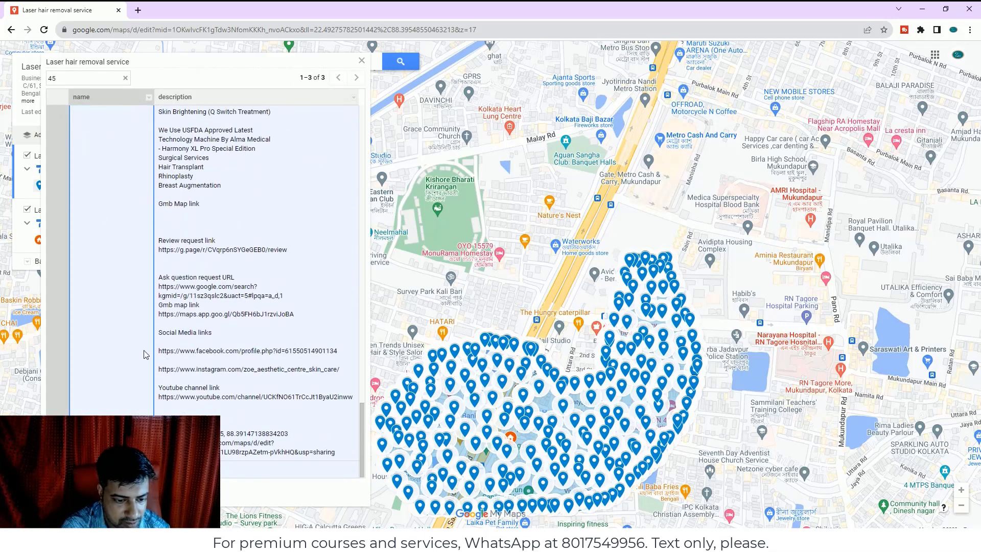
scroll(146, 354, up, 10)
scroll(179, 307, down, 5)
scroll(193, 287, up, 3)
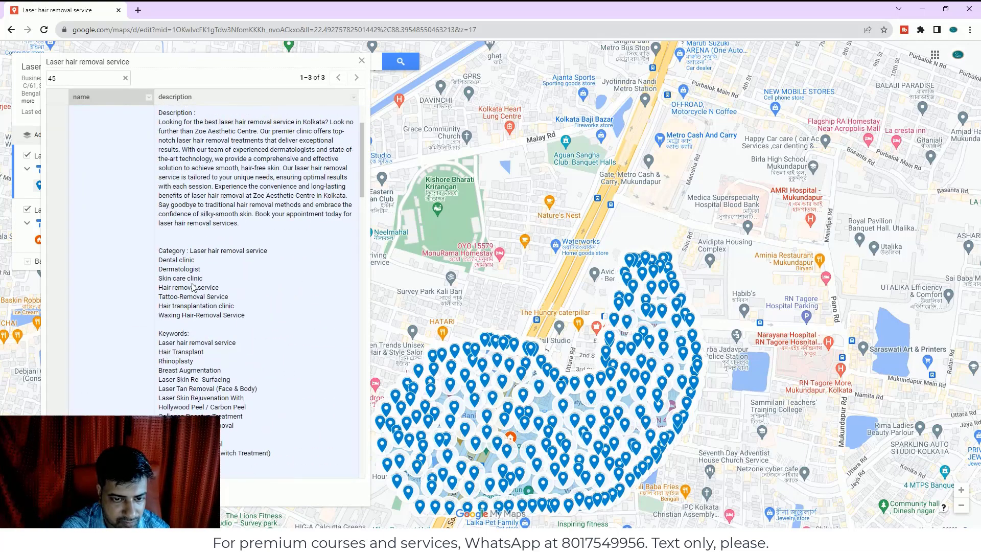
scroll(193, 288, up, 2)
click(125, 78)
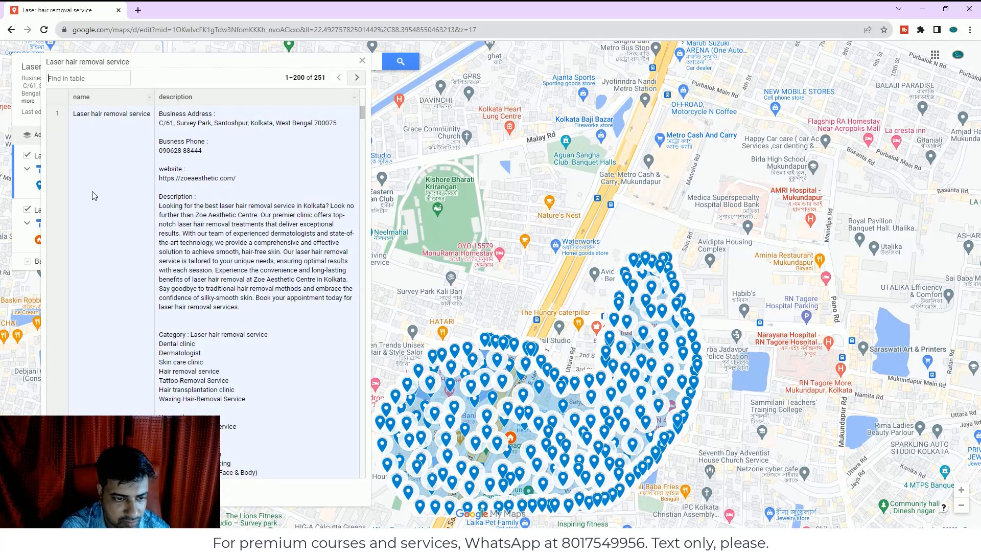
Review the names and descriptions throughout the unfiltered rows, and close the data table
scroll(153, 276, down, 10)
scroll(151, 276, down, 15)
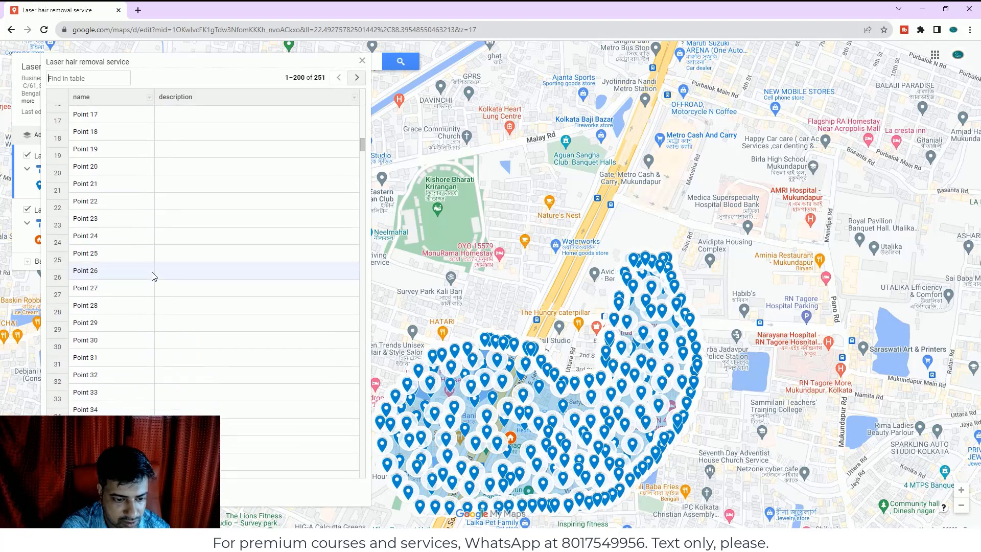
scroll(152, 276, down, 12)
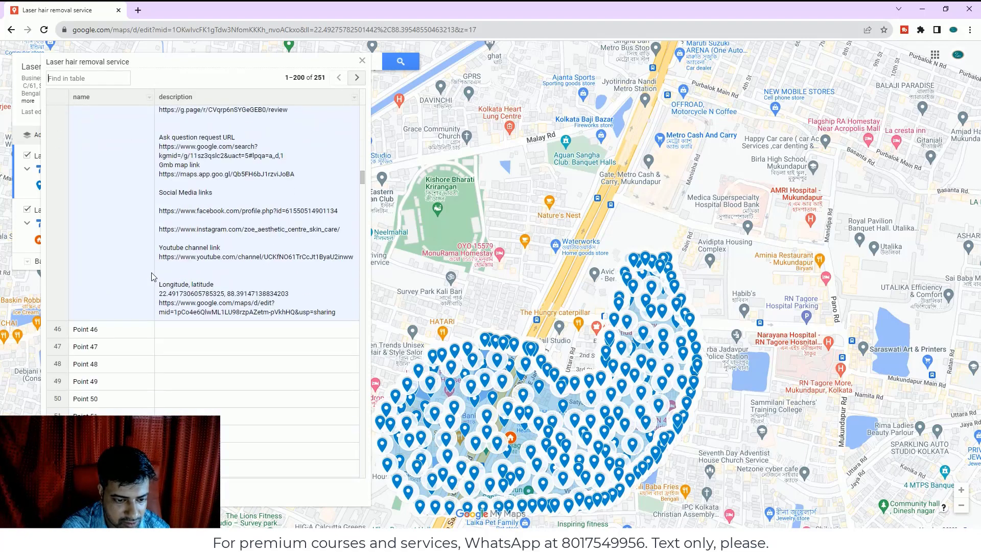
scroll(152, 276, down, 15)
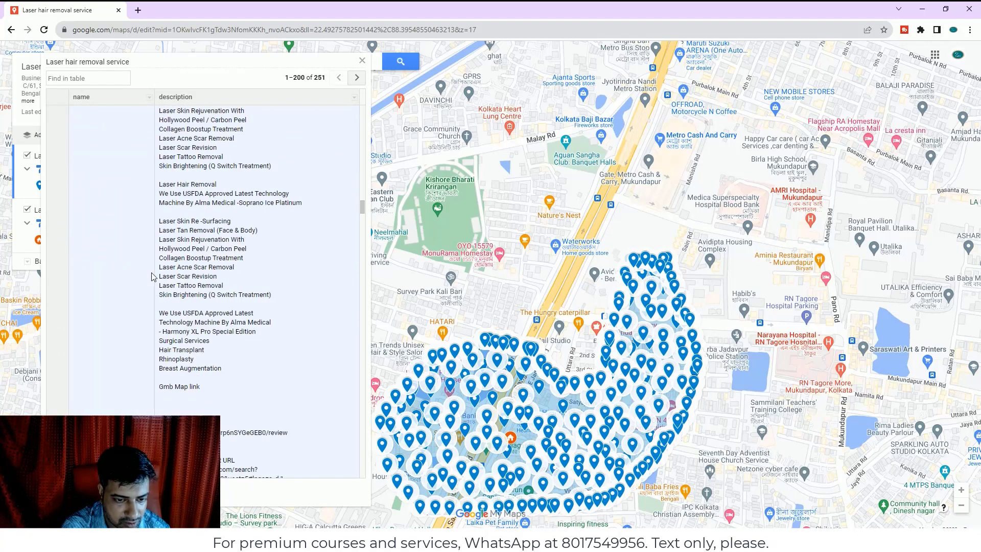
scroll(151, 276, down, 10)
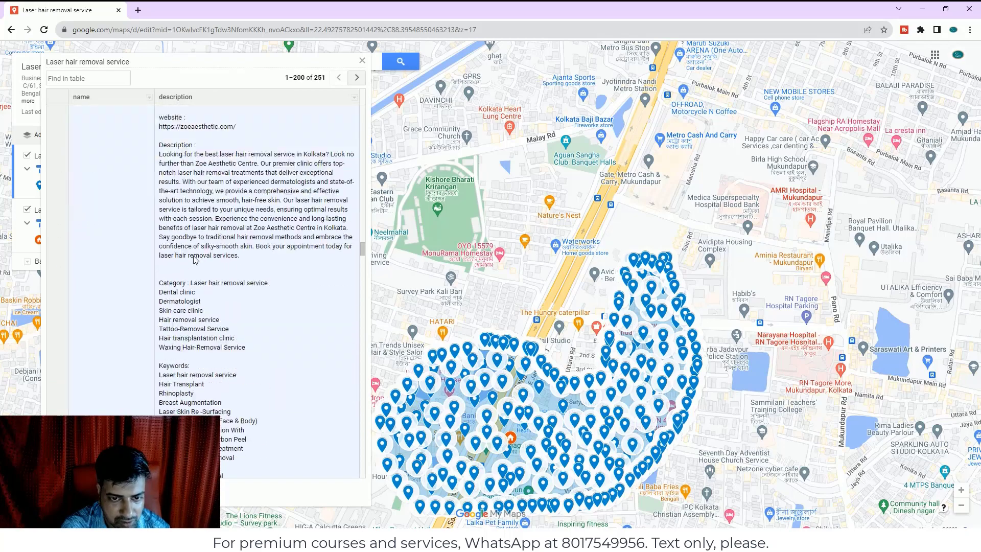
click(362, 61)
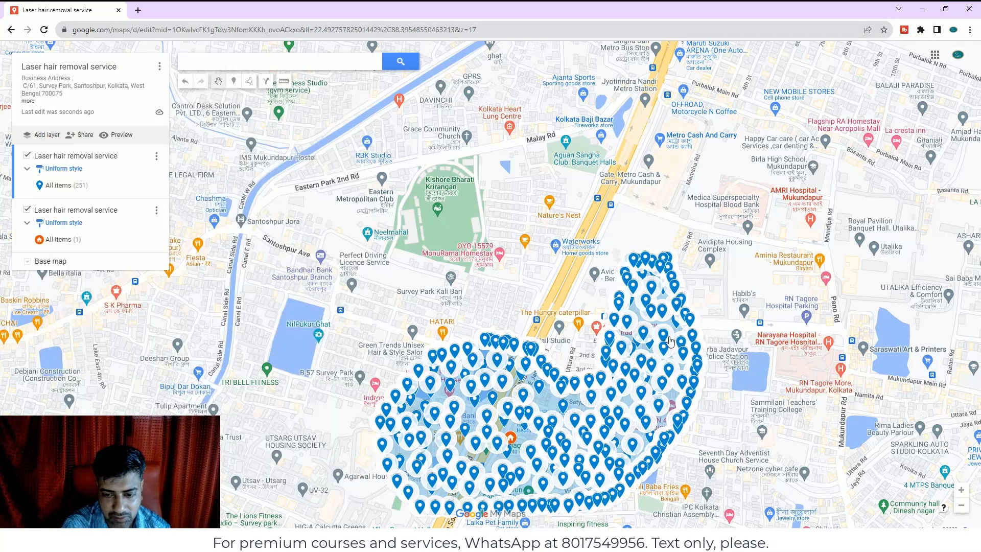
scroll(462, 364, down, 1)
scroll(476, 382, up, 2)
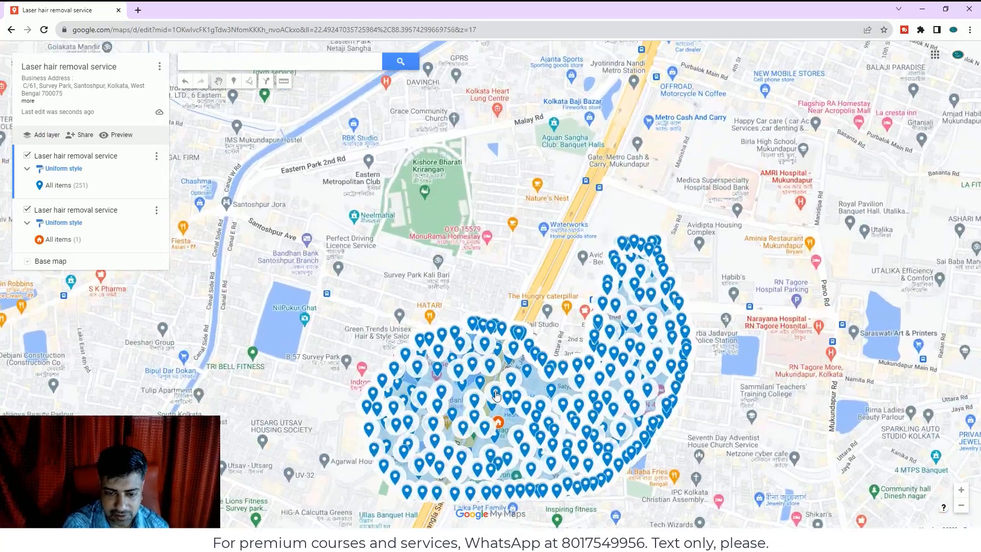
scroll(565, 393, down, 1)
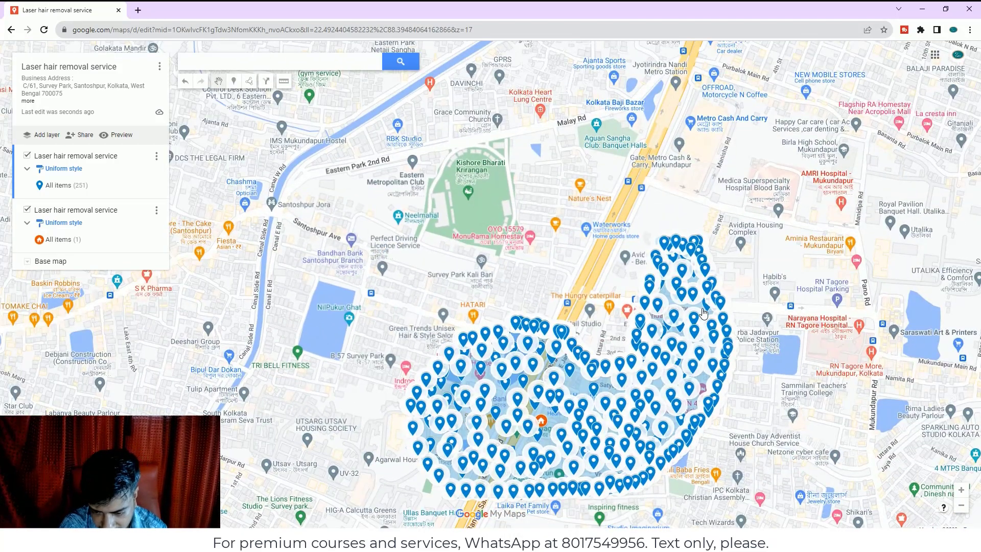
scroll(576, 283, down, 1)
scroll(653, 368, up, 1)
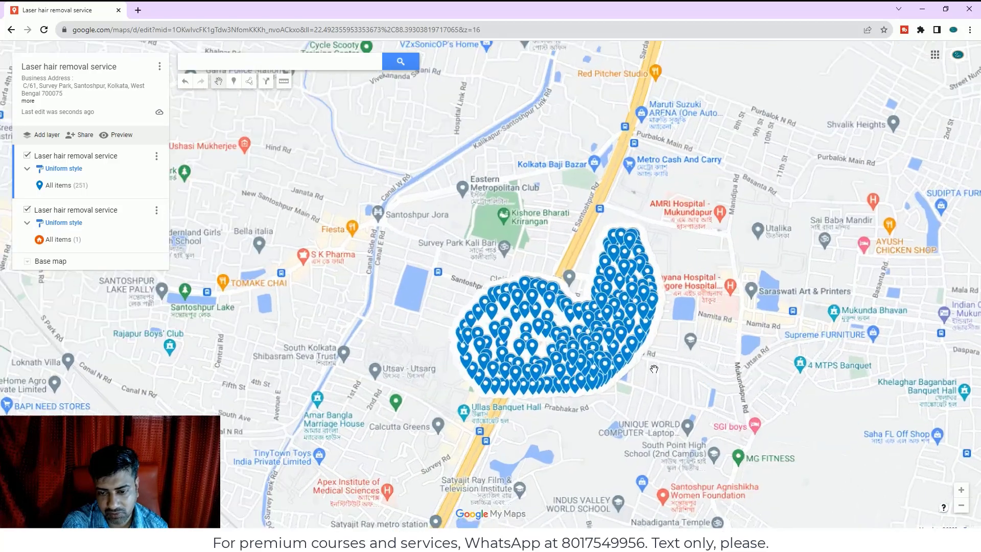
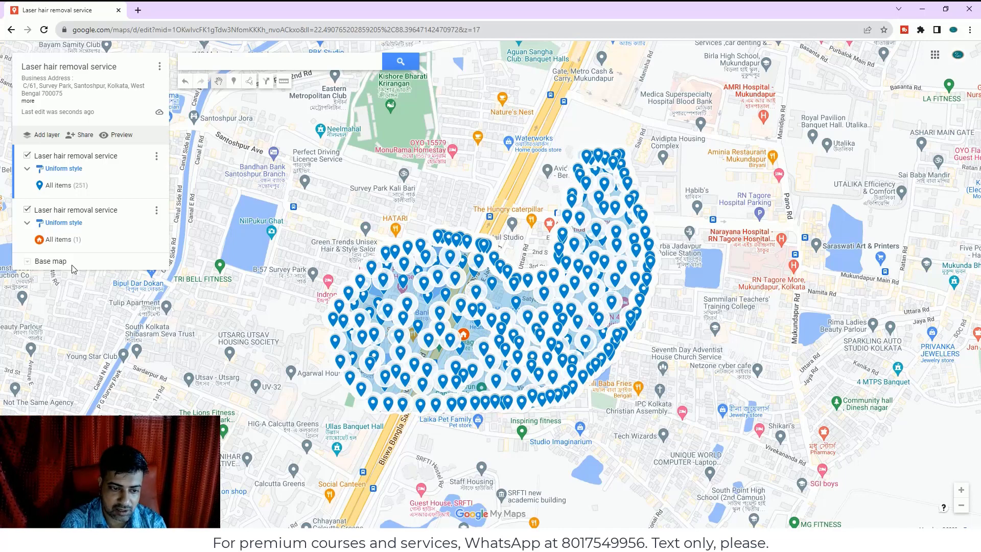
Share the map so that anyone with the link can view it and others can search for and find it on the internet
click(81, 136)
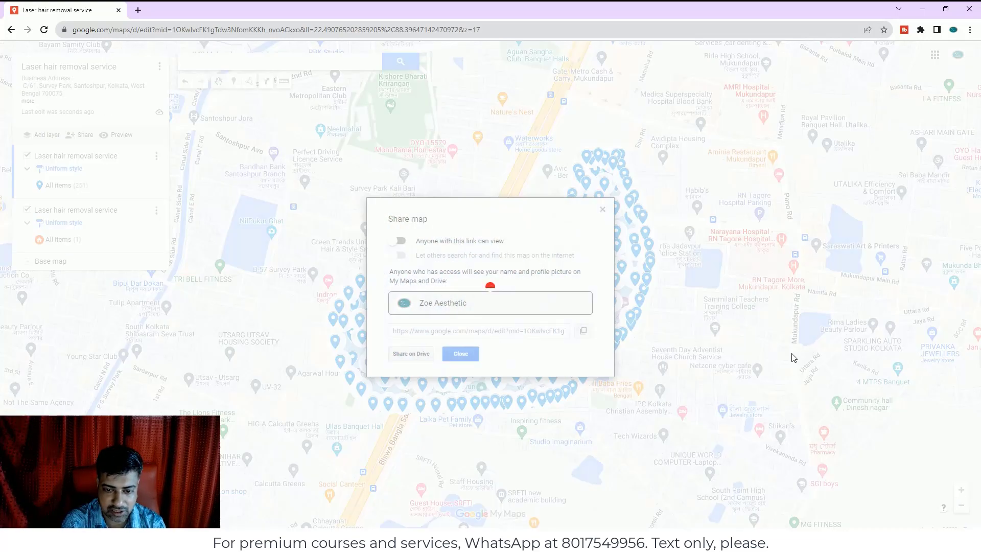
click(401, 241)
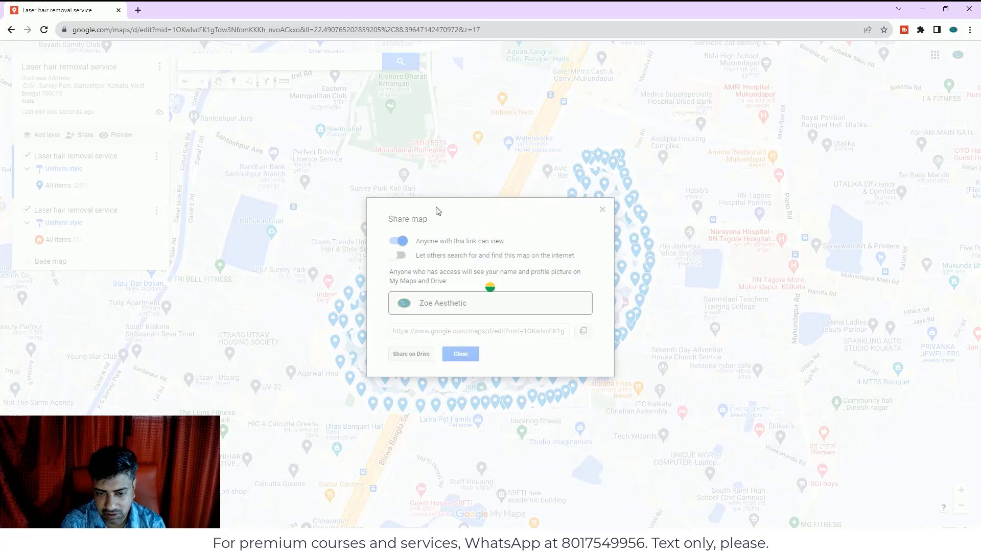
click(403, 241)
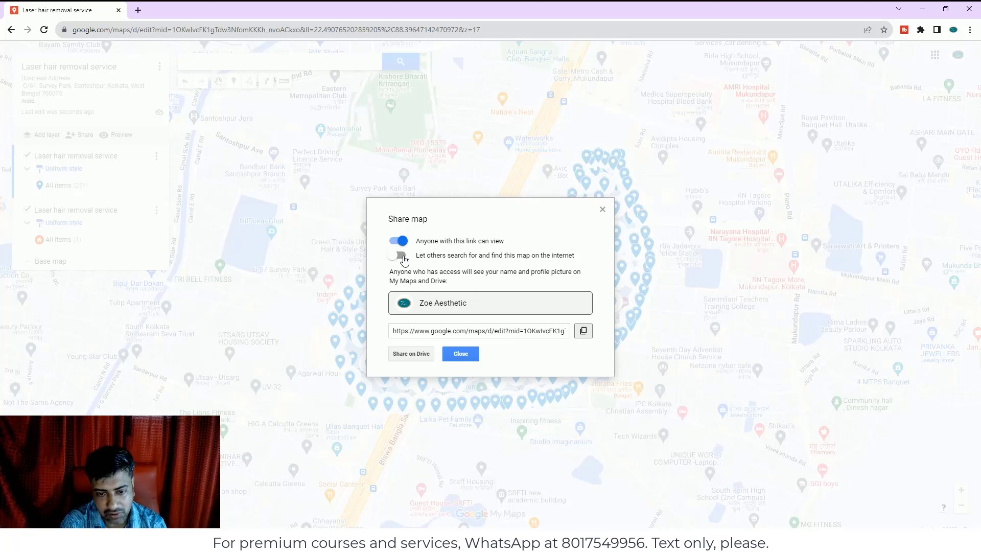
click(402, 256)
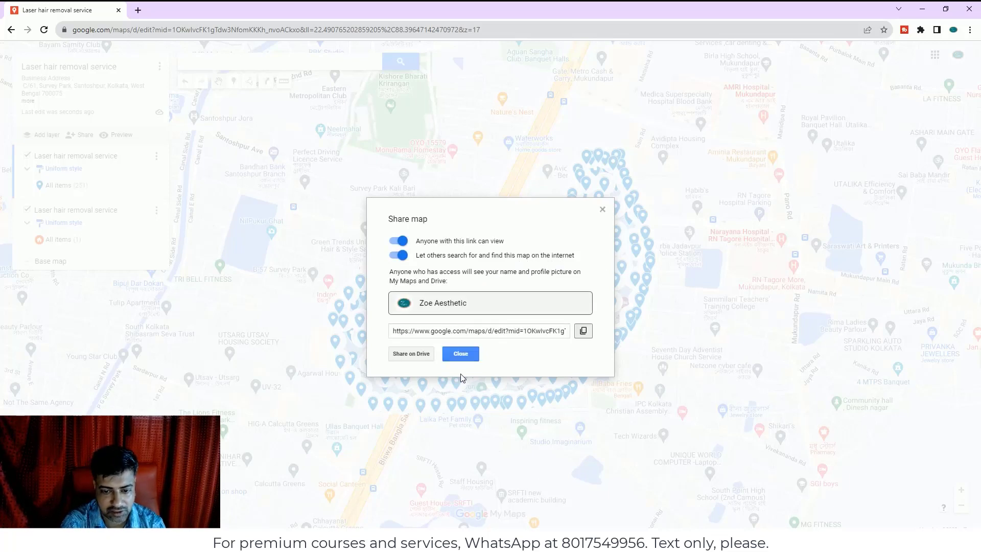
Check the Viewer and Editor roles for link access in the map's Drive sharing settings, keeping Viewer, and finish sharing
click(422, 358)
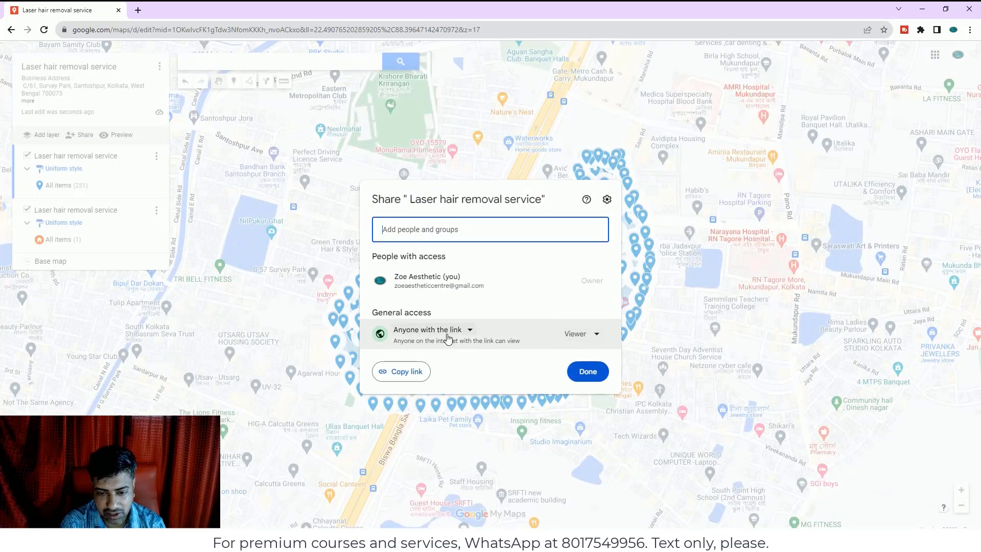
click(596, 335)
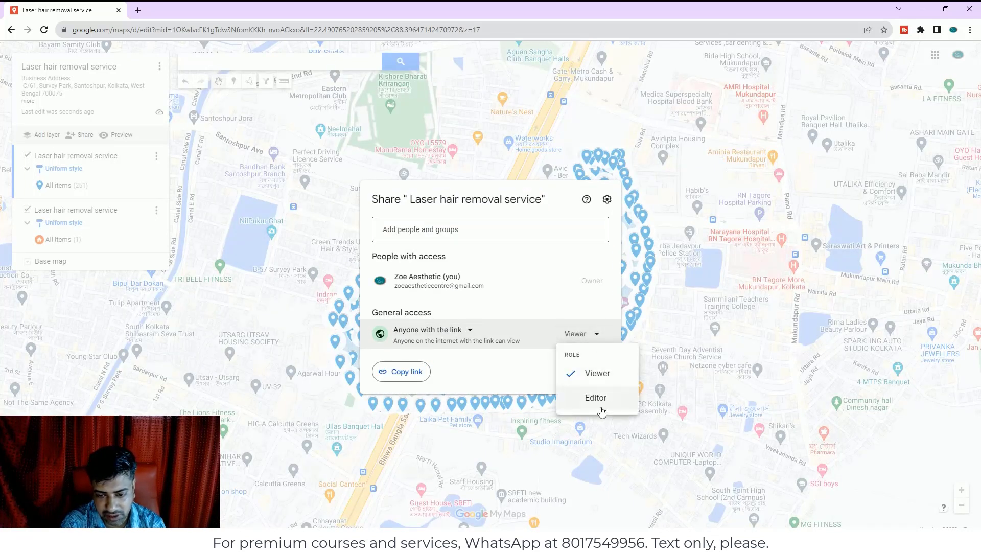
click(525, 376)
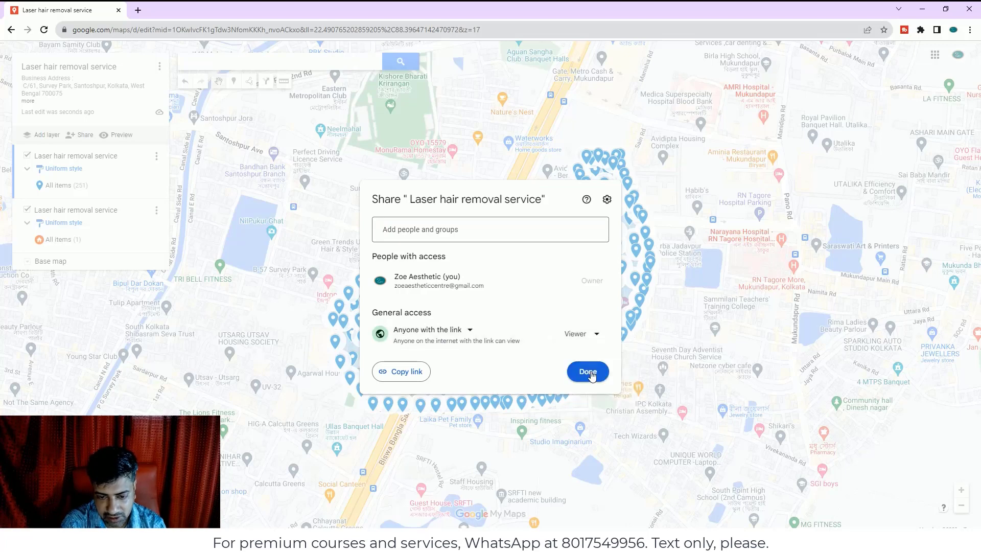
click(590, 370)
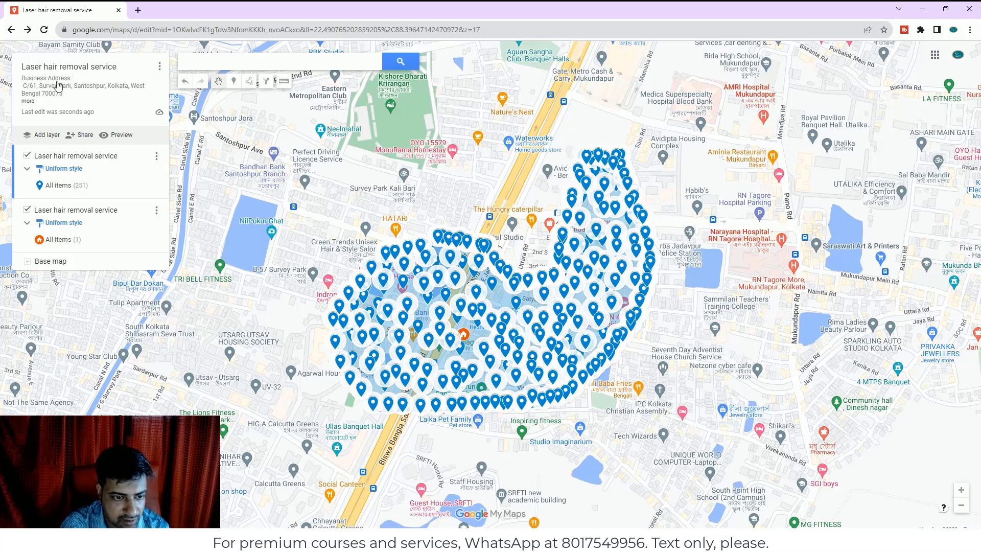
Preview the shared map in view-only mode, examine its marker-filled area, and close the preview
click(116, 136)
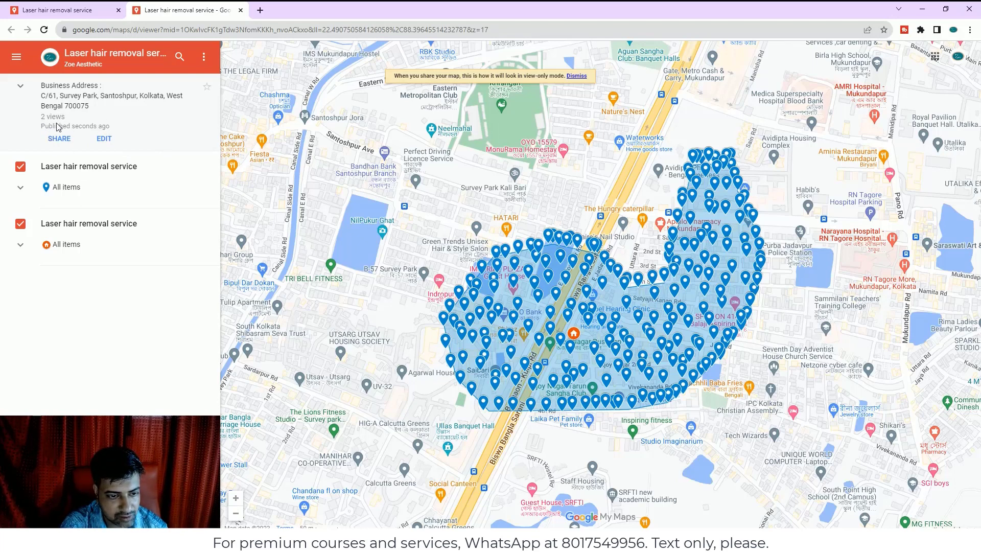
click(60, 9)
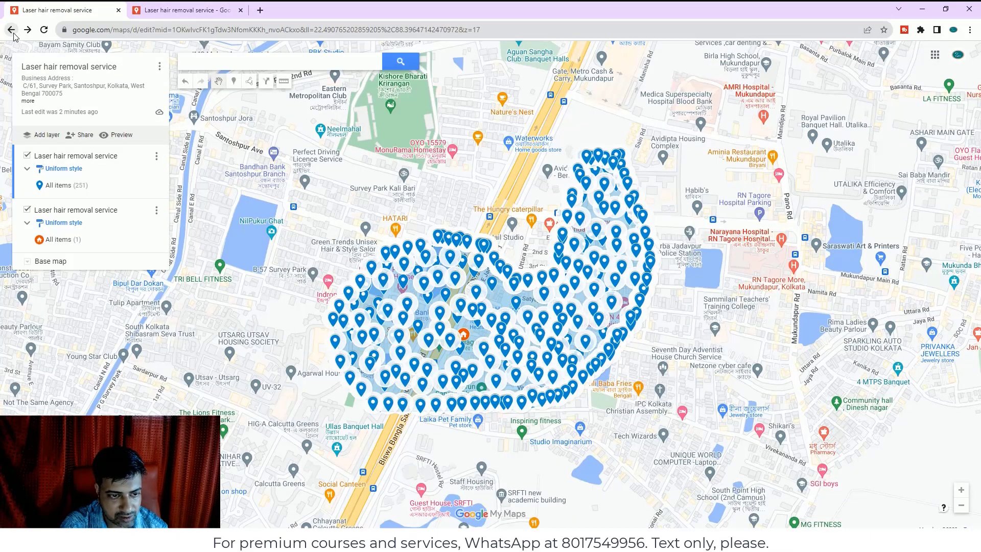
click(151, 11)
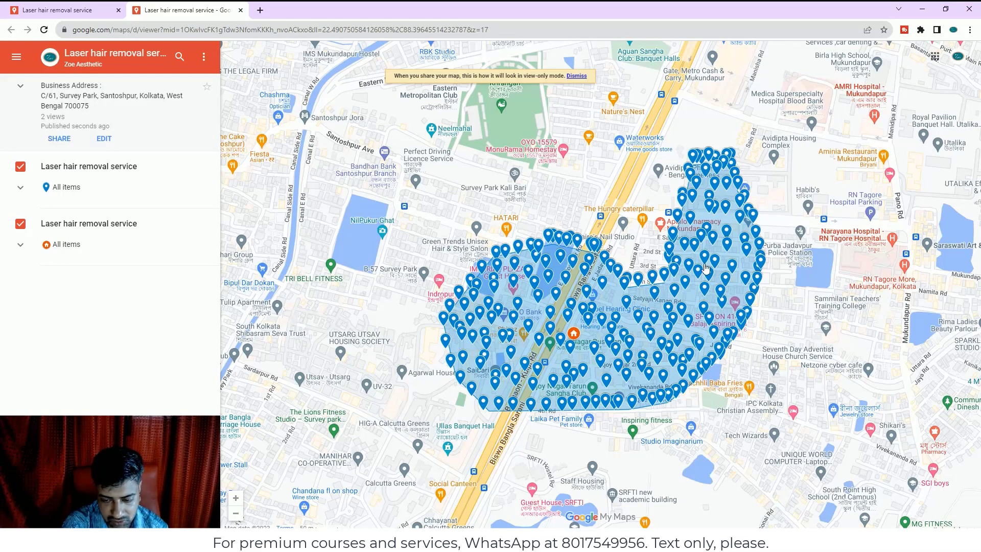
scroll(720, 286, down, 1)
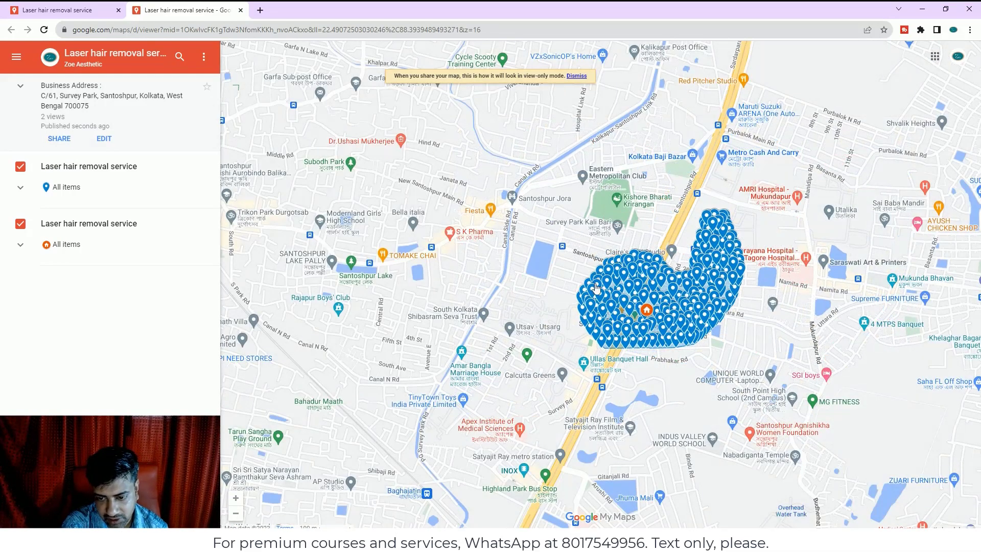
scroll(696, 311, up, 1)
scroll(696, 311, up, 2)
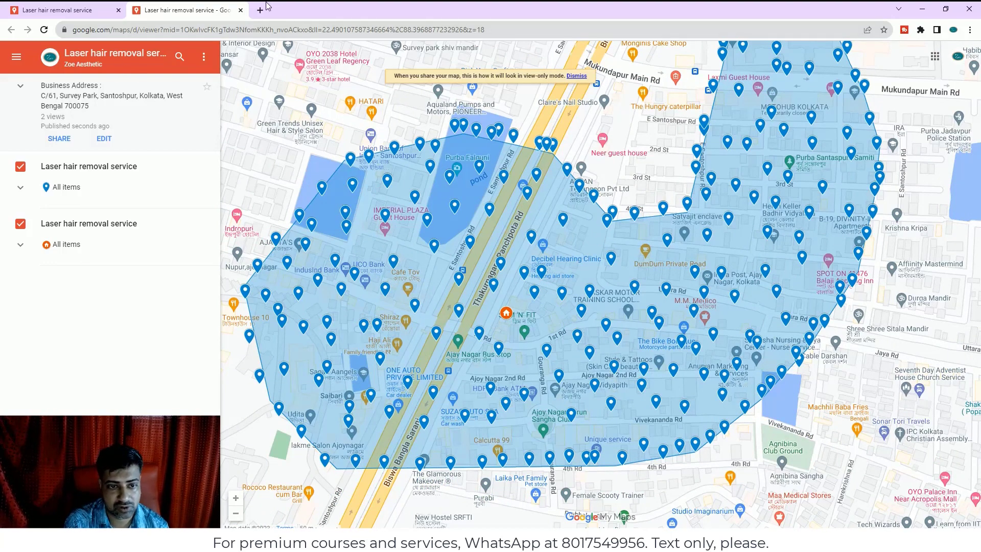
click(241, 11)
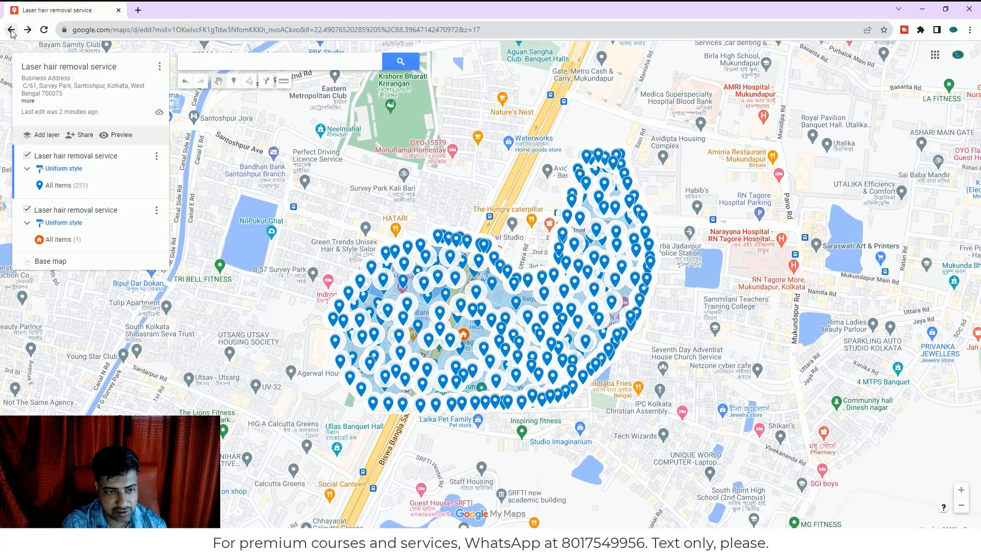
Search Google for "my maps" in a new browser tab
click(139, 10)
click(419, 228)
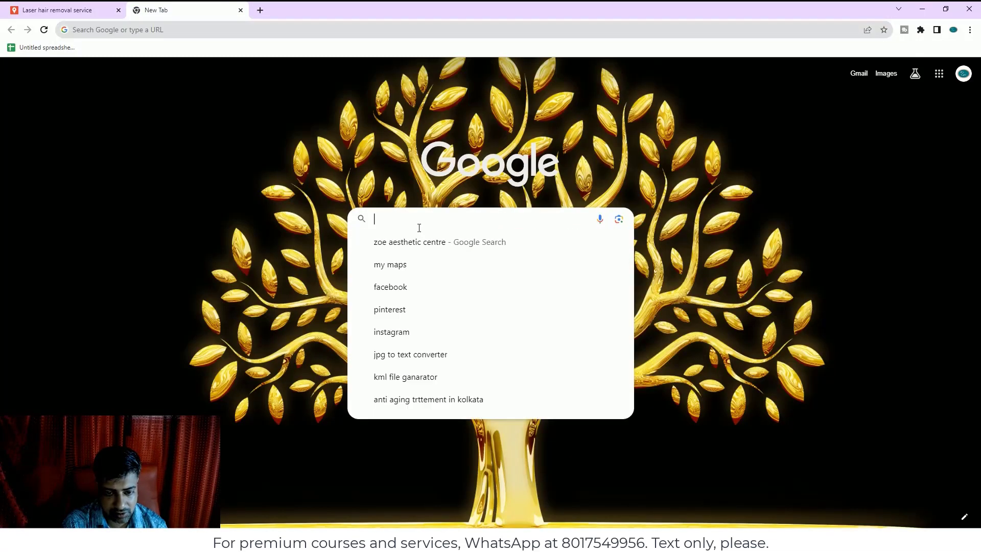
click(402, 266)
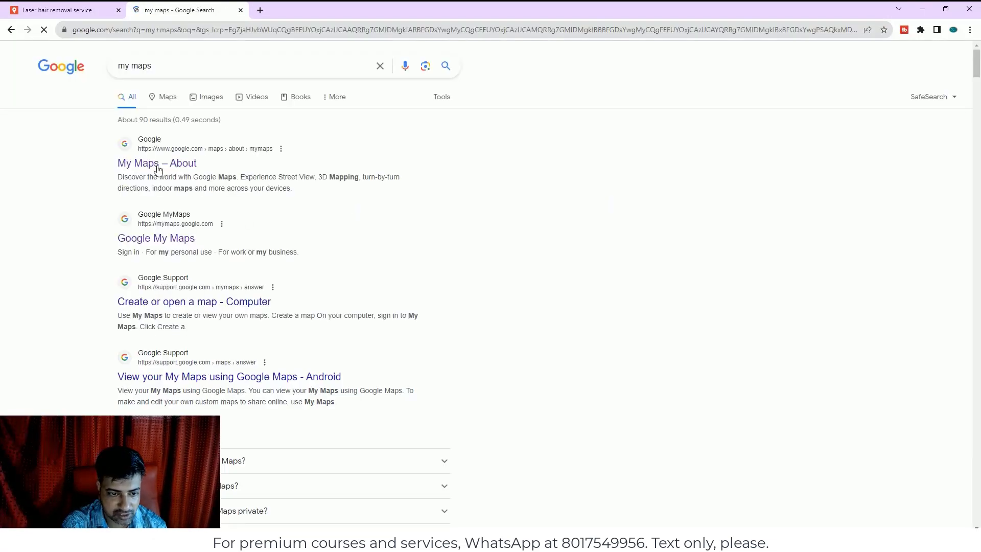
Open Google My Maps from the search results and create a new map
click(161, 247)
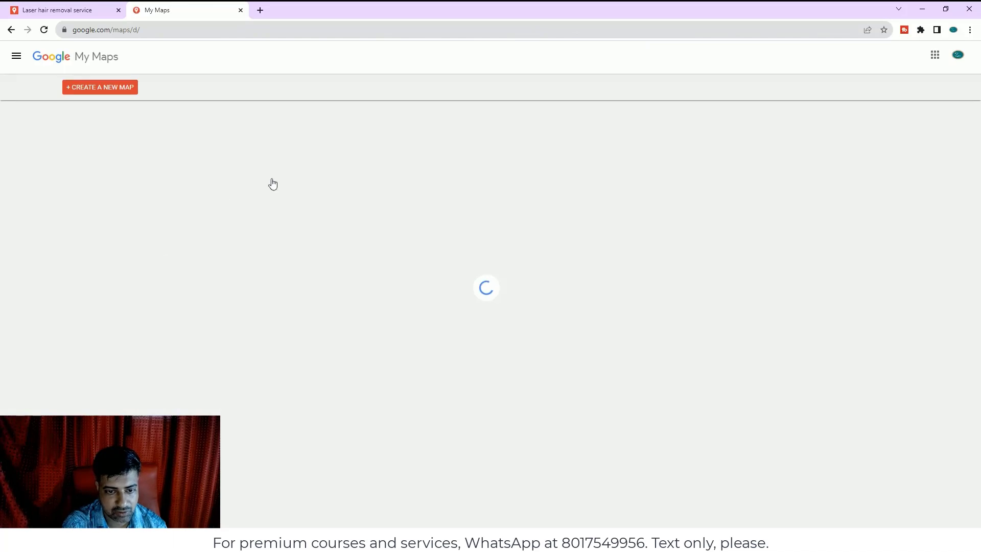
click(105, 88)
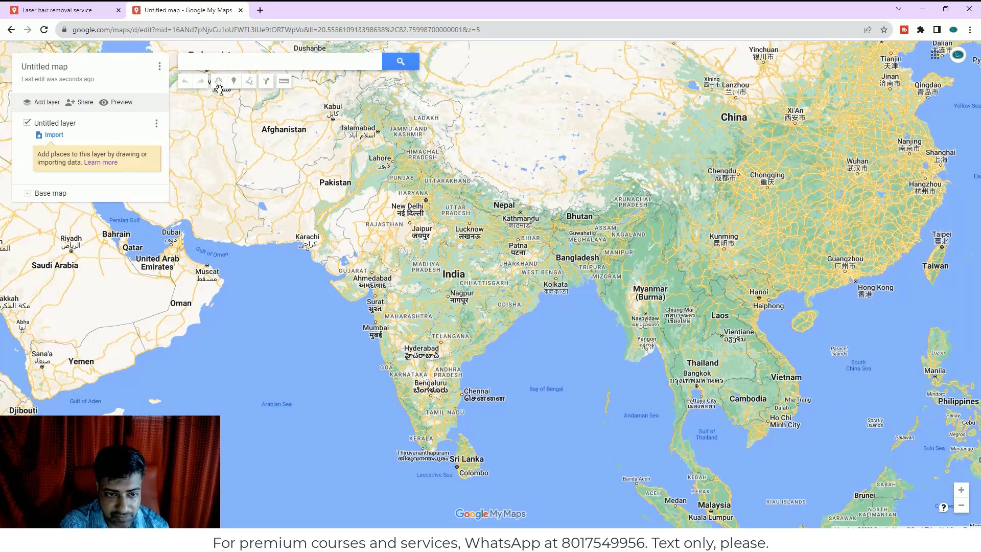
Find Zoe Aesthetic Centre in Survey Park, Santoshpur, Kolkata and add it to the map's untitled layer
text(Zoe Aesthetic Centre)
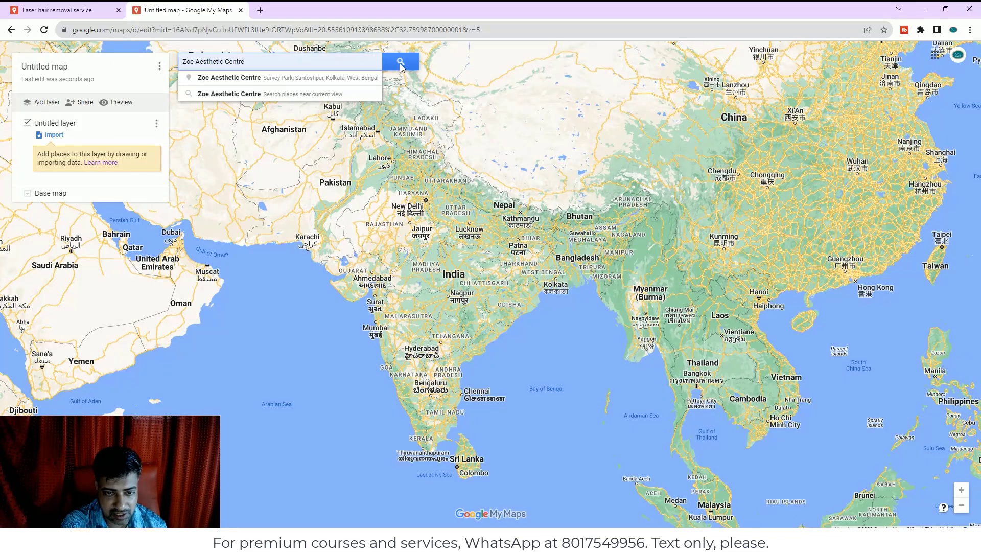
click(331, 82)
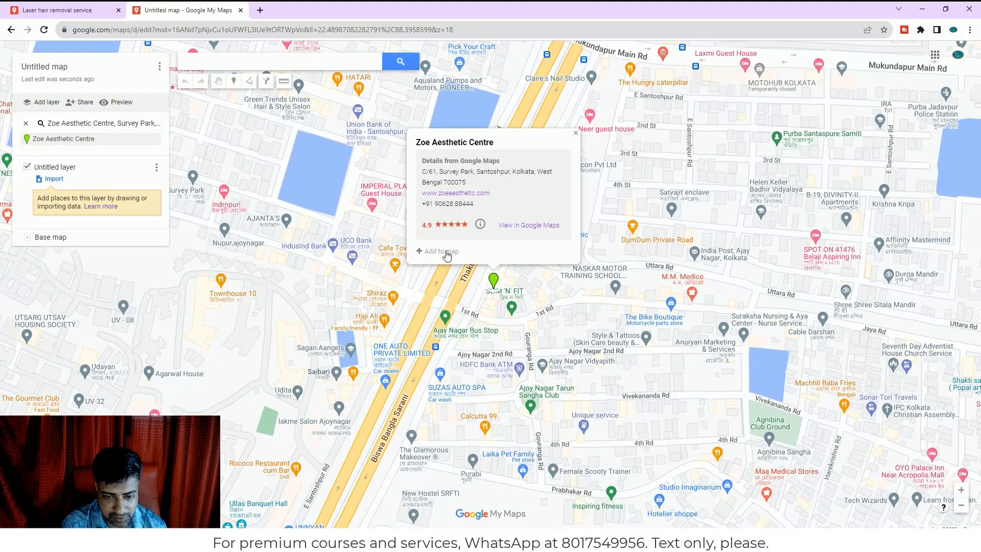
click(443, 251)
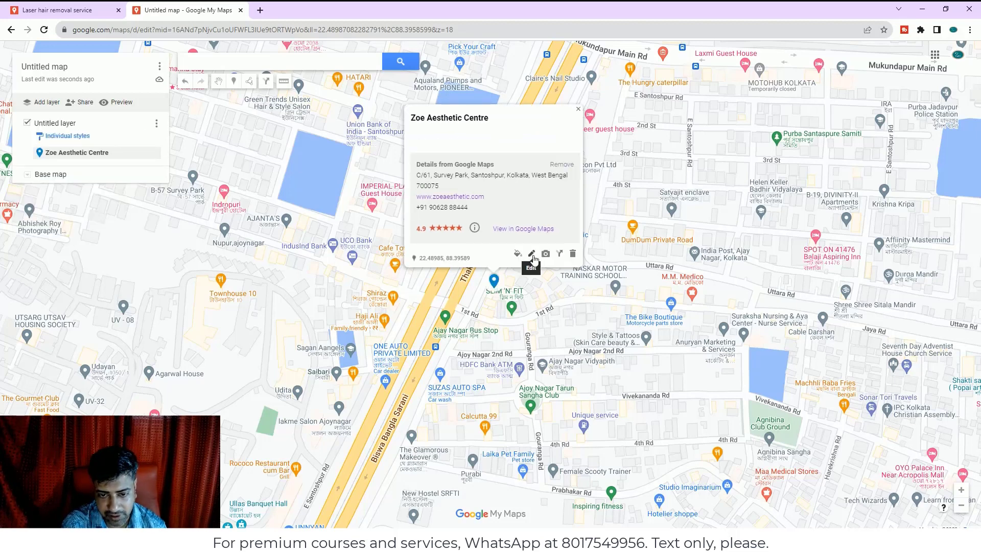
Edit the added Zoe Aesthetic Centre place and replace its title with Hair Transplant
click(531, 254)
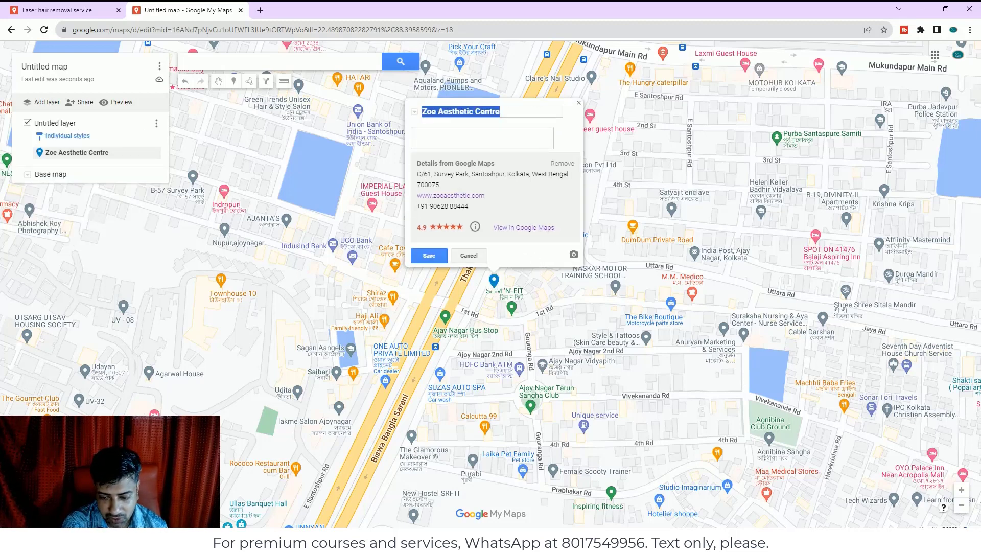
key(alt+Tab)
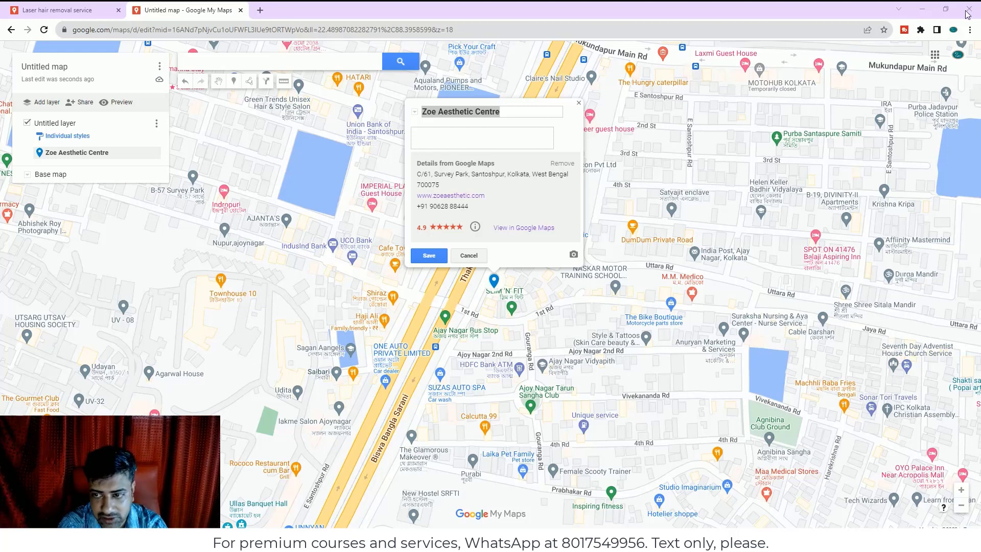
click(507, 116)
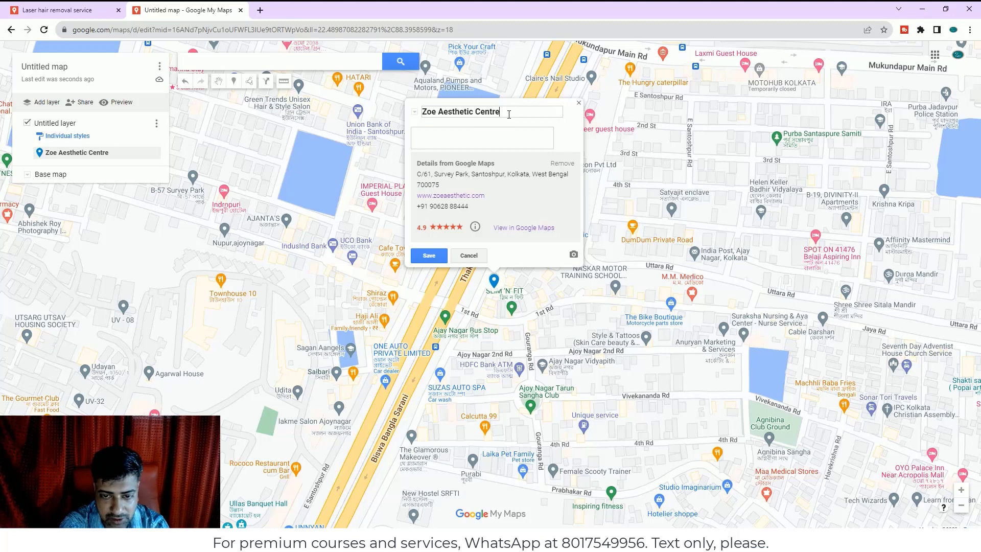
key(ctrl+a)
key(BackSpace)
text(Hair Transplant)
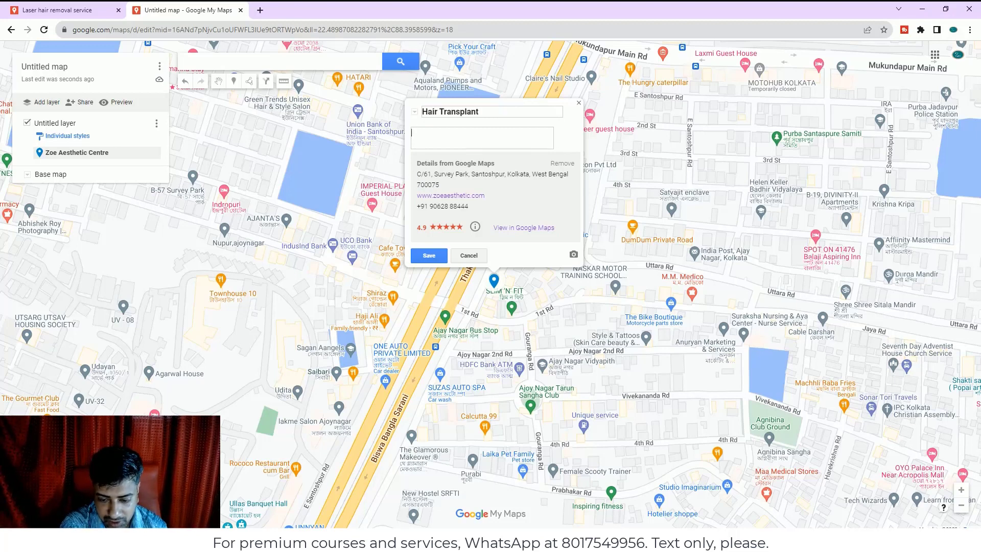
Paste the prepared business details, including address, phone, website, description and links, into the place's description and save it
key(alt+Tab)
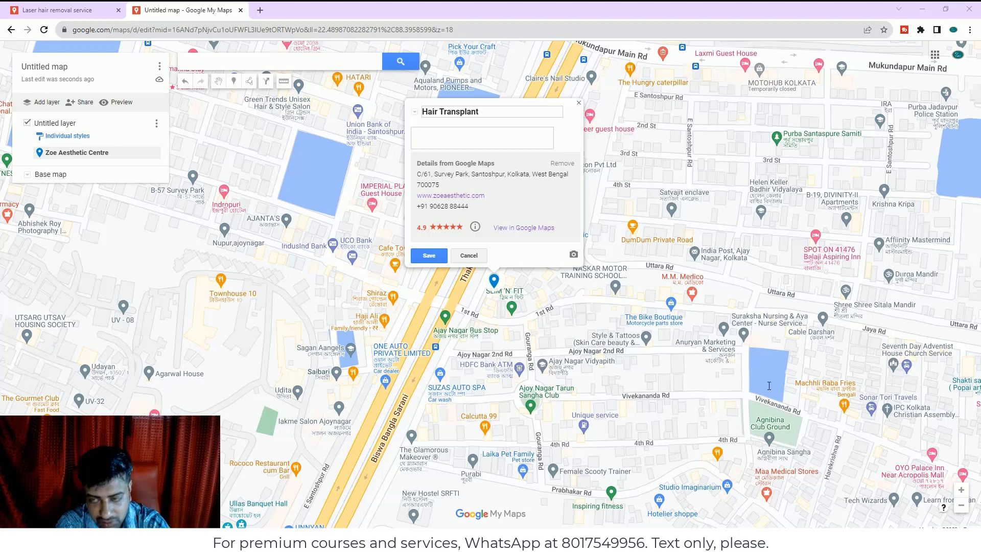
key(alt+Tab)
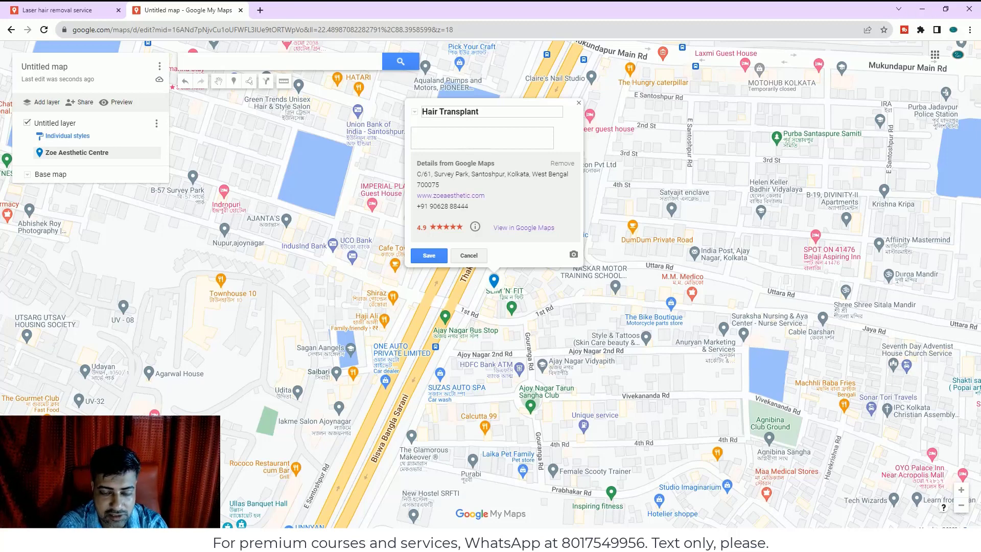
key(ctrl+v)
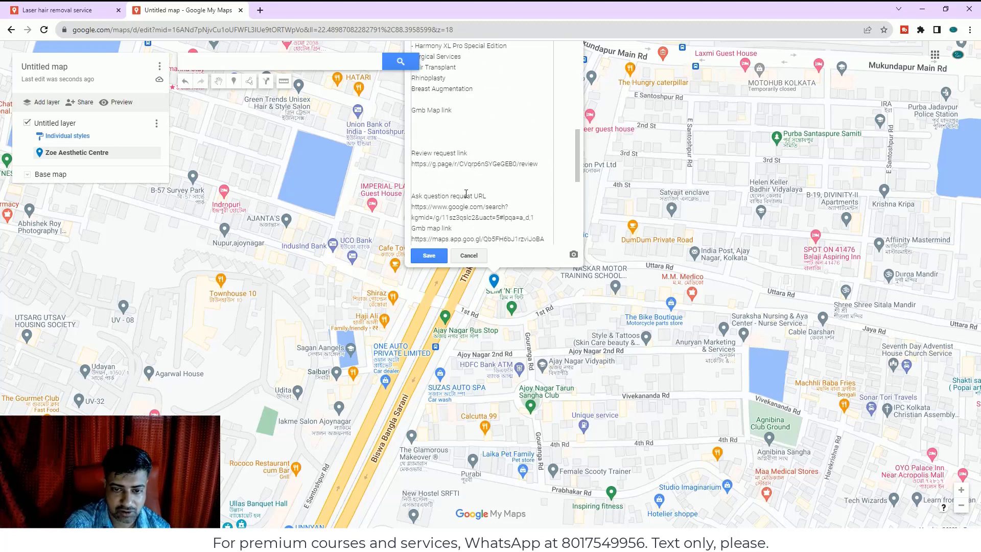
scroll(466, 194, up, 5)
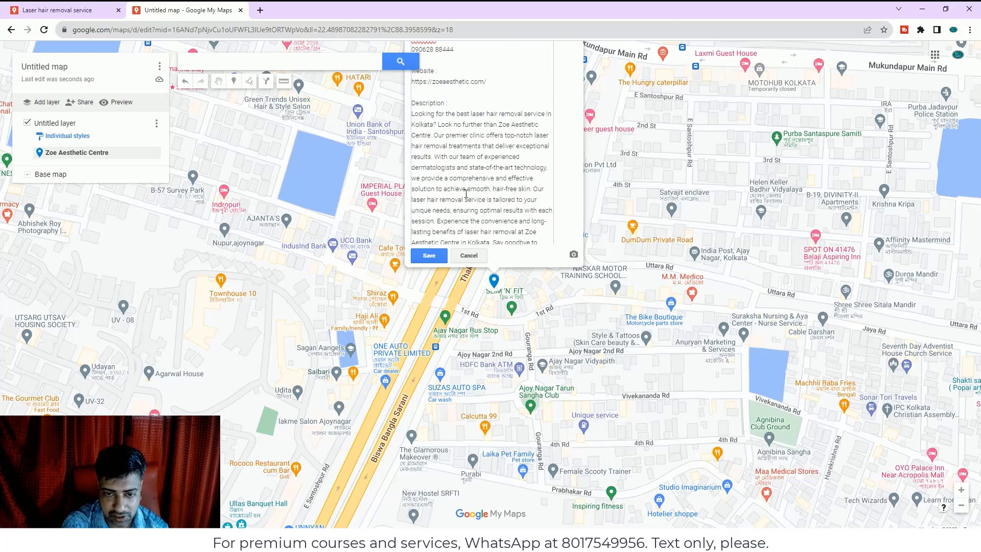
click(429, 256)
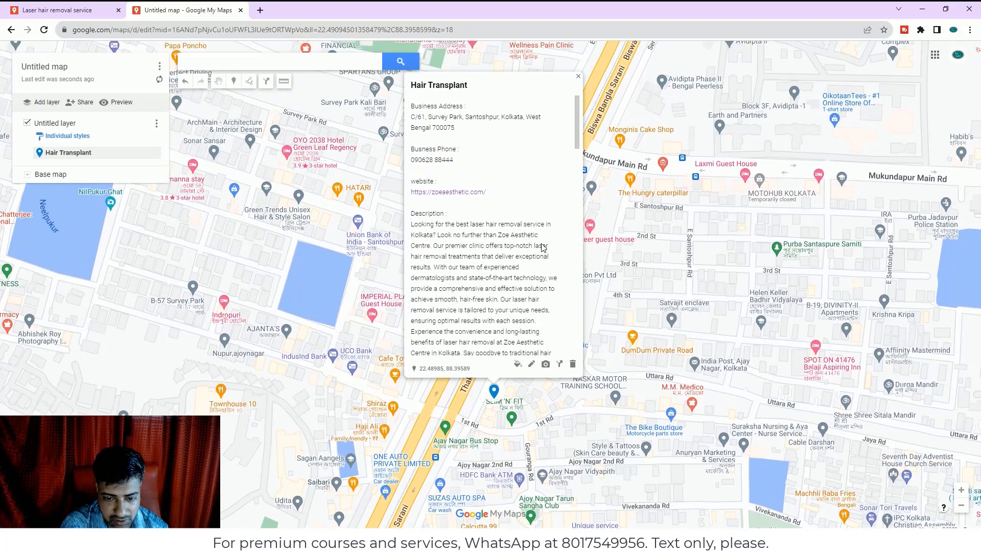
Group the layer's places by Uniform style, leaving labels off
click(87, 137)
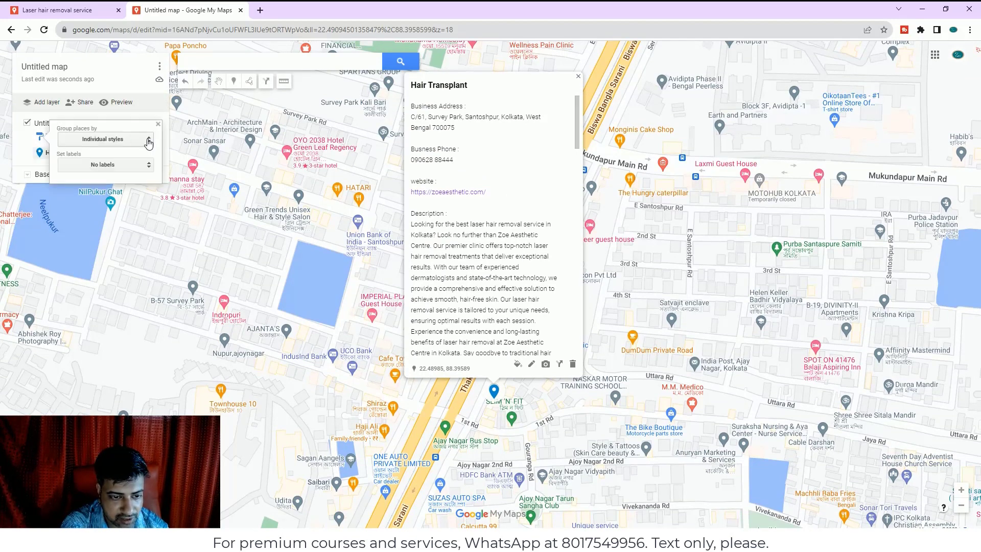
click(148, 143)
click(98, 110)
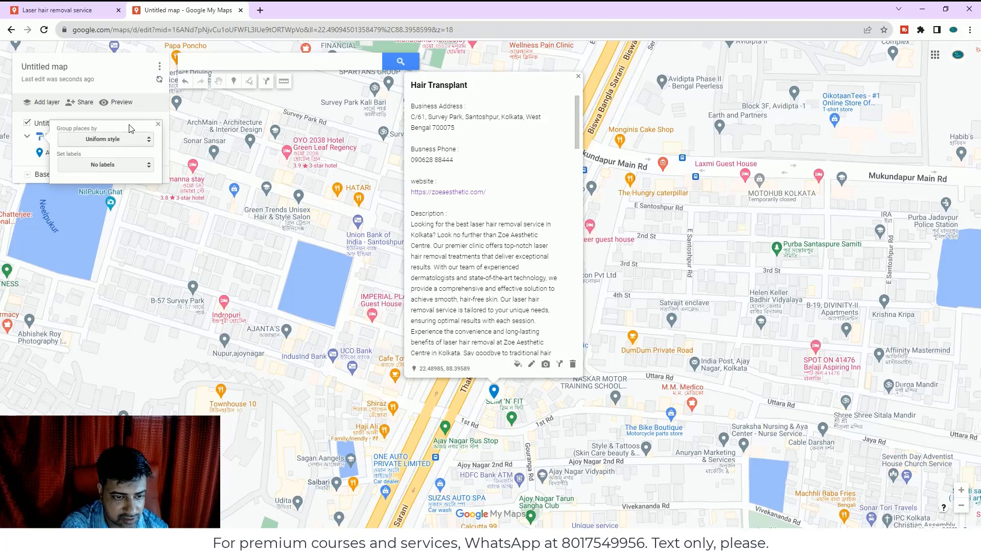
click(158, 124)
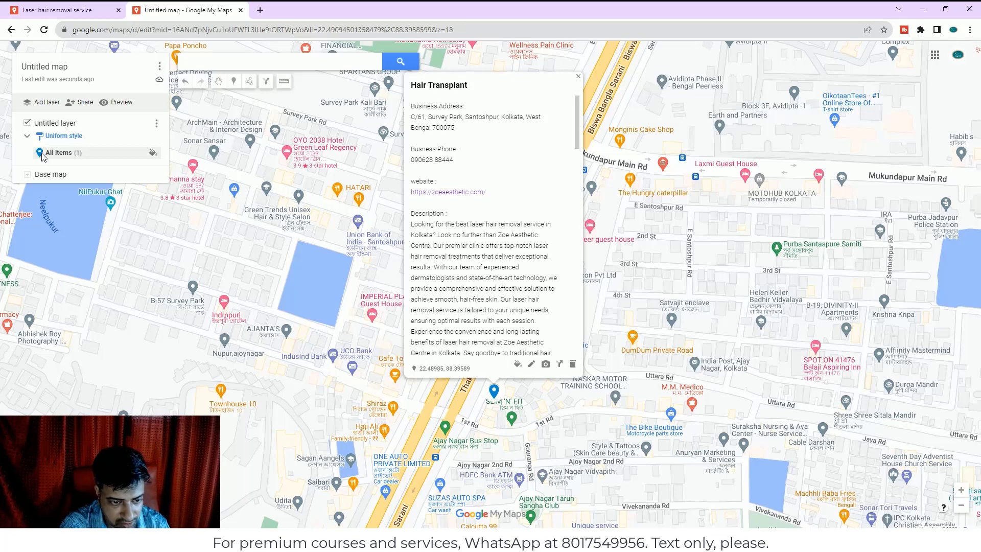
Style all items in the layer with the house icon and an orange color
click(153, 152)
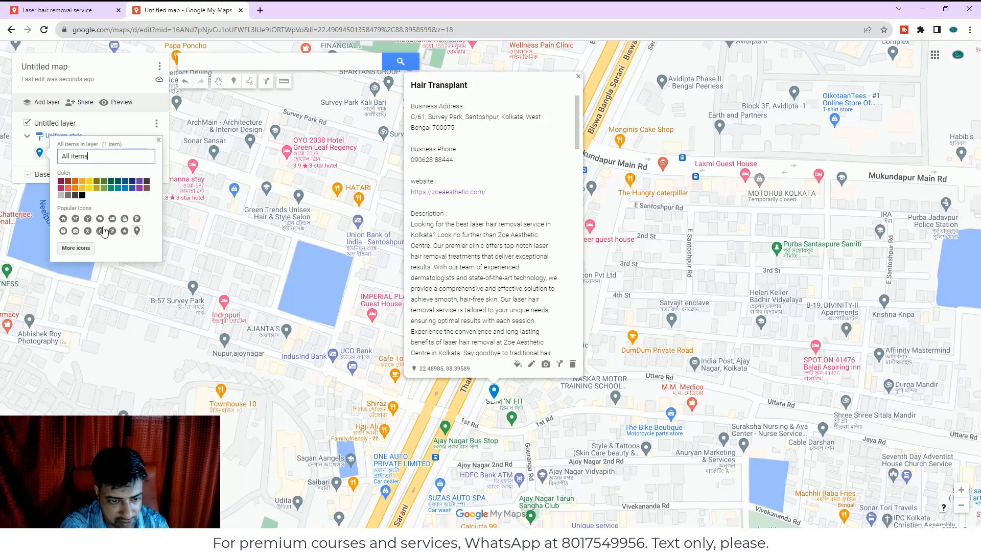
click(63, 220)
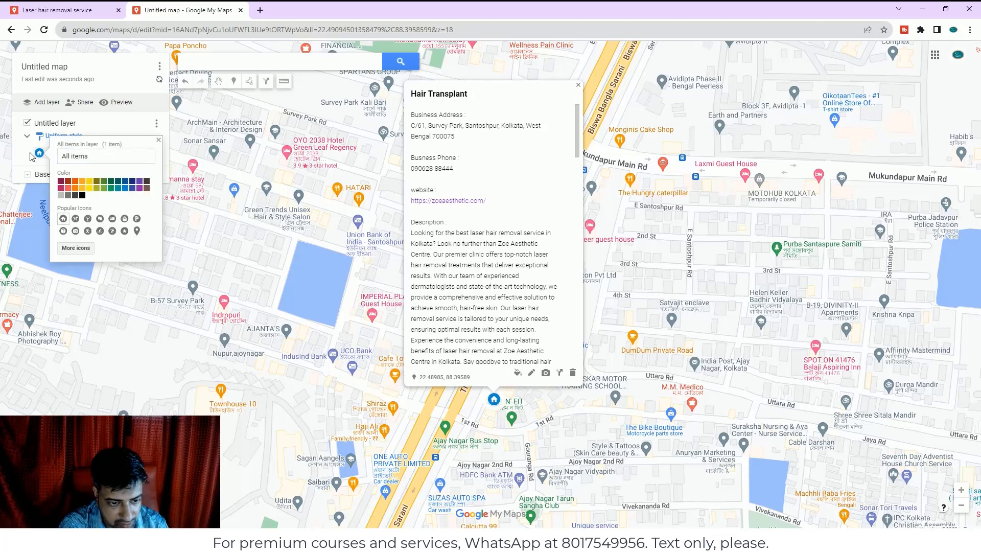
click(32, 156)
click(152, 152)
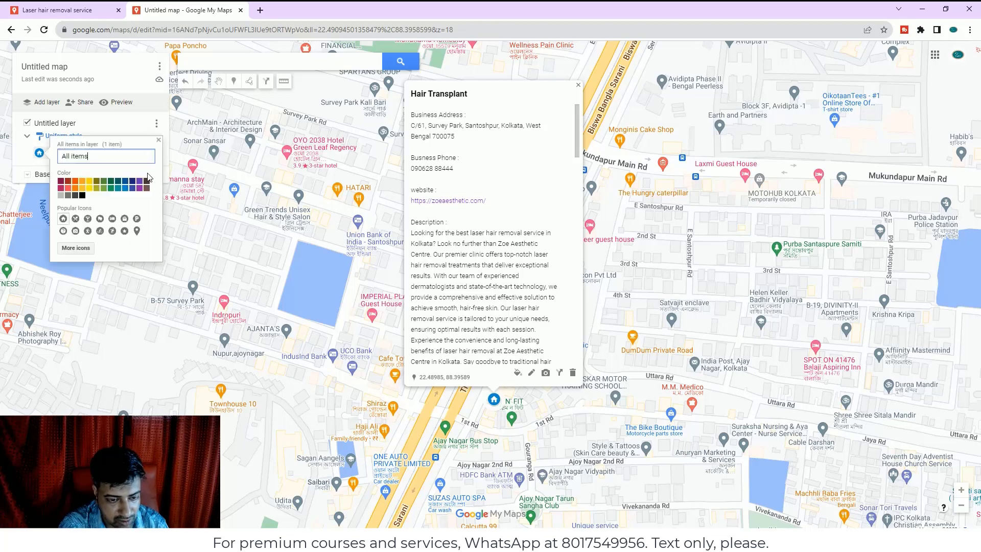
click(74, 183)
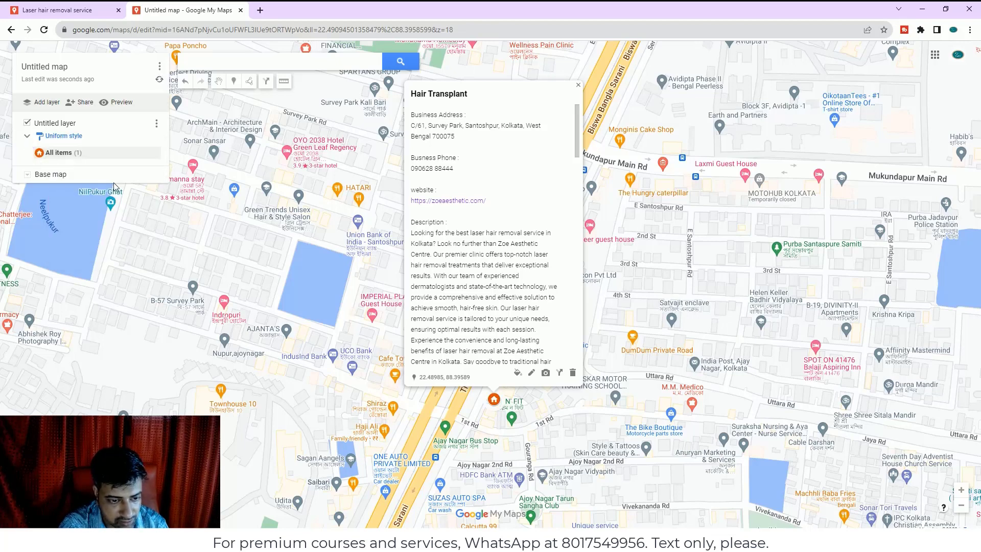
click(31, 146)
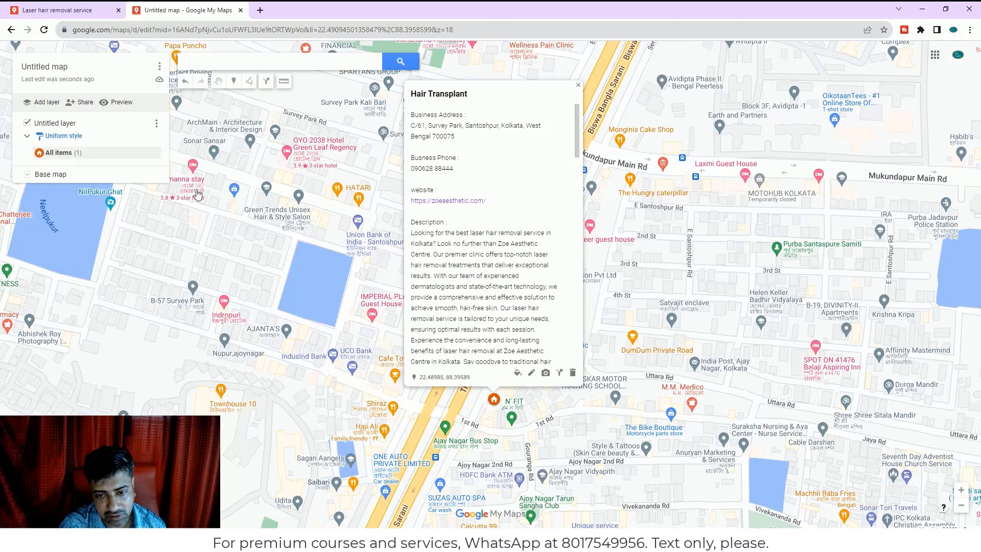
Add the Zoe Aesthetic logo image to the Hair Transplant place and save it
click(546, 373)
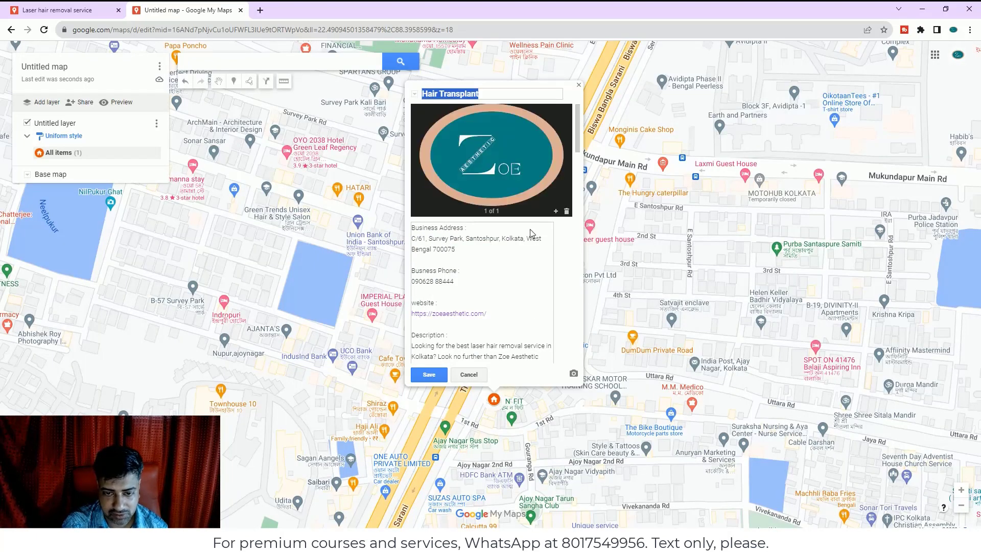
click(429, 374)
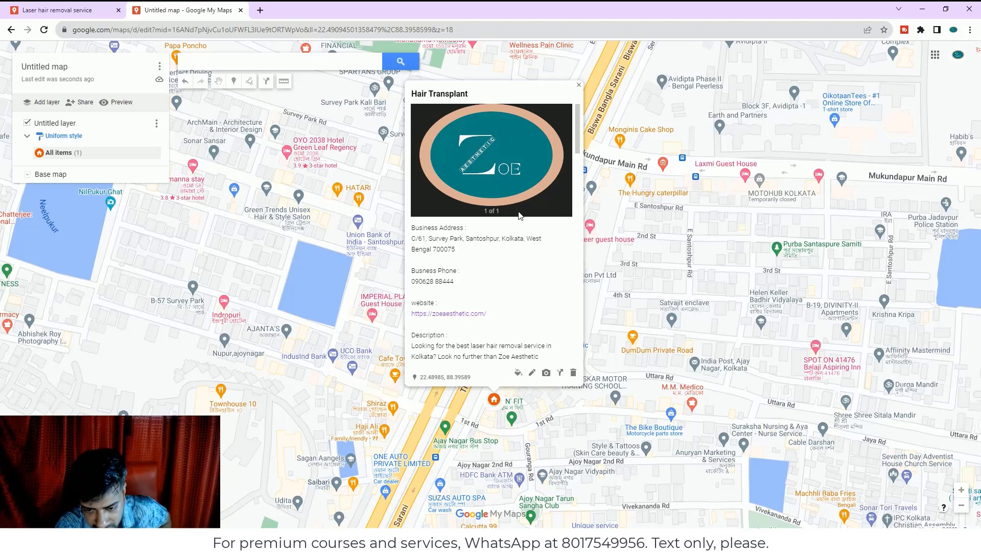
Upload the hair transplant promotional poster as the place's second image, check both images, and save
click(547, 372)
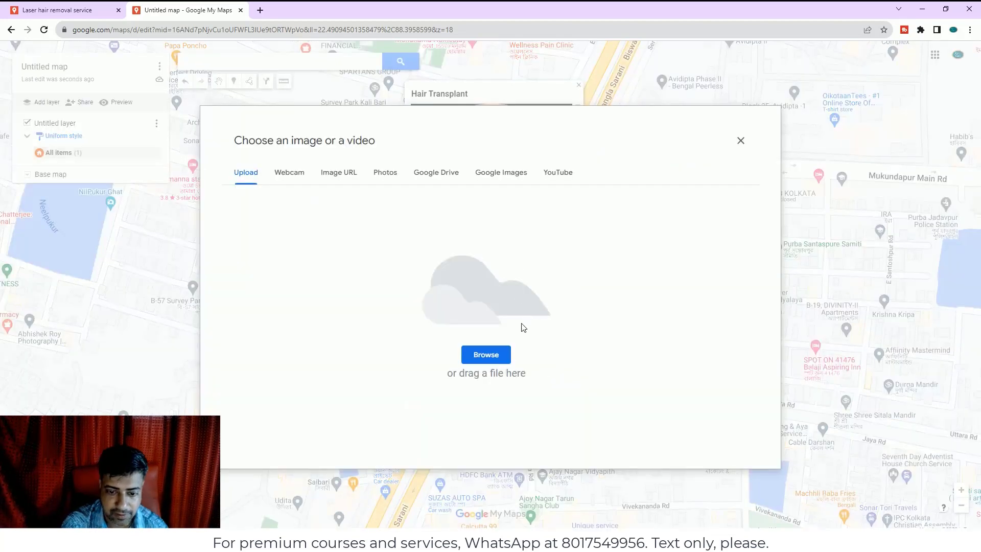
click(495, 355)
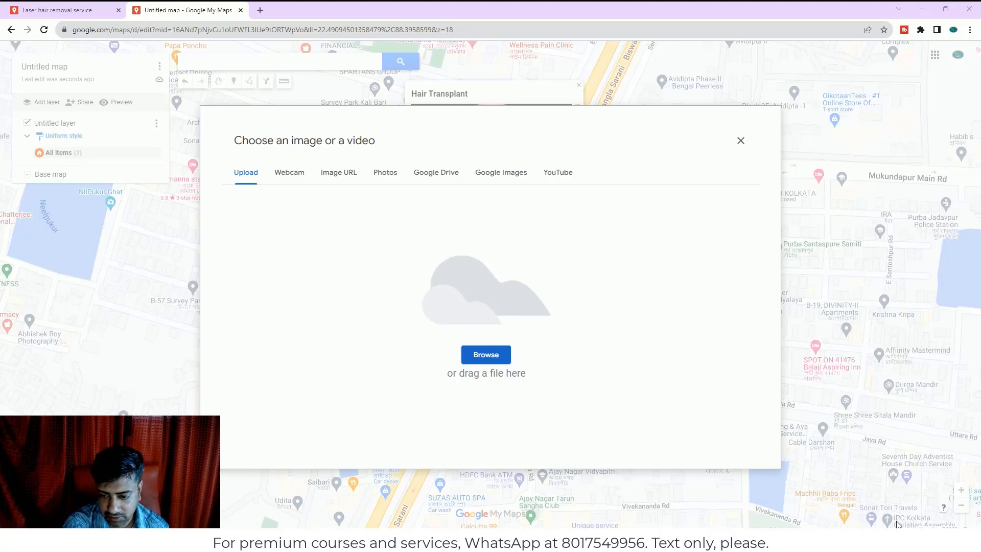
click(897, 521)
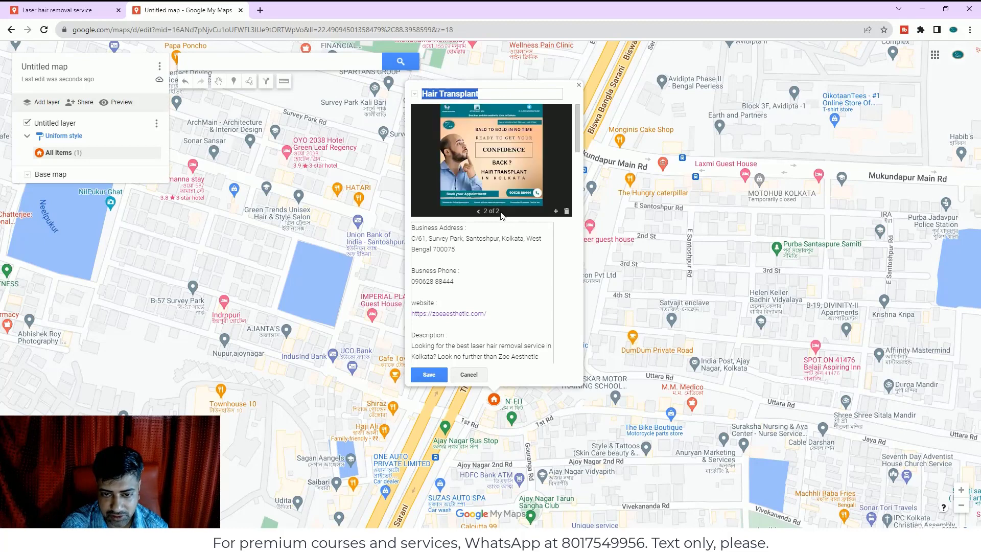
click(478, 211)
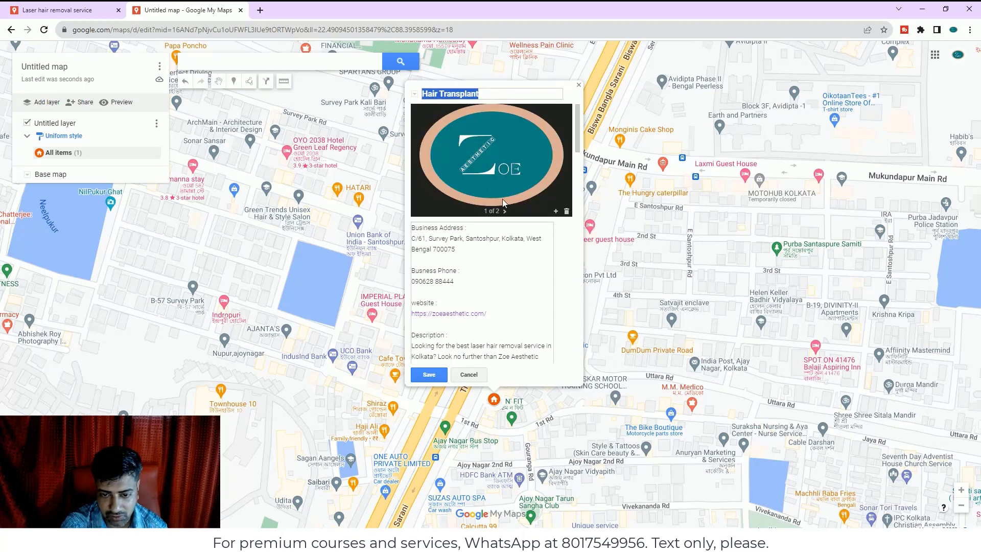
click(505, 211)
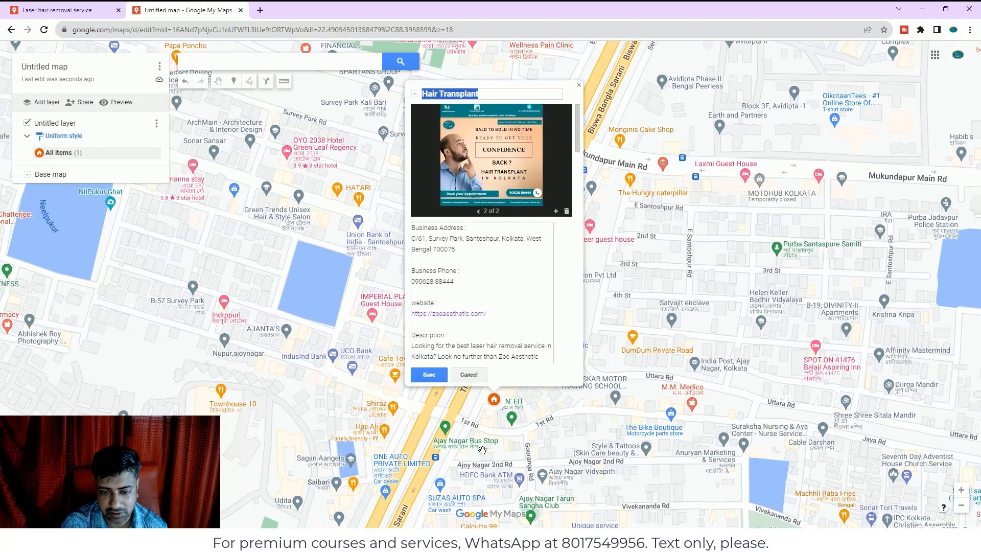
click(429, 375)
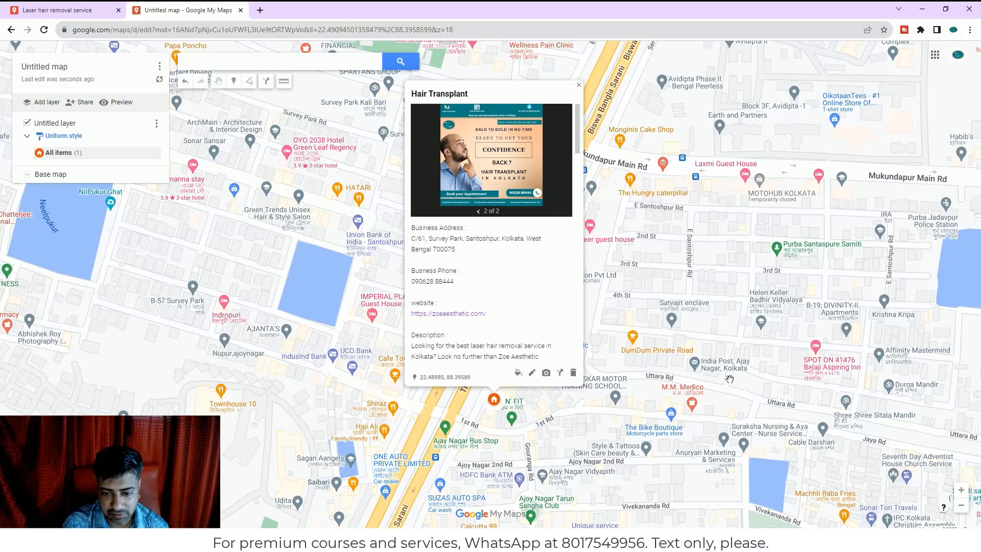
Add a directions layer leading to the Hair Transplant place and set its transportation mode to Walking
click(561, 374)
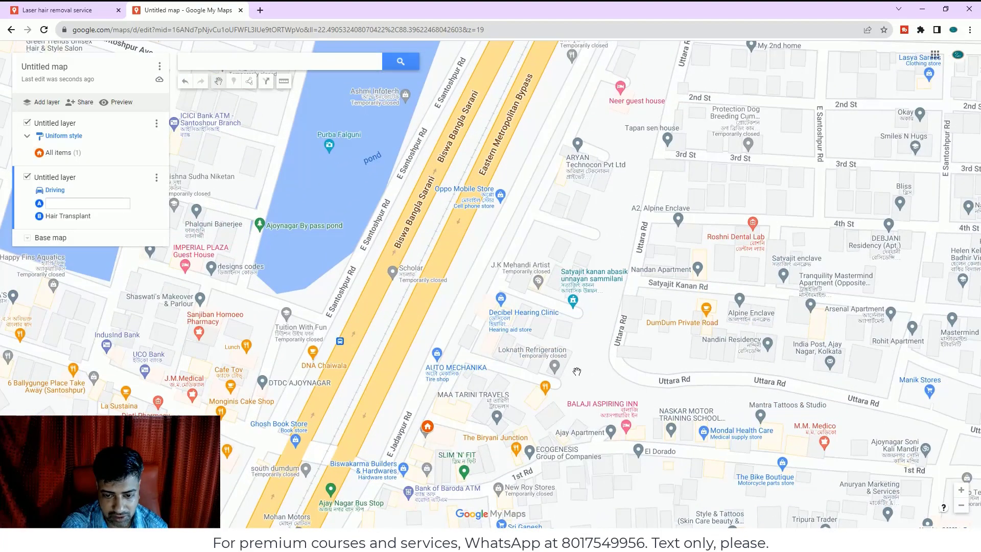
click(54, 190)
click(102, 195)
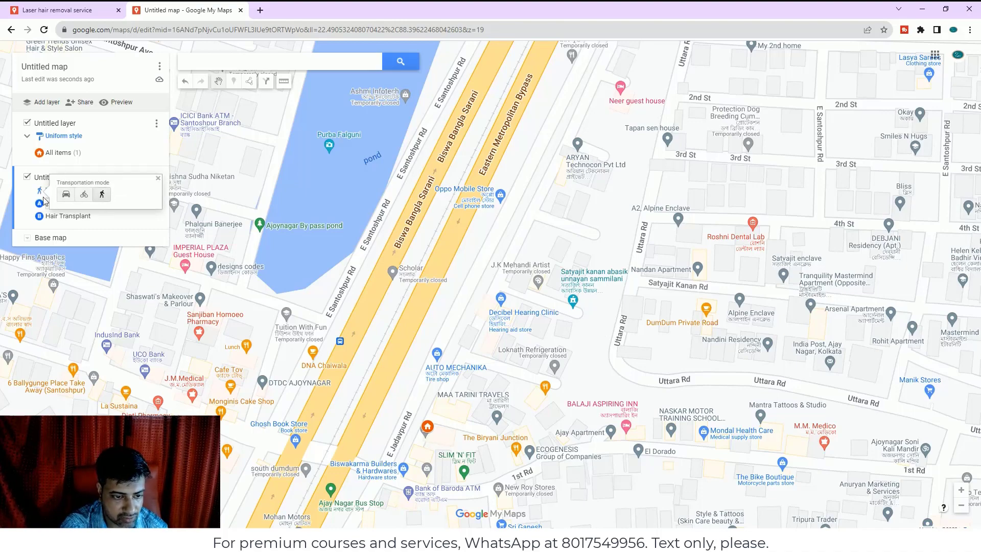
click(28, 199)
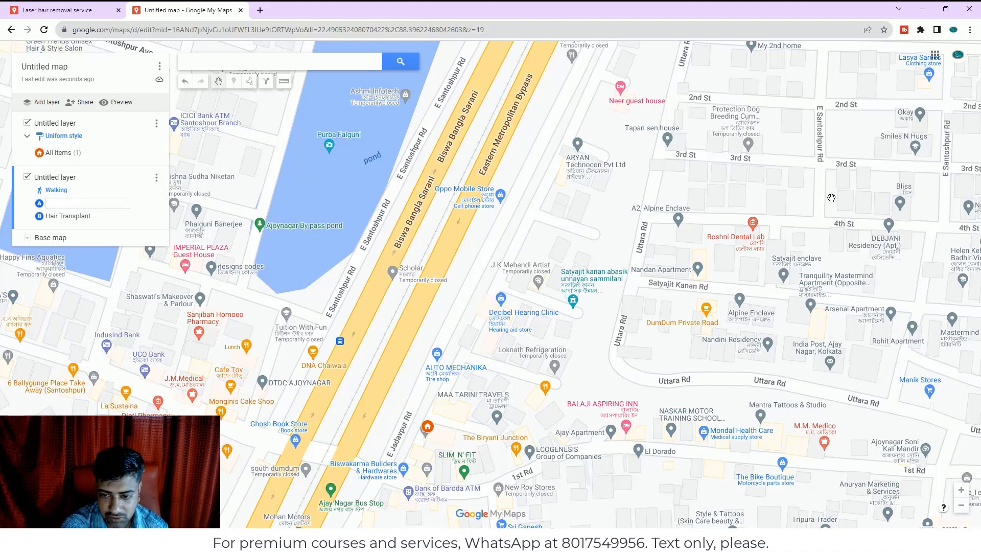
Examine the map around the Hair Transplant place for nearby landmarks that could serve as a route's starting point
scroll(740, 232, down, 2)
scroll(740, 232, up, 3)
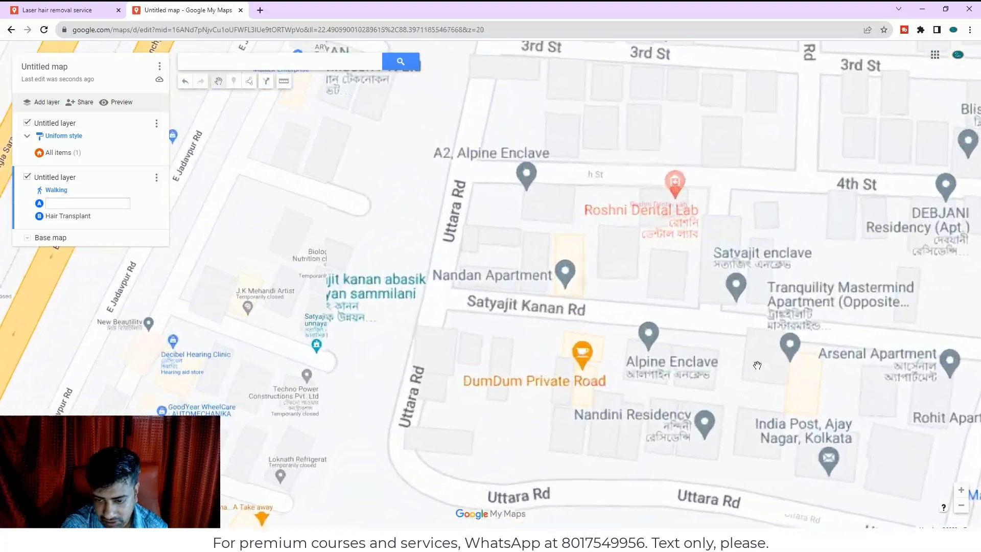
scroll(758, 379, down, 2)
scroll(758, 378, down, 1)
drag(745, 372, 659, 230)
drag(692, 398, 685, 271)
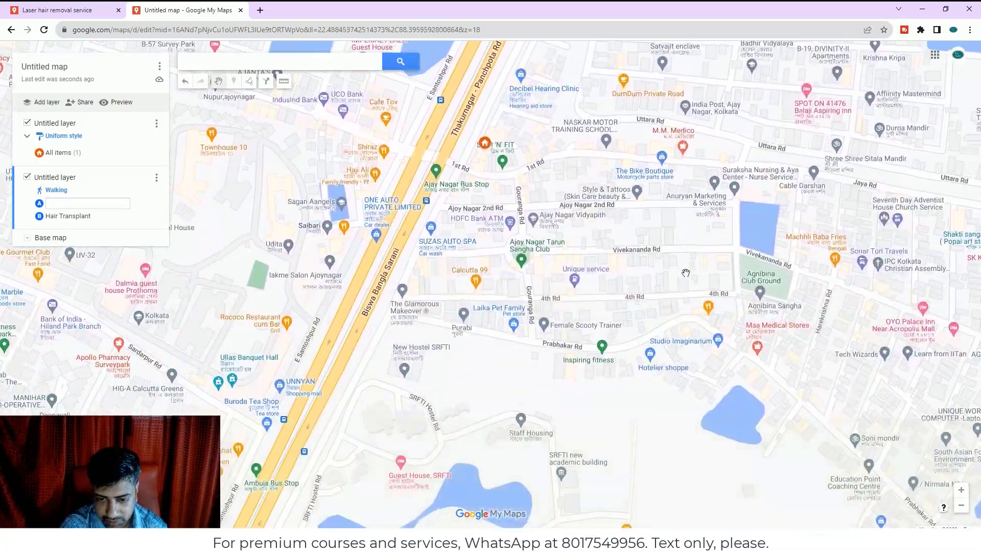
scroll(685, 271, up, 1)
scroll(647, 272, down, 1)
scroll(556, 278, down, 1)
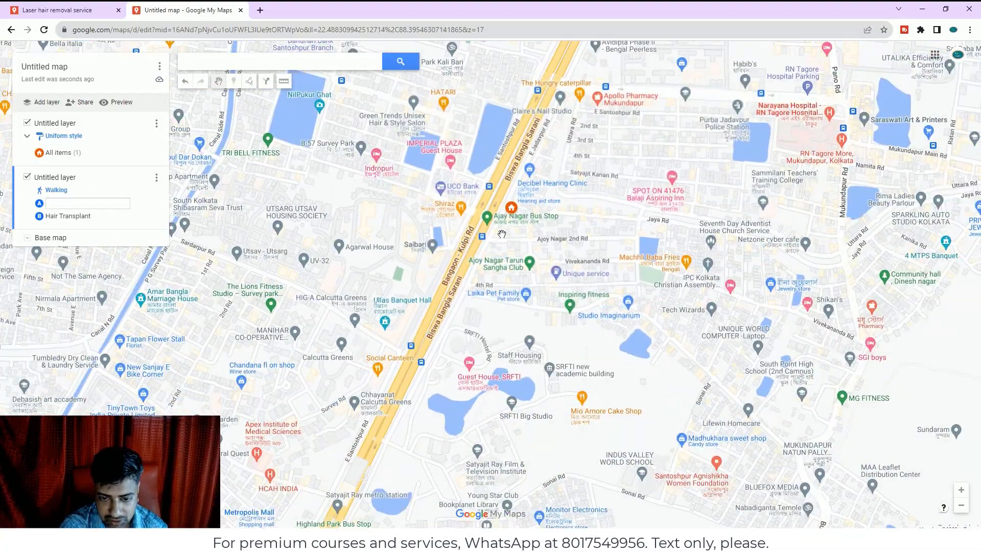
scroll(503, 239, up, 1)
scroll(533, 262, down, 1)
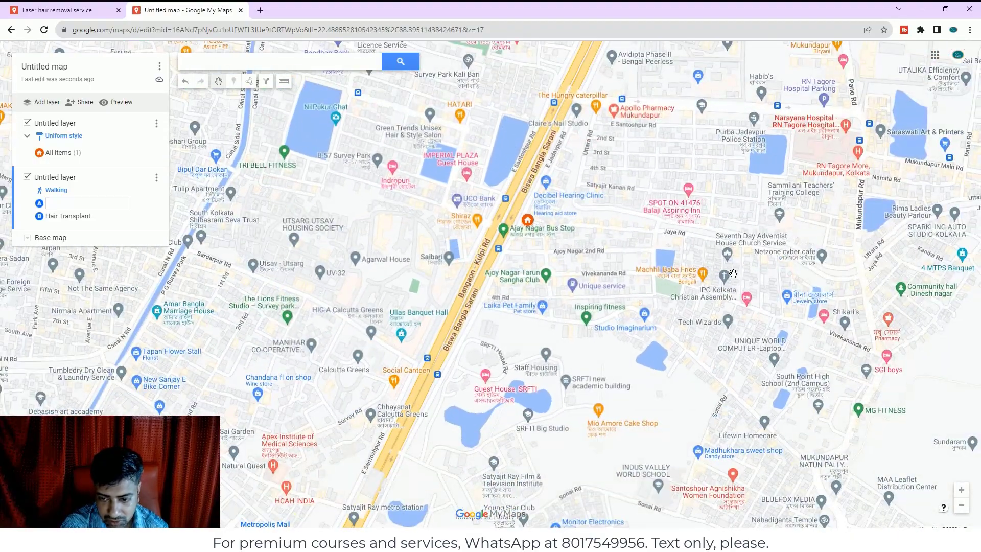
scroll(701, 297, down, 1)
scroll(730, 346, down, 1)
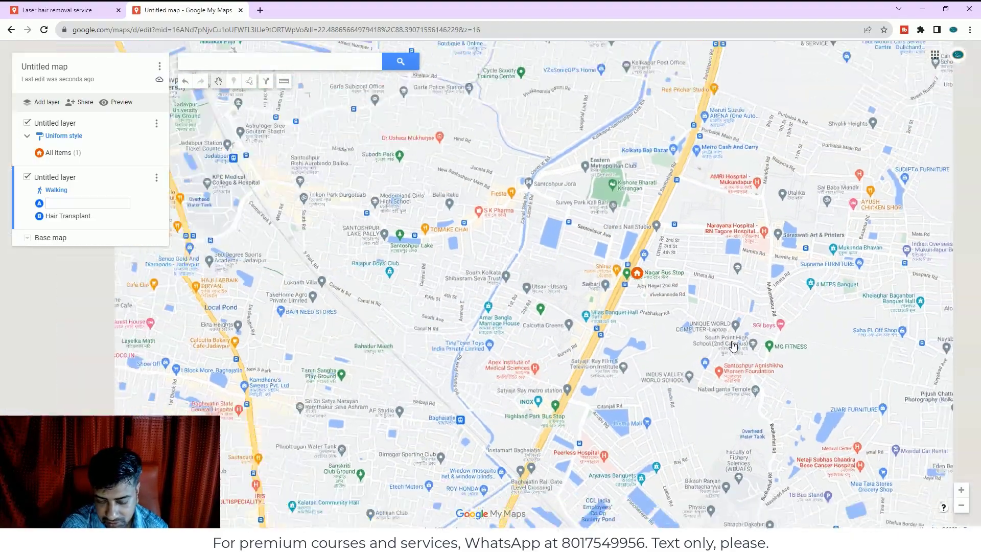
scroll(731, 346, up, 1)
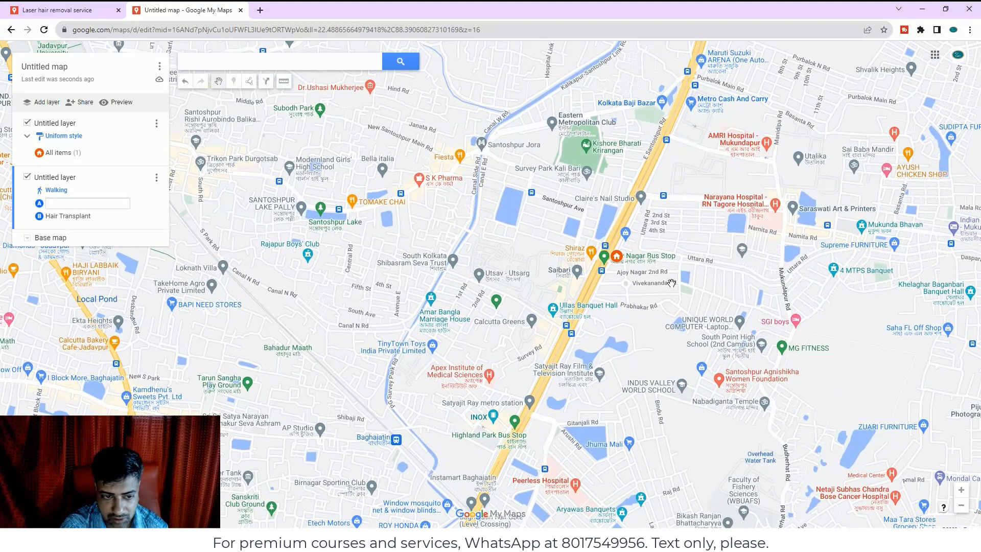
click(59, 204)
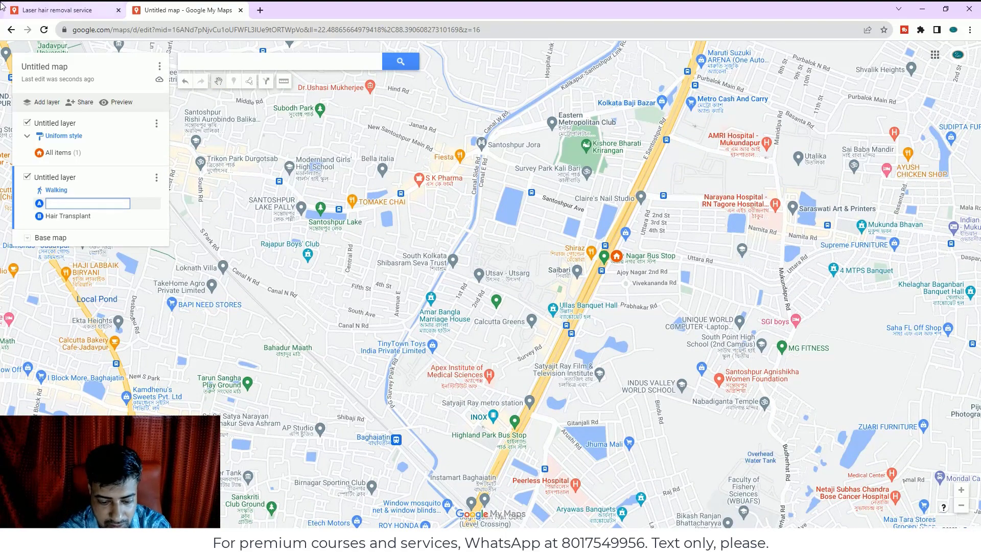
text(r)
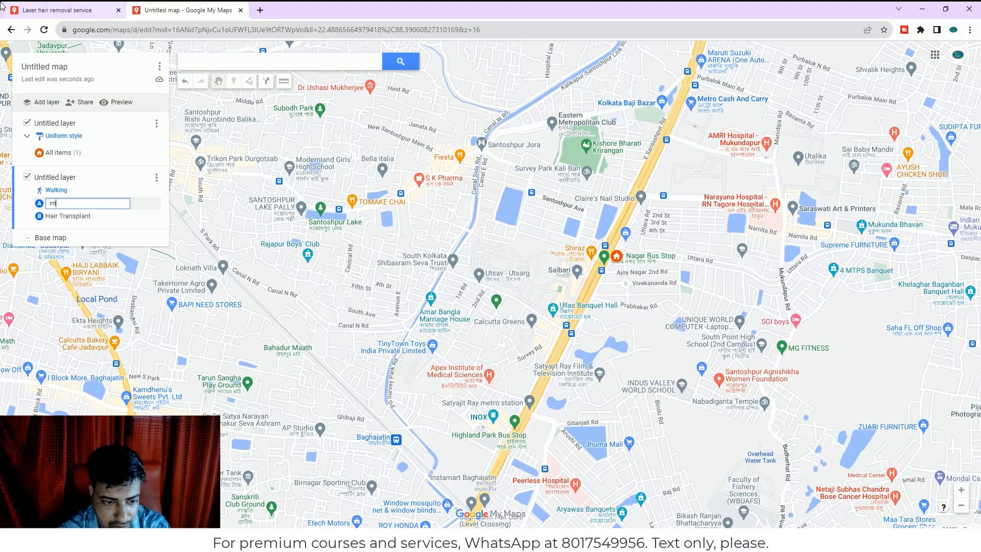
text(n)
key(BackSpace)
key(BackSpace)
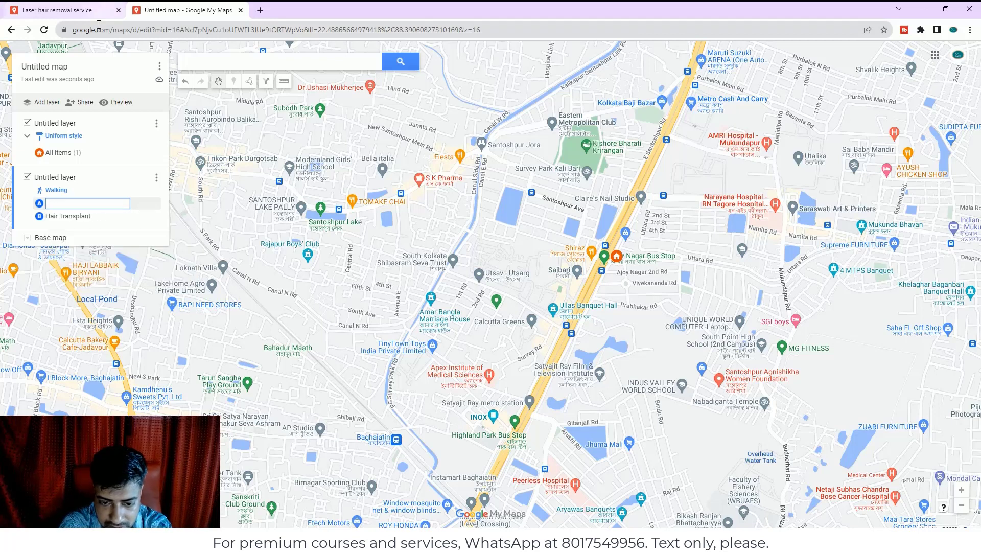
Search the map for a hospital, pick the Hospital in Nivedita Pally, Daspara, Mukundapur, and open its details
click(204, 61)
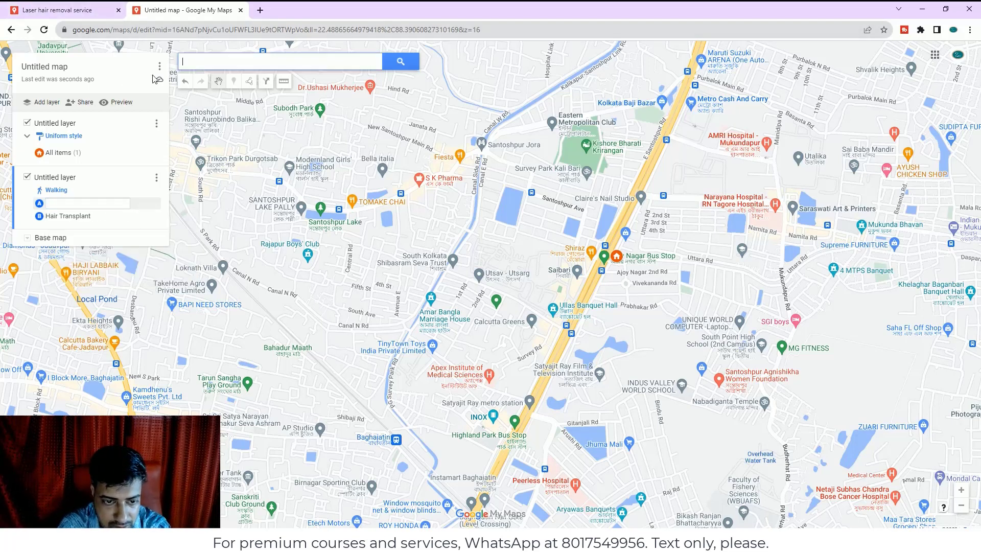
text(hos)
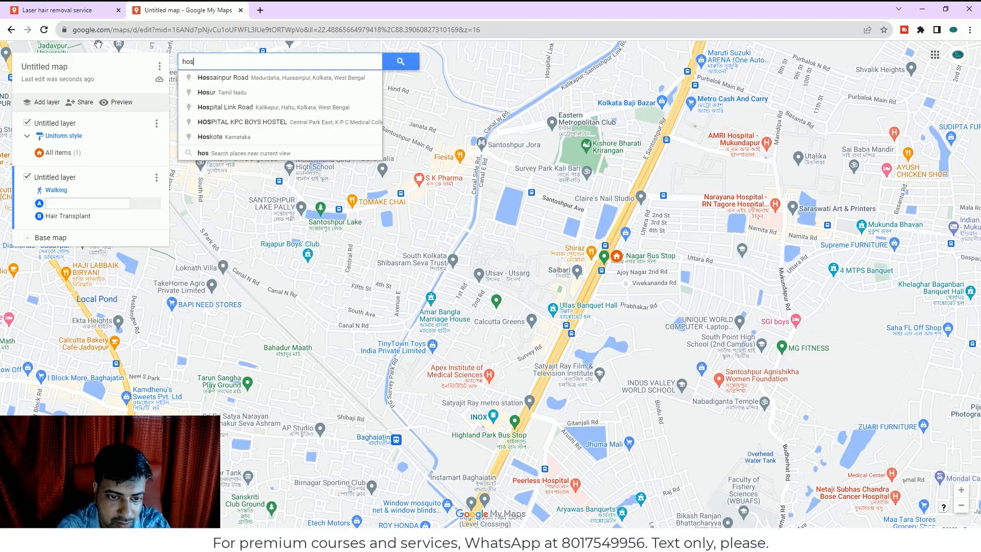
click(238, 113)
click(215, 60)
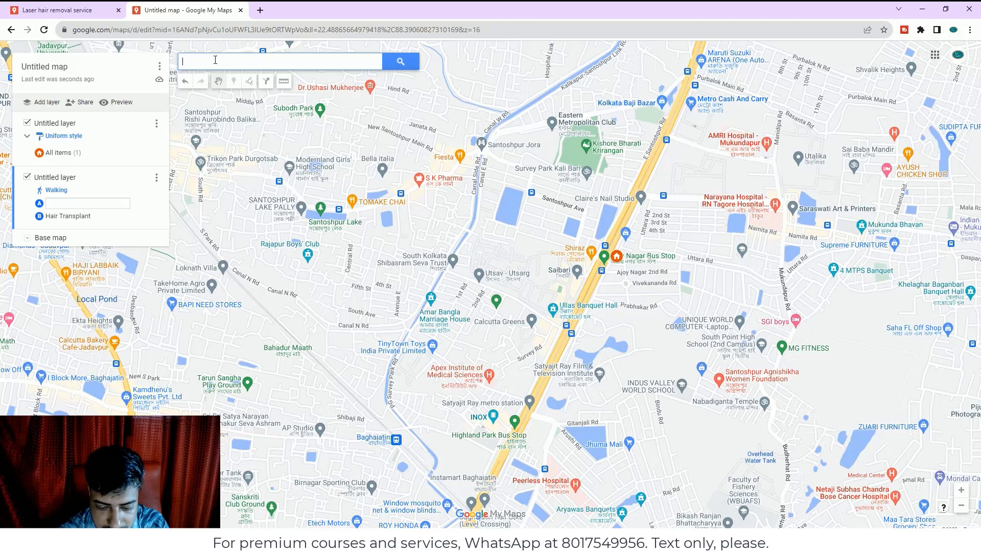
text(osp)
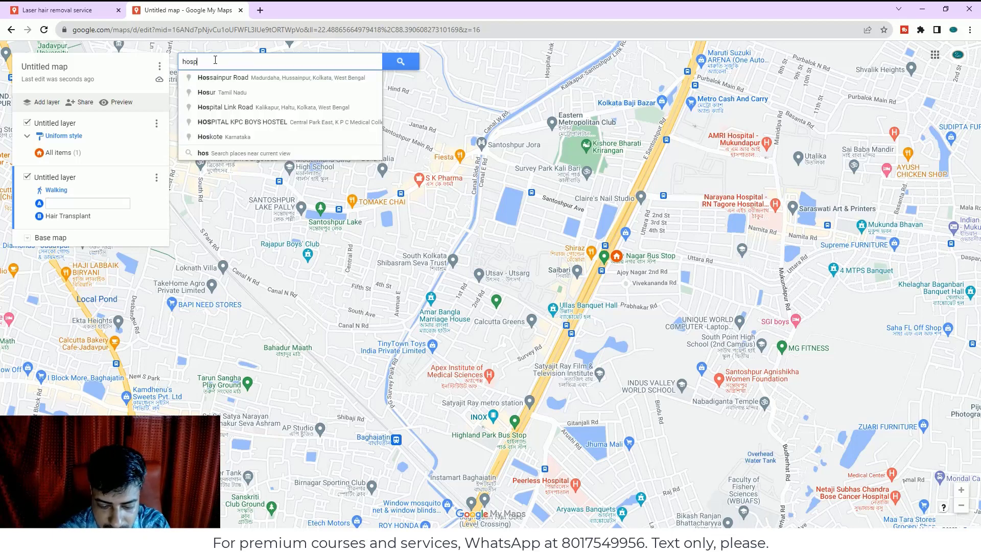
text(ital)
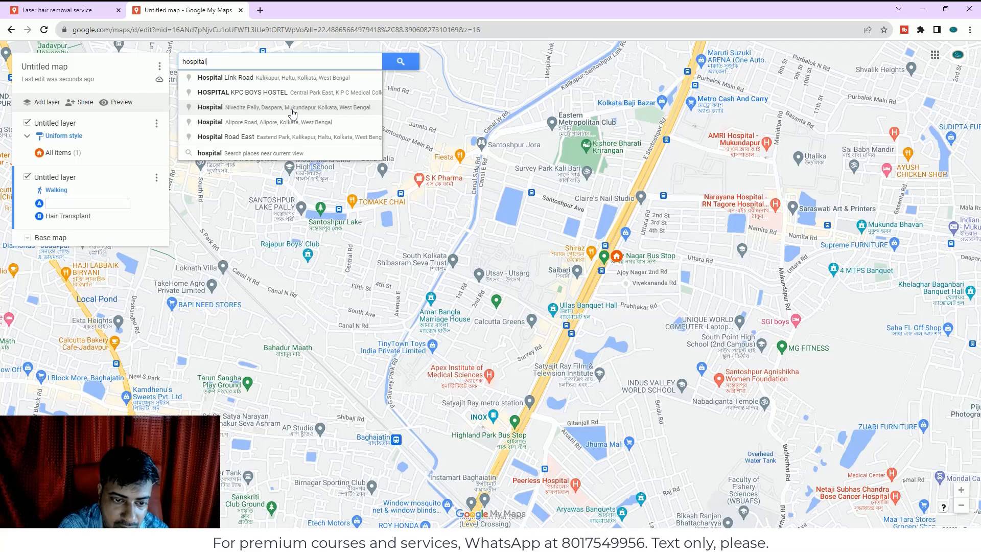
click(292, 108)
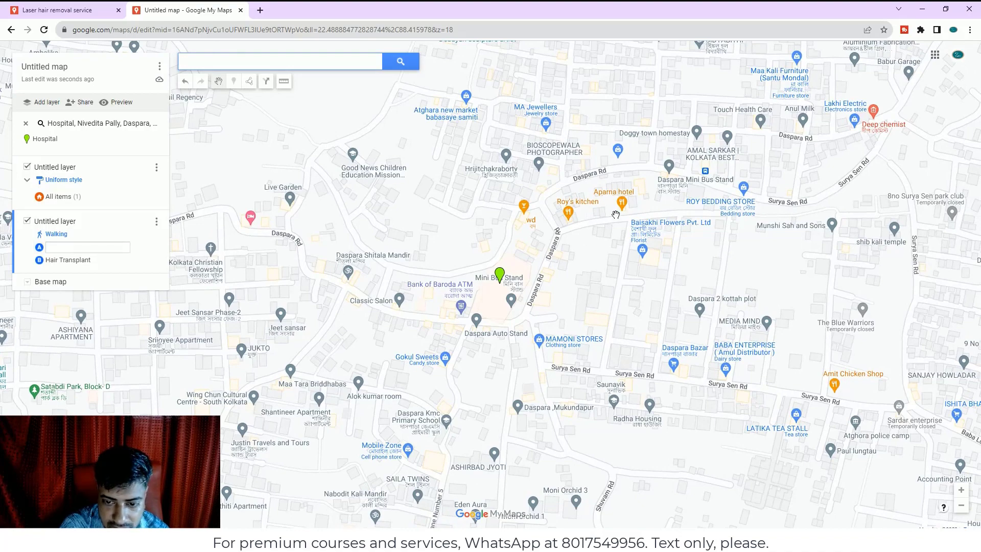
scroll(640, 234, down, 2)
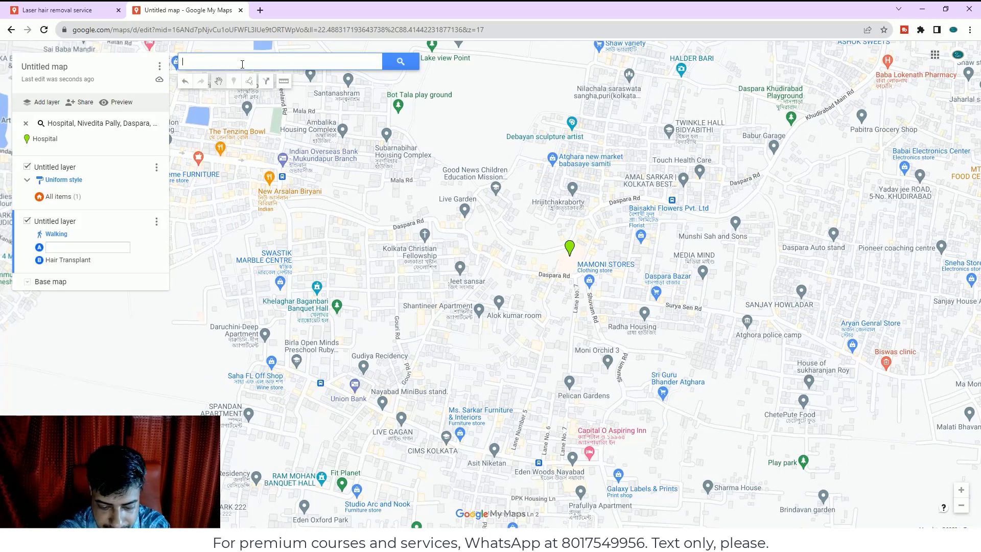
text(os)
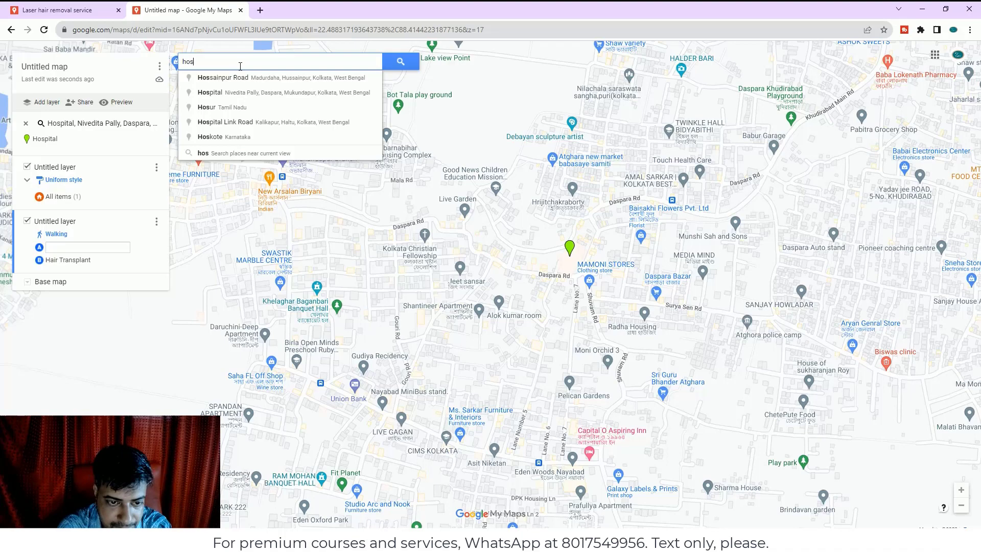
click(234, 97)
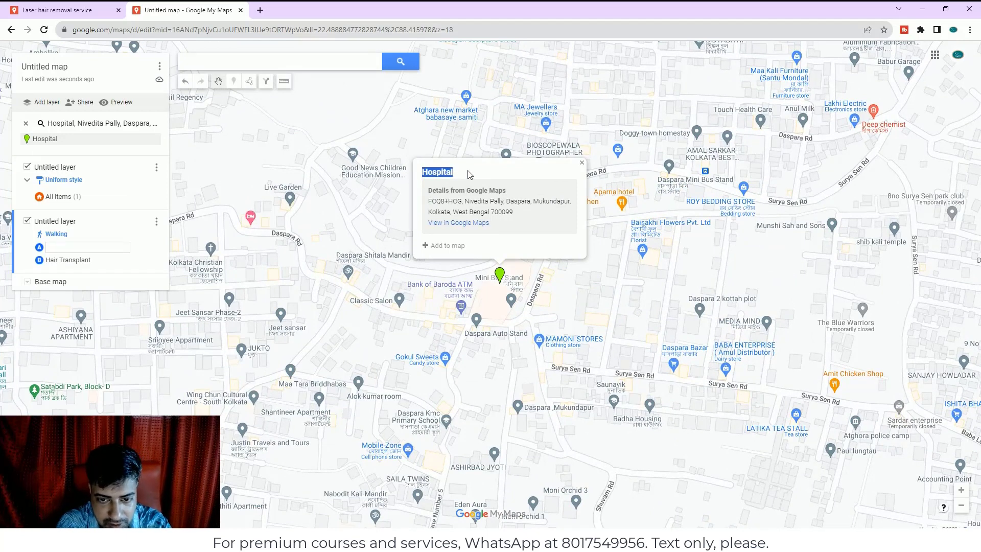
Set the Hospital in Nivedita Pally, Daspara as the route's starting point and change the transportation mode to Driving
click(70, 249)
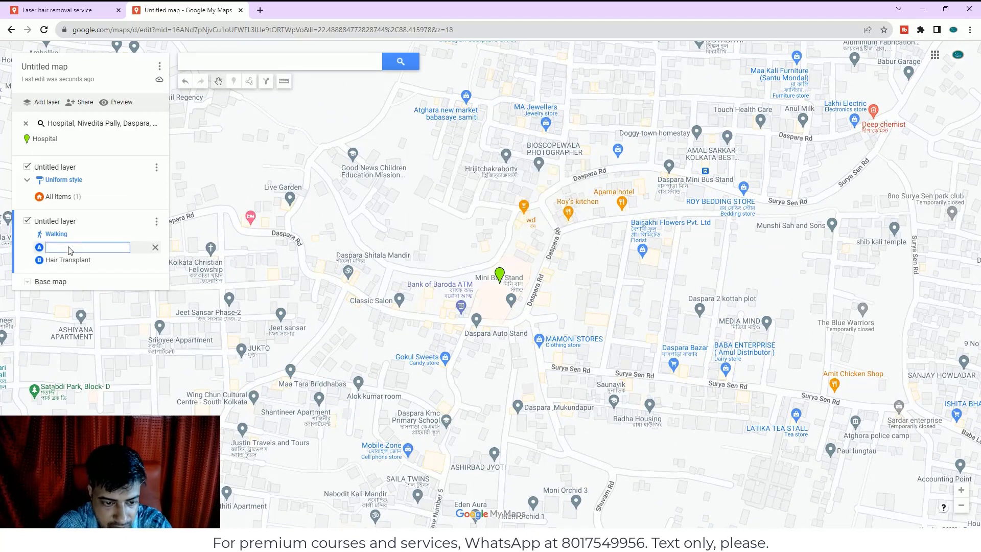
text(Hospital)
click(102, 264)
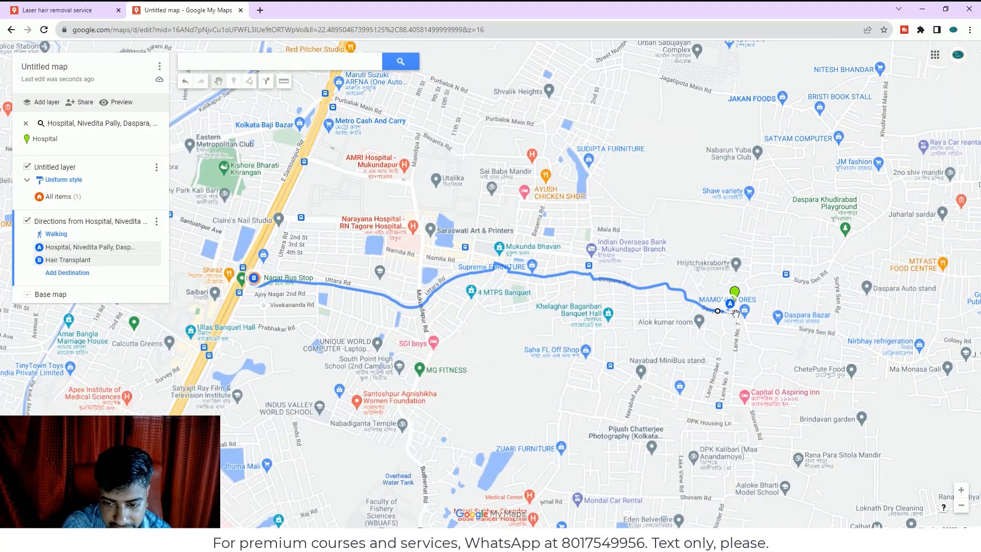
click(57, 235)
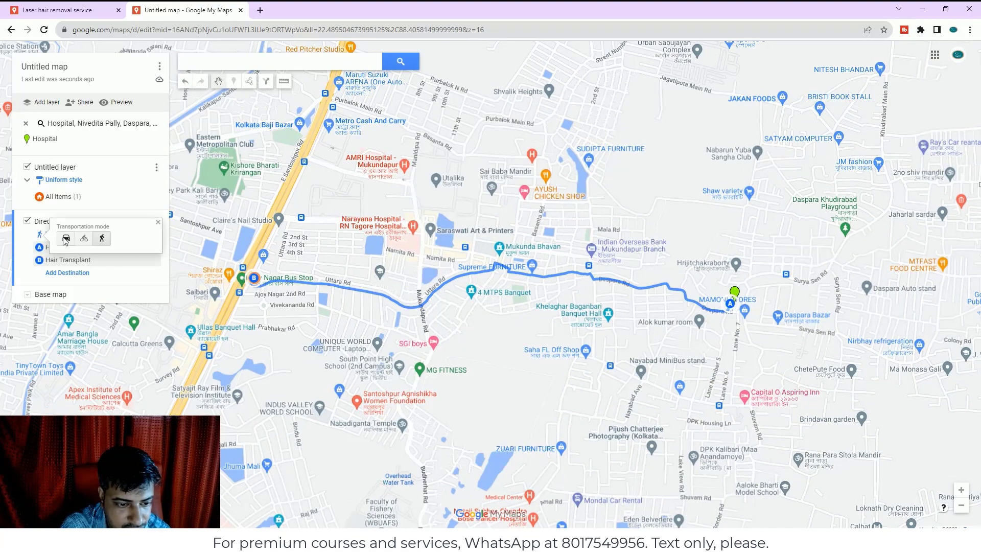
click(67, 239)
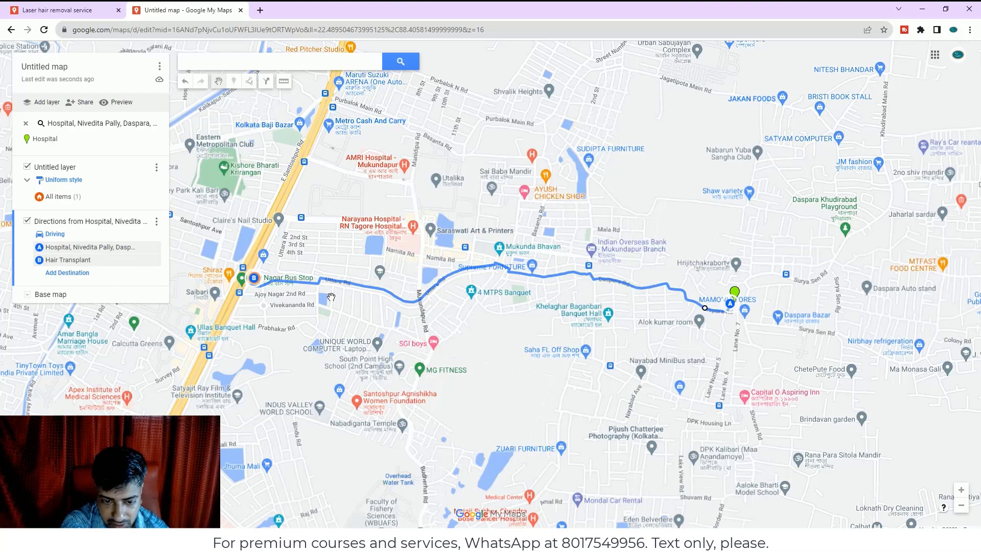
Open the details of Narayana Hospital - RN Tagore Hospital, Mukundapur near the route and select its name
scroll(350, 280, down, 1)
scroll(398, 280, up, 1)
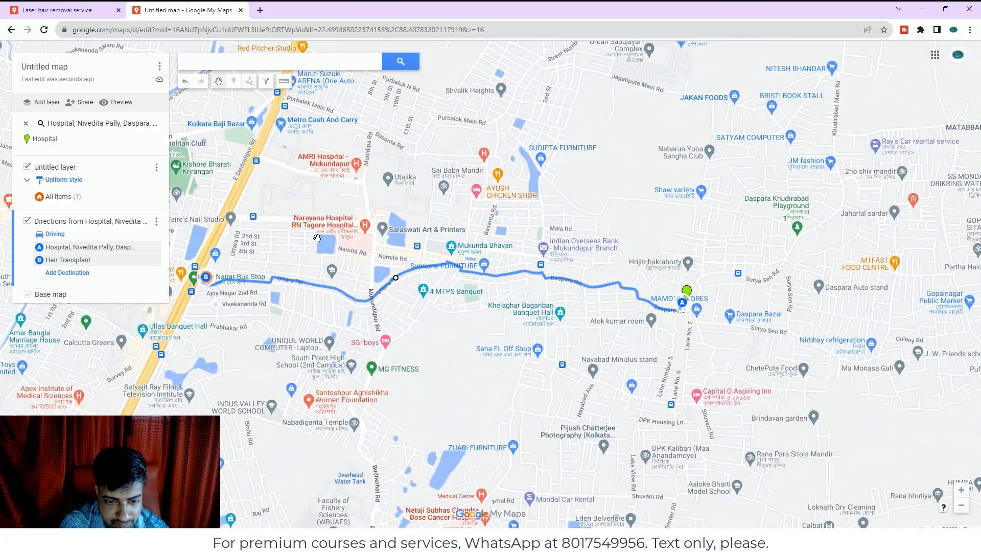
click(366, 235)
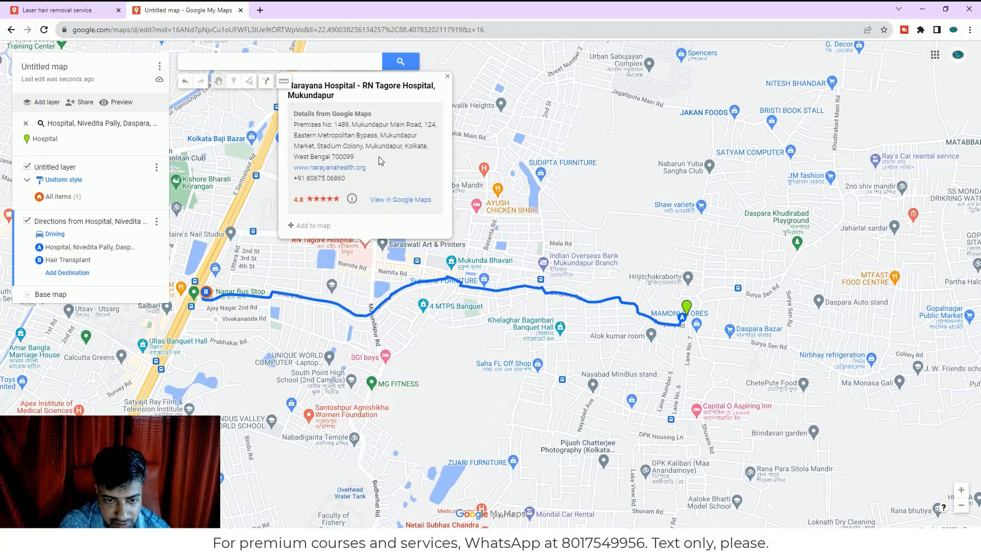
drag(332, 97, 293, 86)
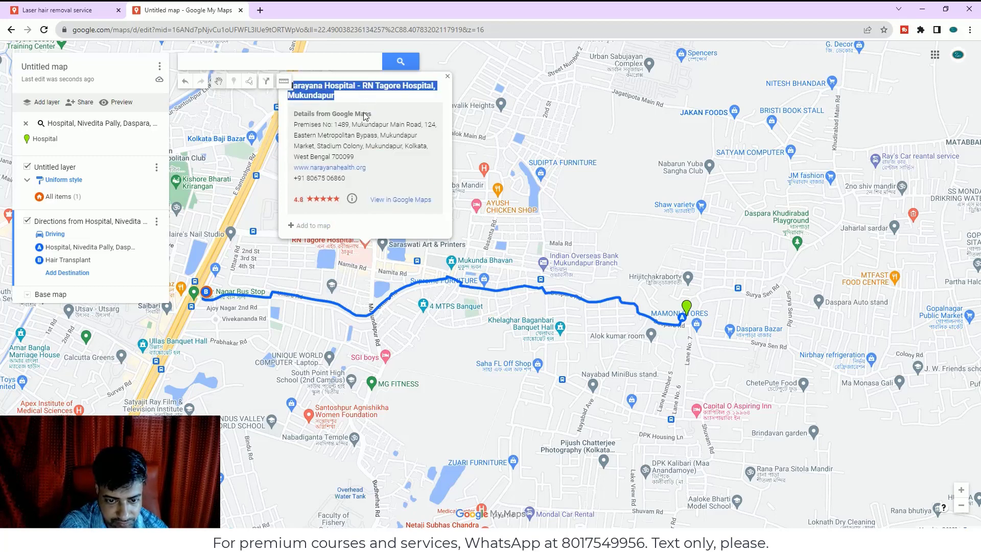
click(331, 92)
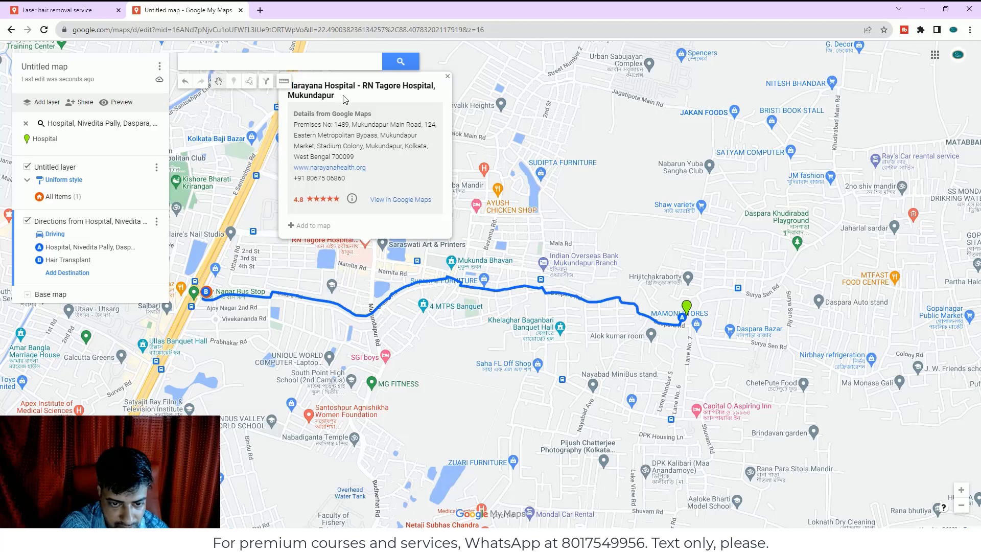
drag(335, 99, 301, 87)
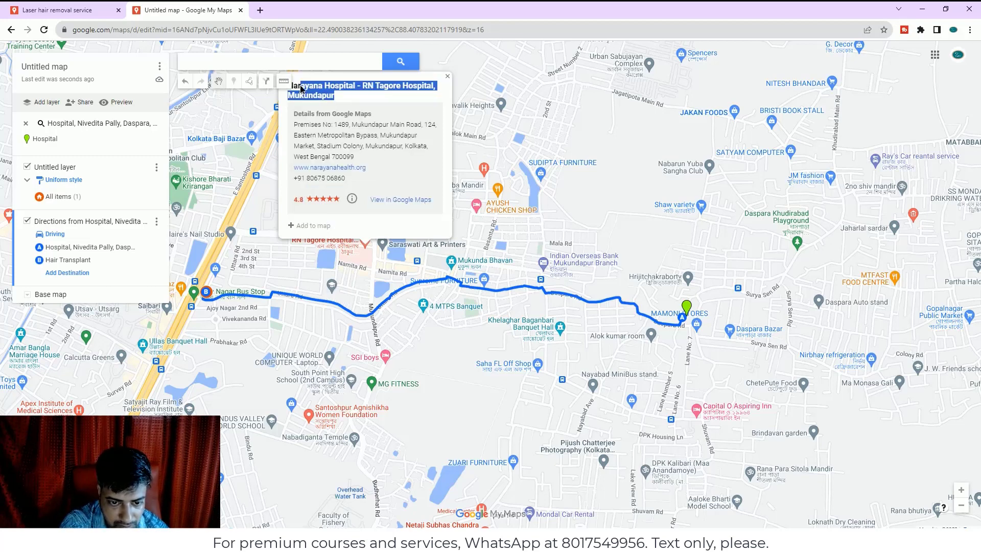
Try to add Narayana Hospital - RN Tagore Hospital to the map while the directions layer is active, dismissing the notices
click(311, 228)
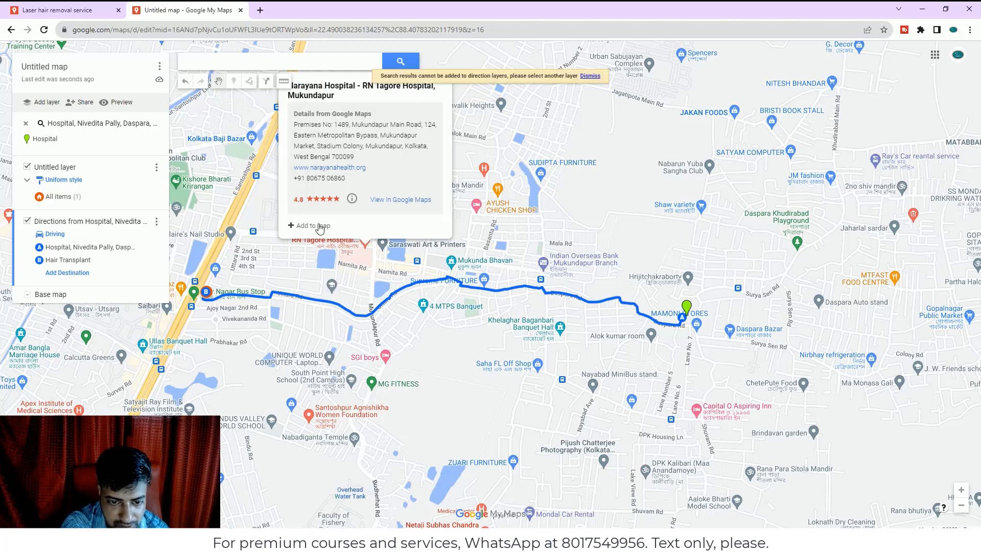
click(318, 228)
click(319, 228)
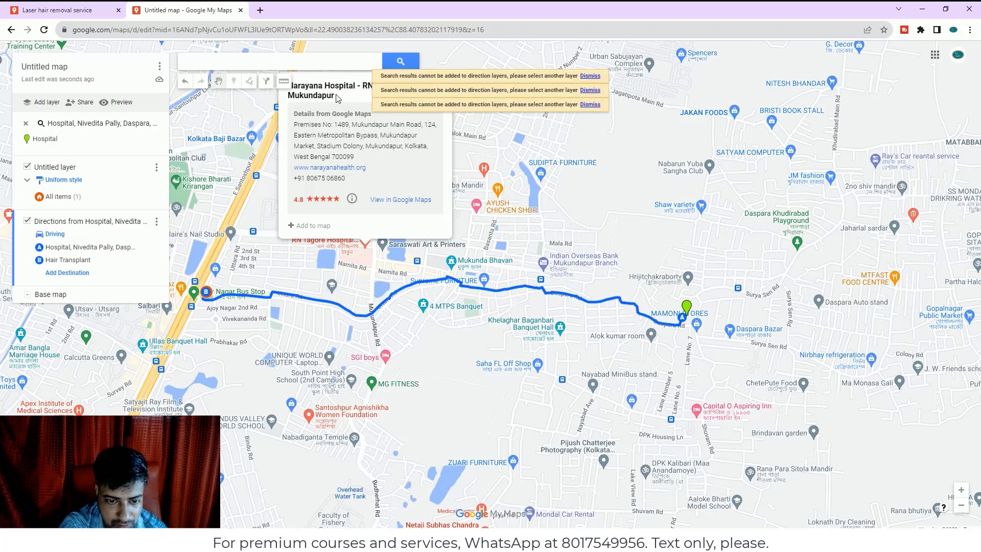
click(324, 228)
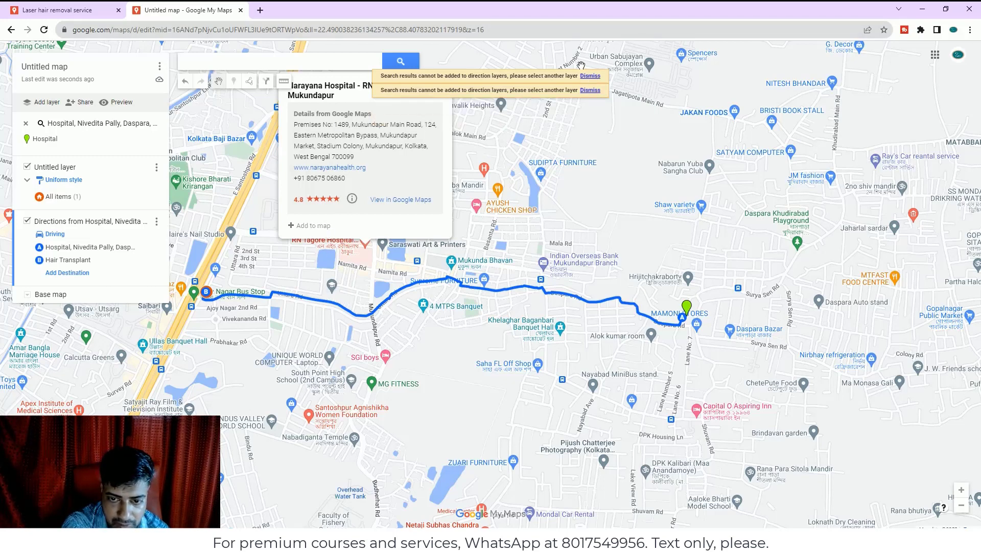
click(590, 77)
click(591, 77)
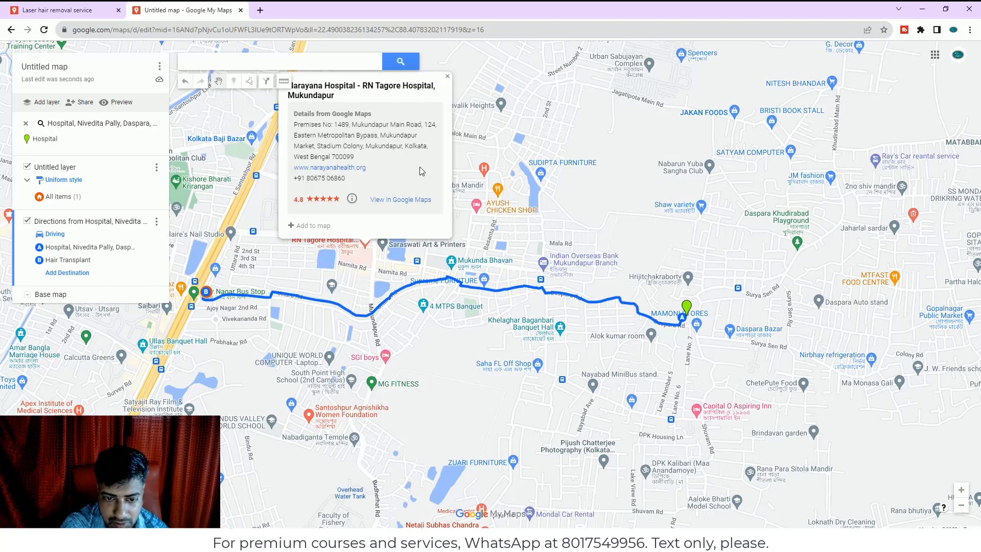
click(319, 228)
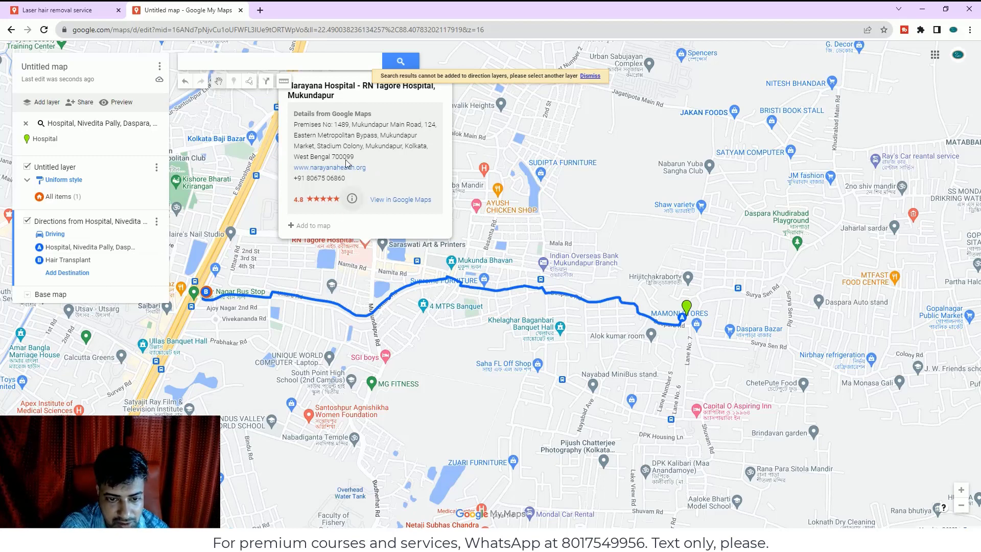
Add Narayana Hospital - RN Tagore Hospital, Mukundapur as the third stop of the driving directions
drag(342, 101, 294, 90)
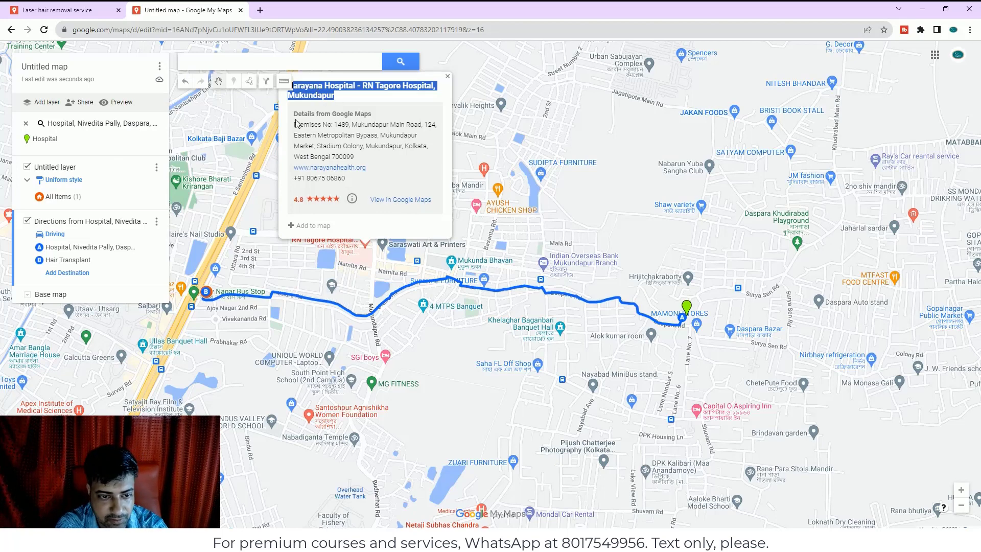
click(71, 276)
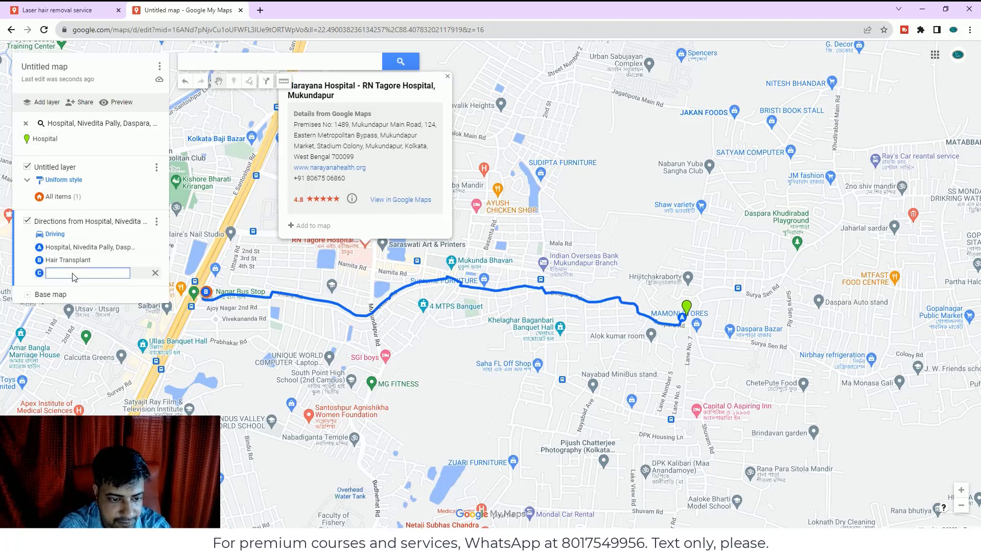
key(ctrl+v)
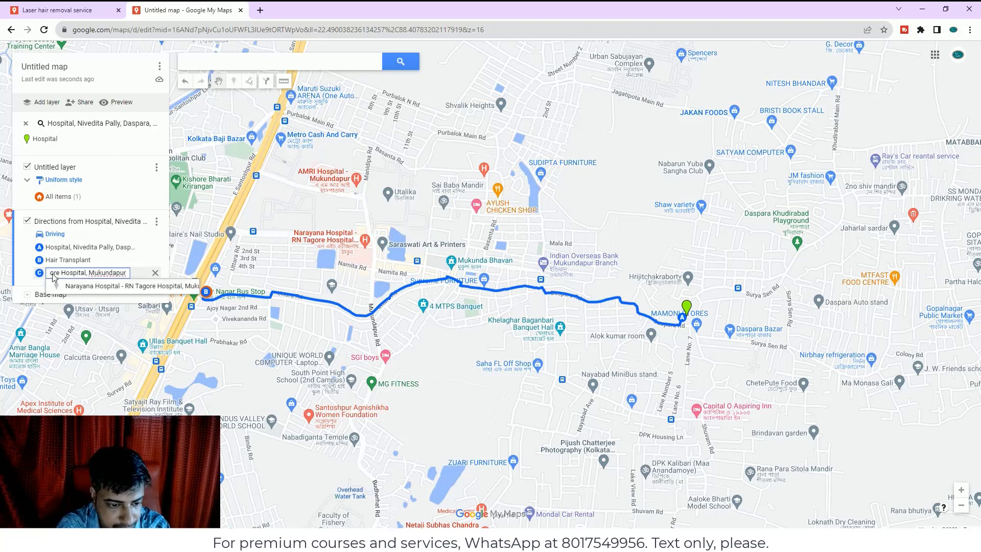
click(80, 289)
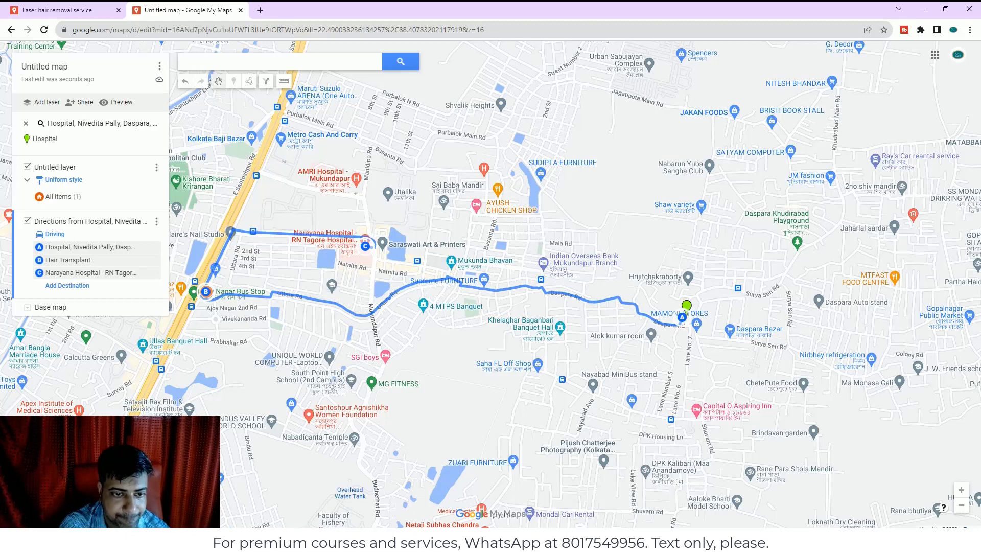
Add a new layer to the map and name it "Hair transplantation clinic"
click(206, 58)
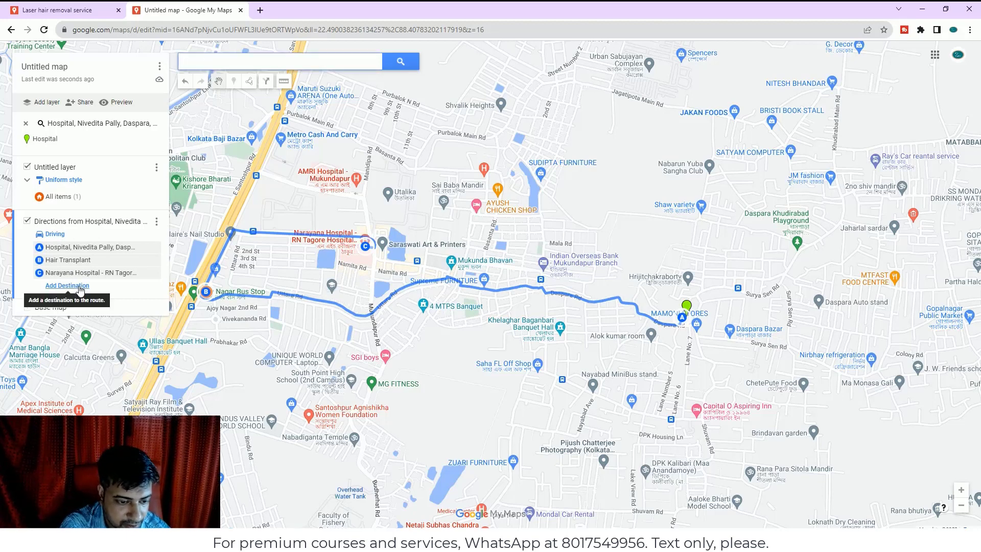
click(47, 105)
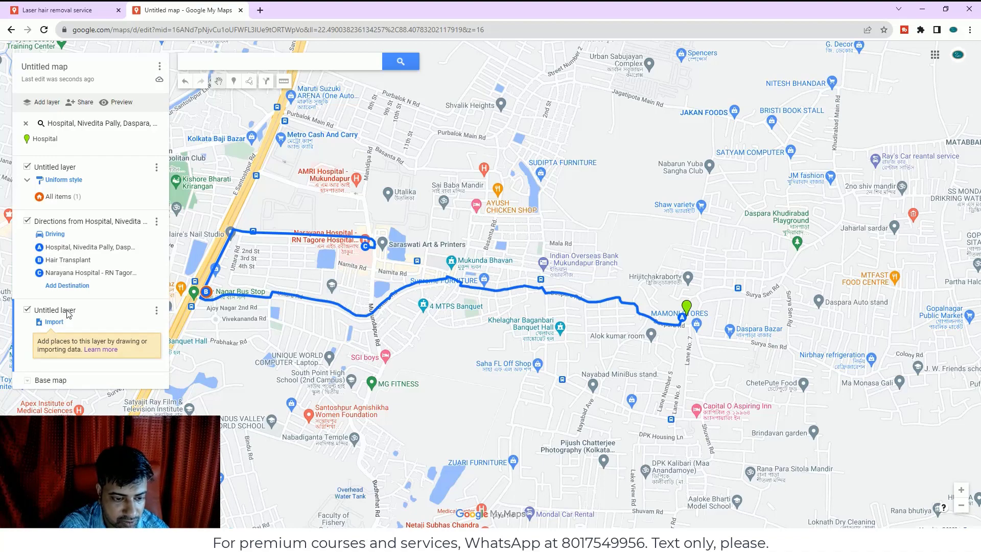
click(65, 311)
click(473, 284)
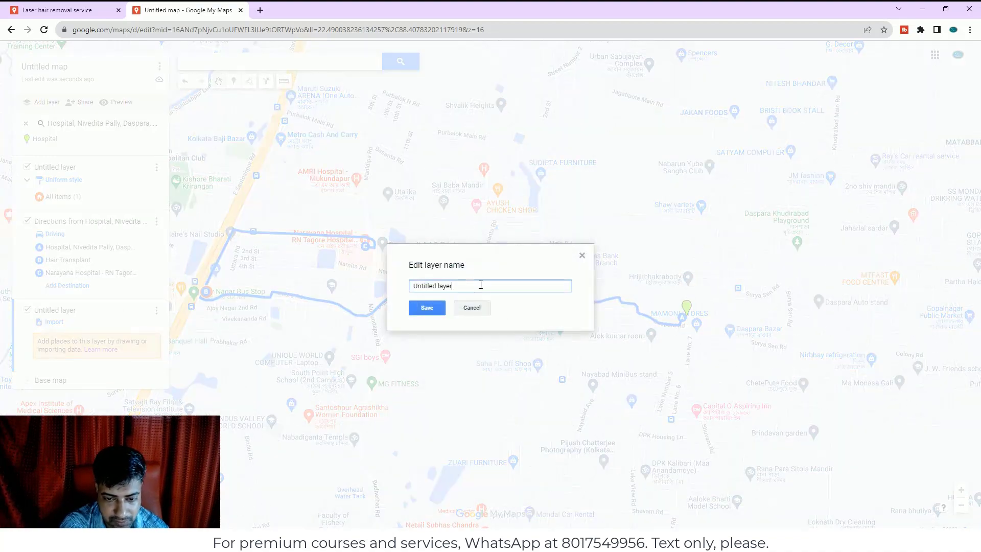
key(alt+Tab)
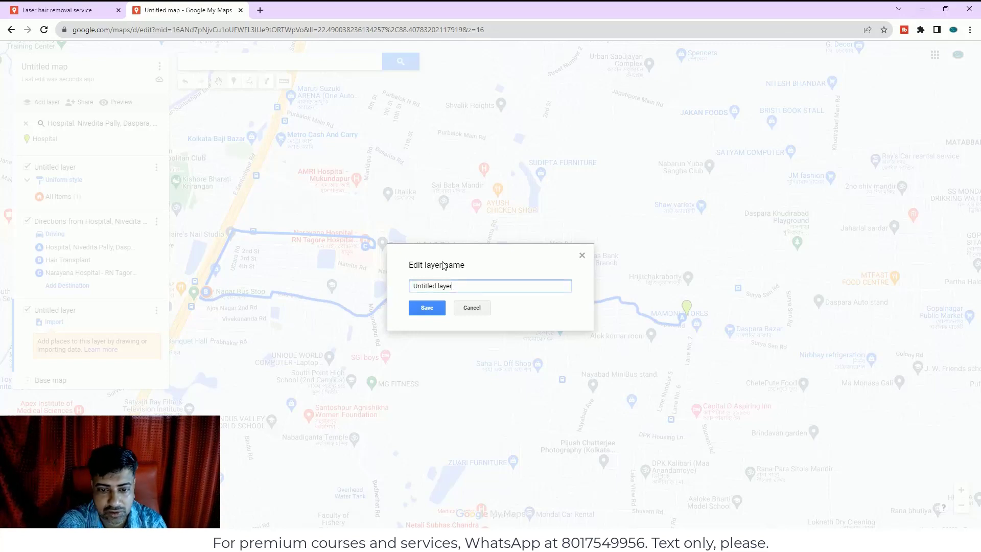
drag(452, 285, 414, 285)
key(BackSpace)
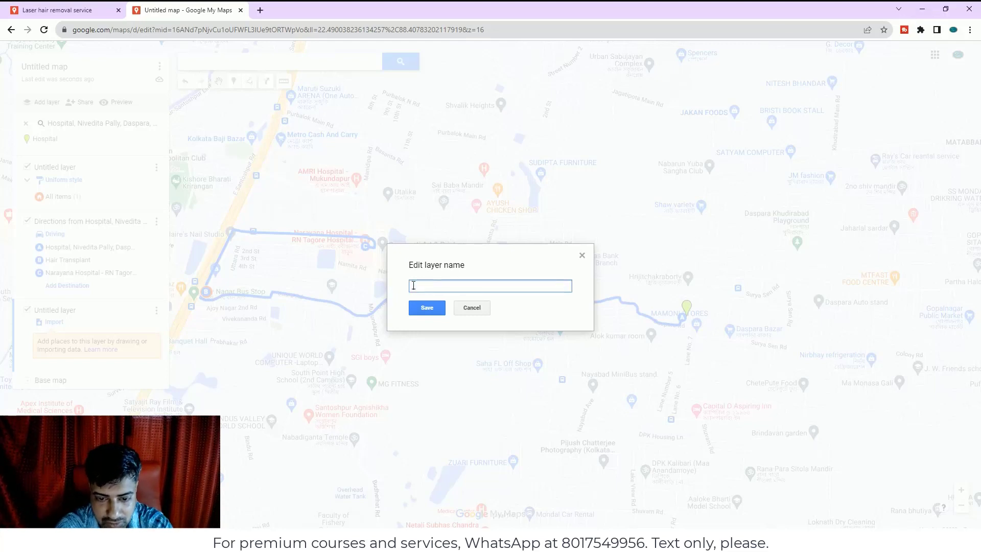
text(Hair transplantation clinic)
click(432, 308)
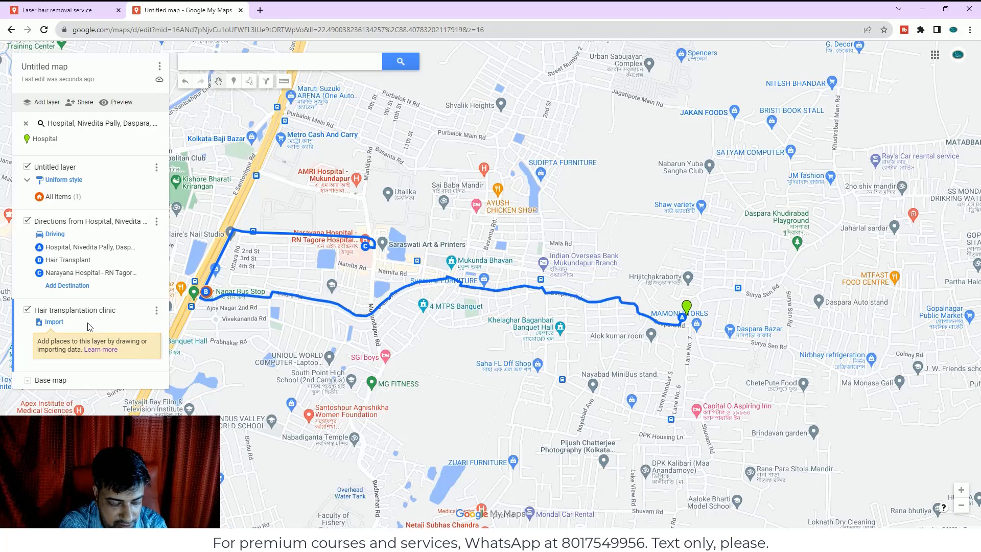
click(157, 310)
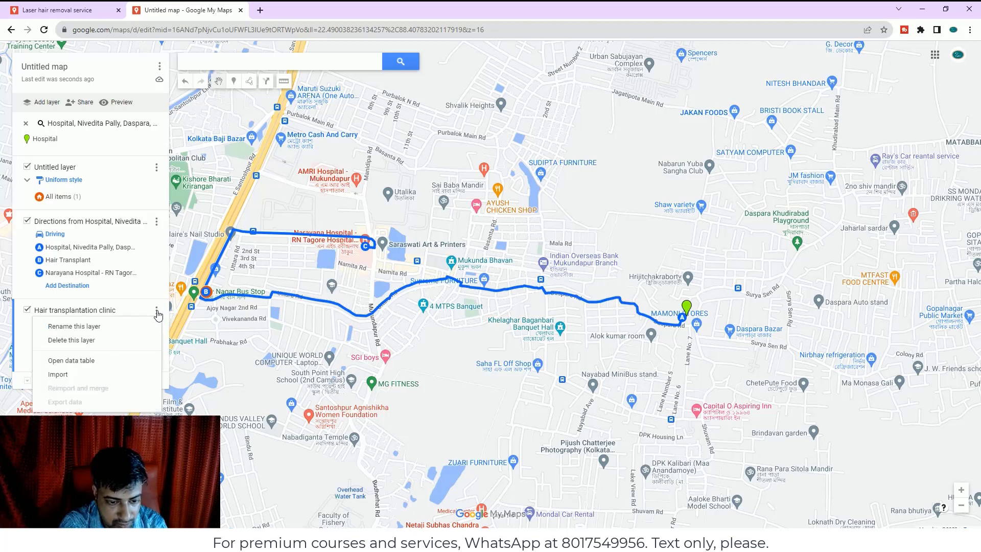
click(119, 326)
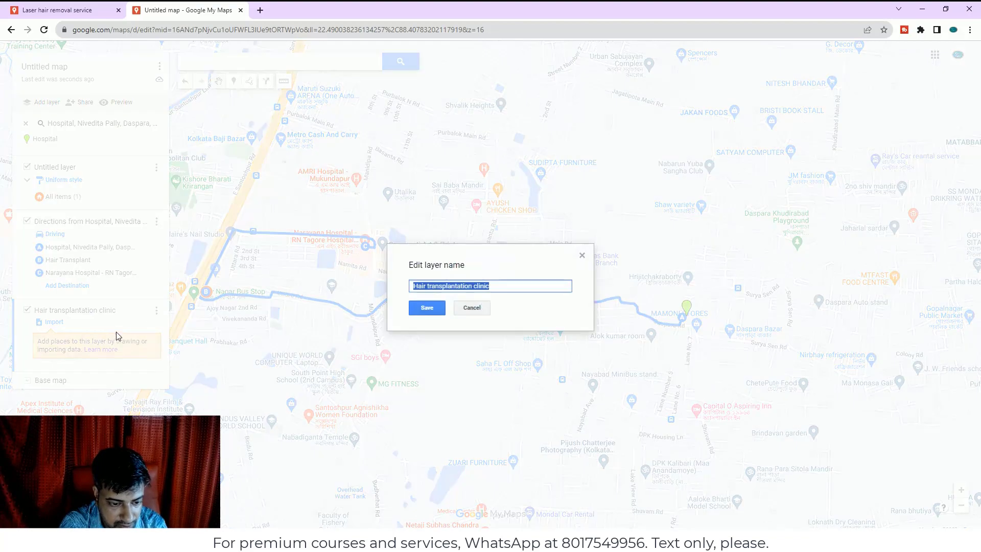
click(583, 256)
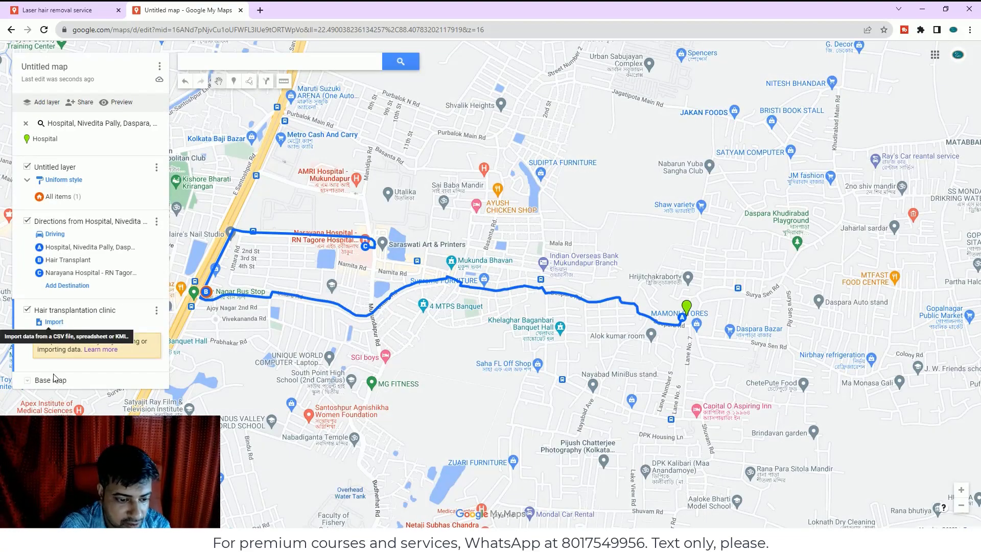
click(156, 310)
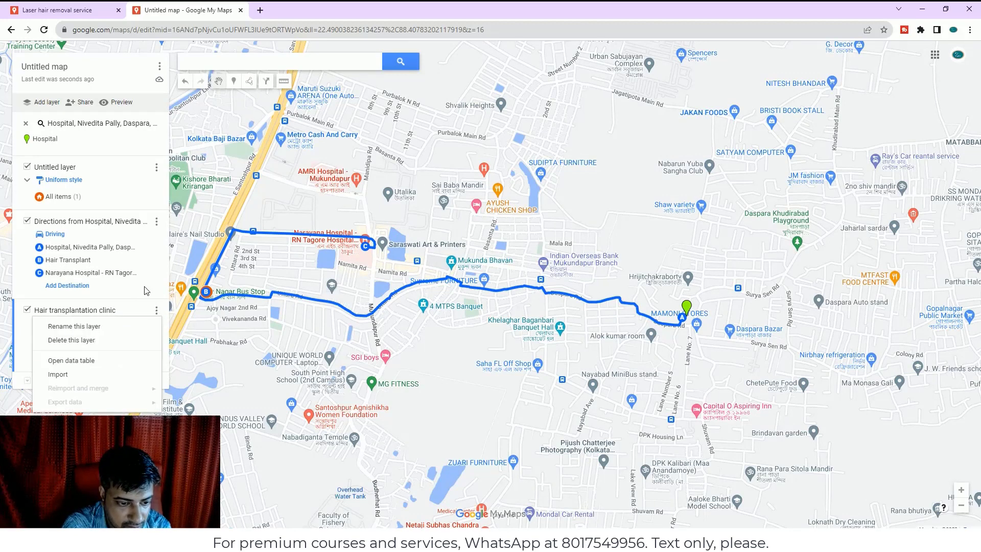
click(148, 291)
Extend the driving route from Narayana Hospital through a point at Sudipta Furniture to the green Hospital marker in Nivedita Pally
click(61, 290)
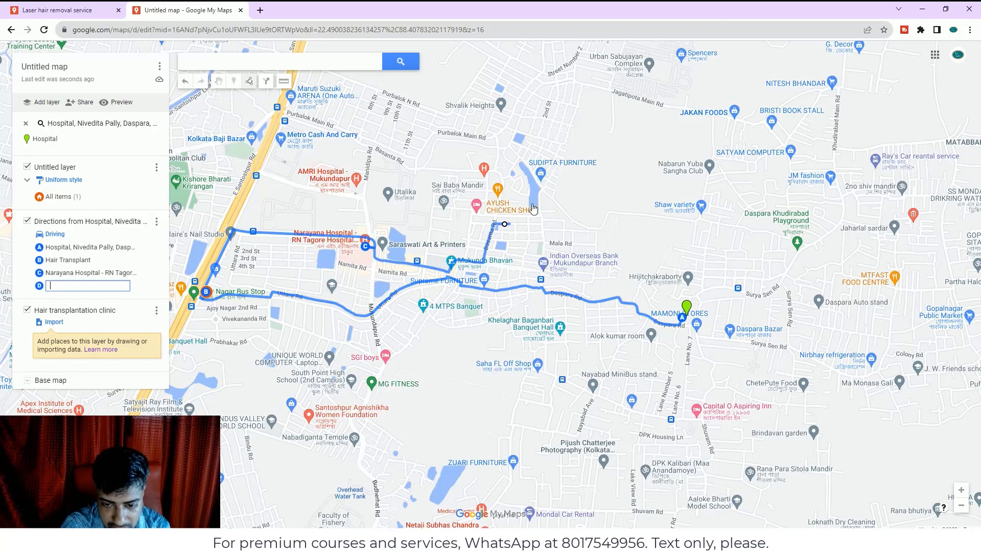
click(541, 175)
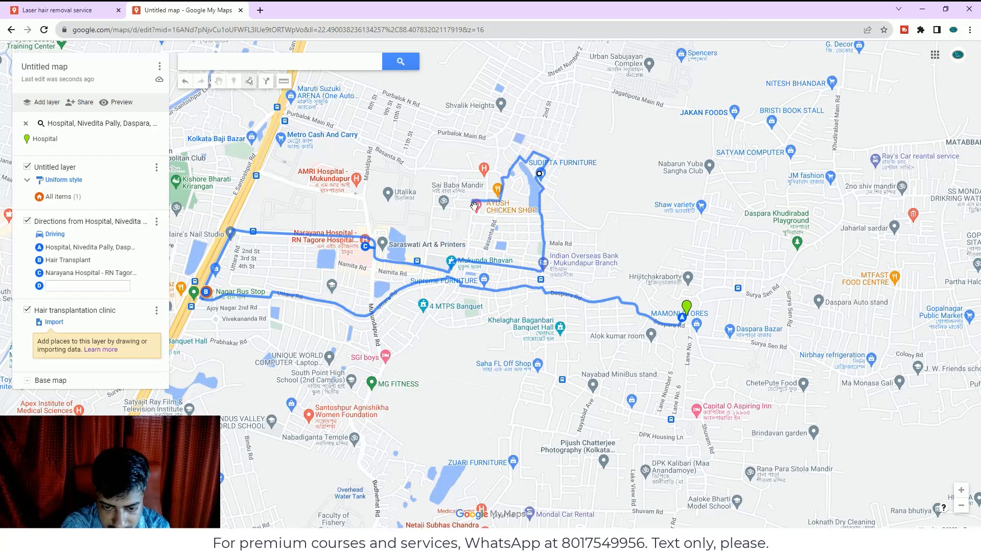
drag(483, 209, 480, 209)
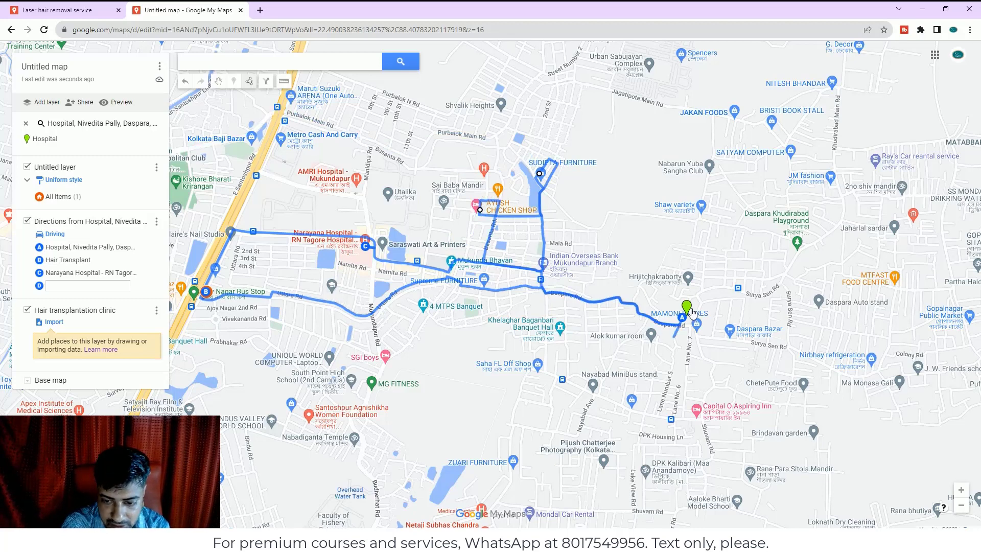
drag(688, 311, 686, 313)
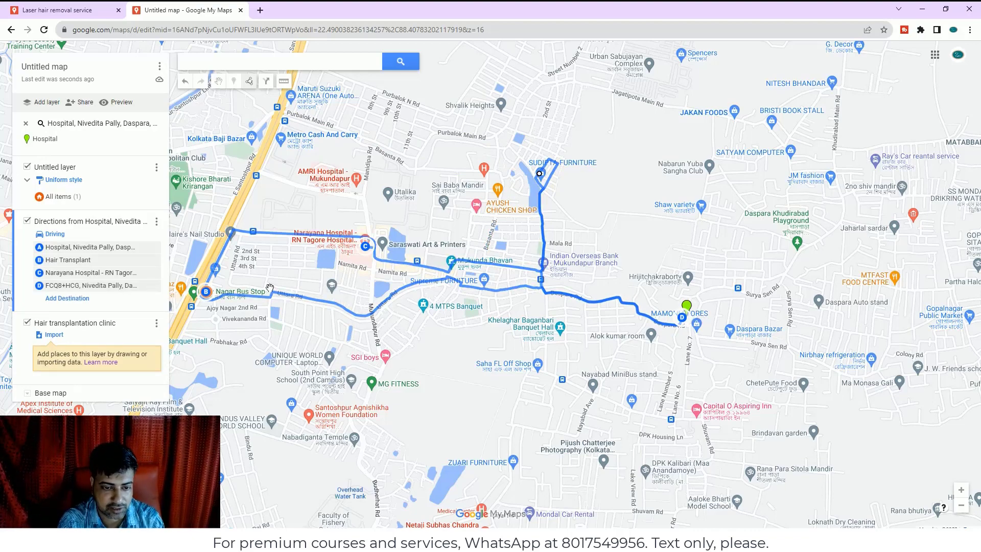
Import the circle with its center point into the Hair transplantation clinic layer
scroll(269, 289, down, 1)
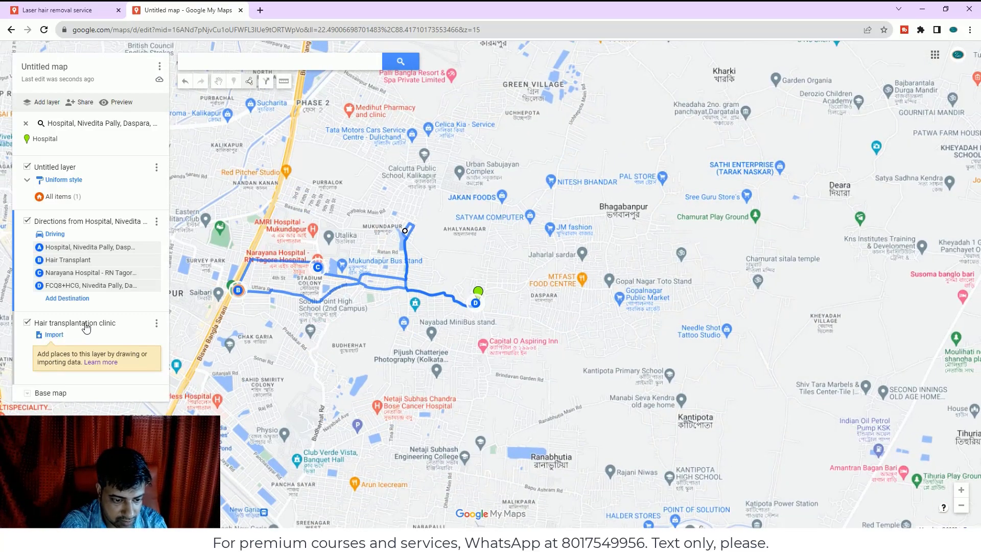
click(87, 327)
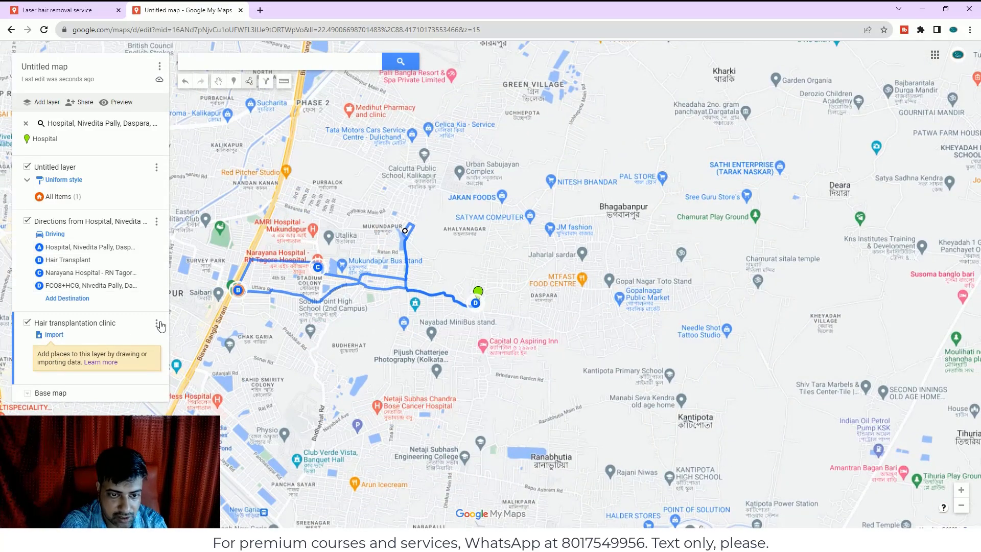
click(54, 336)
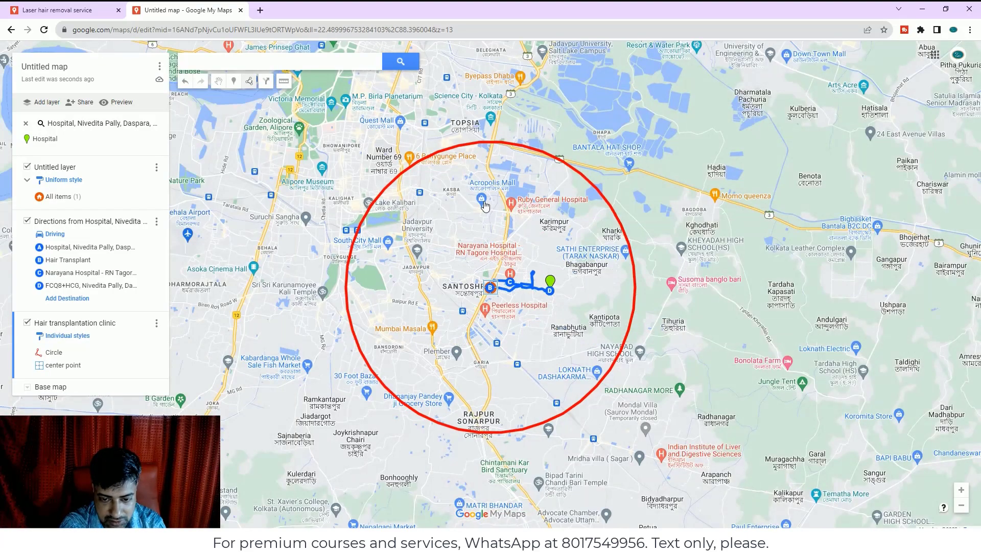
Place a marker on the red circle's northern edge near Topsia, keeping its default name
click(238, 85)
click(467, 143)
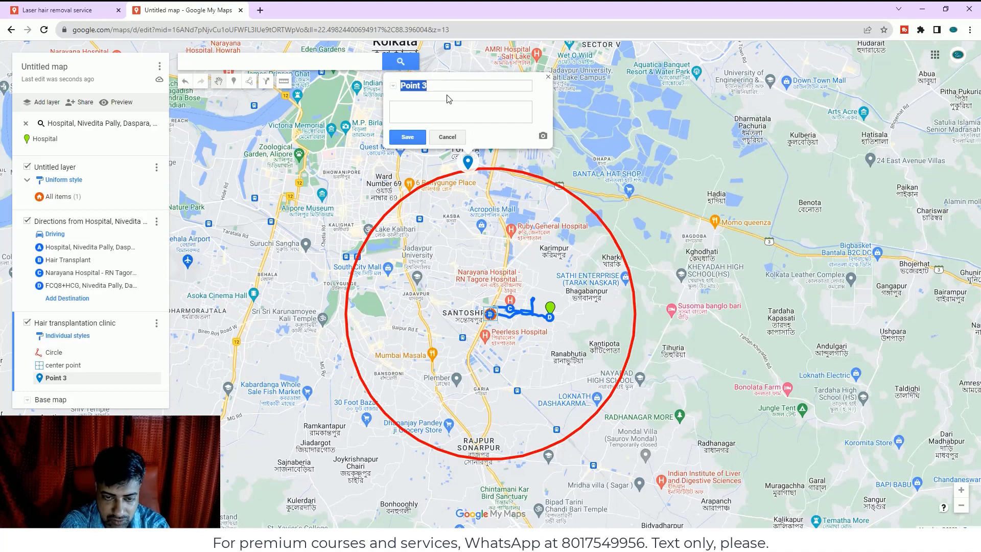
drag(446, 87, 372, 90)
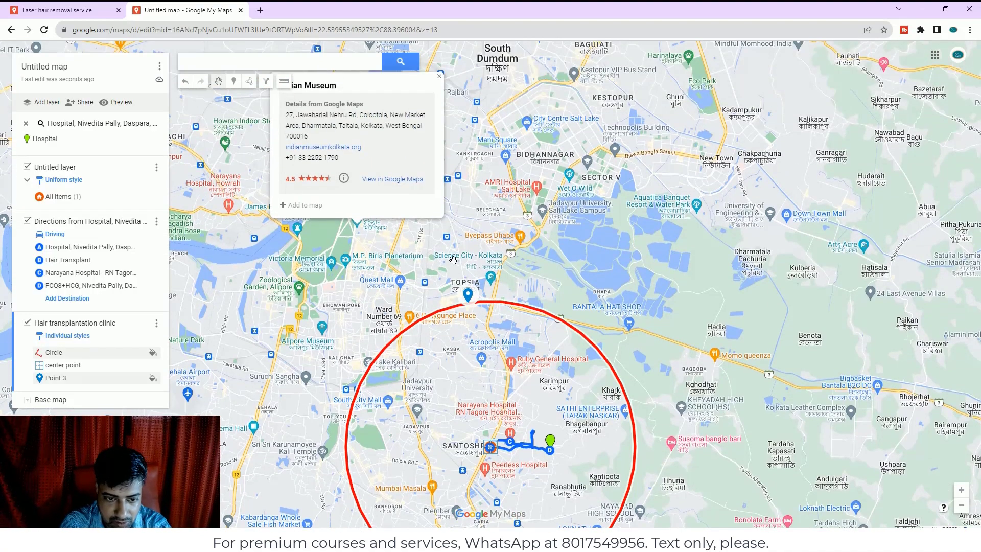
Place a row of closely spaced markers clockwise along the red circle from its northern edge near Topsia to its easternmost point
click(234, 80)
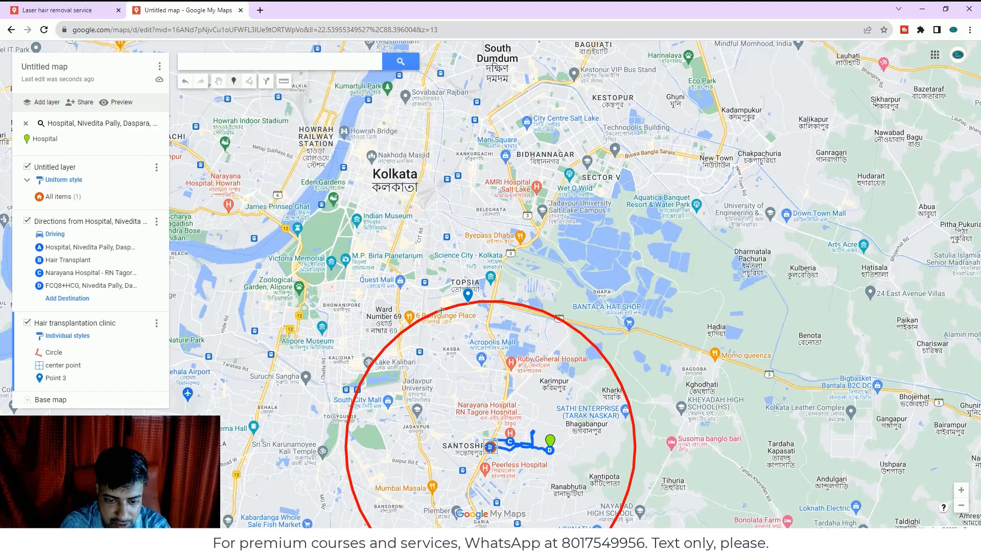
click(480, 301)
click(496, 300)
click(512, 300)
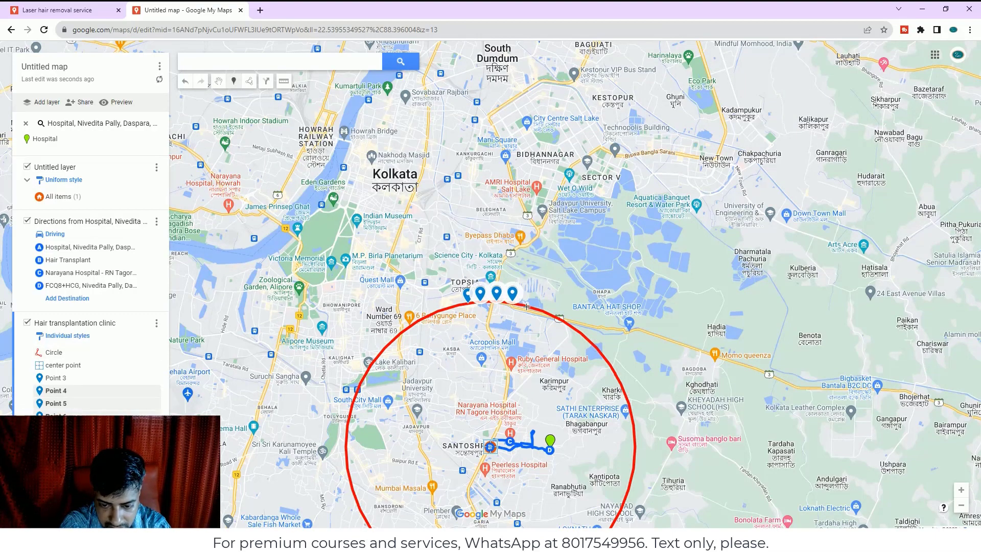
click(522, 304)
click(536, 309)
click(548, 313)
click(568, 322)
click(582, 337)
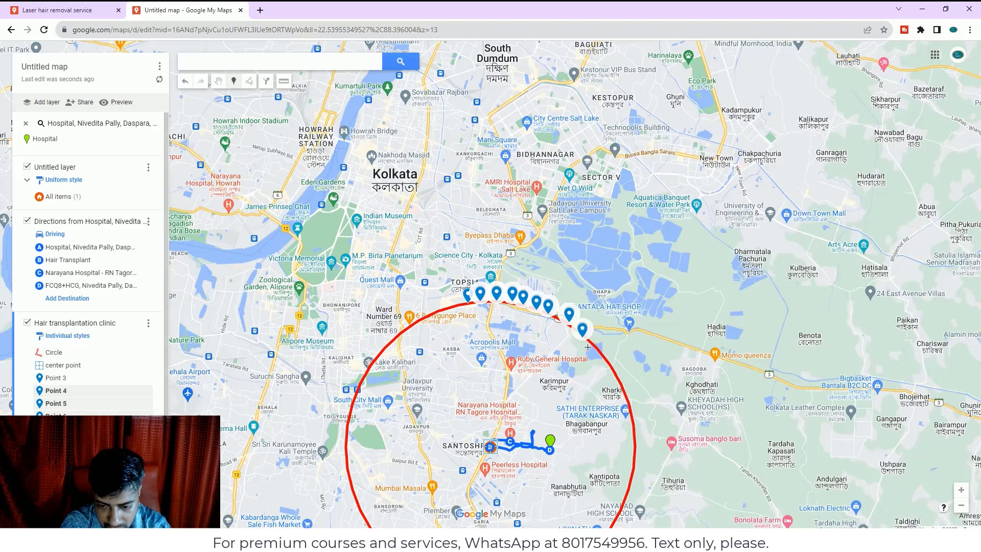
click(597, 347)
click(604, 358)
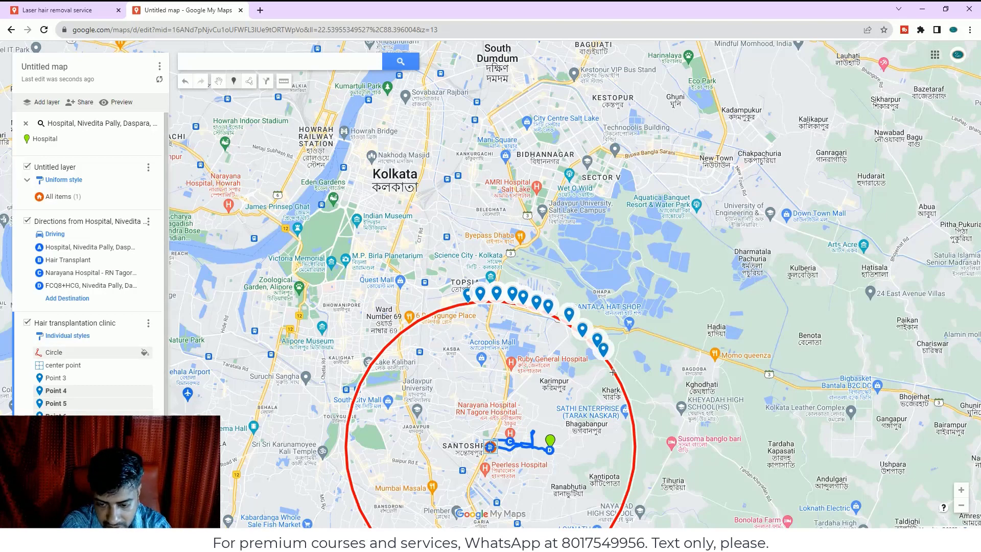
click(612, 367)
click(618, 373)
click(625, 388)
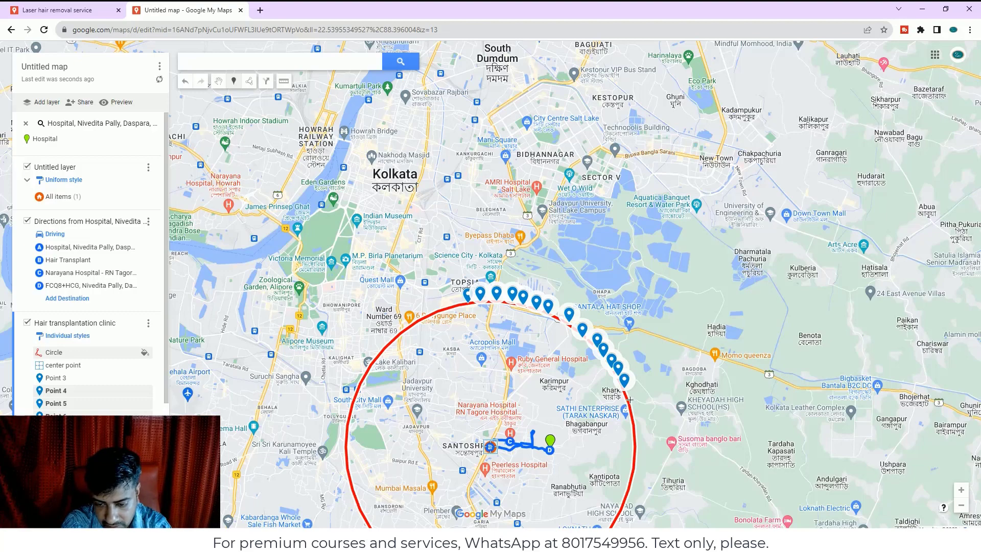
click(629, 399)
click(630, 411)
click(634, 420)
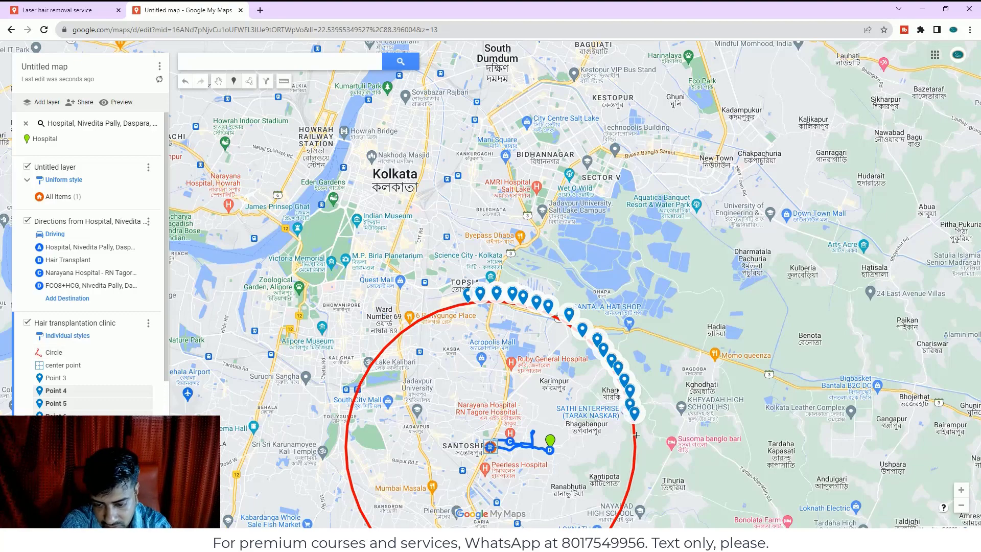
click(636, 432)
click(637, 441)
click(637, 450)
Place closely spaced markers clockwise along the red circle's southeastern arc, from its easternmost point to its southern edge near Rajpur Sonarpur
key(ctrl+minus)
key(ctrl+minus)
key(ctrl+minus)
key(ctrl+minus)
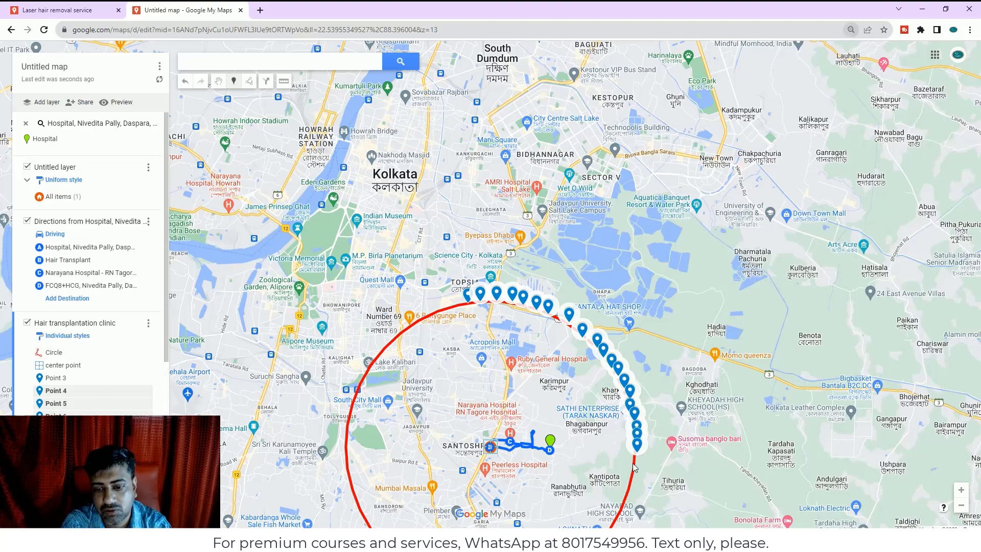
key(ctrl+plus)
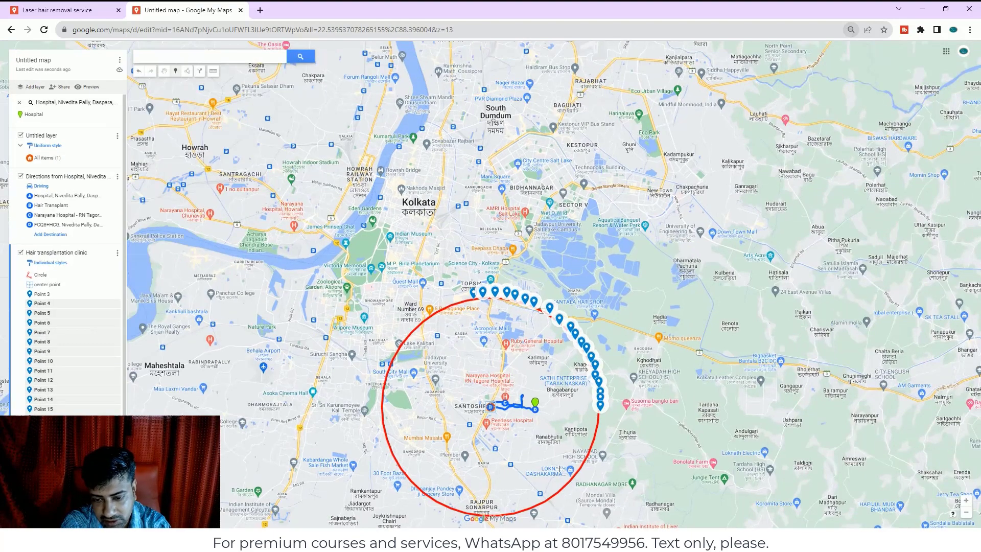
click(598, 415)
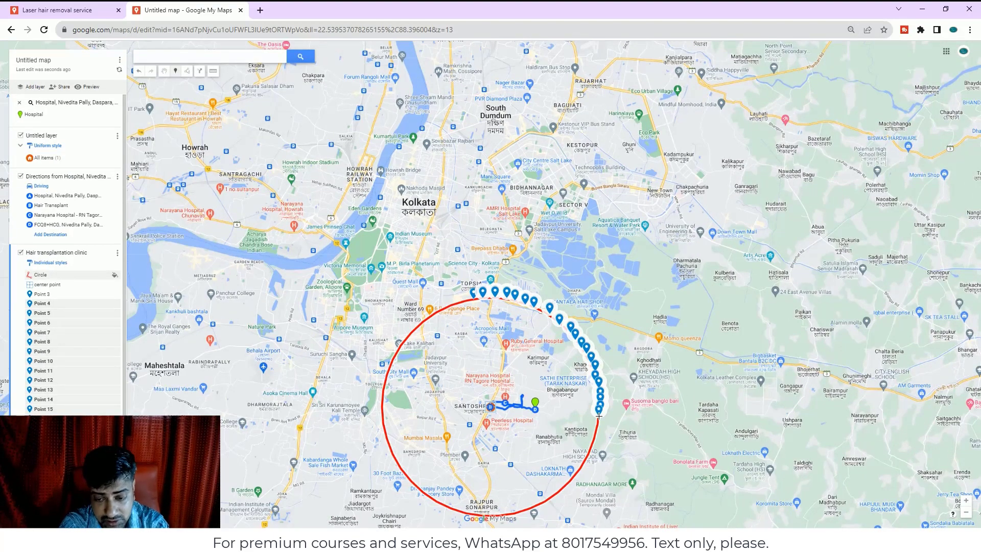
click(597, 429)
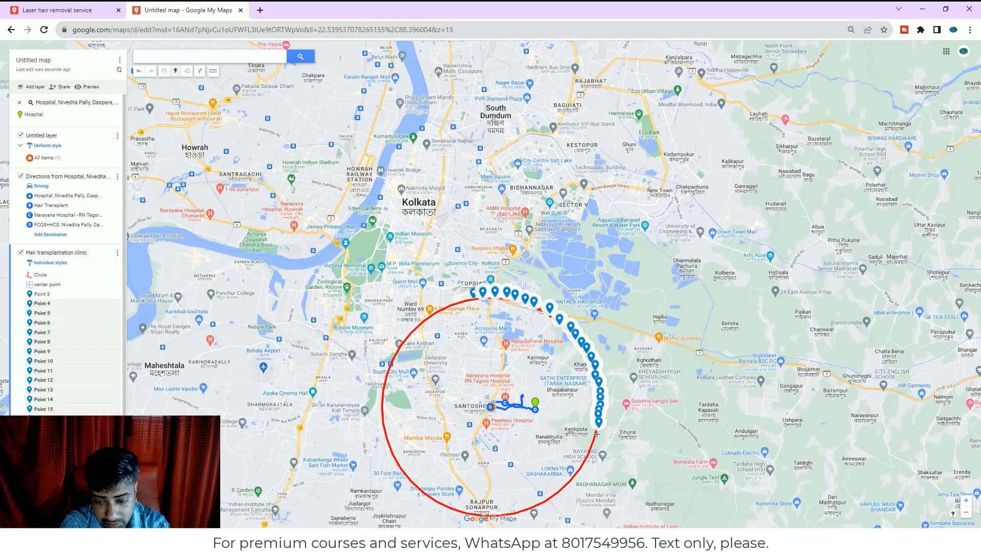
click(596, 437)
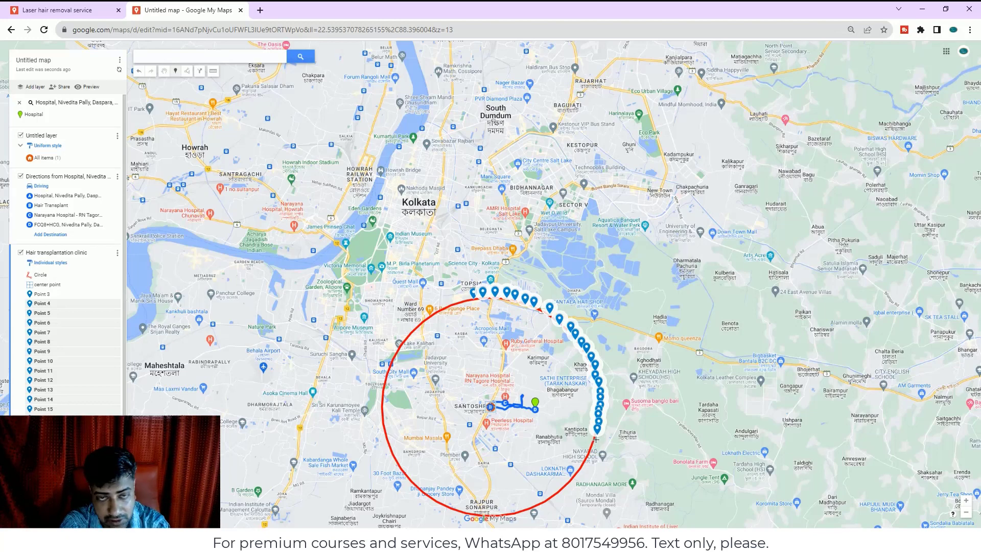
click(594, 442)
click(591, 449)
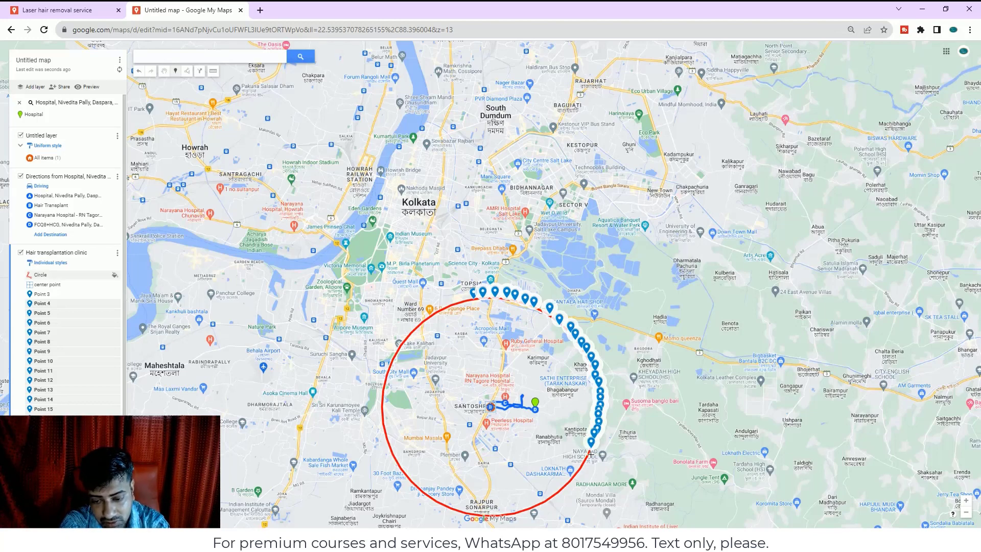
click(588, 456)
click(586, 462)
click(583, 466)
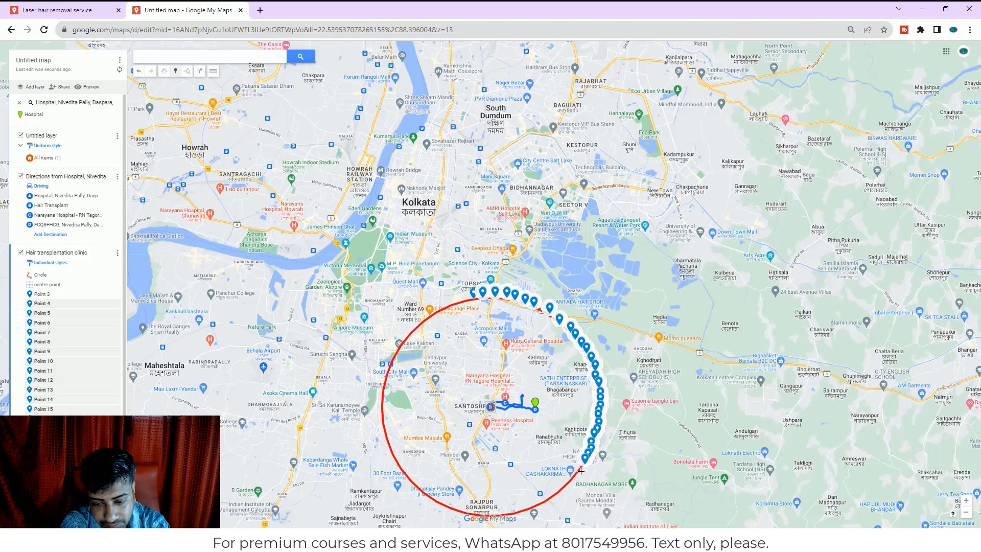
click(580, 470)
click(576, 475)
click(571, 480)
click(566, 483)
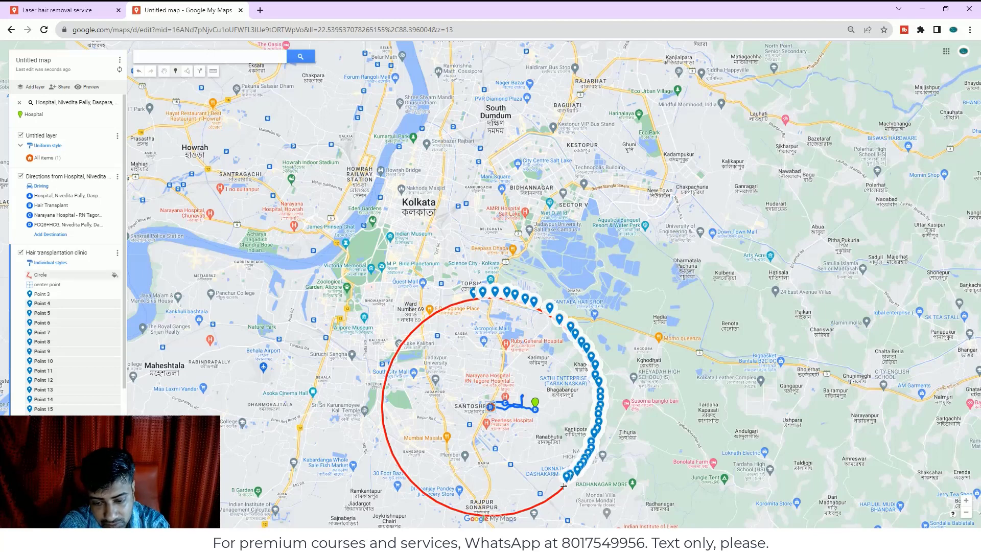
click(562, 487)
click(556, 493)
click(550, 498)
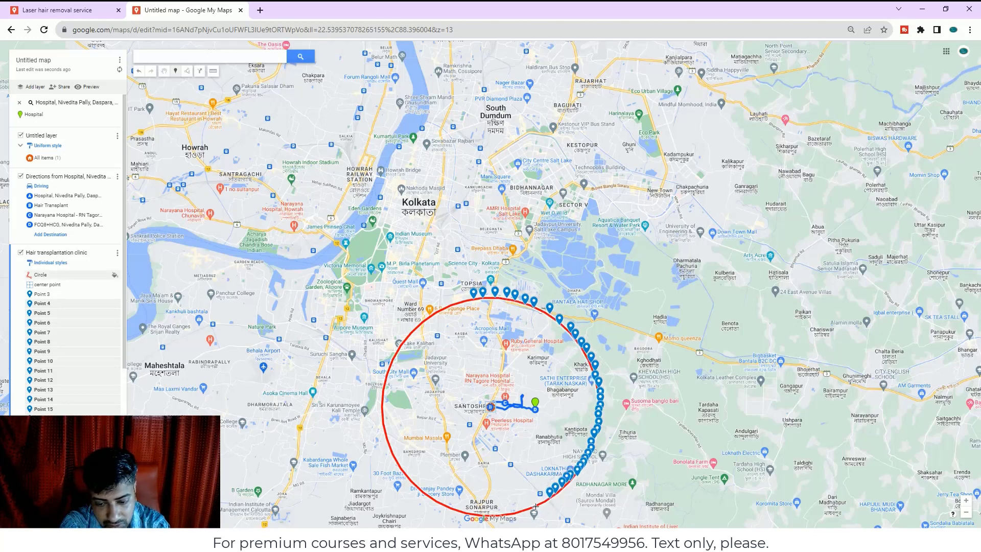
click(542, 502)
click(535, 506)
click(530, 509)
click(517, 513)
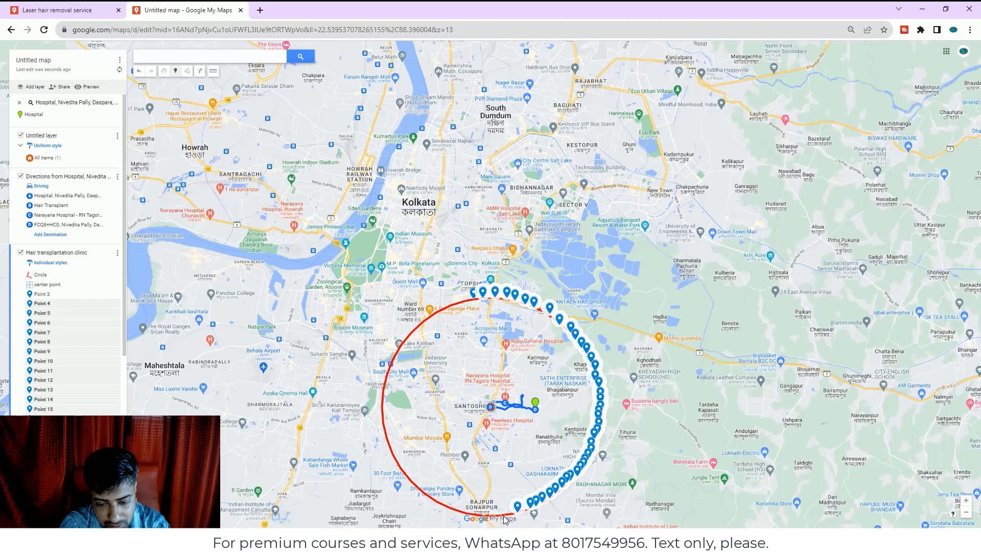
click(507, 513)
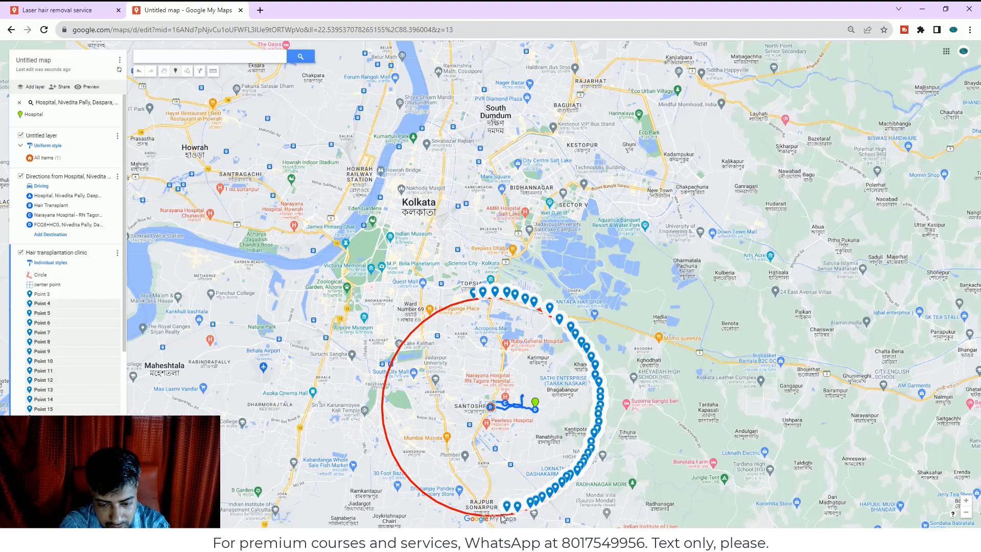
Place closely spaced markers counterclockwise along the red circle from the northern edge near Topsia to its western side near Tollygunge
key(ctrl+plus)
key(ctrl+plus)
key(ctrl+plus)
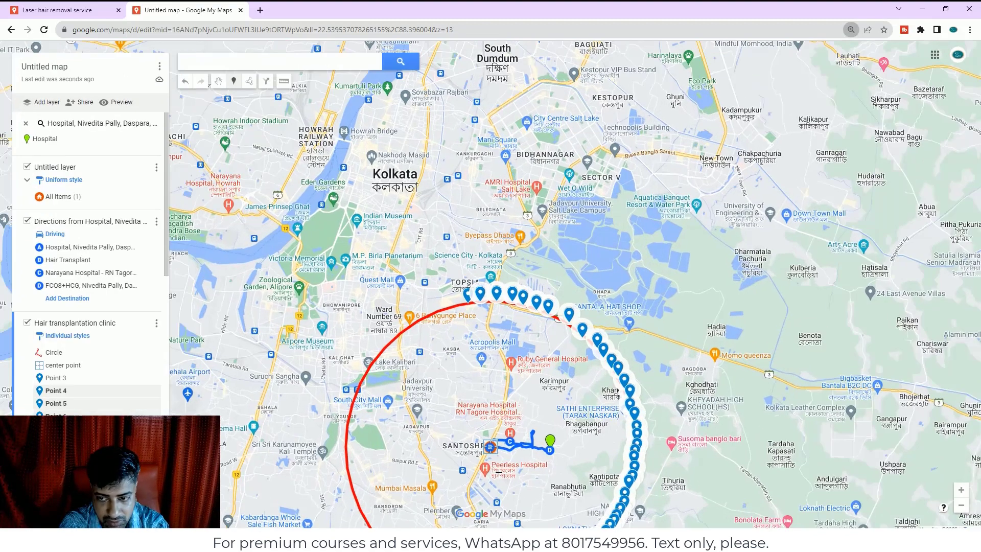
click(452, 304)
click(442, 309)
click(431, 313)
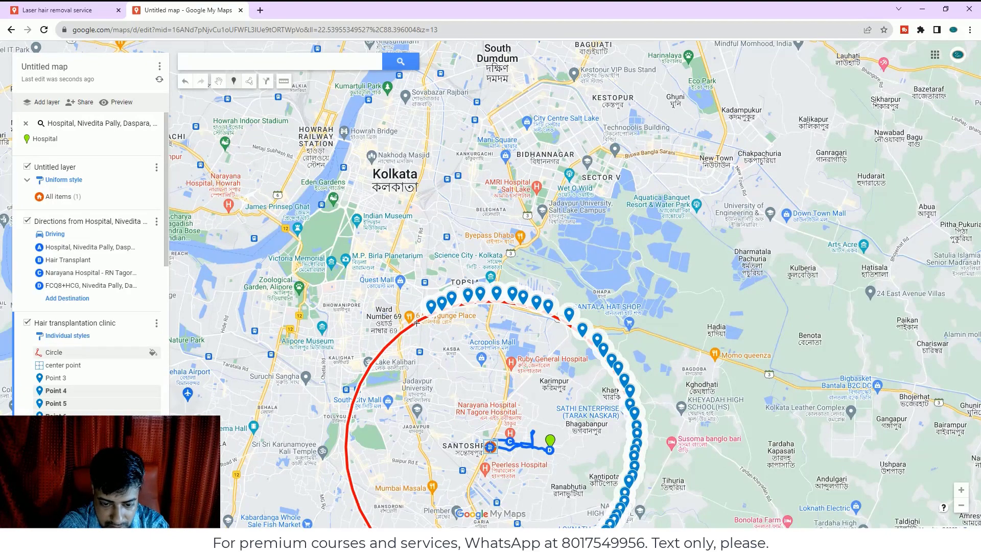
click(418, 319)
click(408, 327)
click(400, 332)
click(391, 343)
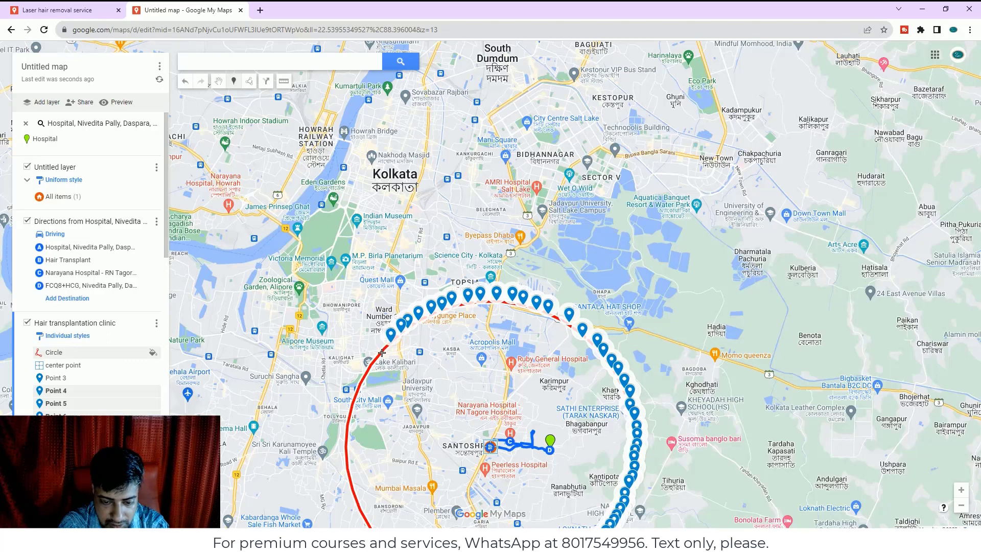
click(383, 351)
click(377, 357)
click(373, 360)
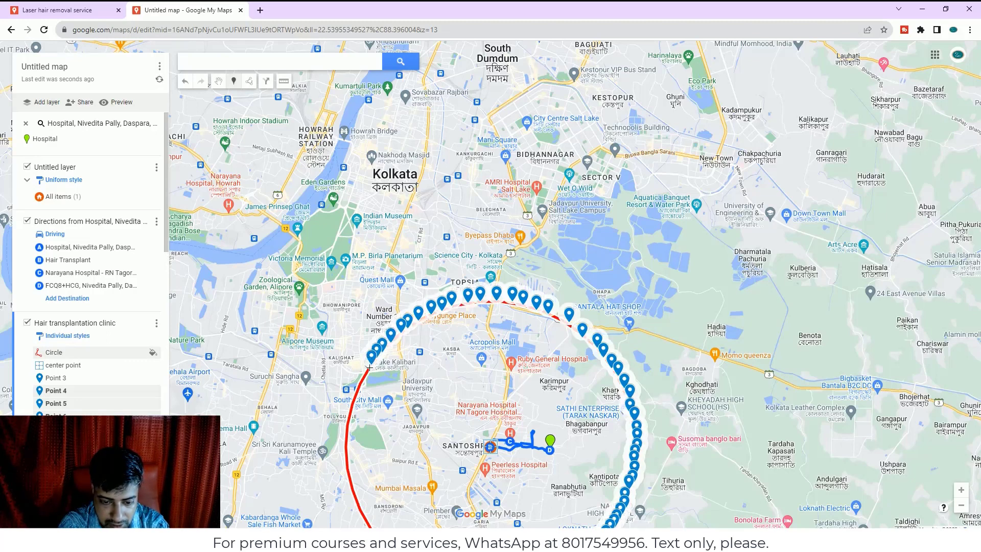
click(370, 366)
click(367, 373)
click(361, 381)
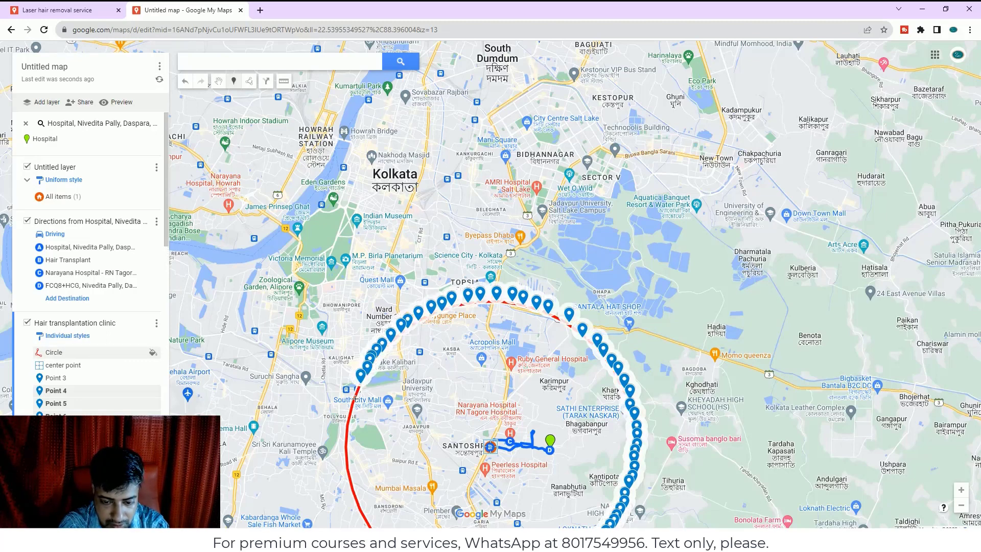
click(358, 389)
click(355, 396)
click(352, 405)
click(350, 414)
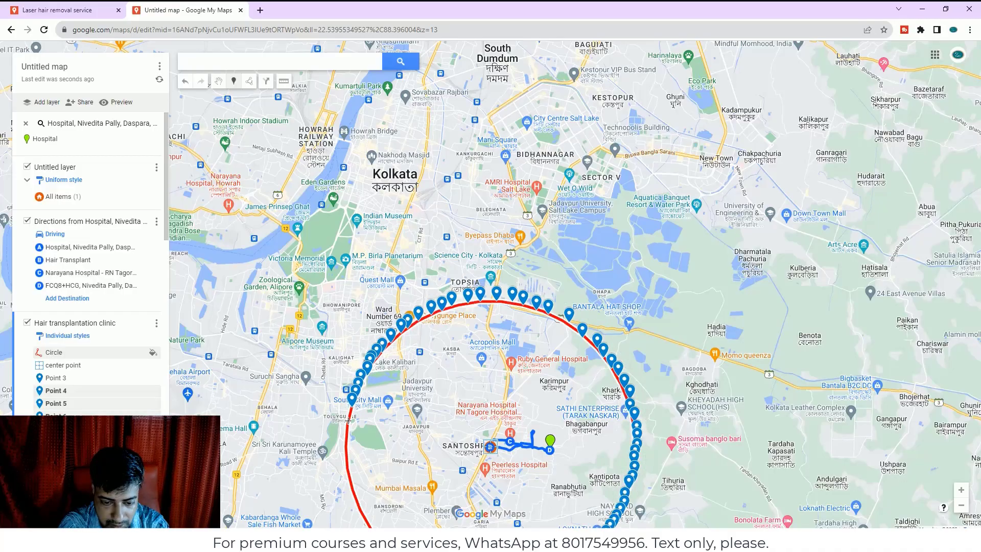
click(349, 422)
Close the marker ring along the circle's southwestern arc down to Rajpur Sonarpur, and fill the gap near Bantala Hat Shop with one marker
scroll(346, 432, down, 1)
scroll(357, 466, down, 2)
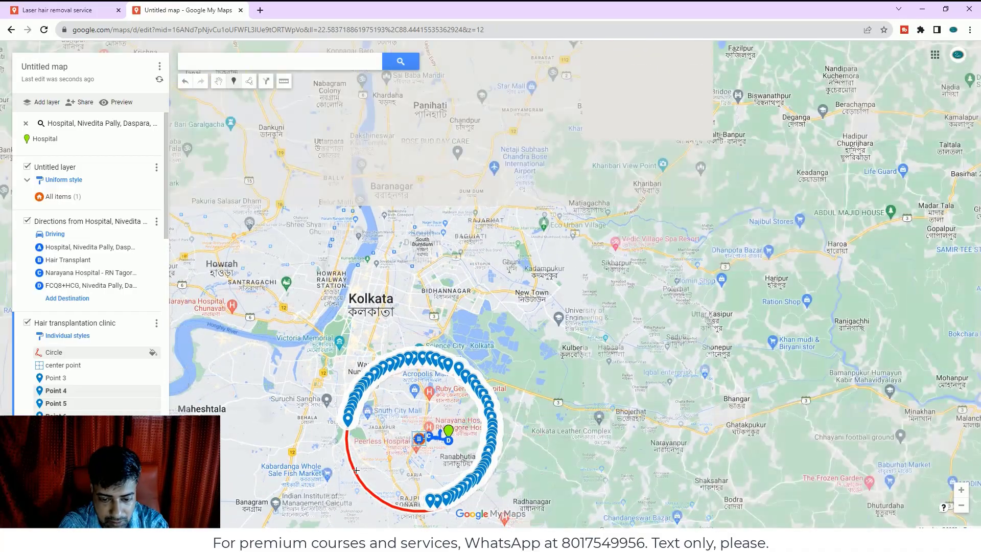
scroll(352, 486, up, 2)
scroll(351, 491, up, 1)
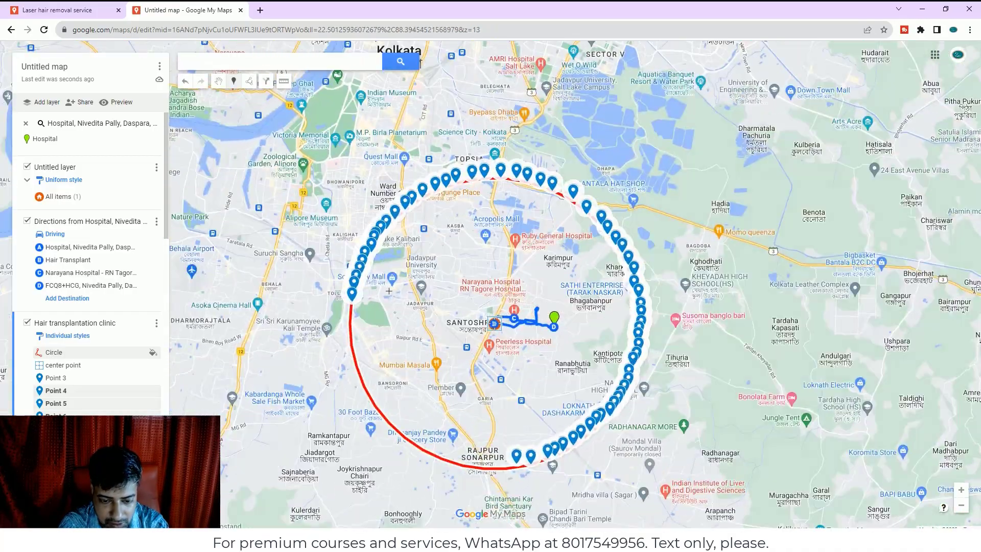
click(350, 306)
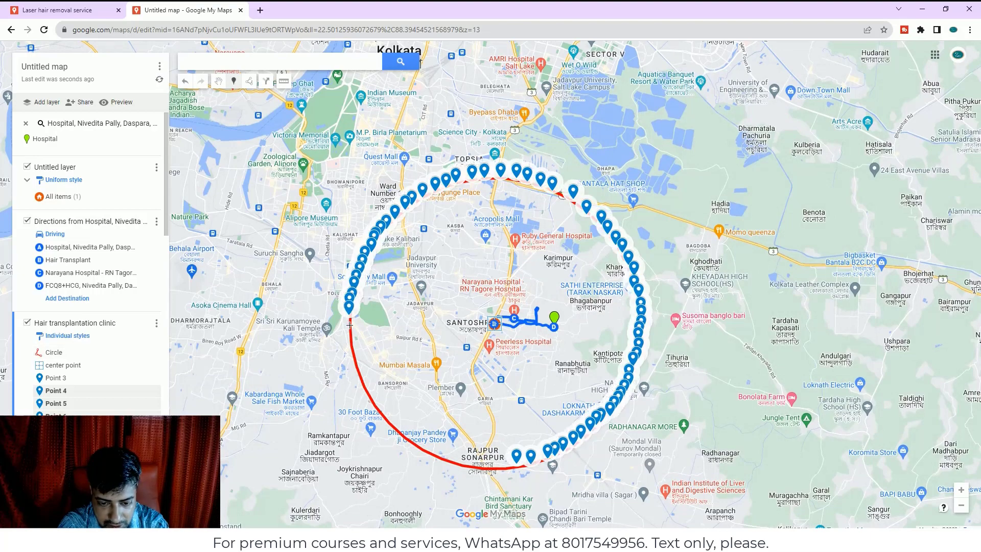
click(350, 322)
click(352, 336)
click(351, 343)
click(351, 348)
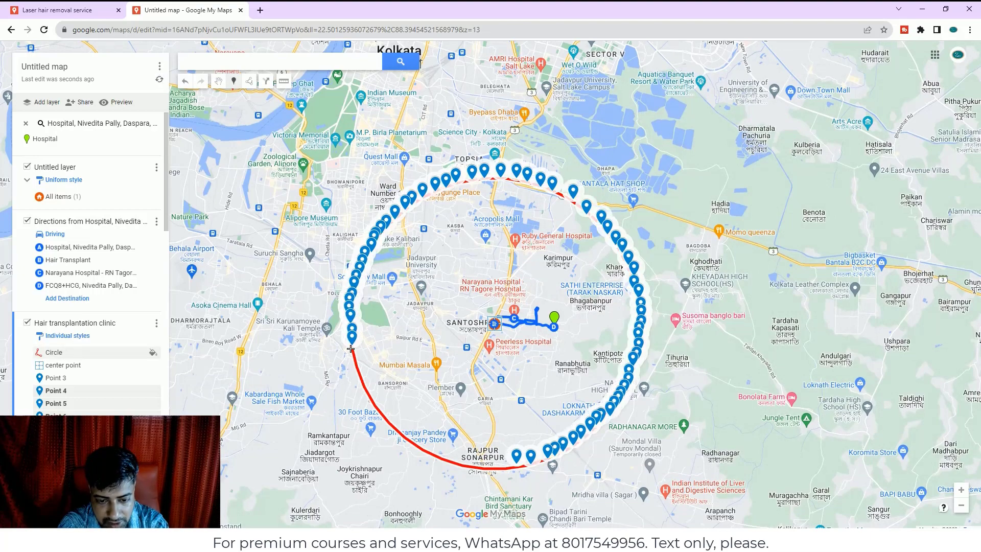
click(351, 357)
click(358, 377)
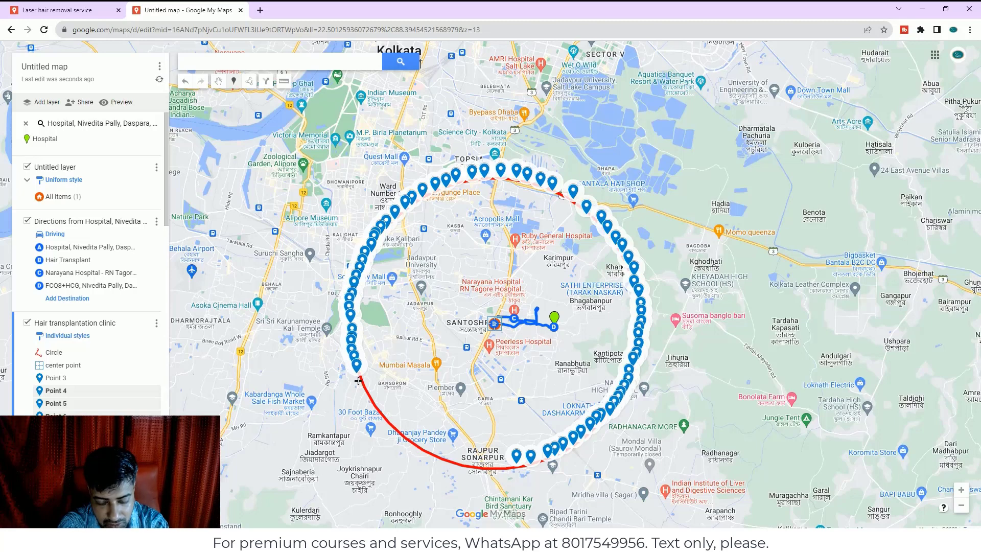
click(360, 384)
click(364, 390)
click(365, 396)
click(367, 399)
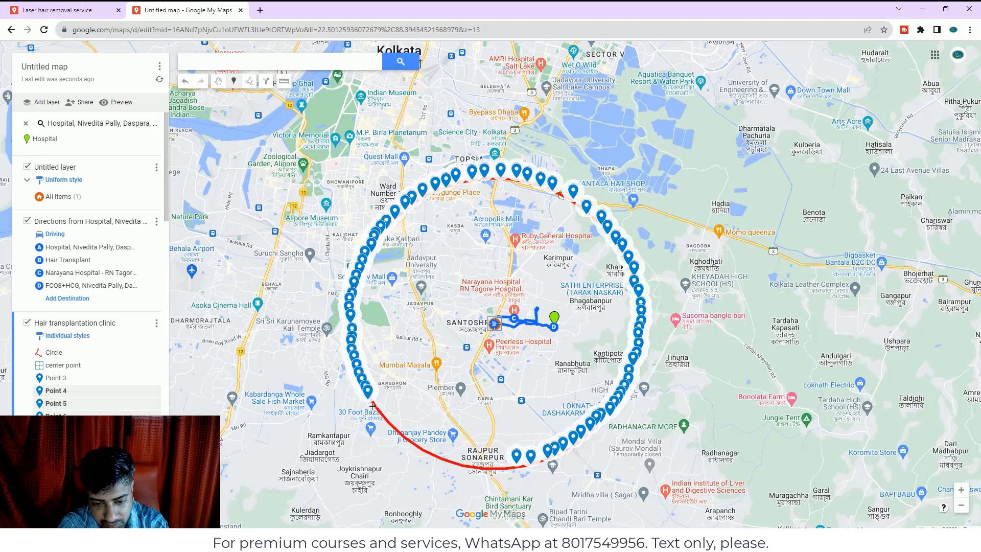
click(376, 407)
click(381, 415)
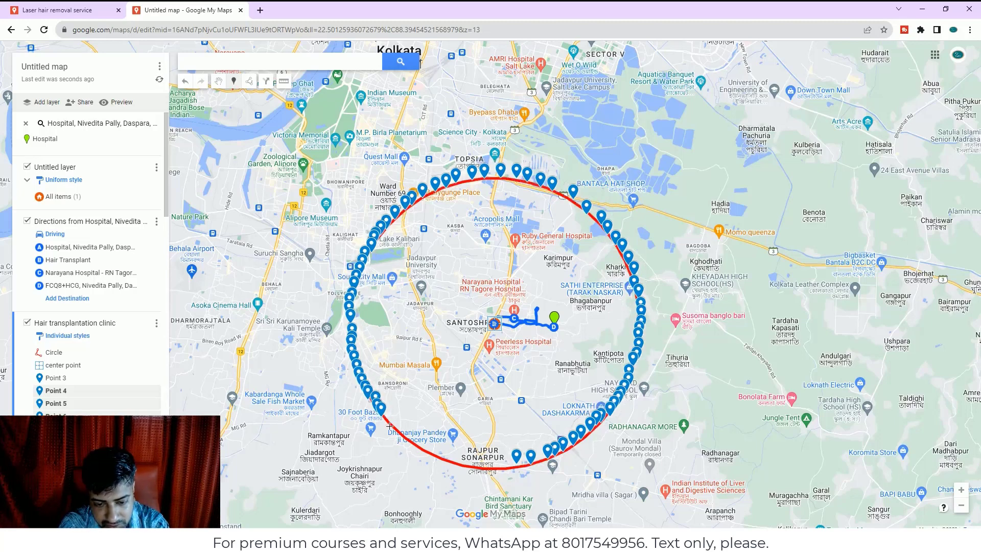
click(386, 421)
click(391, 427)
click(394, 430)
click(398, 433)
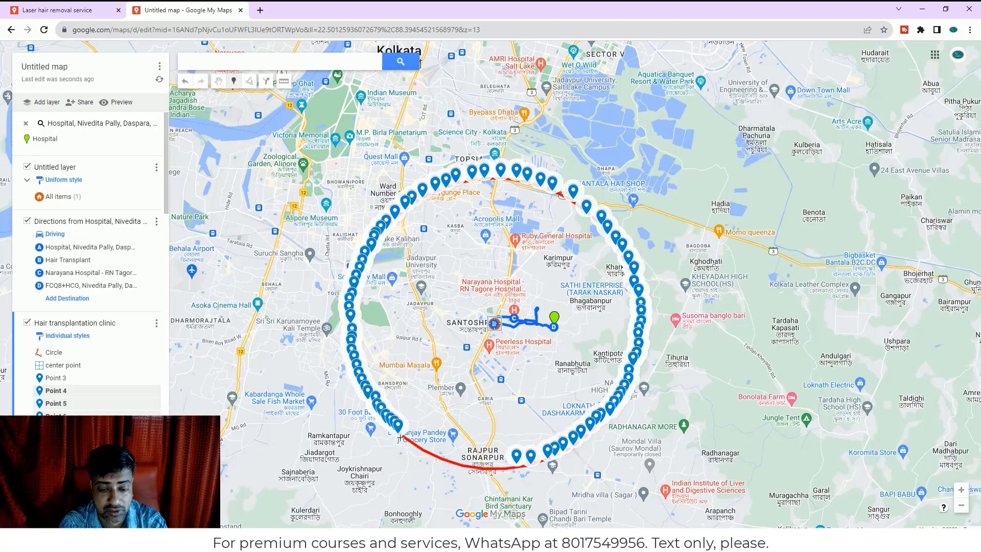
click(405, 435)
click(408, 444)
click(414, 445)
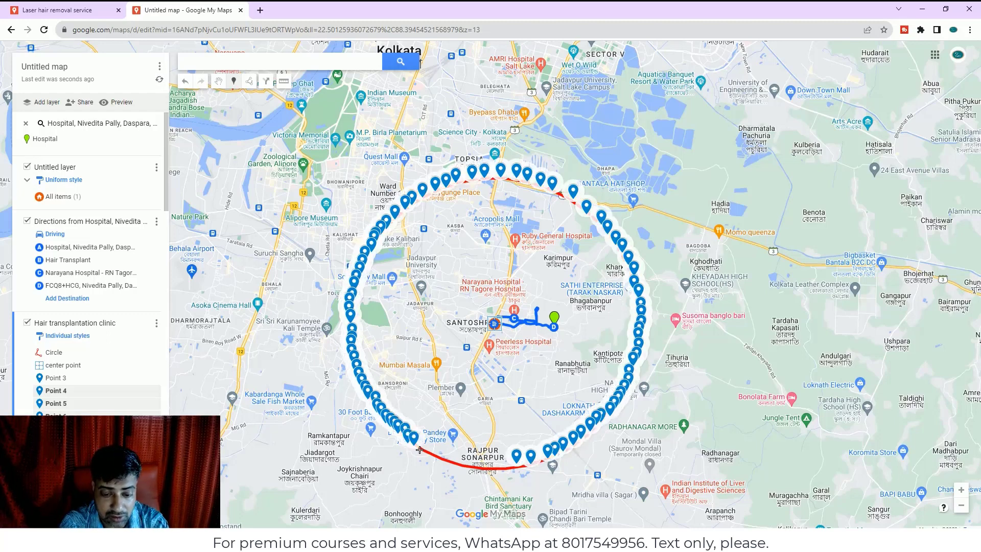
click(423, 448)
click(432, 457)
click(440, 461)
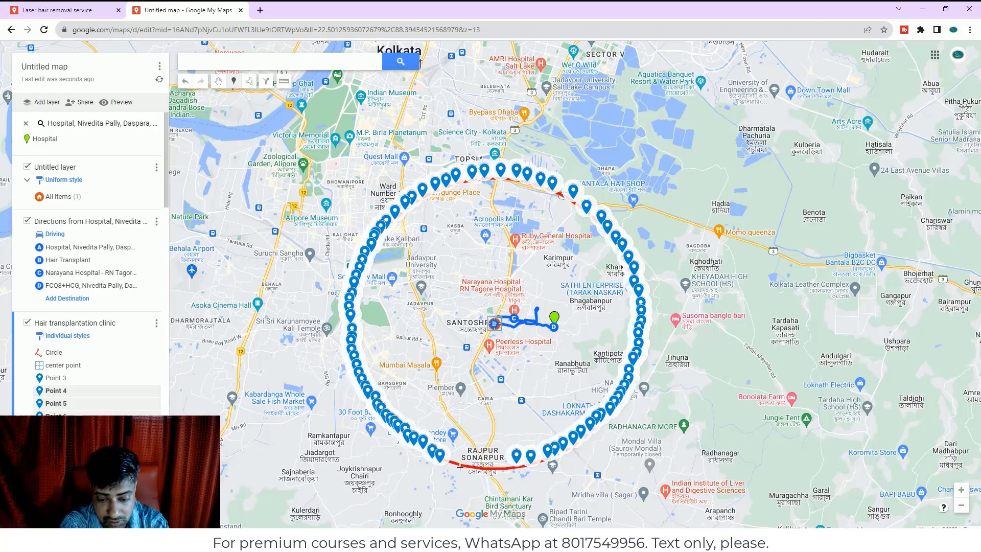
click(451, 463)
click(462, 464)
click(471, 467)
click(484, 468)
click(497, 469)
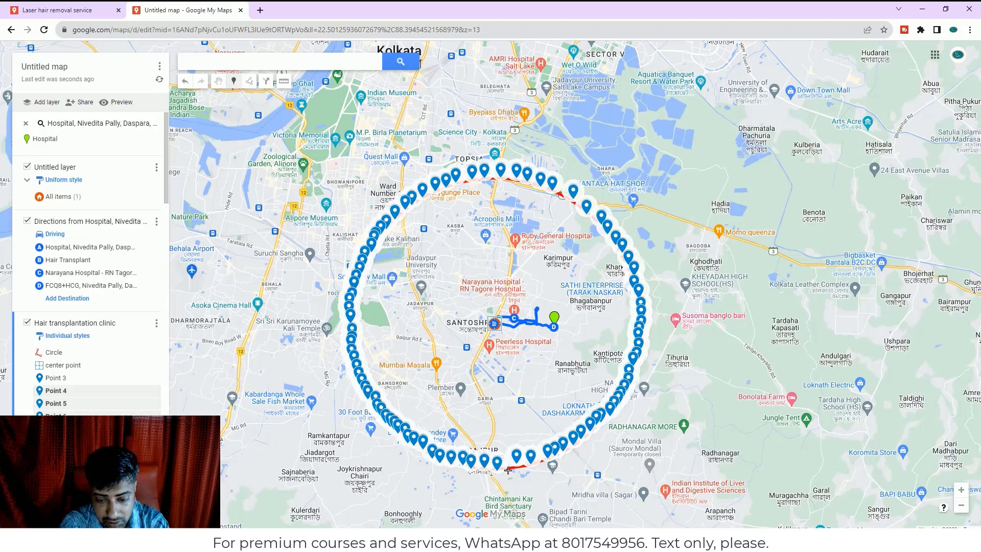
click(506, 467)
click(522, 465)
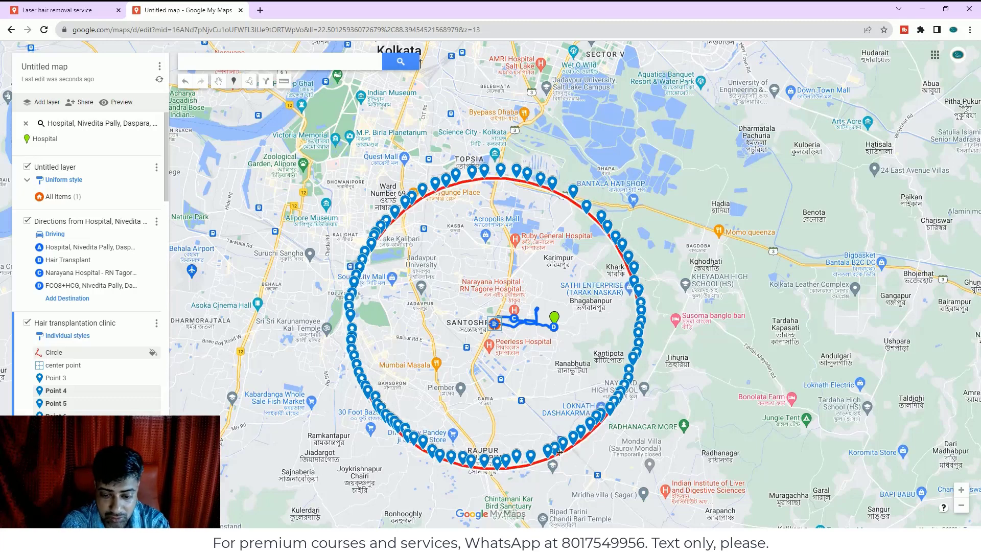
click(560, 194)
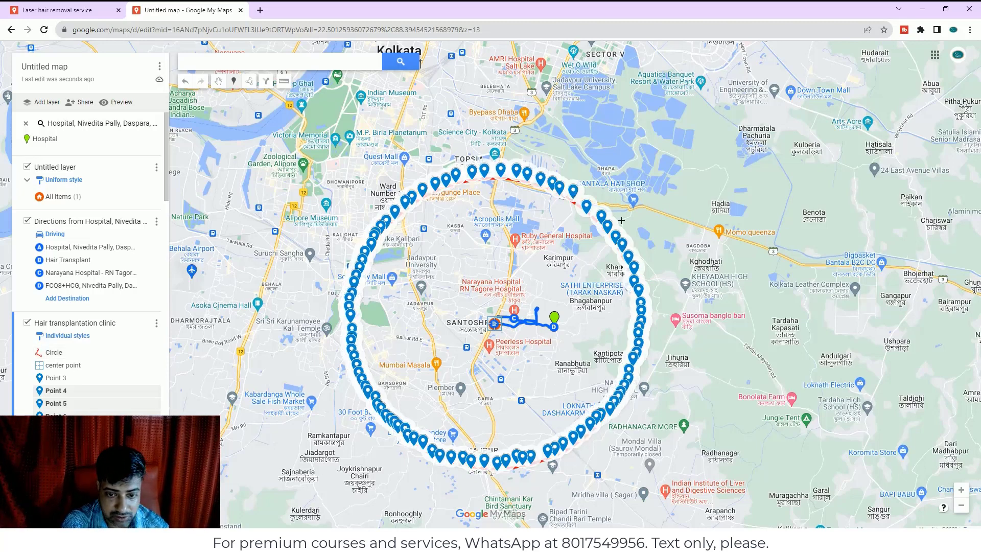
Change the Point 3 marker's color to orange, RGB (245, 124, 0)
click(56, 378)
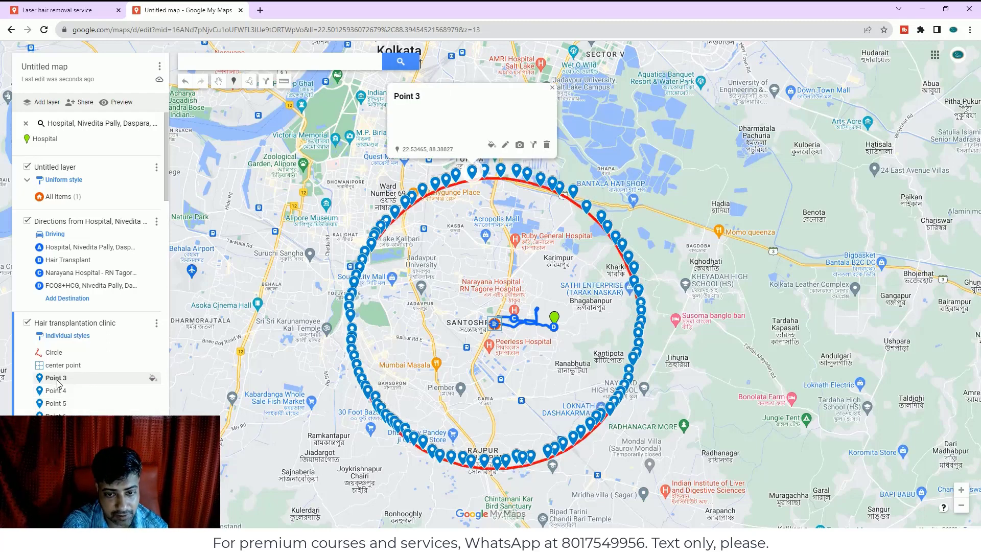
click(495, 148)
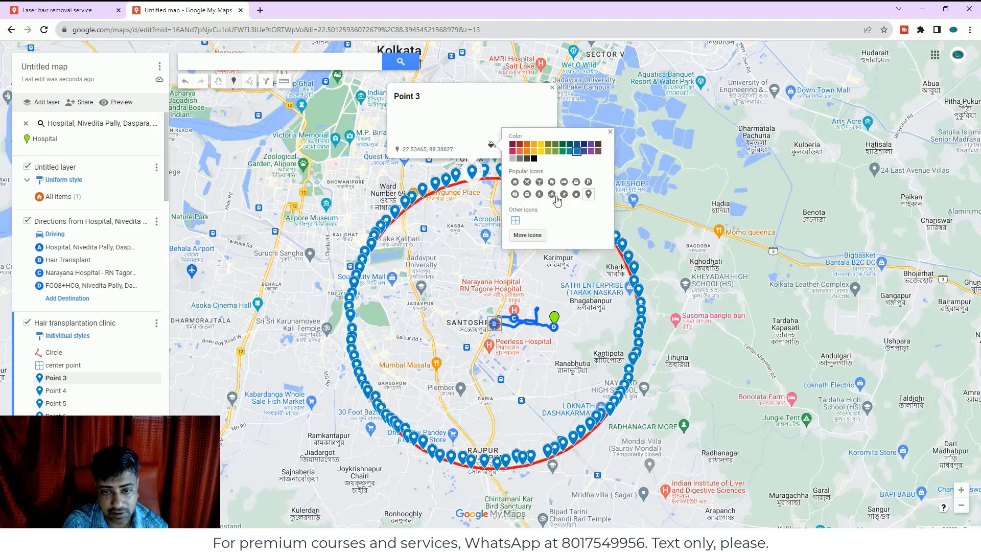
click(527, 150)
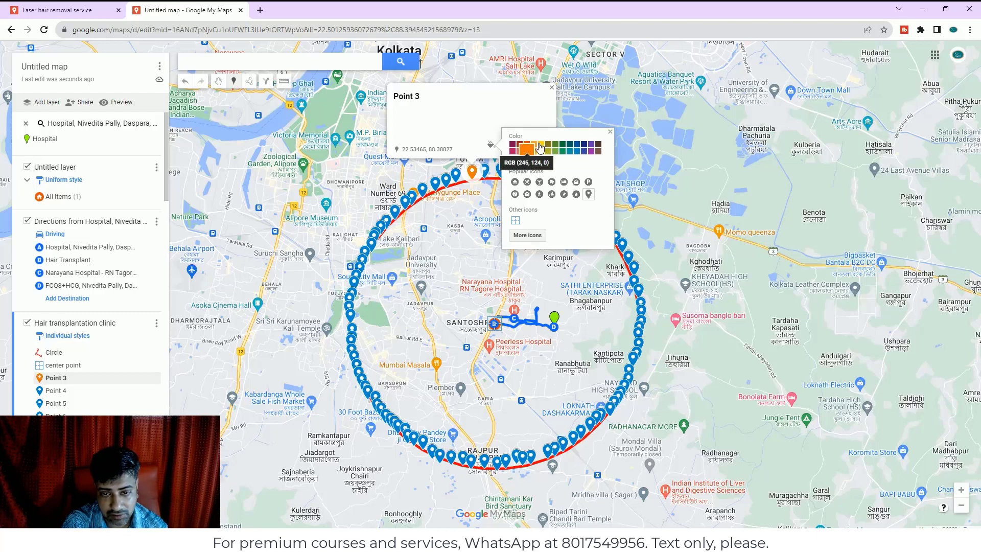
click(457, 123)
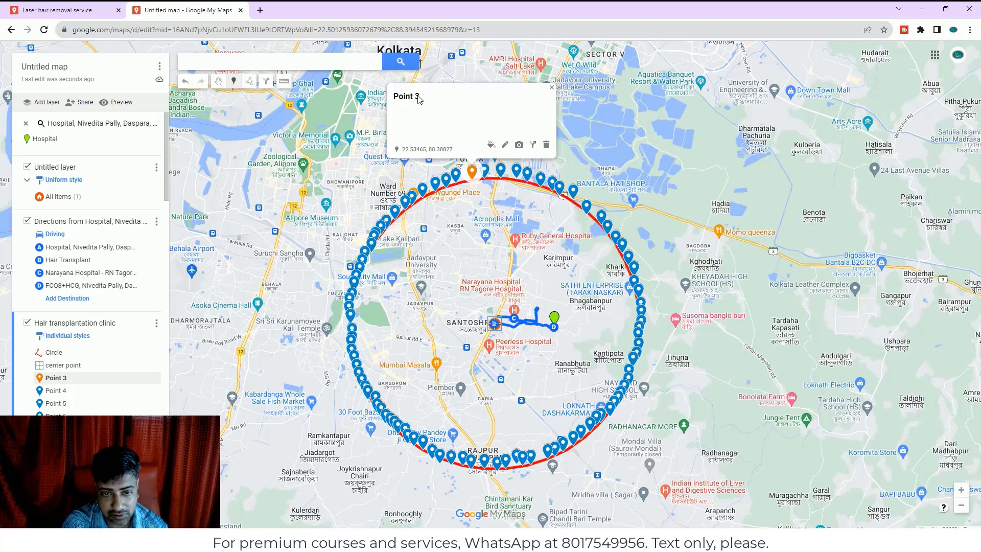
Try to rename the Point 3 marker as Hair Transplant
click(505, 144)
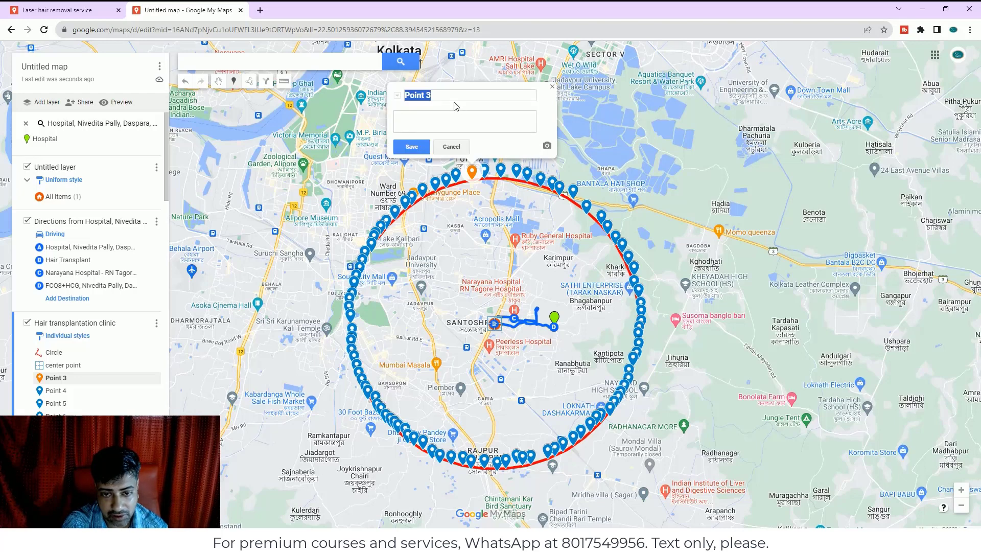
click(565, 535)
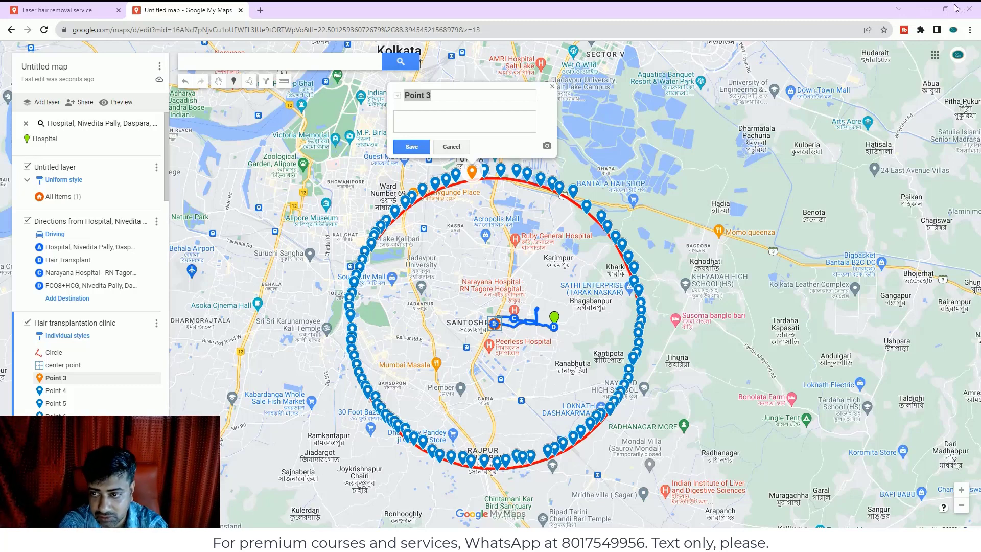
click(930, 10)
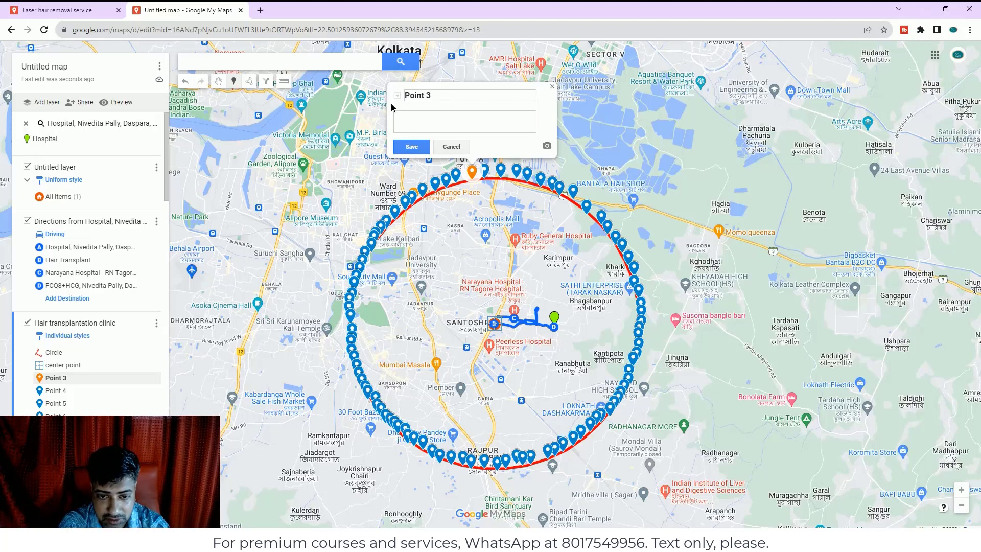
key(BackSpace)
text(Hair Transplant)
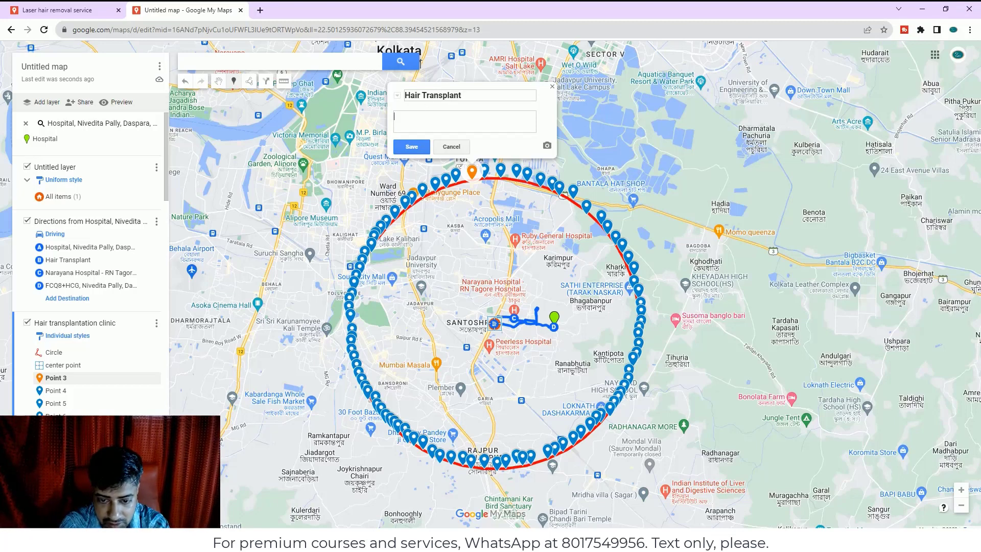
key(alt+Tab)
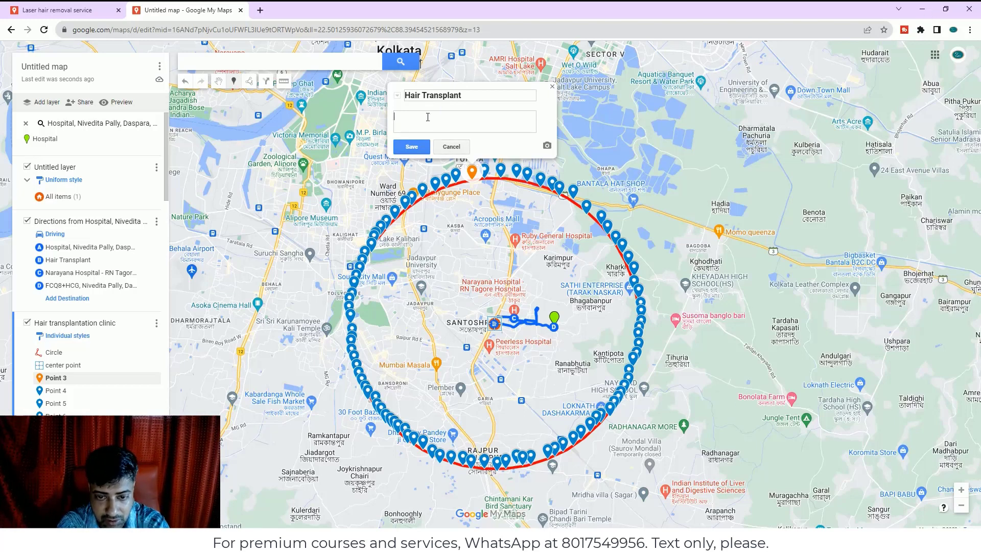
key(ctrl+v)
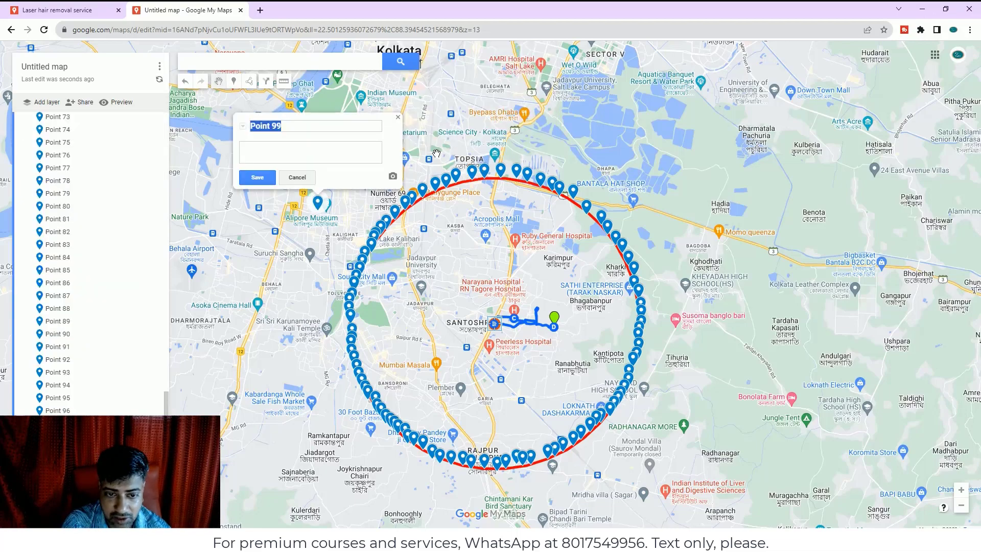
Paste the clinic's business details into the description of the Point 99 marker near Alipore Museum and save it
scroll(456, 151, up, 1)
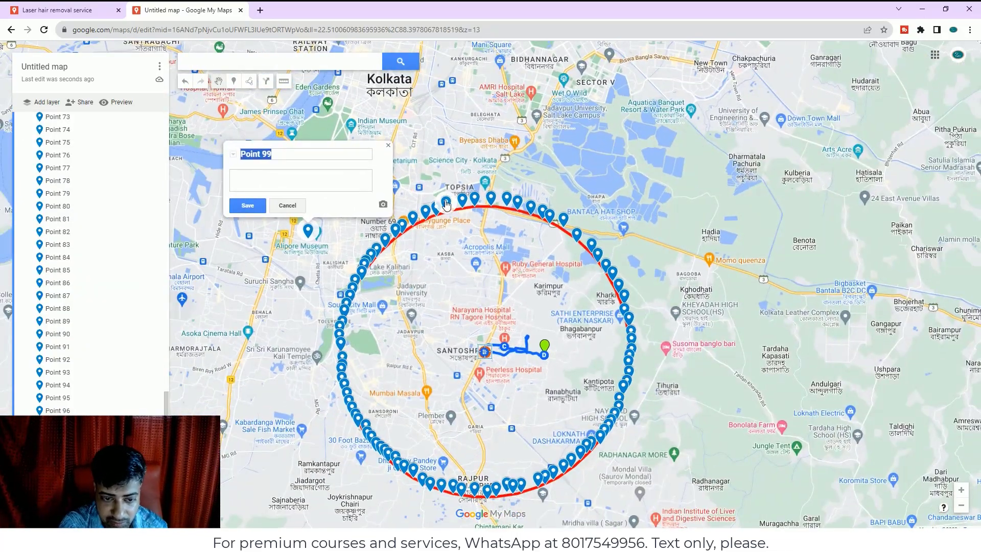
click(300, 180)
key(ctrl+v)
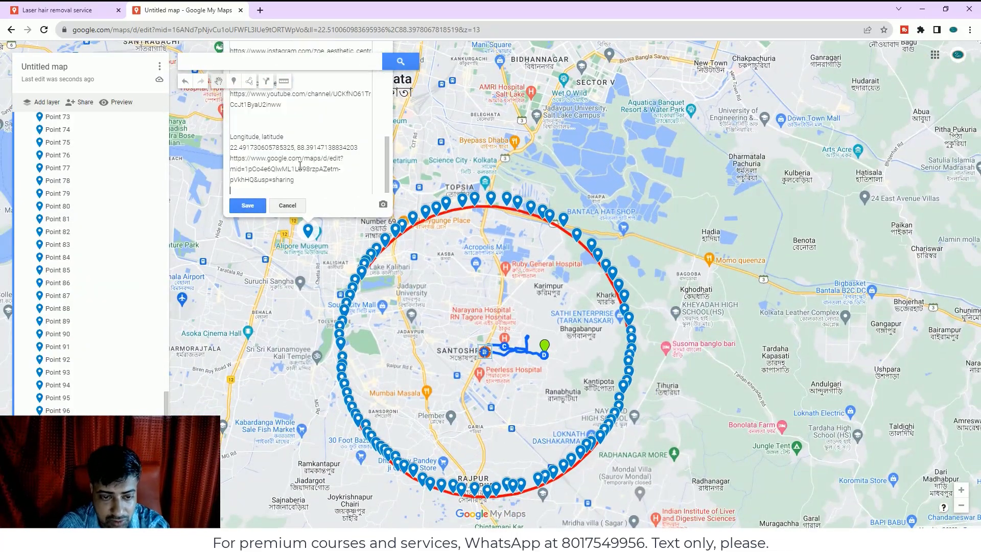
scroll(300, 154, up, 3)
click(248, 205)
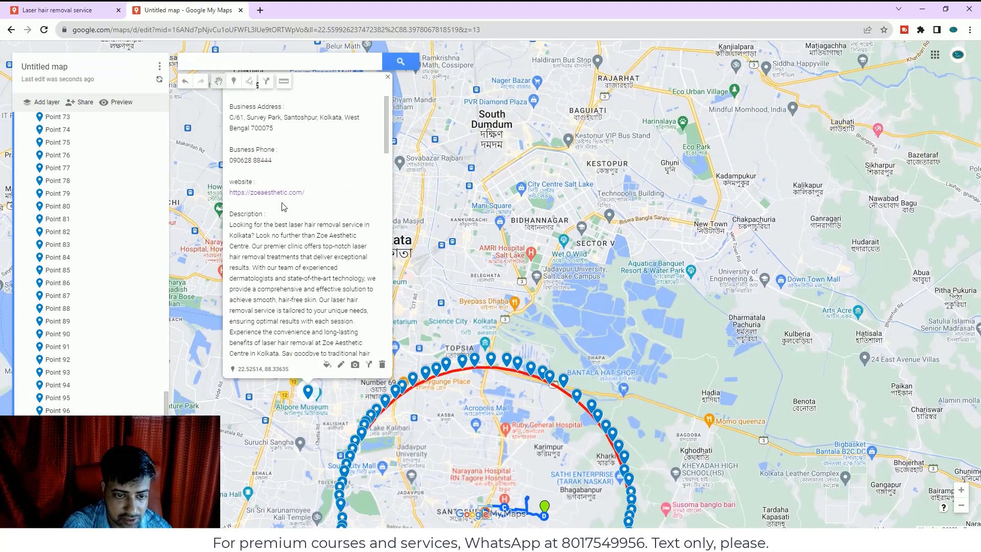
Rename the Point 99 marker as Hair Transplant and save the change
scroll(327, 291, down, 1)
click(341, 365)
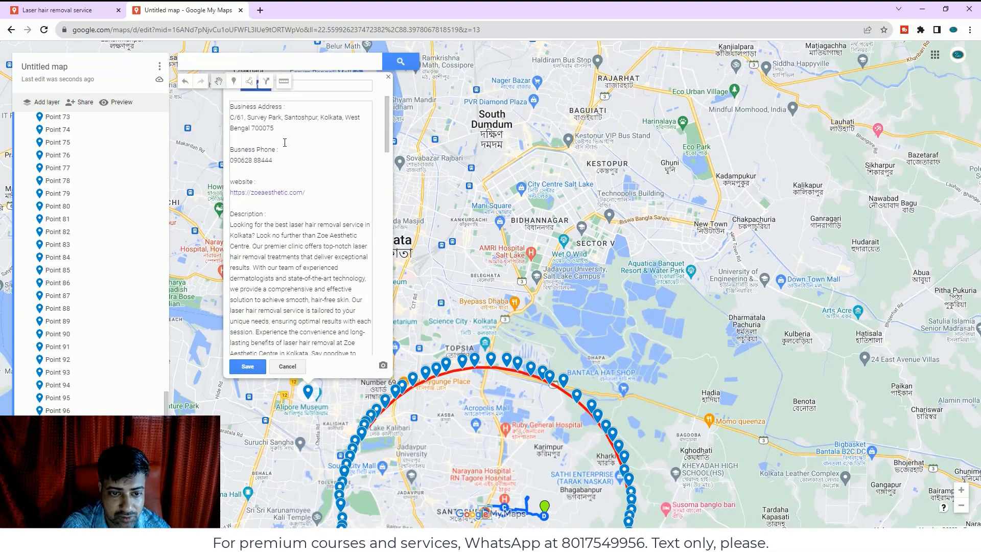
click(302, 88)
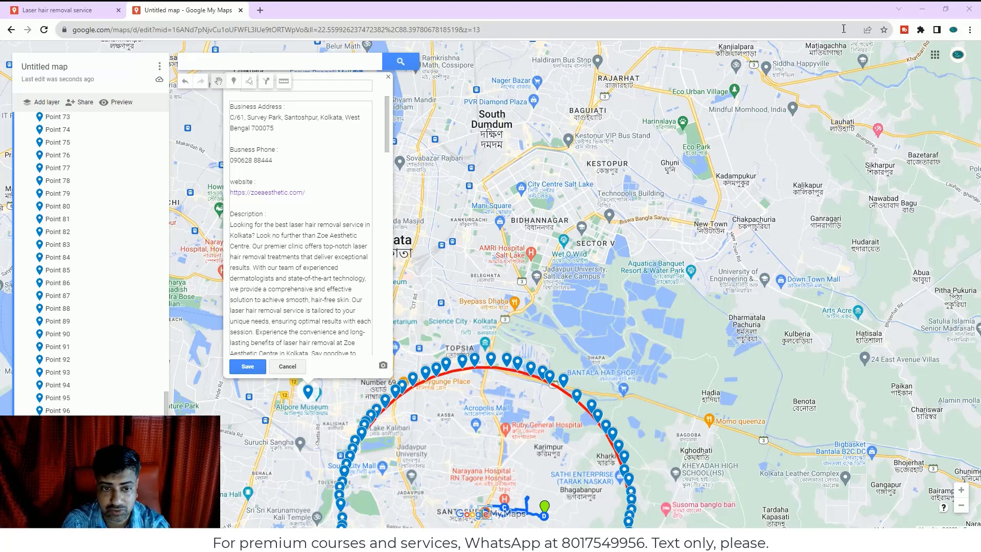
key(ctrl+v)
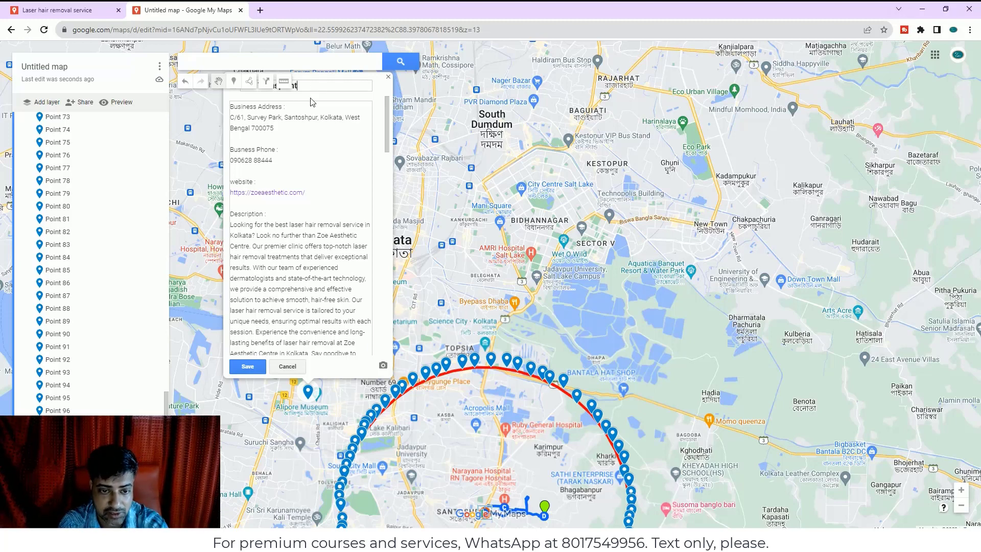
click(248, 367)
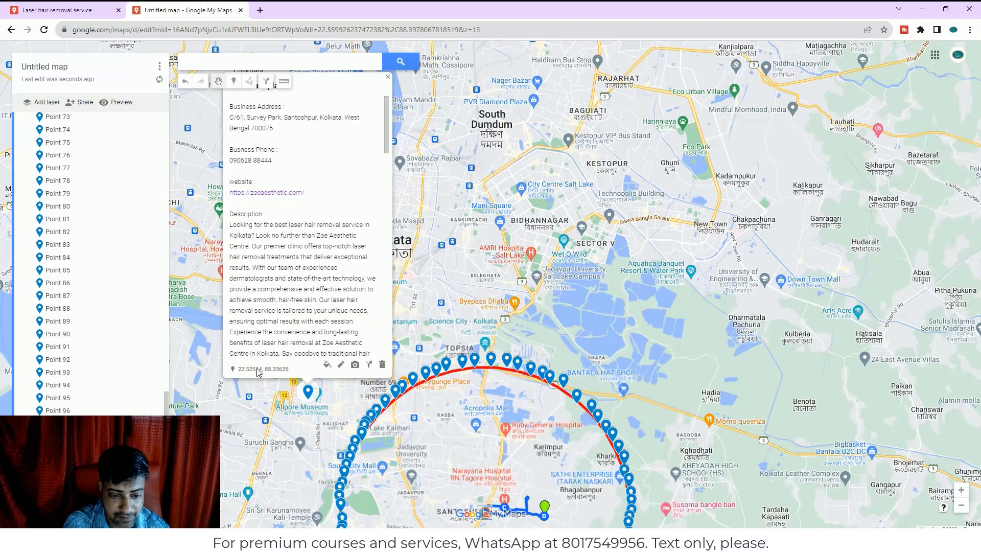
Upload two promotional hair treatment images to the marker near Alipore Museum and save it
click(357, 367)
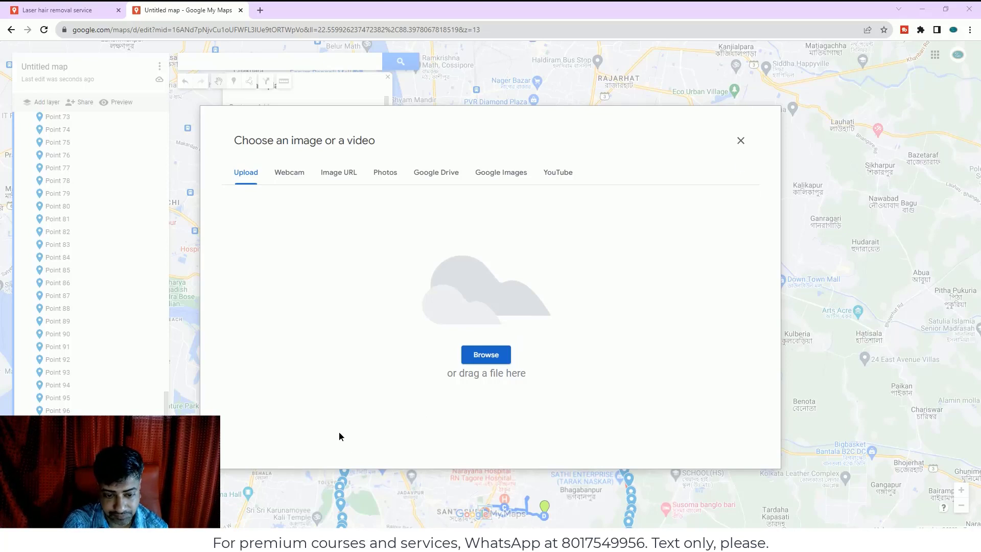
click(887, 522)
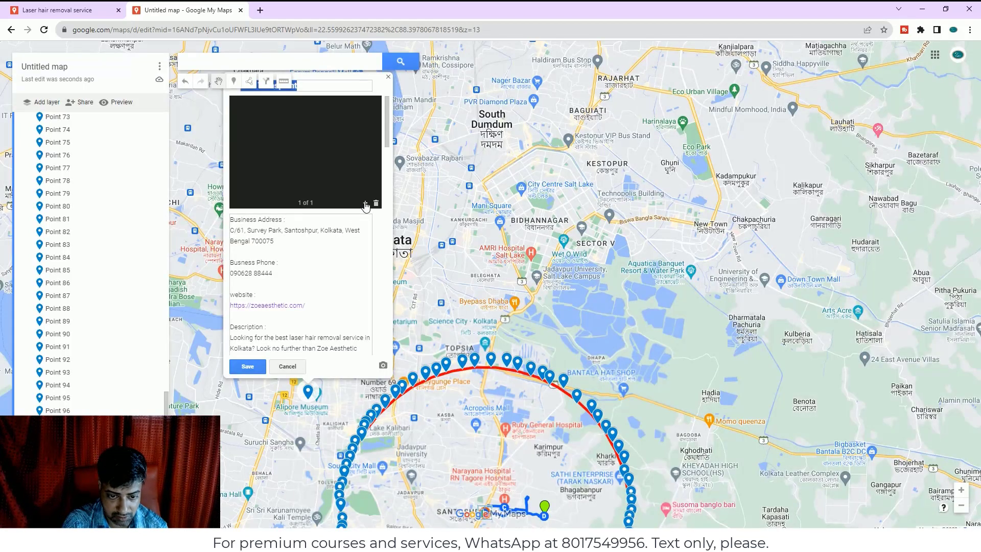
click(365, 204)
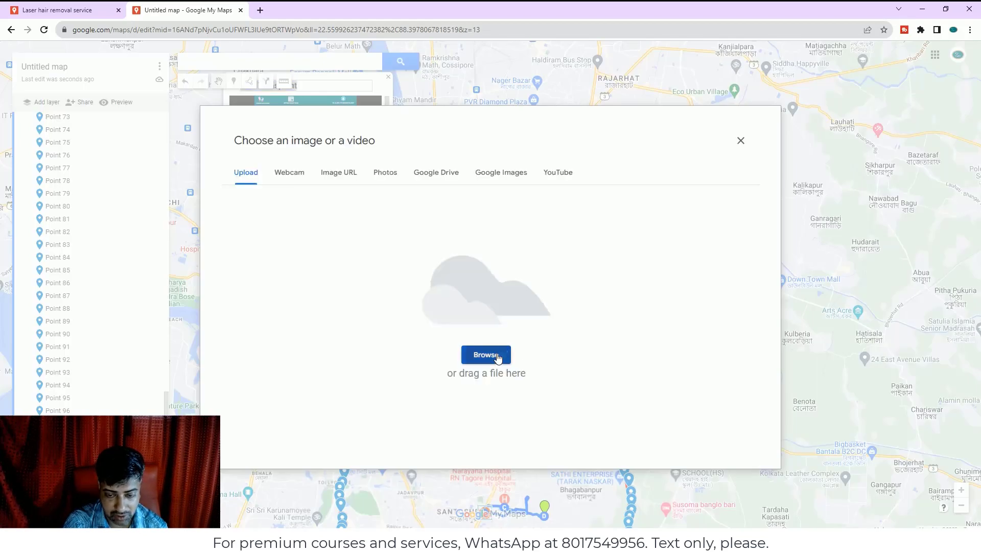
click(498, 358)
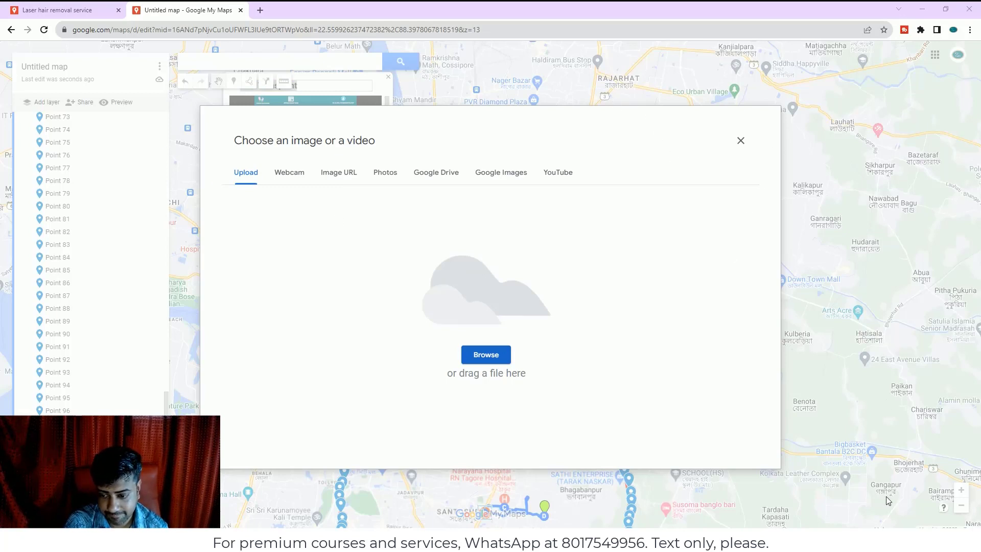
click(884, 516)
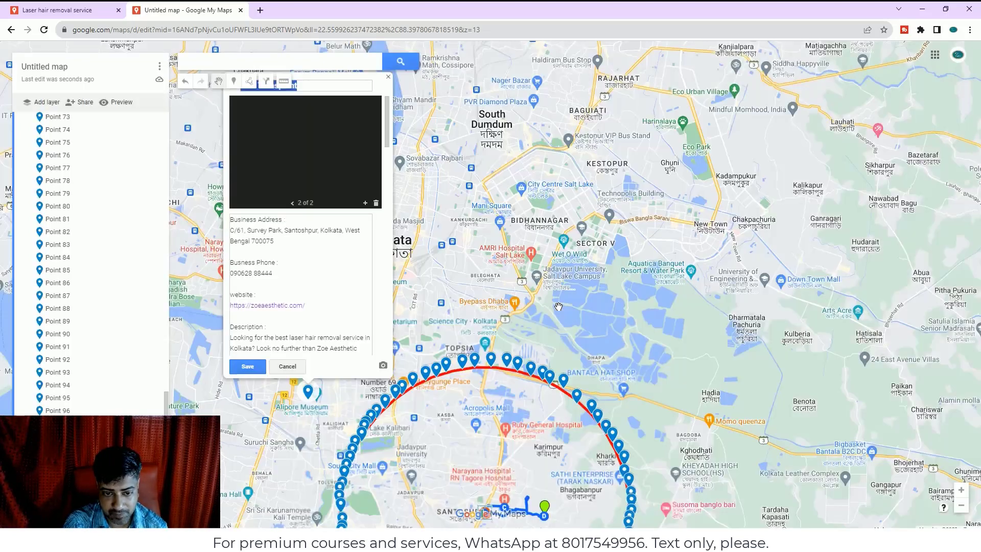
click(292, 203)
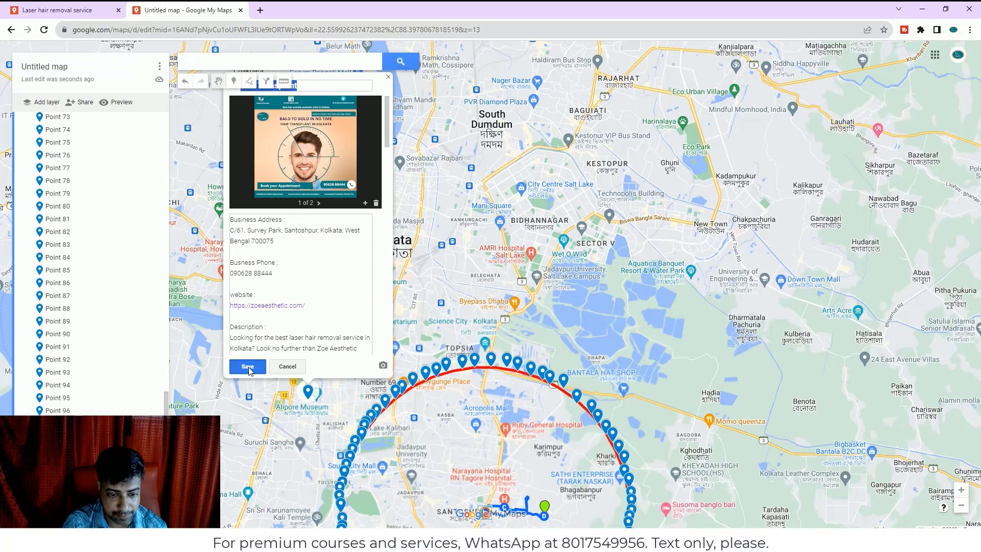
click(247, 367)
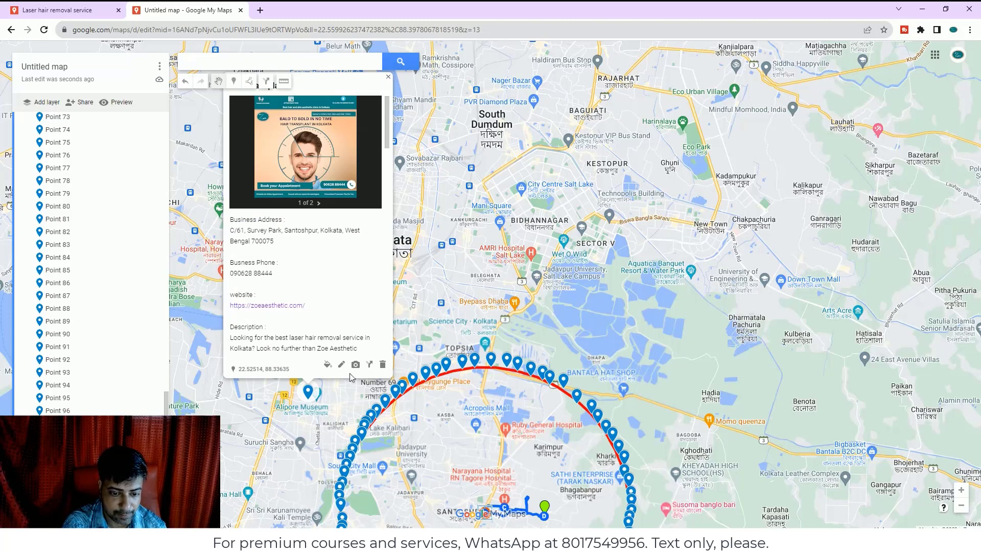
Change the color of the marker near Alipore Museum to dark orange and close its info card
click(327, 364)
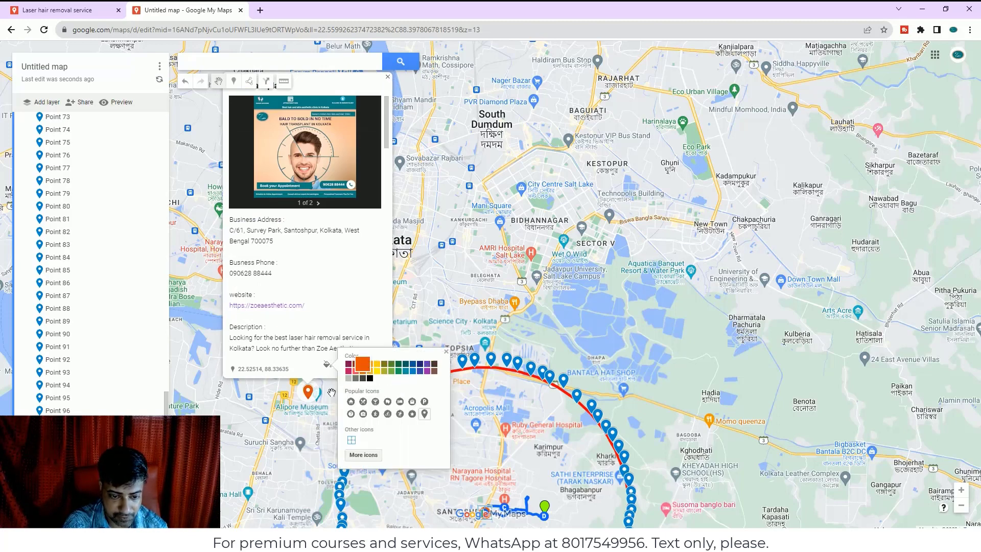
click(364, 365)
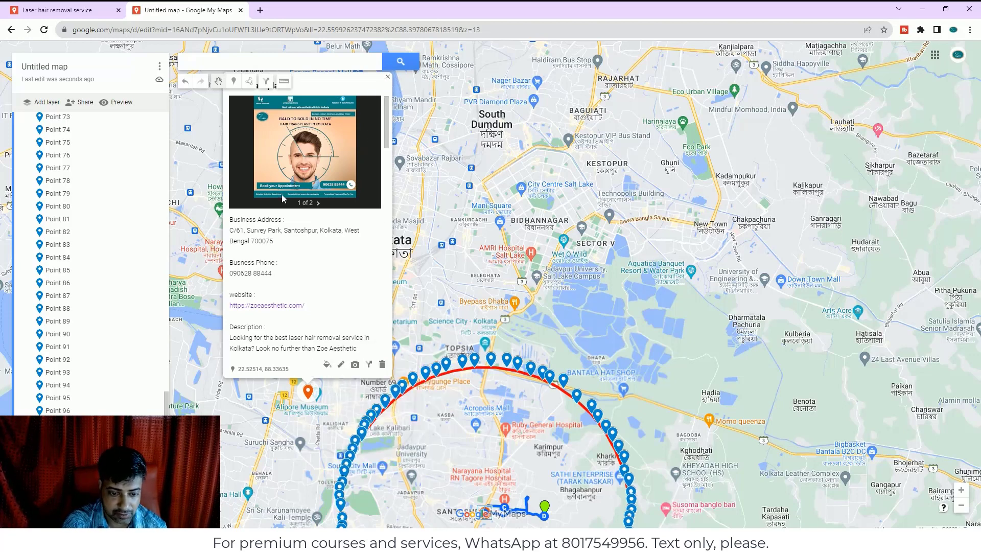
click(387, 77)
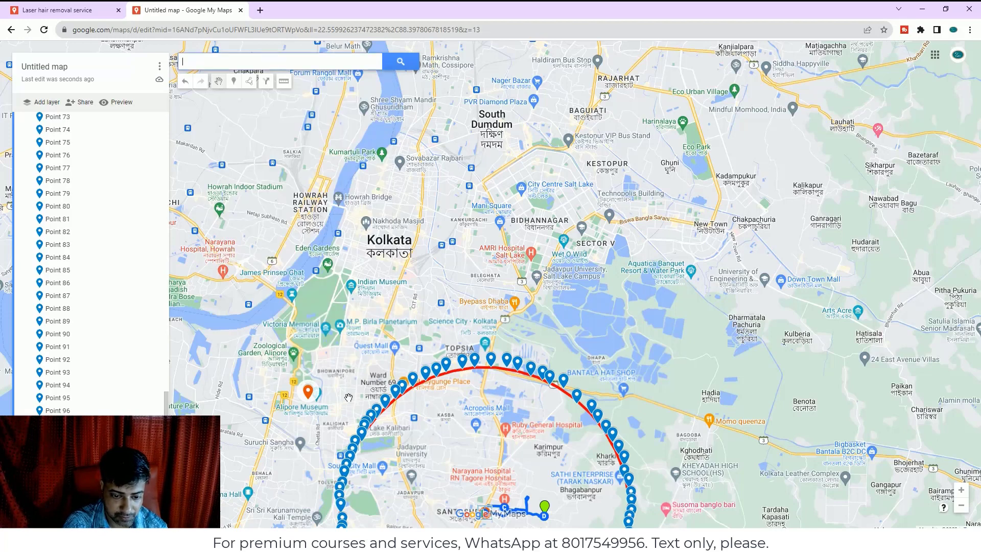
Rename the Point 52 marker on the circle's northwestern arc as Hair Transplant
click(386, 404)
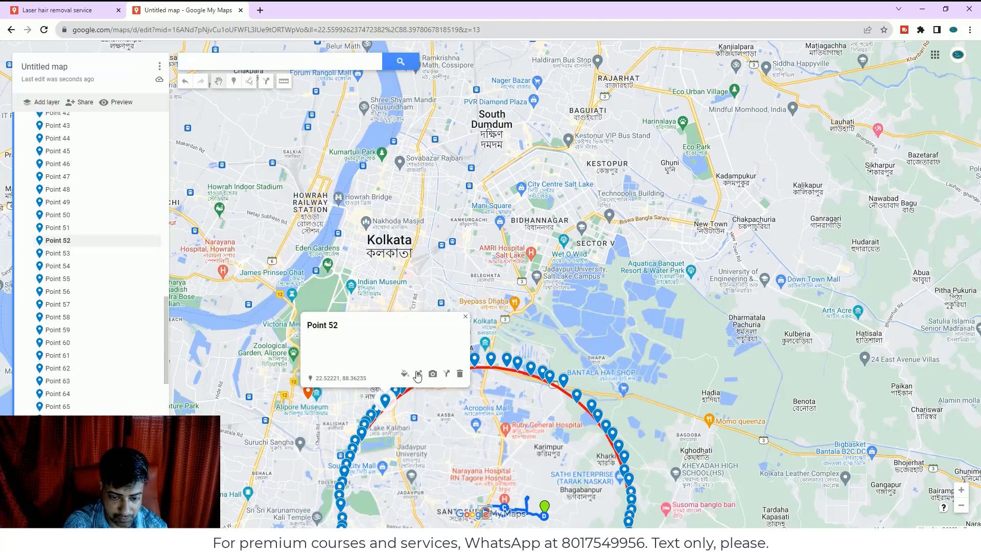
click(417, 372)
click(376, 351)
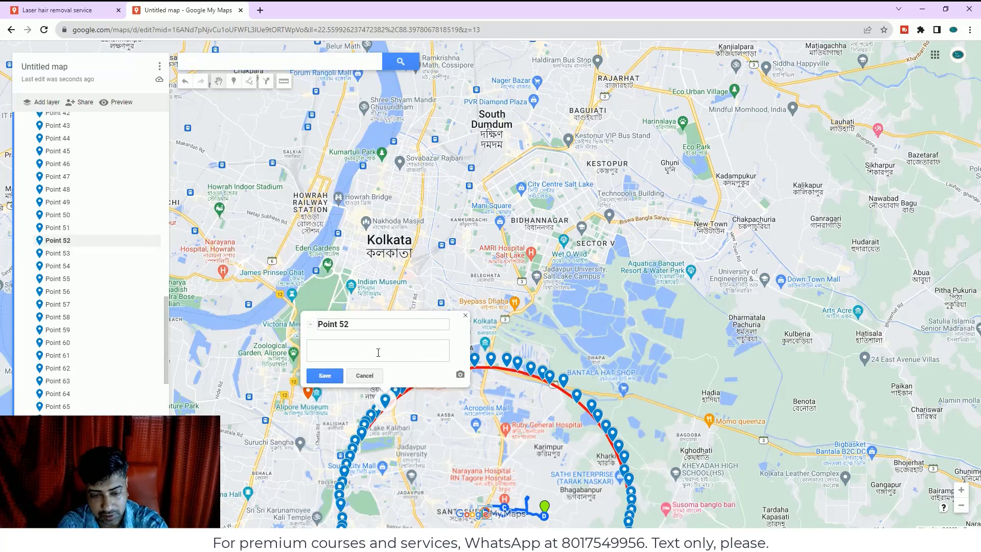
text(Hair Transplant)
drag(364, 326, 310, 327)
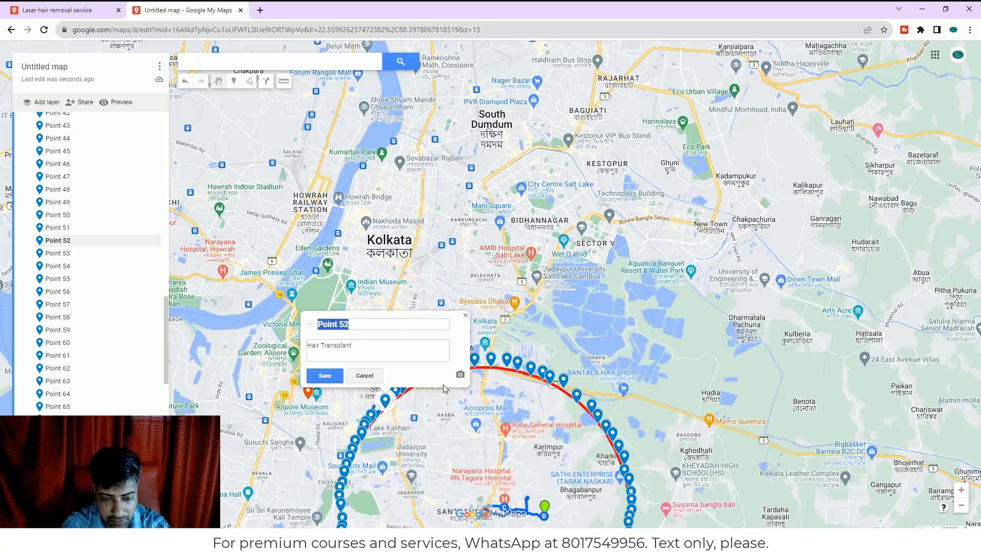
click(372, 328)
key(BackSpace)
key(BackSpace)
key(BackSpace)
key(BackSpace)
key(BackSpace)
key(BackSpace)
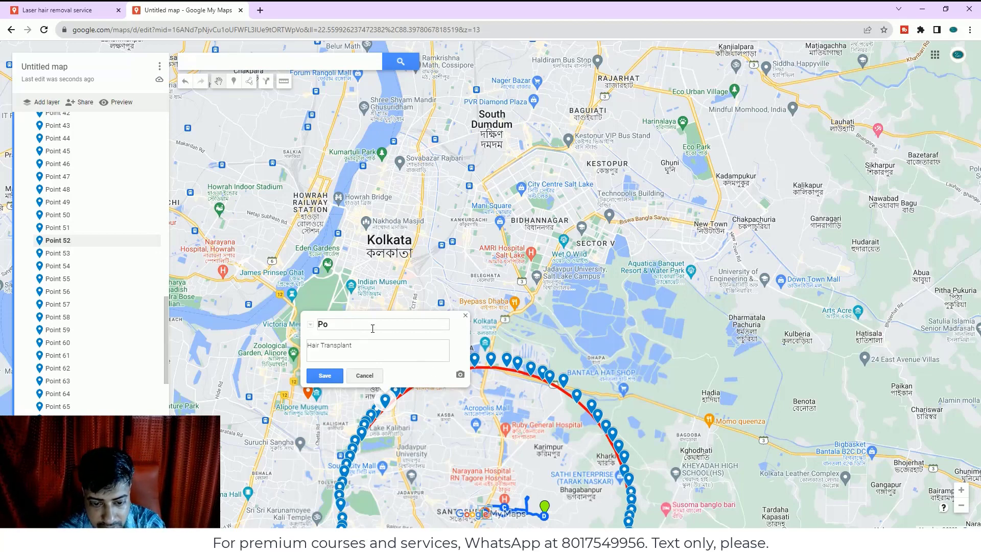
text(Hair Transplant)
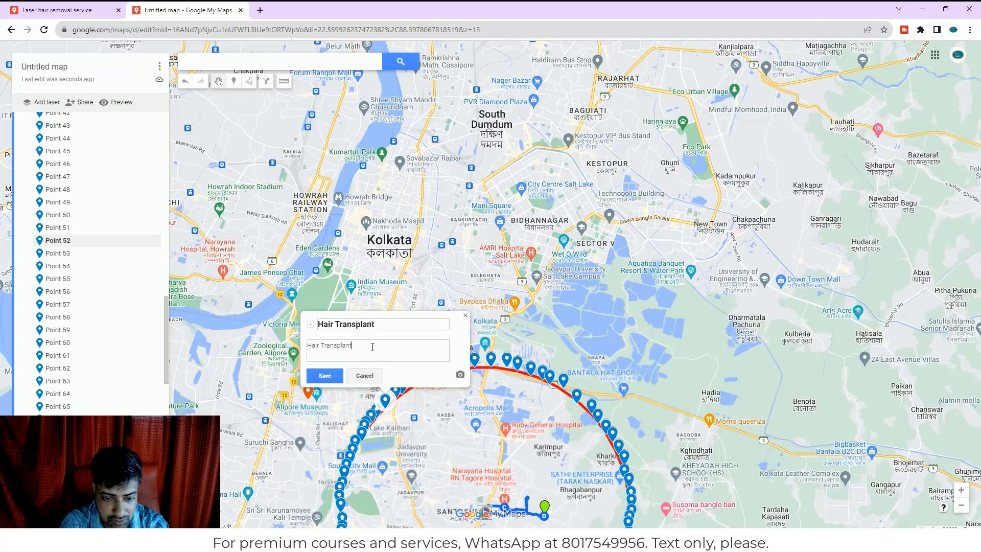
Replace the Point 52 marker's description text with the clinic's pasted business details
key(BackSpace)
key(BackSpace)
key(BackSpace)
key(BackSpace)
key(BackSpace)
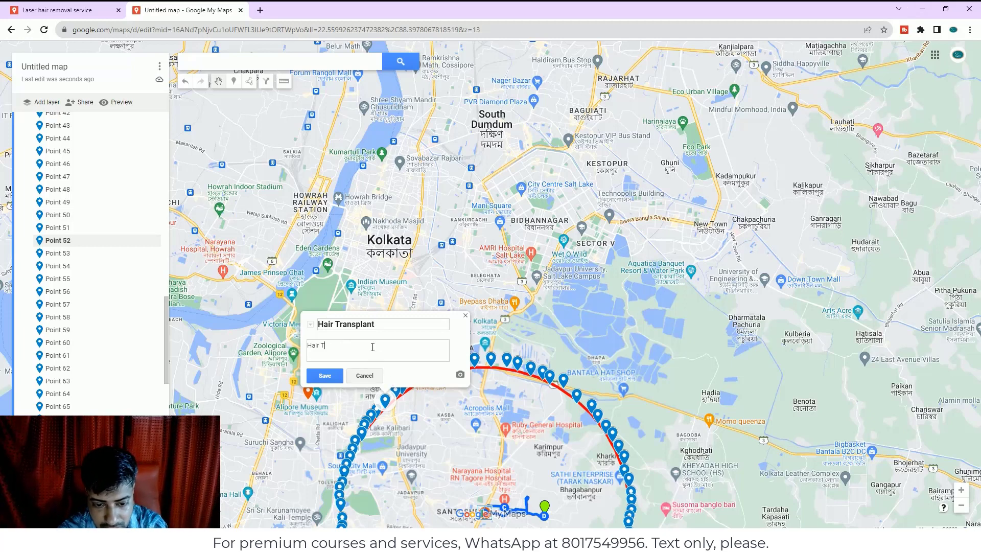
key(ctrl+v)
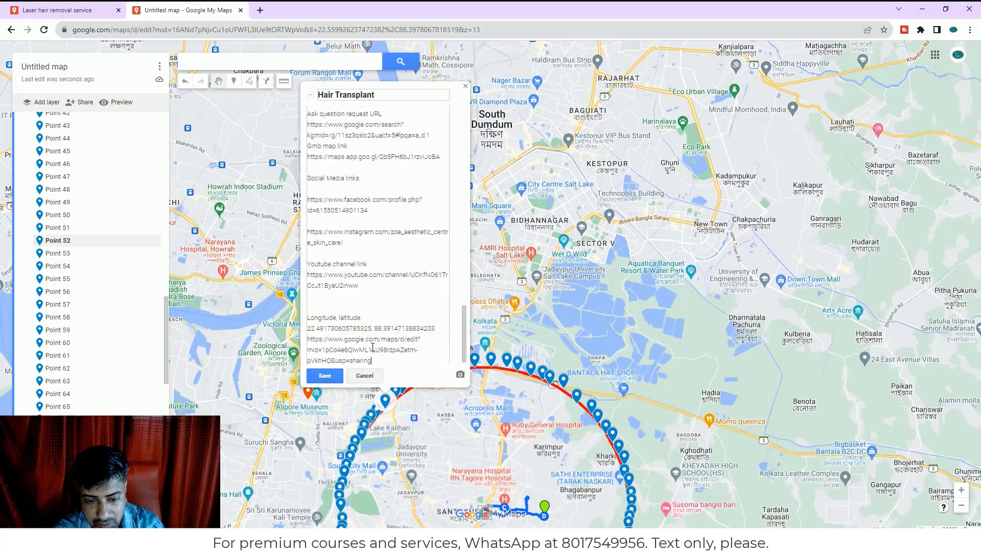
Upload two promotional hair treatment images to the Point 52 marker and save its details
click(460, 377)
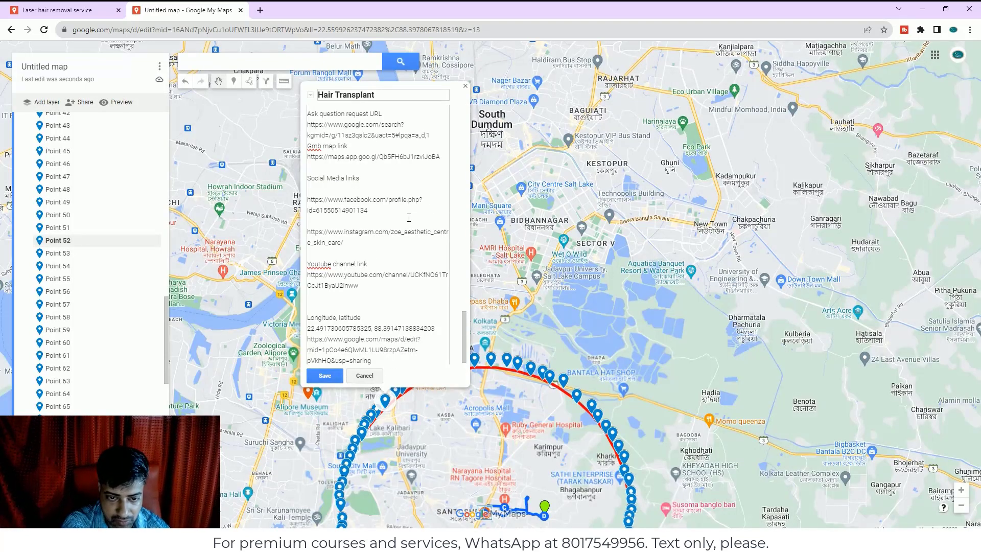
scroll(431, 287, down, 1)
scroll(432, 287, up, 15)
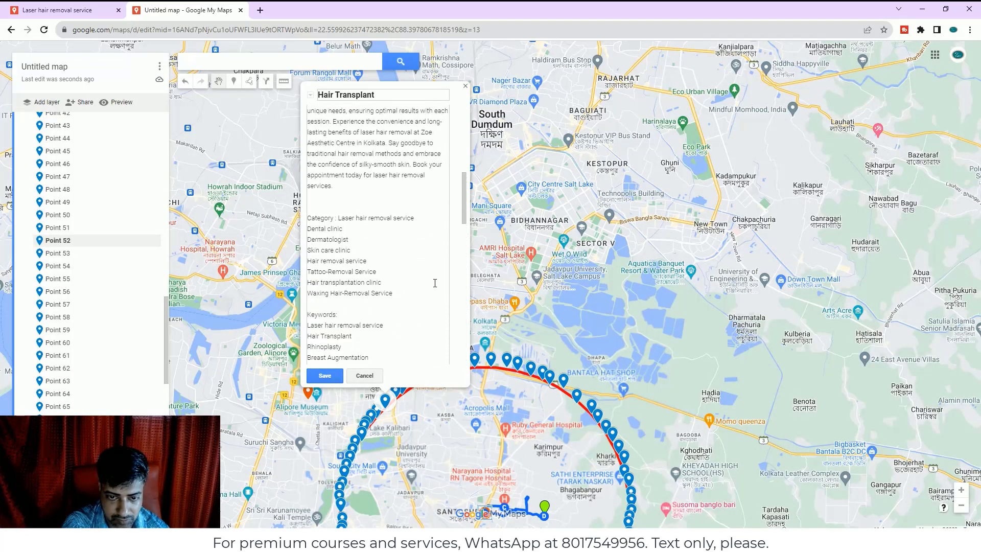
click(443, 212)
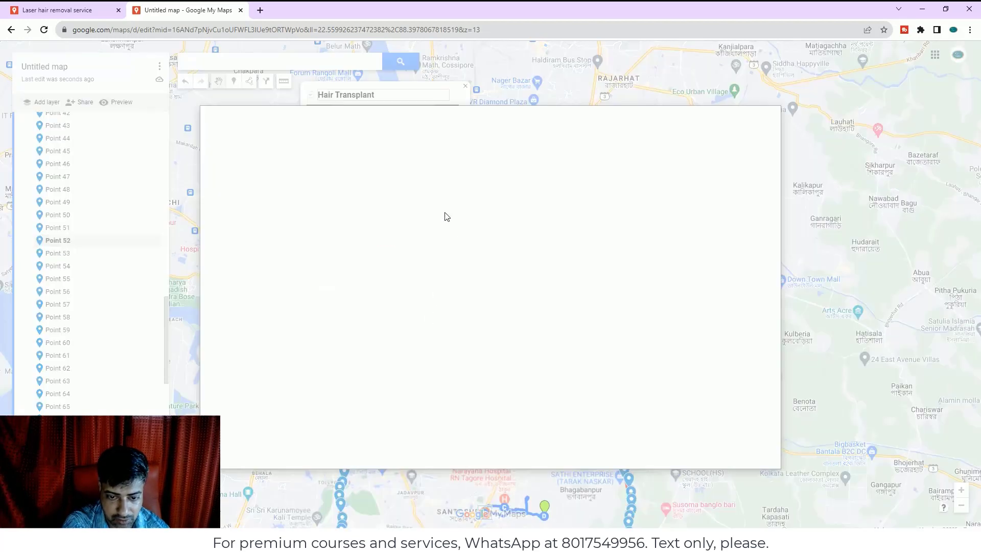
click(485, 357)
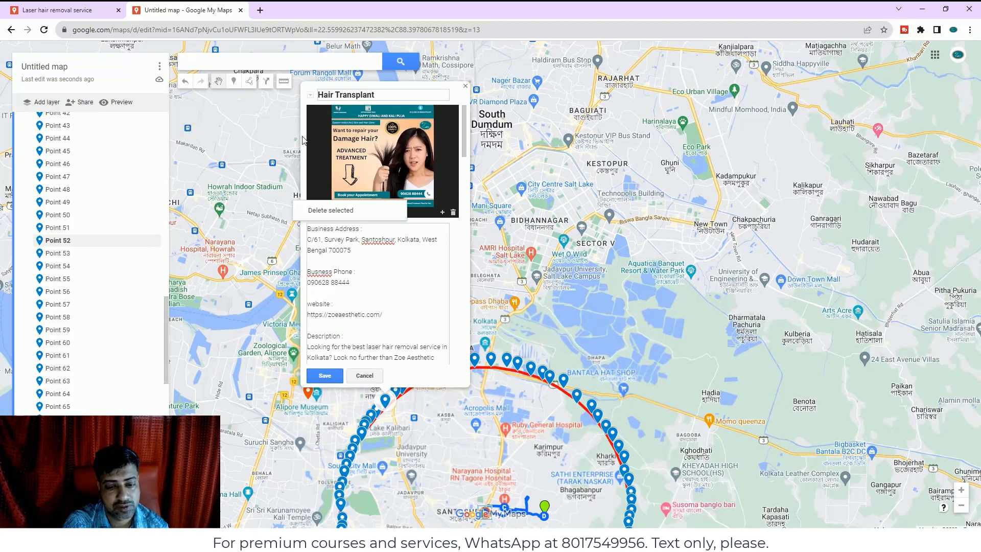
click(325, 377)
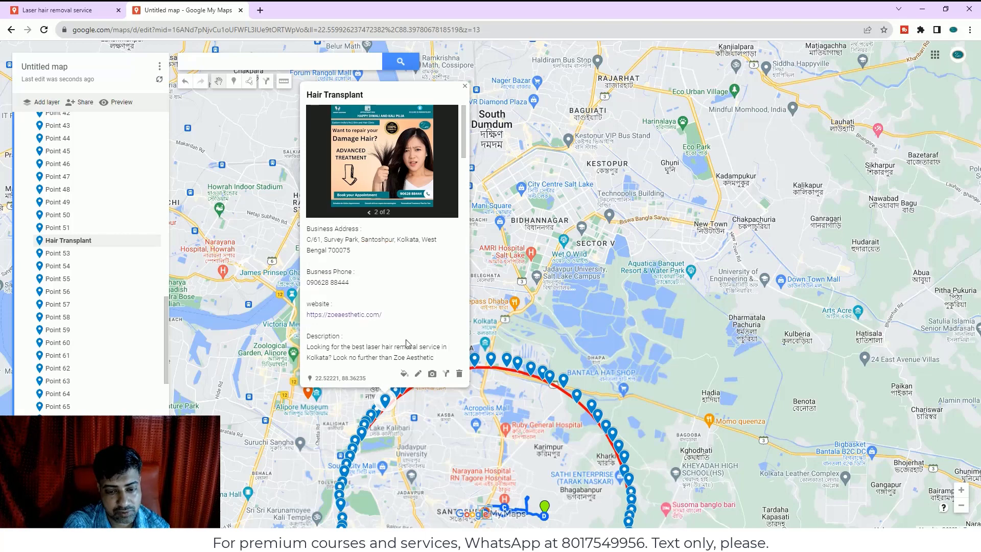
Reopen the Hair Transplant marker for editing and choose to add another picture by image URL
click(419, 375)
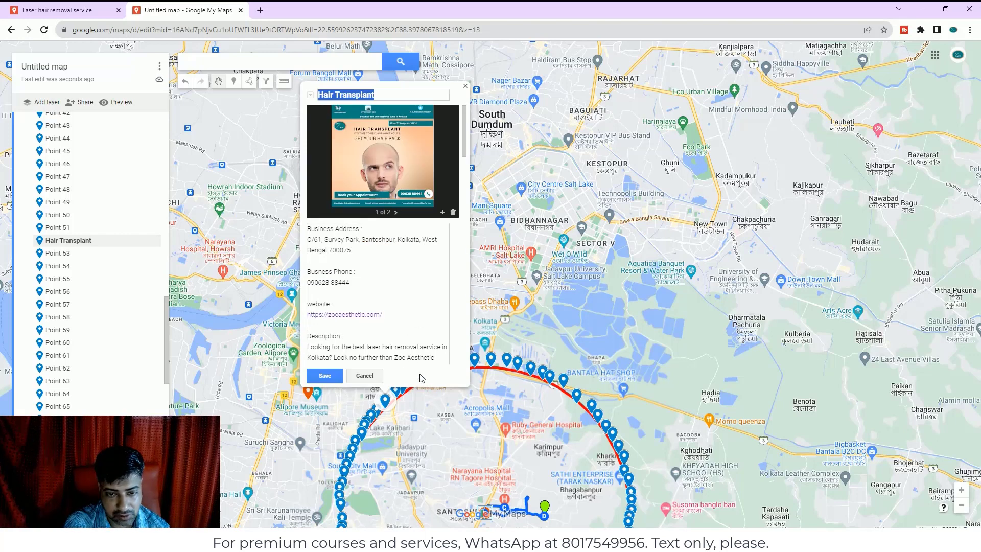
click(442, 213)
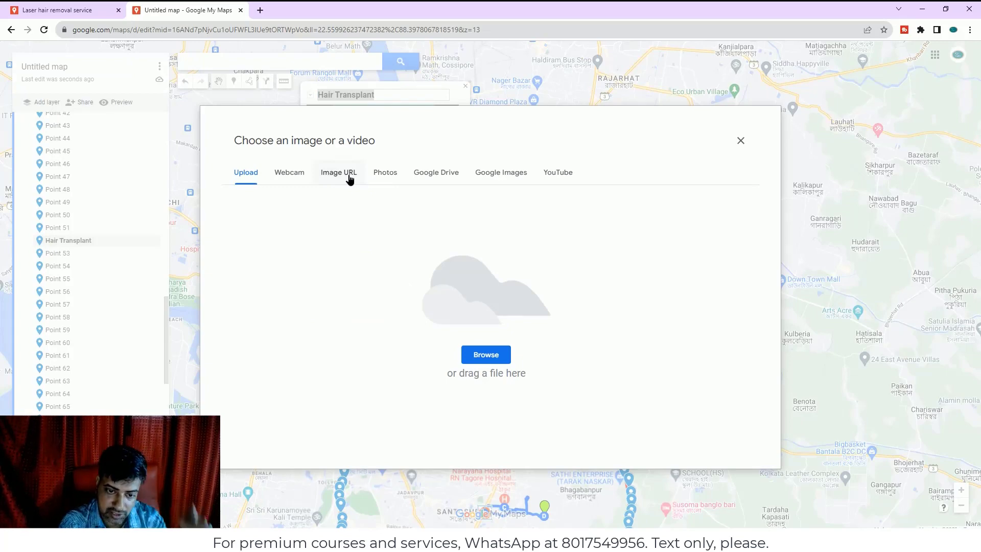
click(348, 176)
Search Google Images for zoe aesthetic centre in a new browser tab
click(260, 10)
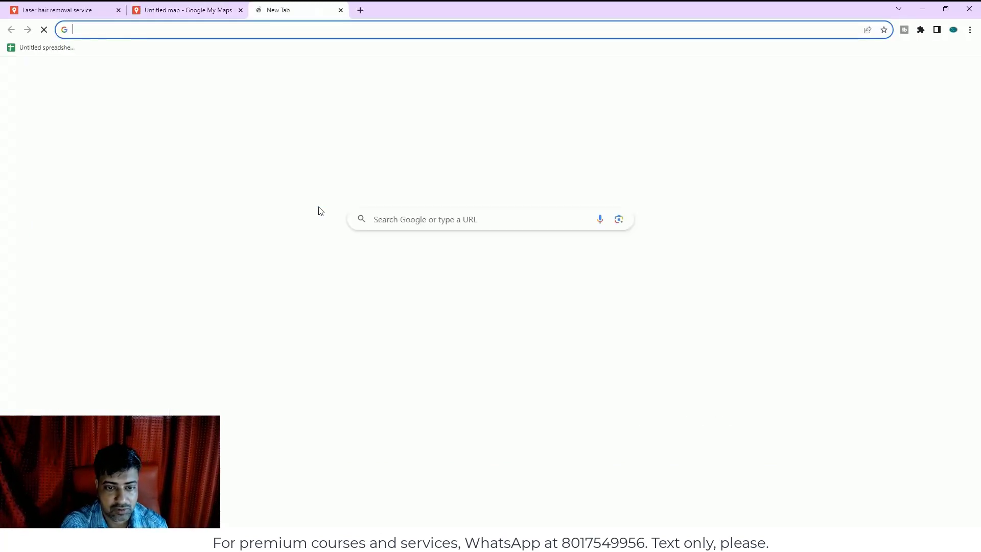
click(394, 220)
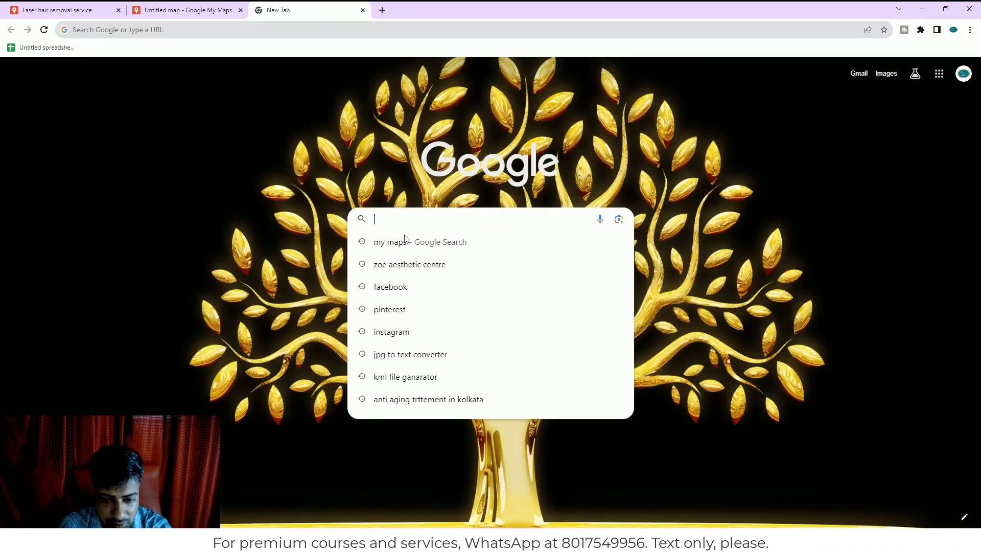
click(401, 264)
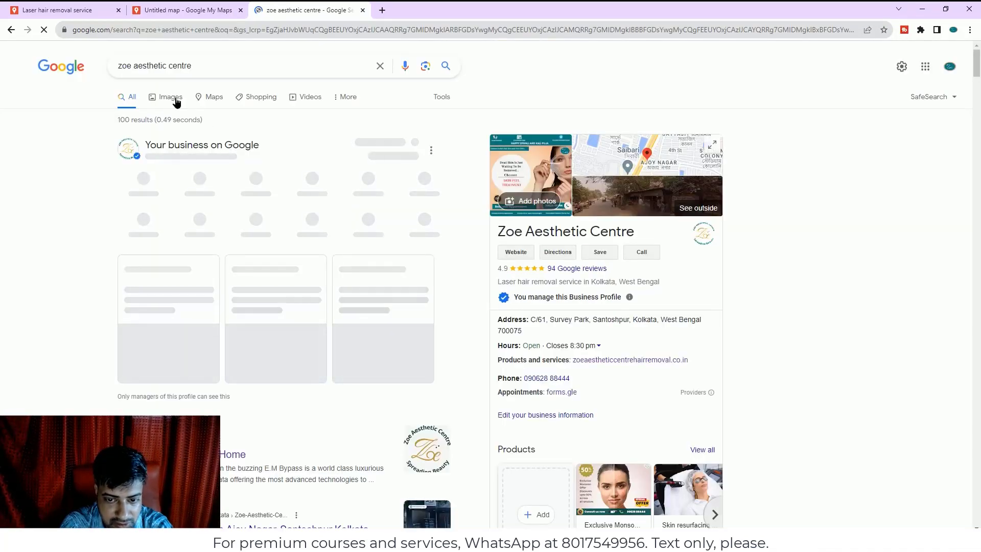
click(176, 101)
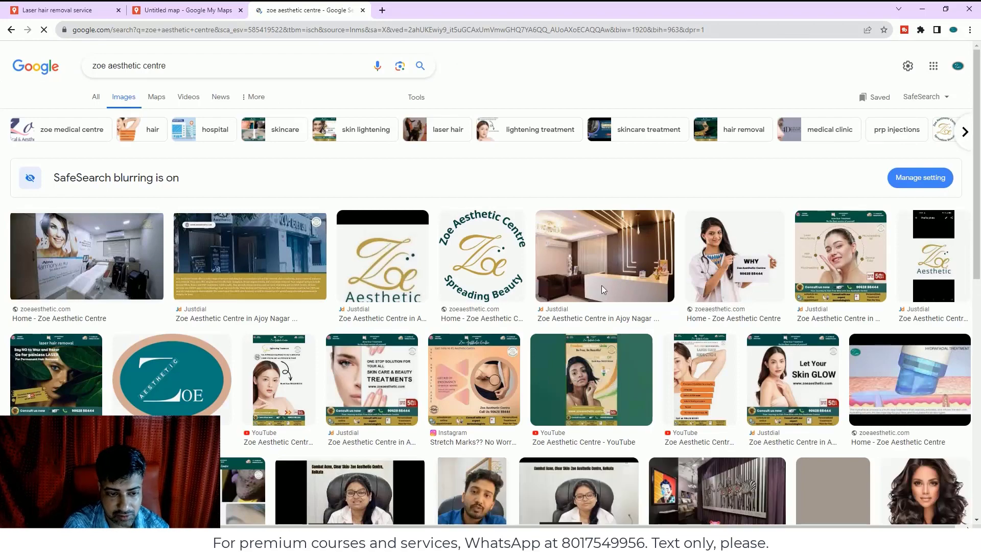
Examine the clinic's promotional pictures in the image results and in its Justdial photo gallery, and close the gallery page
scroll(587, 312, down, 2)
click(401, 299)
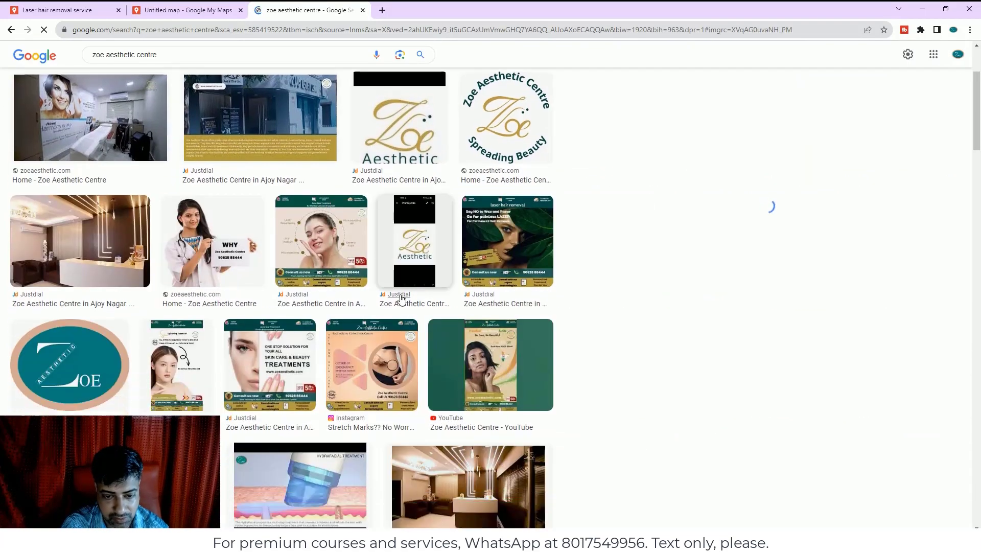
click(770, 178)
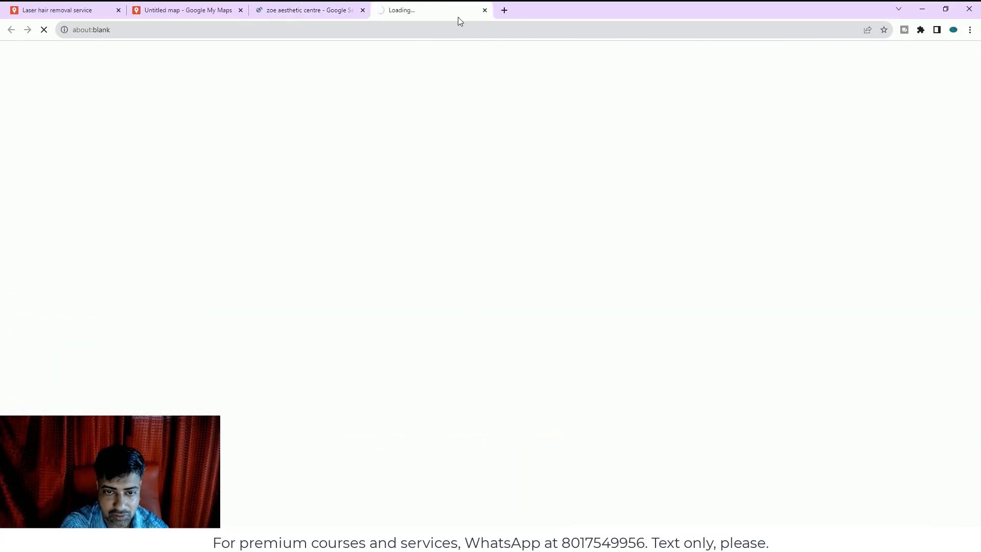
click(485, 10)
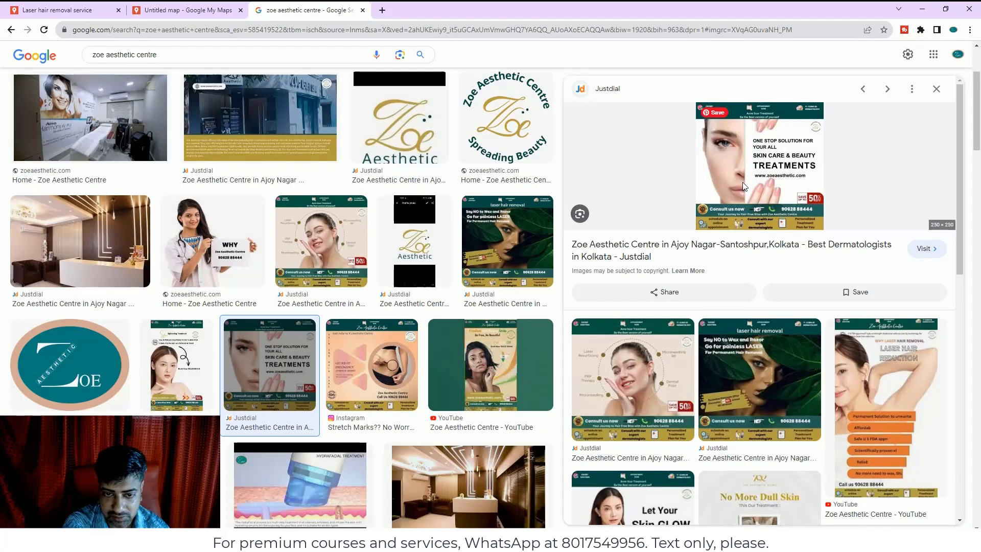
click(743, 182)
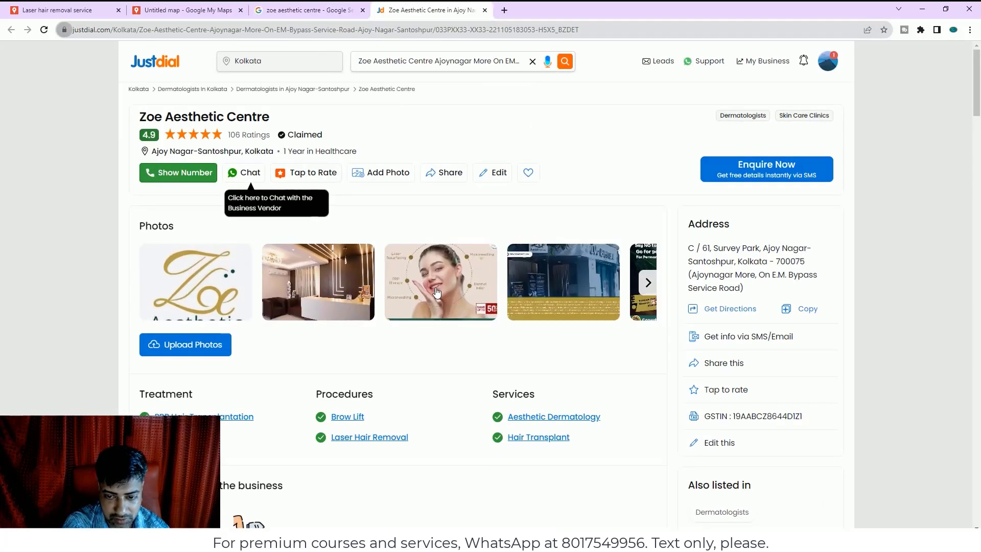
click(435, 287)
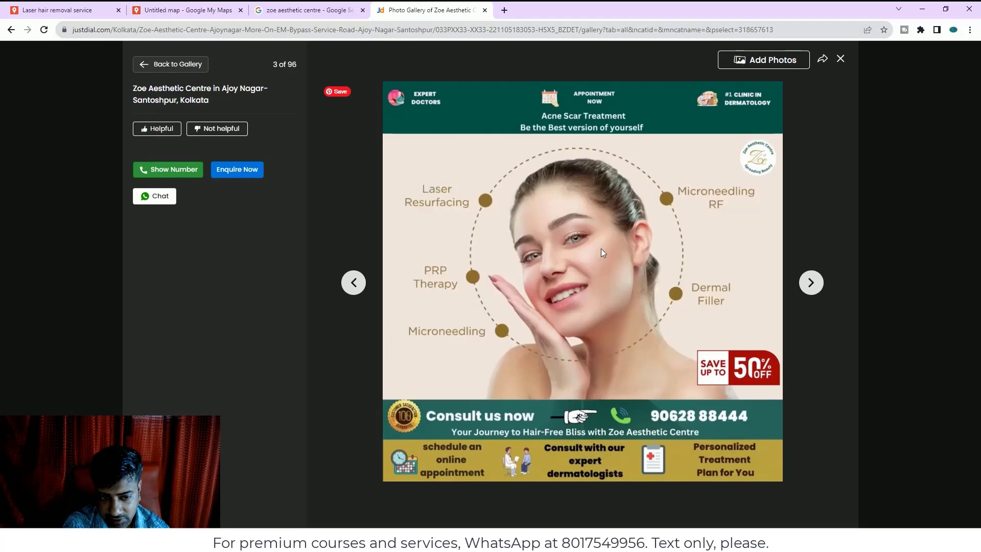
click(485, 10)
Look through the image results and related pictures for a suitable Zoe Aesthetic Centre photo
scroll(265, 346, down, 2)
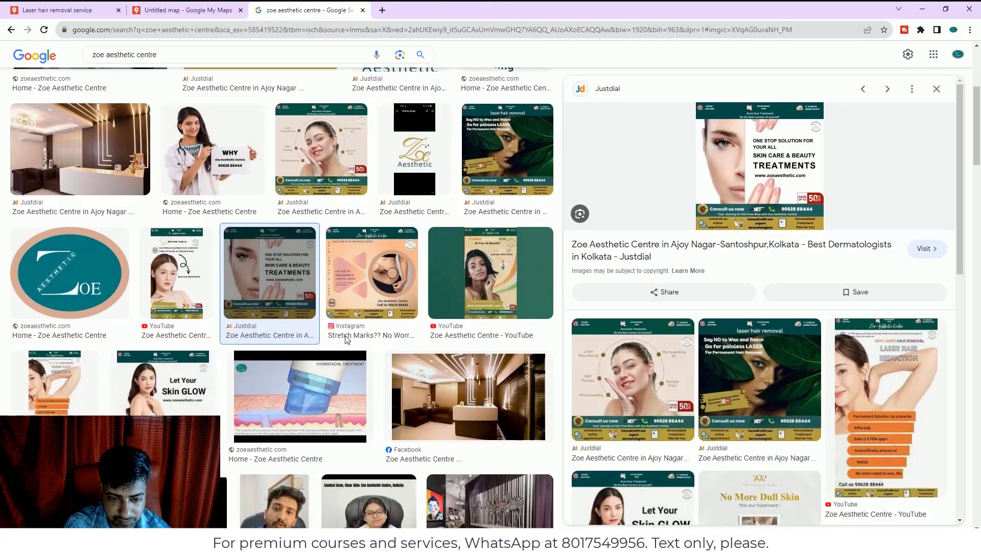
scroll(230, 334, down, 3)
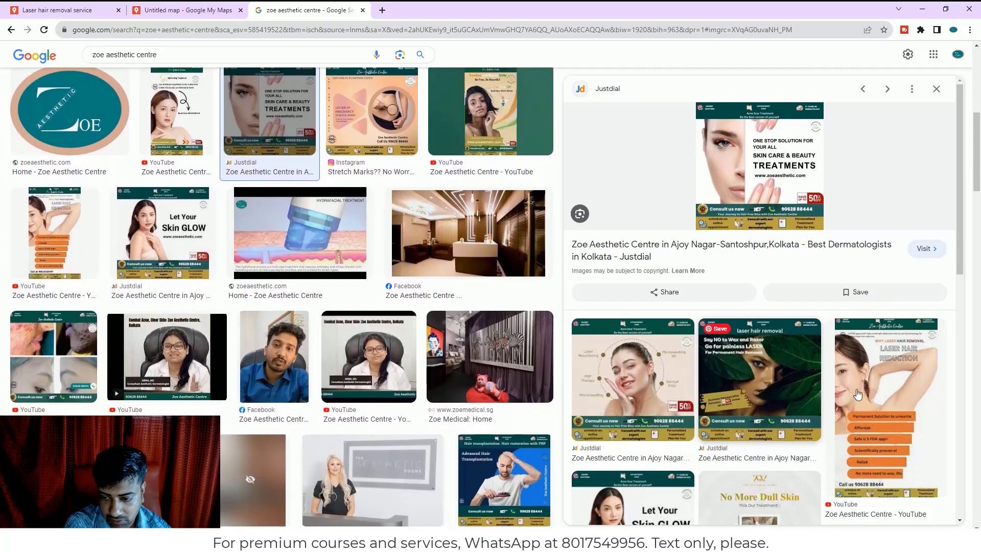
click(874, 395)
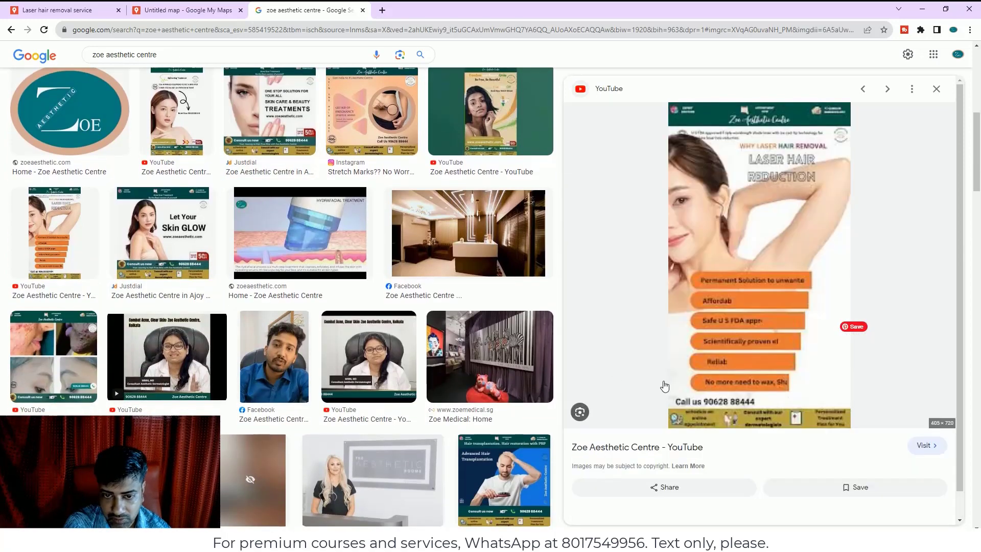
scroll(710, 333, down, 4)
scroll(710, 333, down, 8)
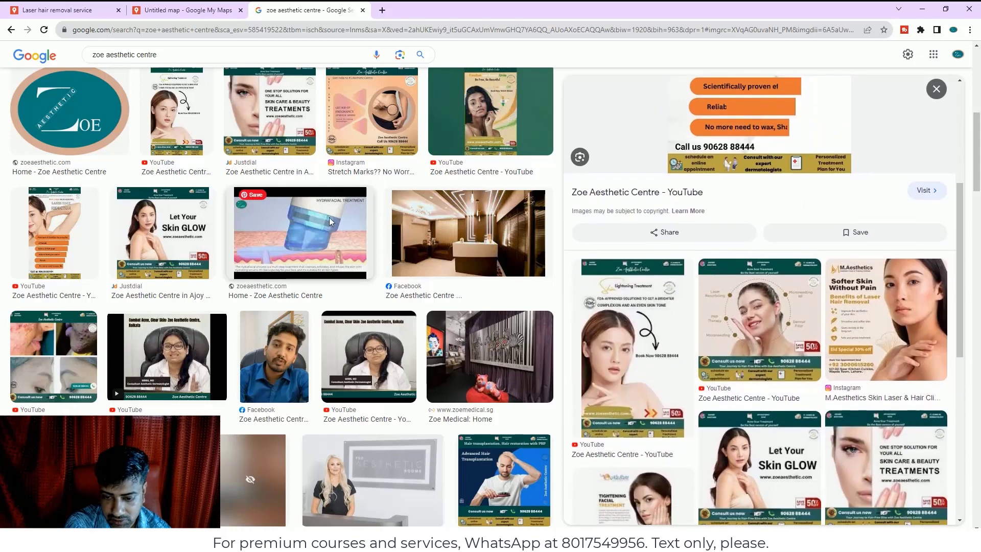
scroll(636, 319, down, 2)
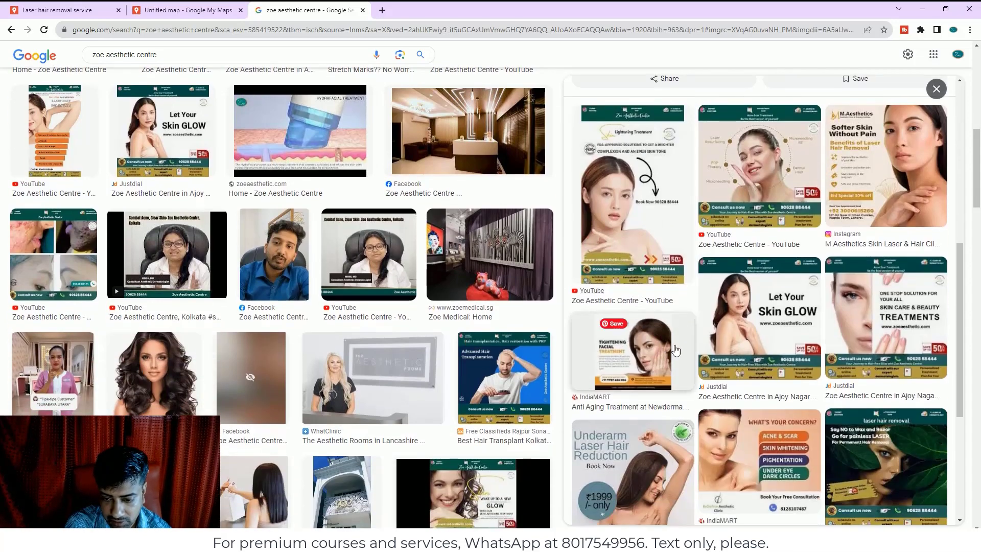
scroll(637, 319, up, 3)
scroll(364, 221, up, 4)
scroll(364, 221, up, 5)
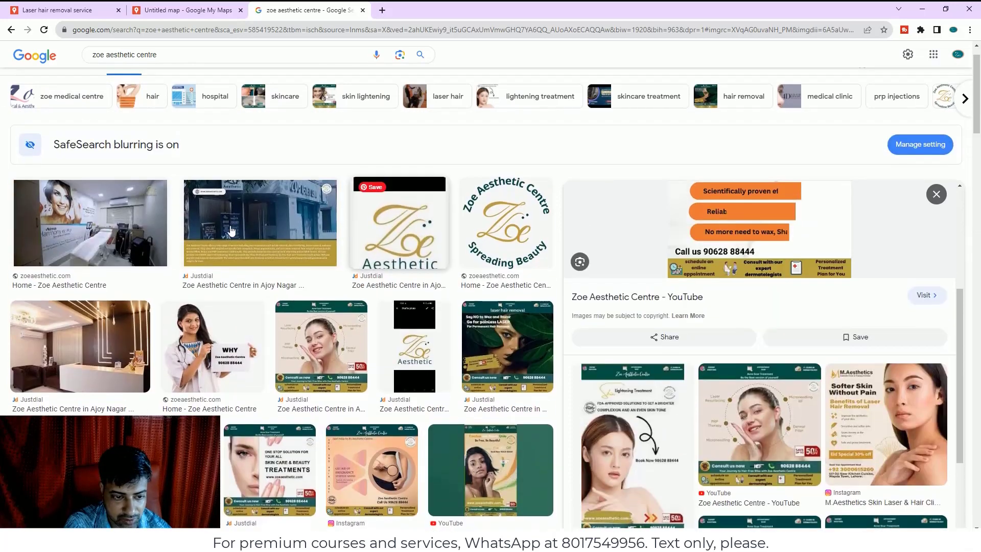
click(254, 229)
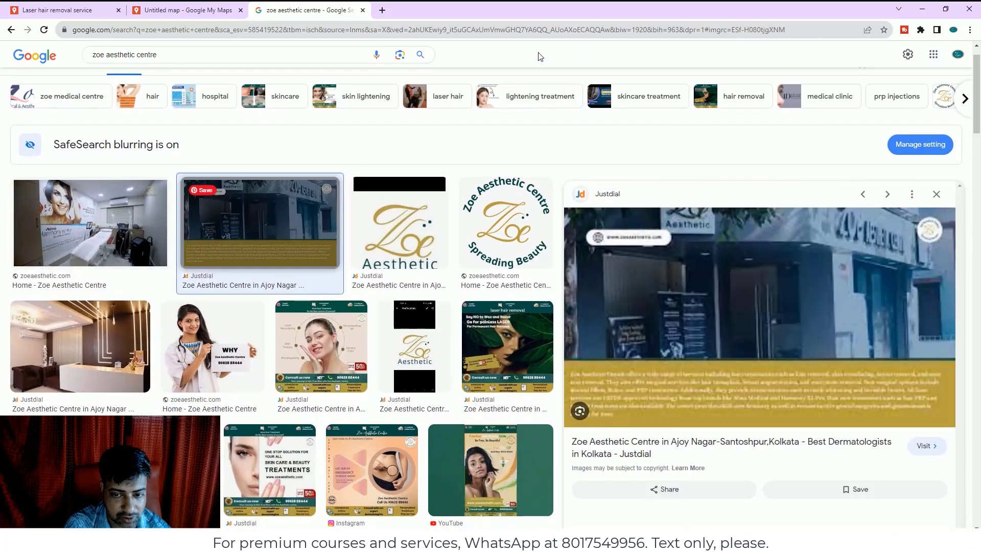
click(106, 218)
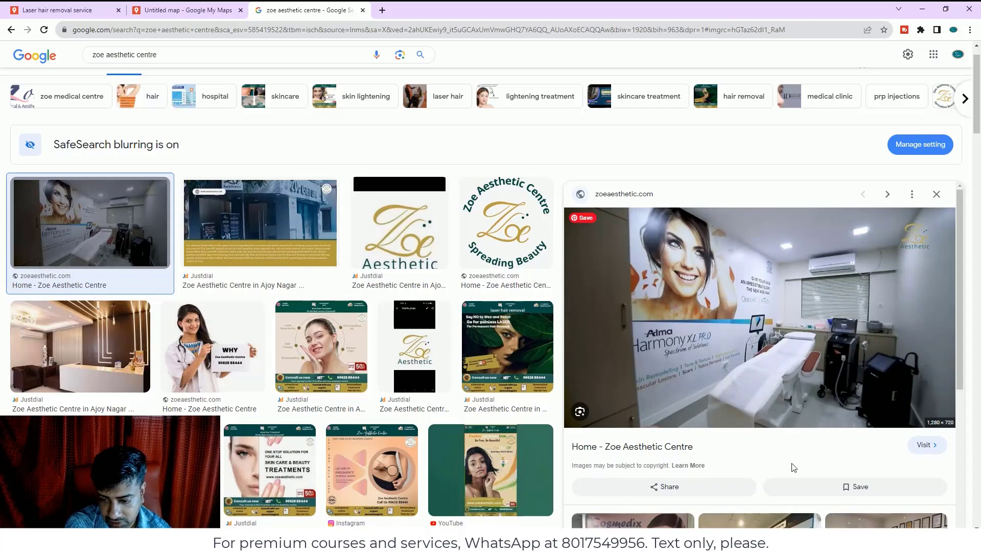
click(197, 12)
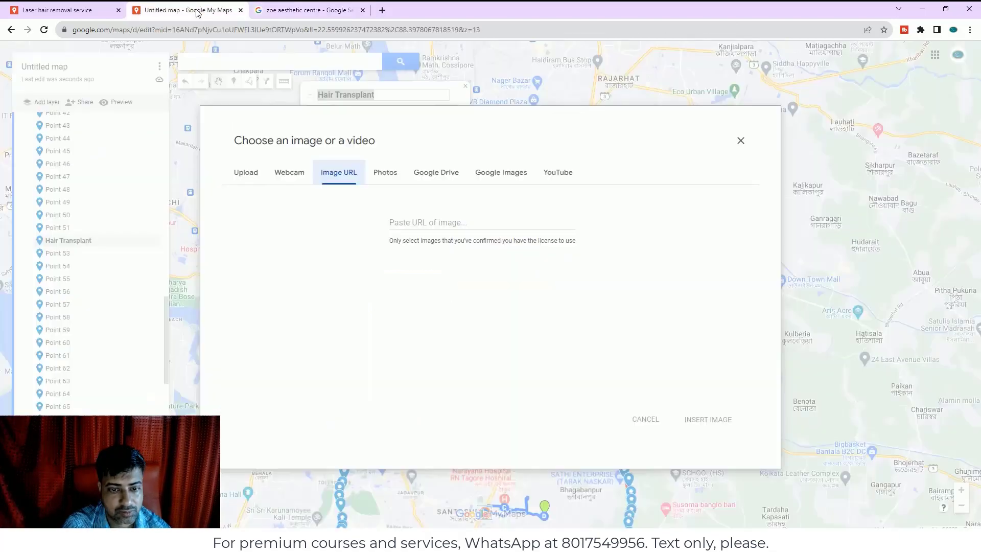
click(429, 222)
text(https://i.ytimg.com/vi/ge2cvZFyXHg/maxresdefault.jpg)
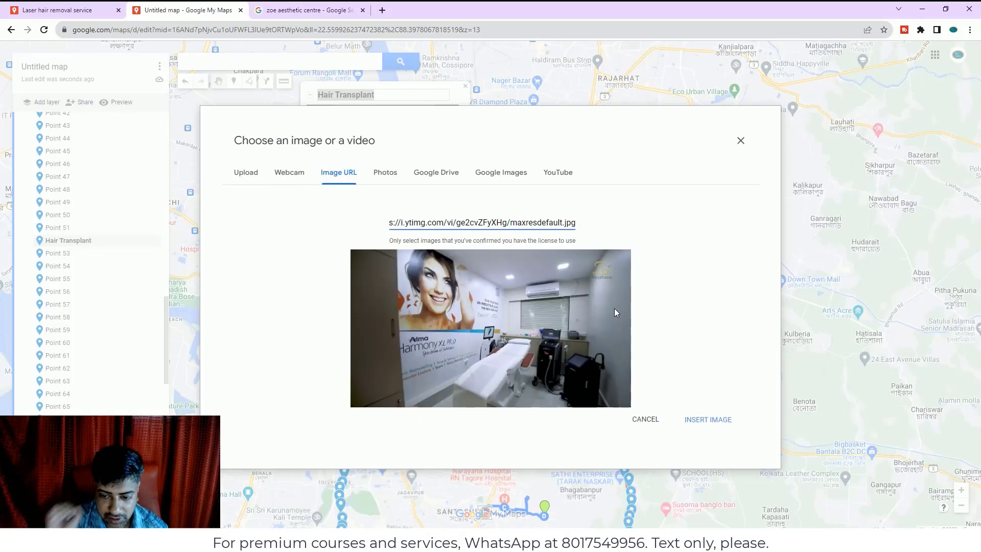
click(722, 421)
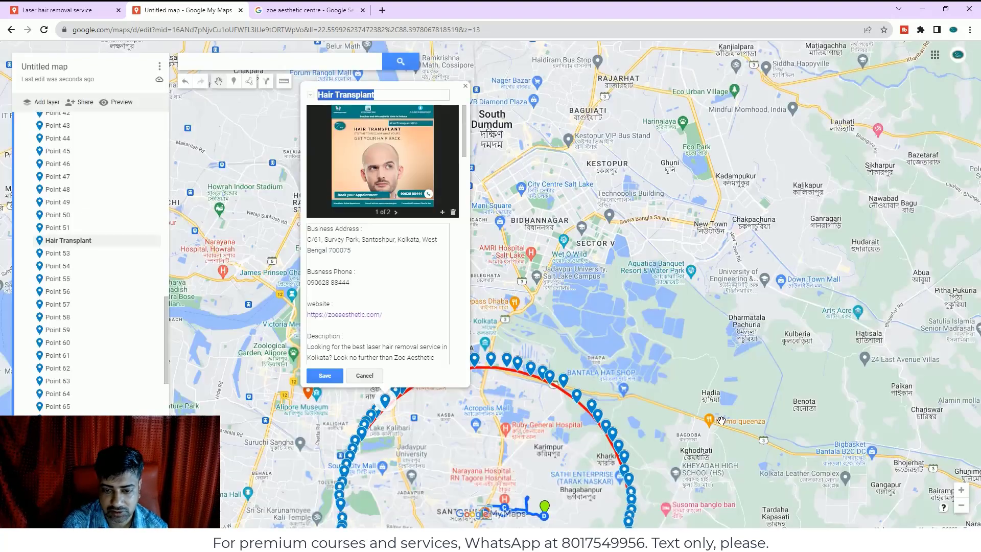
Check the added treatment room photo, save the Hair Transplant marker and close its info card
click(396, 212)
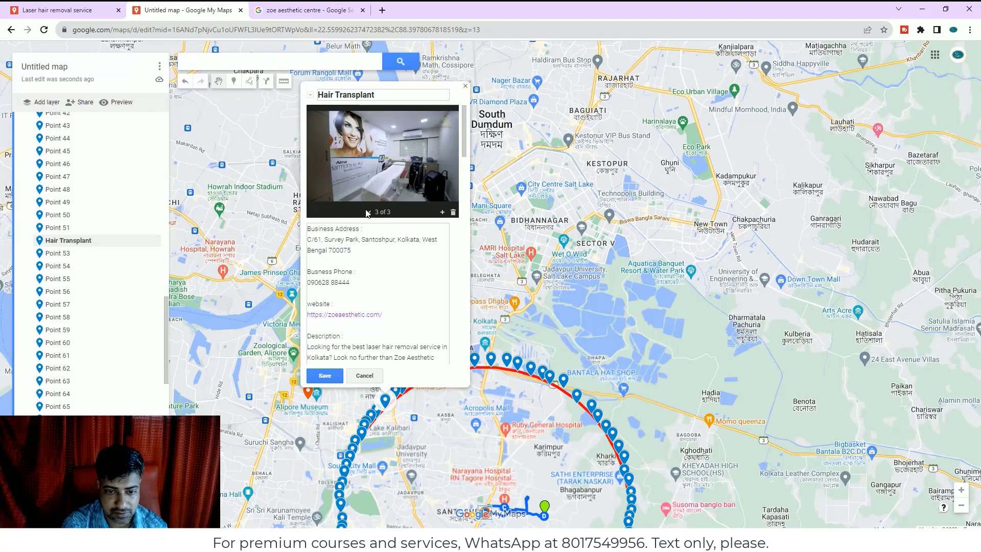
click(325, 377)
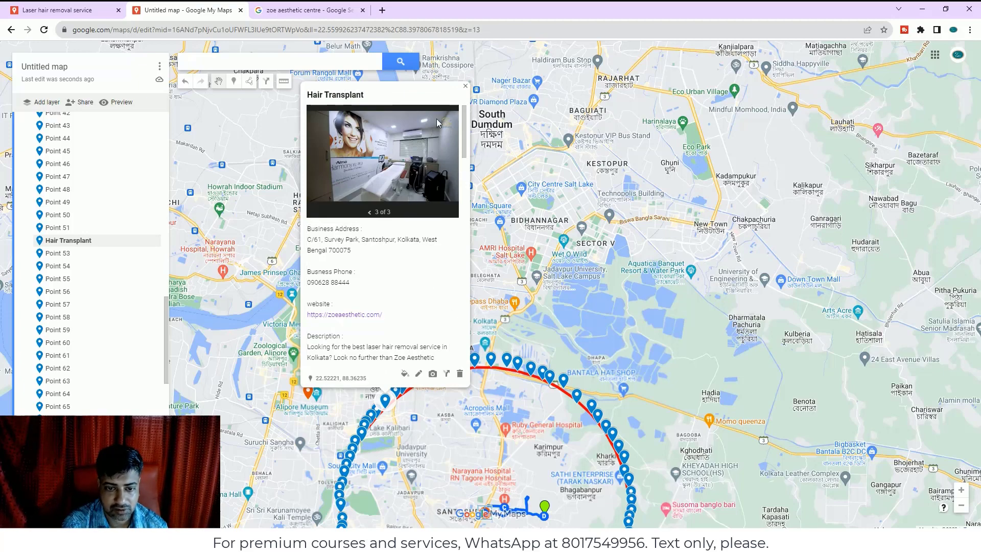
click(466, 87)
Open the data table of the Hair transplantation clinic layer
scroll(296, 409, down, 3)
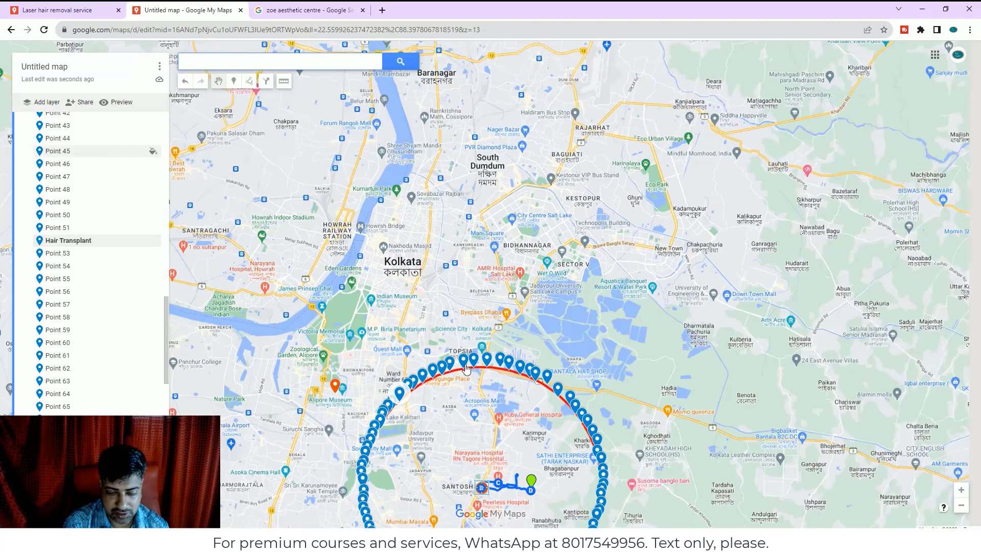
scroll(73, 299, up, 15)
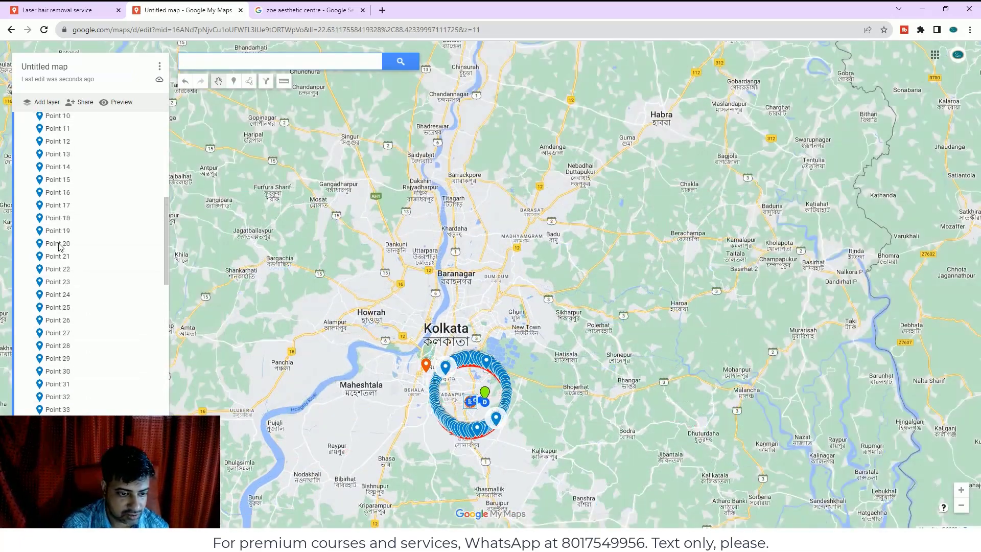
scroll(60, 226, down, 4)
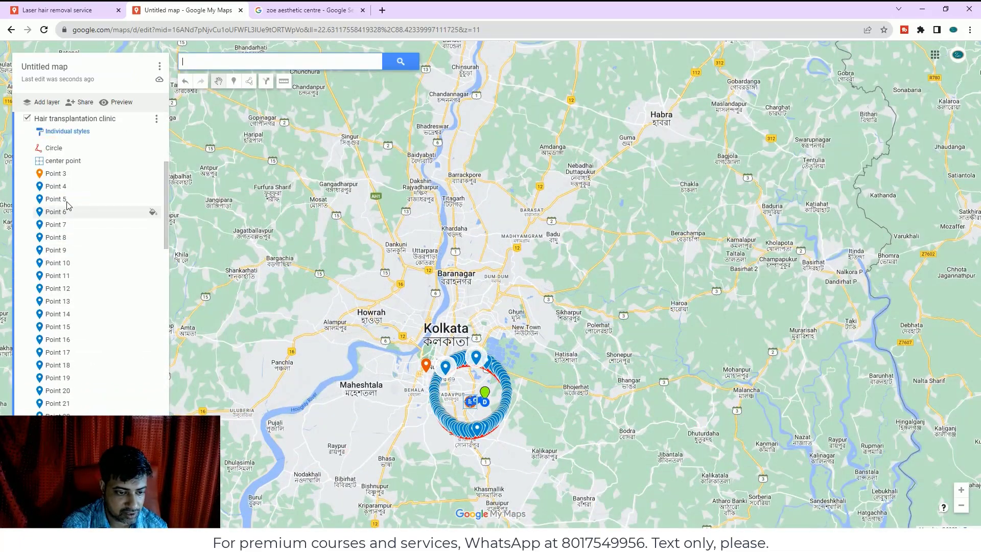
click(56, 173)
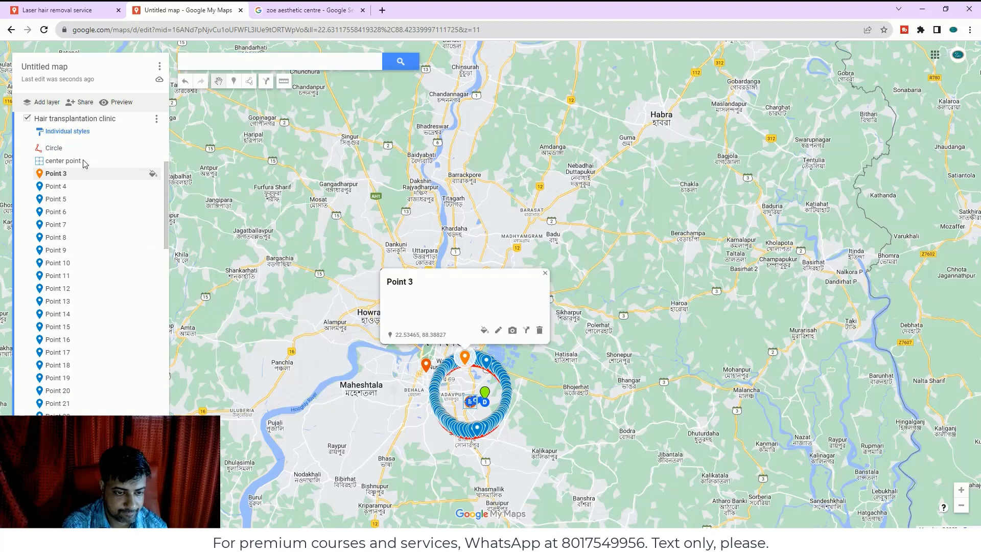
click(156, 119)
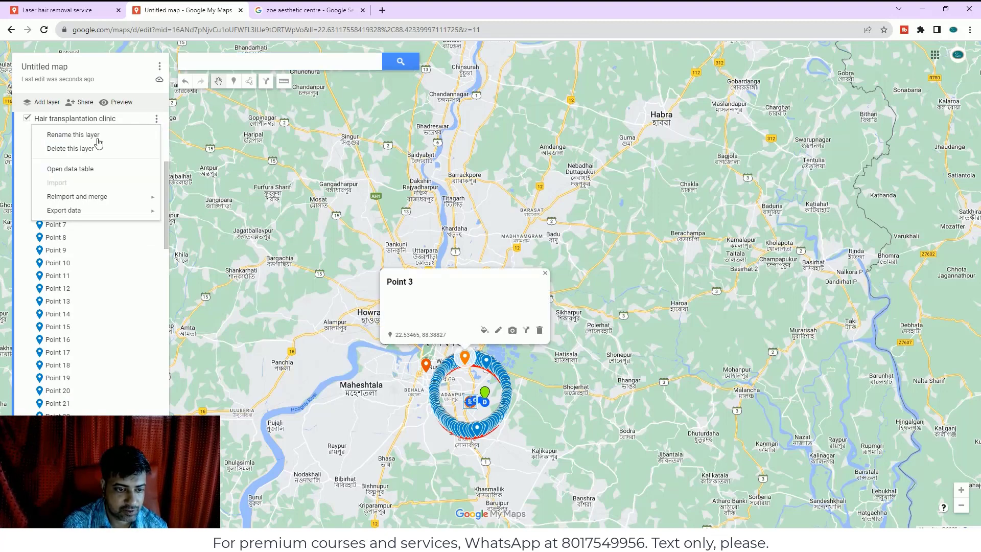
click(81, 174)
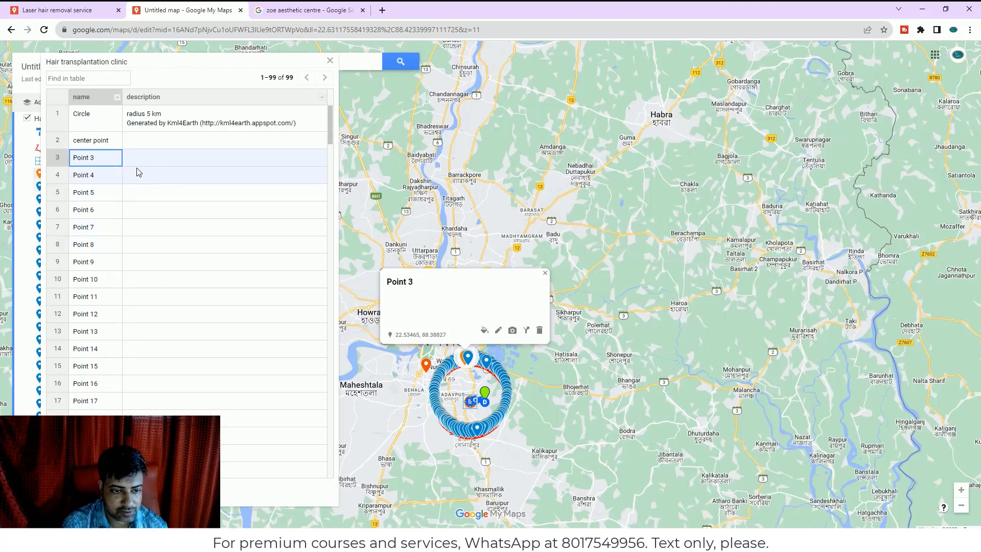
Replace the Circle row's description in the data table with the clinic's pasted business details and keywords
click(109, 141)
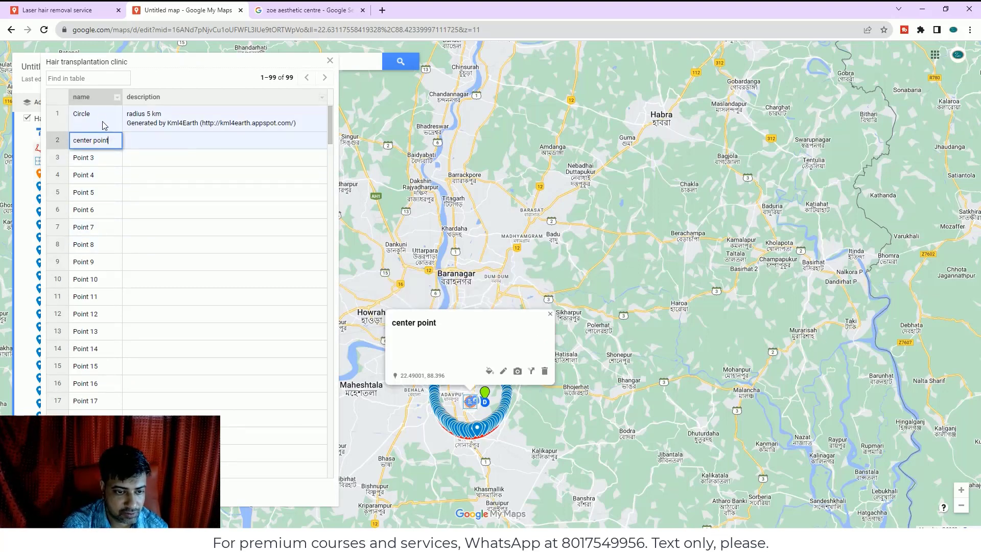
click(102, 116)
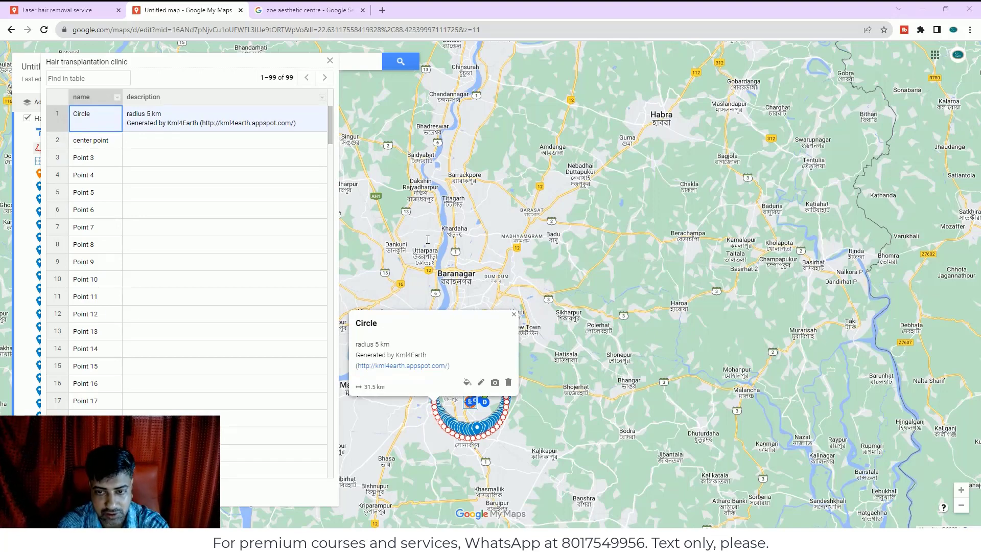
click(164, 124)
drag(305, 125, 128, 114)
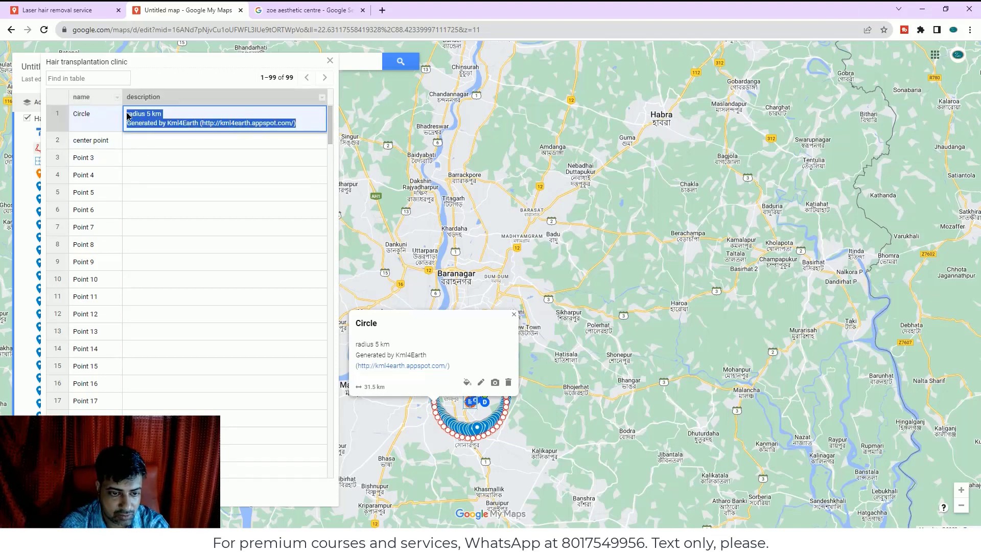
key(BackSpace)
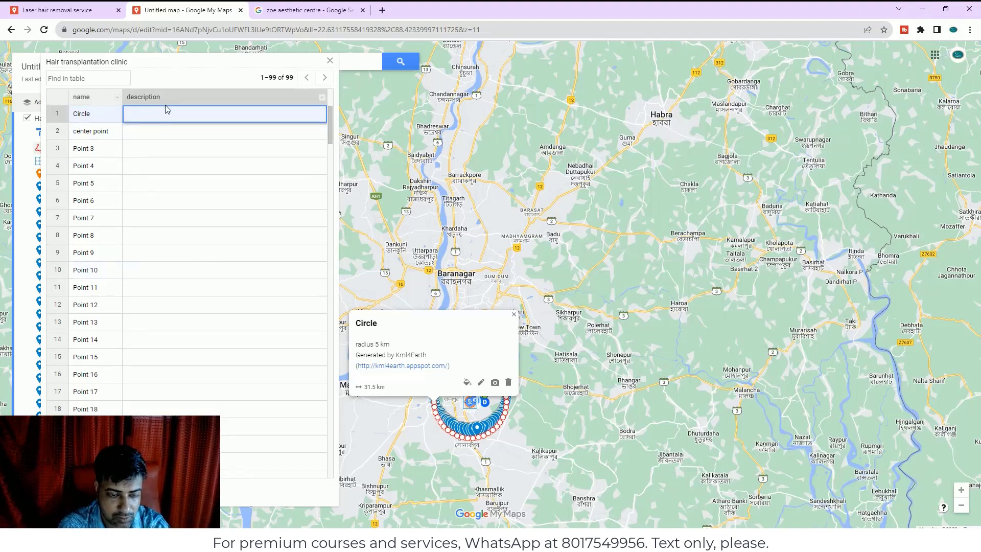
key(ctrl+v)
scroll(189, 268, down, 10)
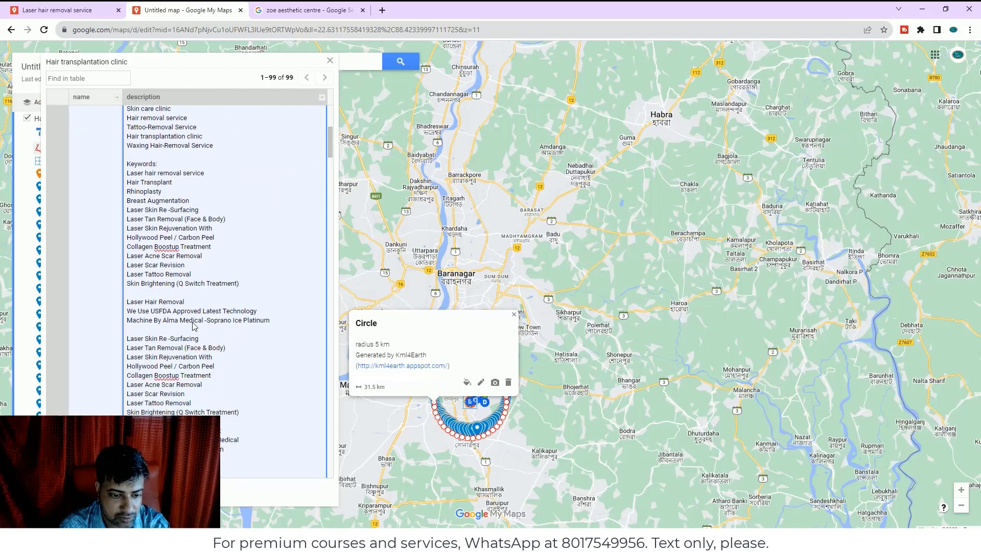
Paste the clinic's business details and keywords into the descriptions of the center point and Point 3 rows
click(156, 206)
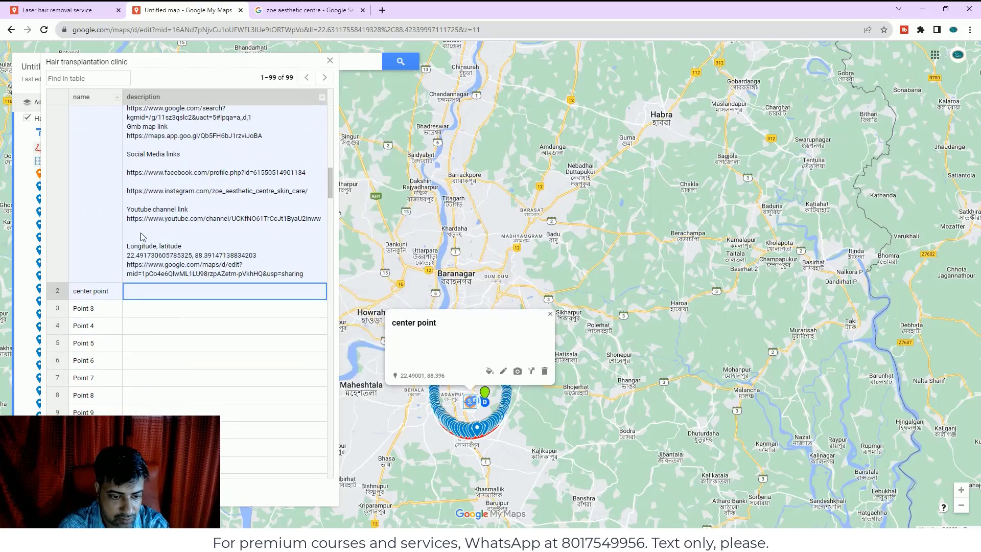
key(ctrl+v)
scroll(152, 308, down, 10)
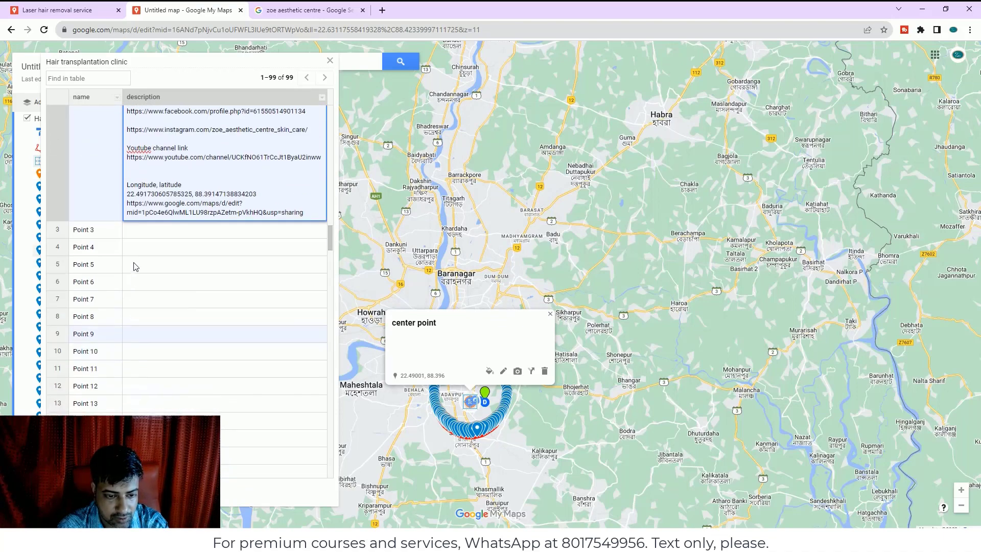
click(147, 234)
click(146, 277)
scroll(184, 344, down, 15)
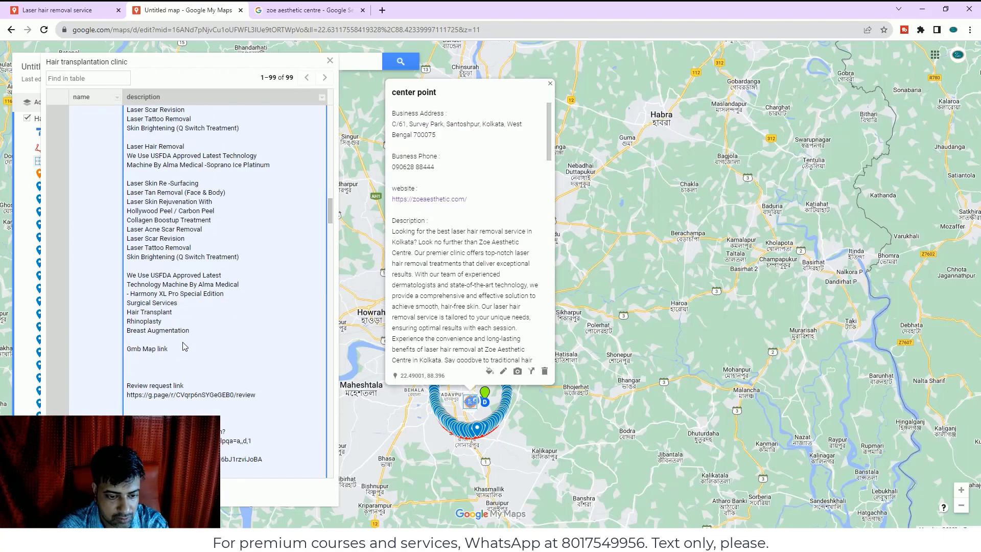
scroll(153, 246, up, 10)
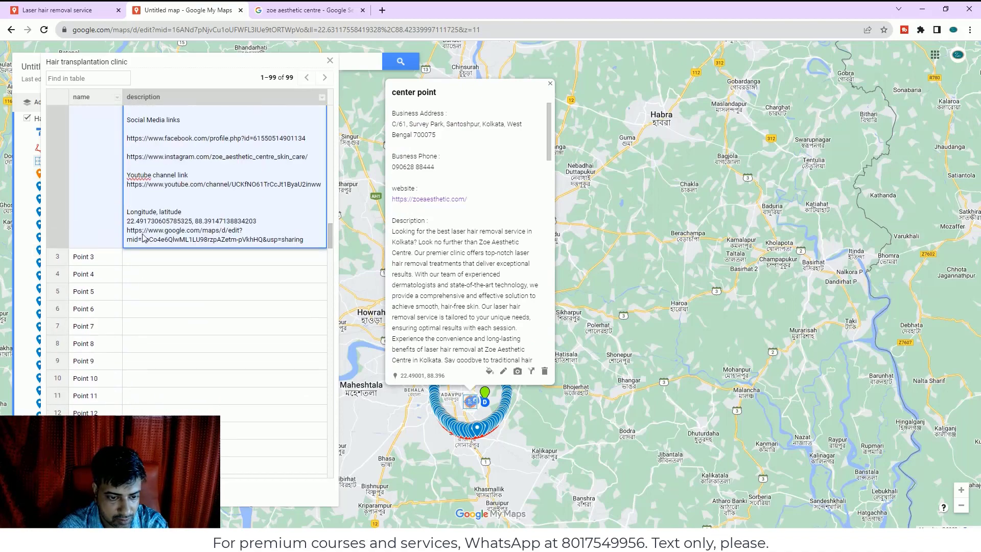
click(141, 261)
click(133, 291)
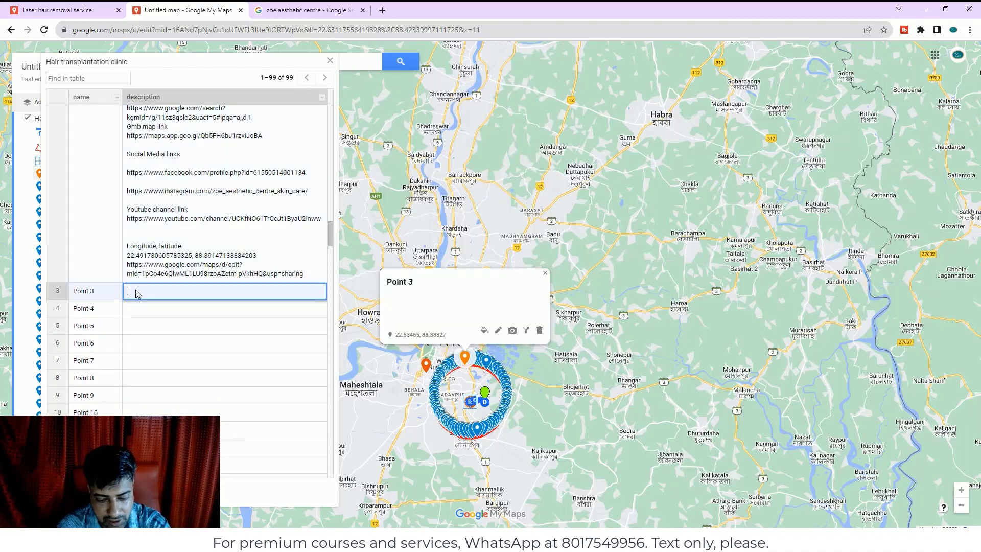
key(ctrl+v)
scroll(164, 317, down, 5)
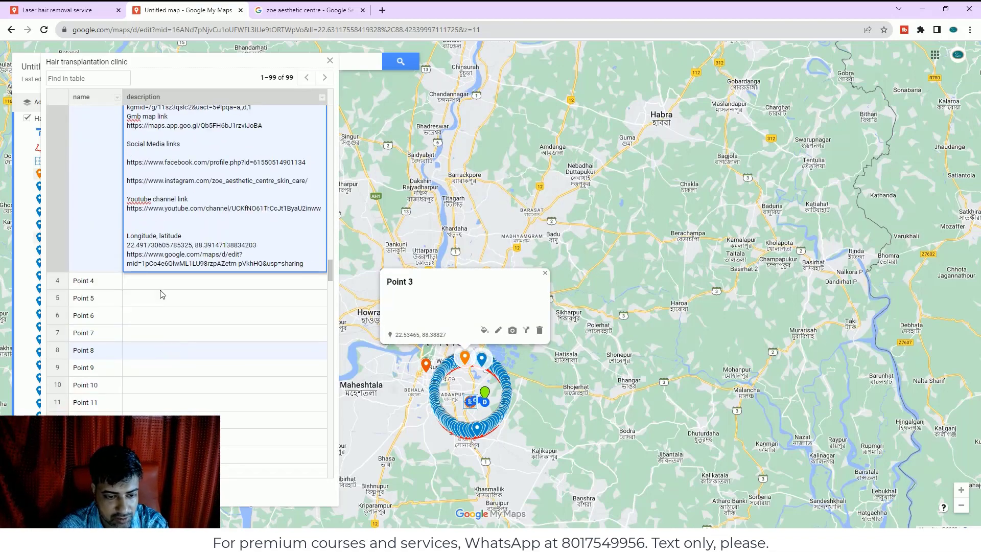
Fill the descriptions of the Point 4 and Point 5 rows with the same pasted clinic details and keywords
click(138, 296)
click(138, 295)
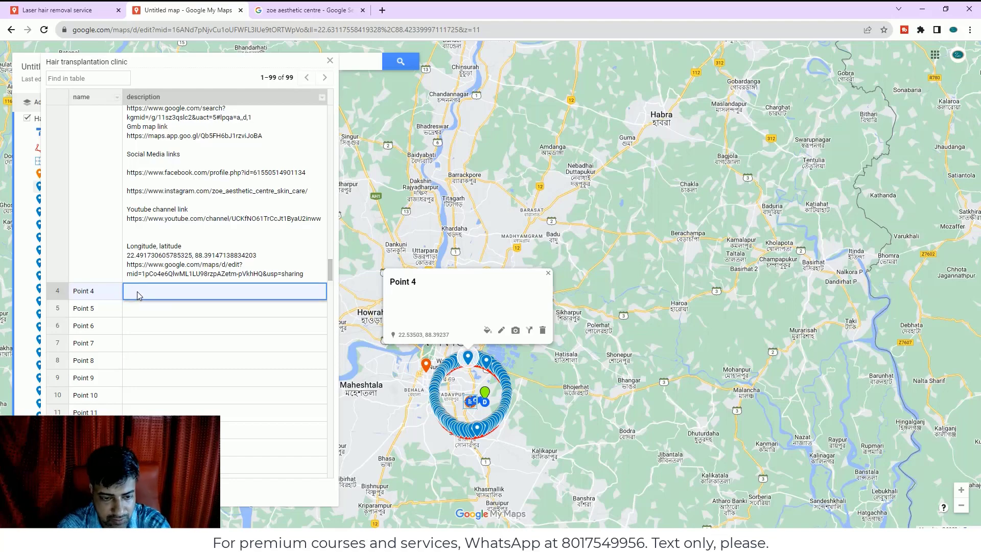
key(ctrl+v)
scroll(148, 296, down, 10)
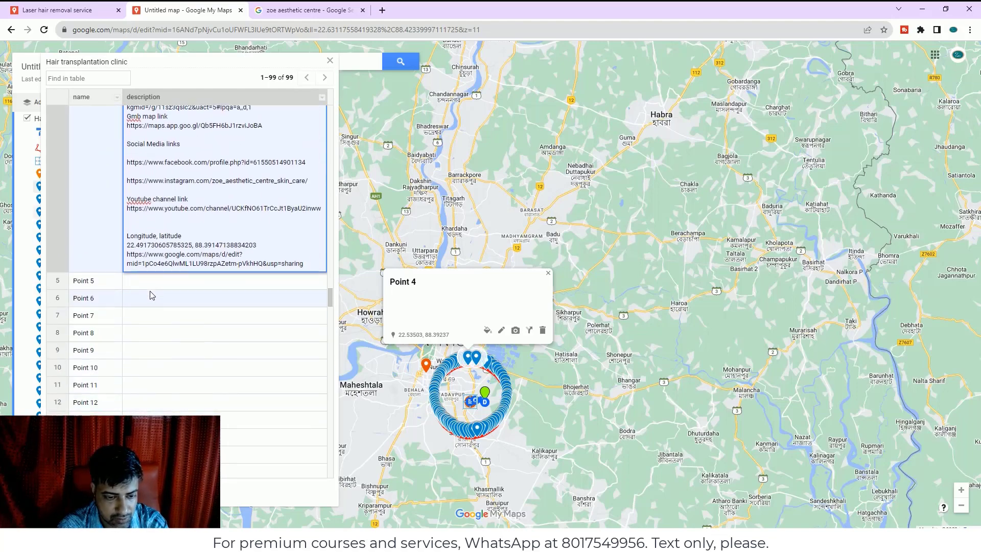
click(145, 281)
click(143, 275)
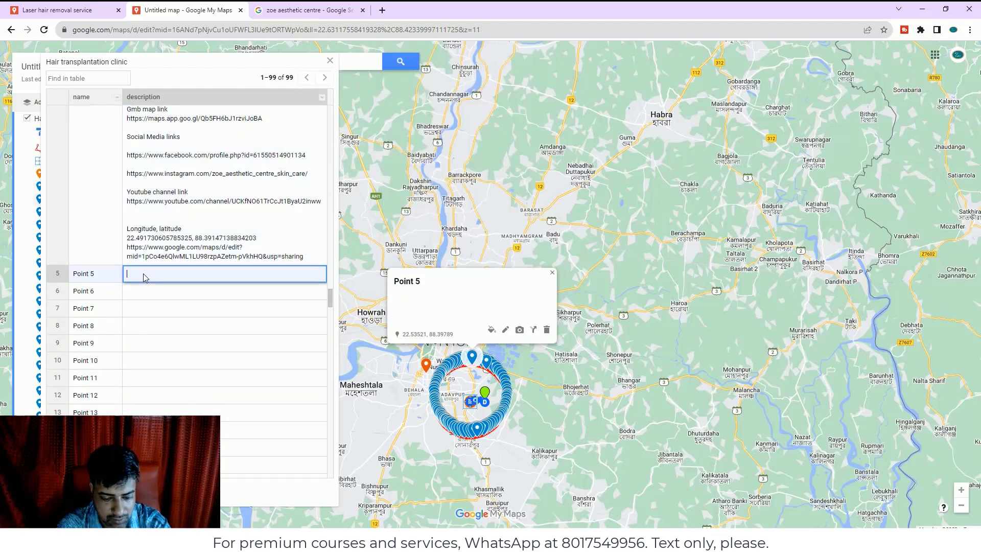
key(ctrl+v)
scroll(144, 307, down, 10)
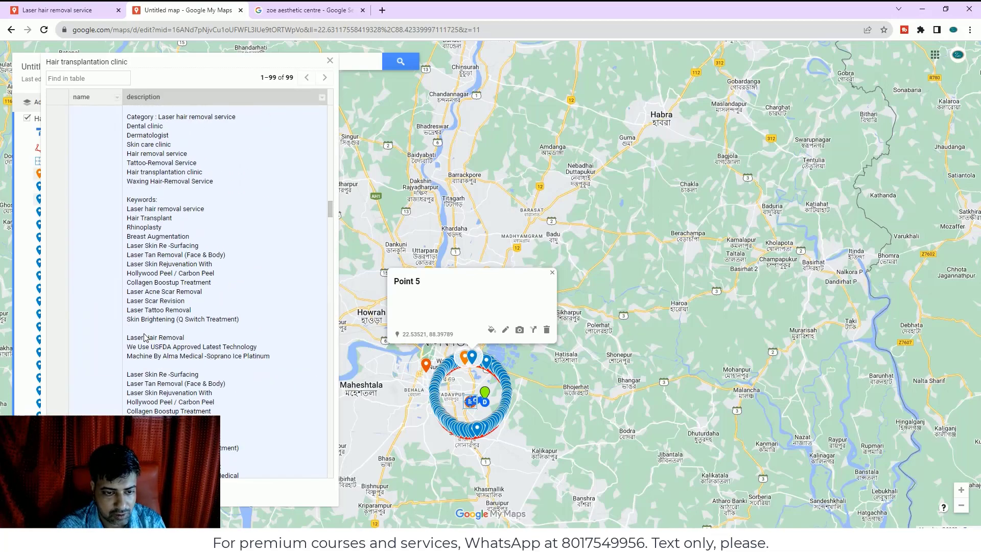
Rename the Circle row in the data table as Hair Transplant
scroll(144, 333, up, 20)
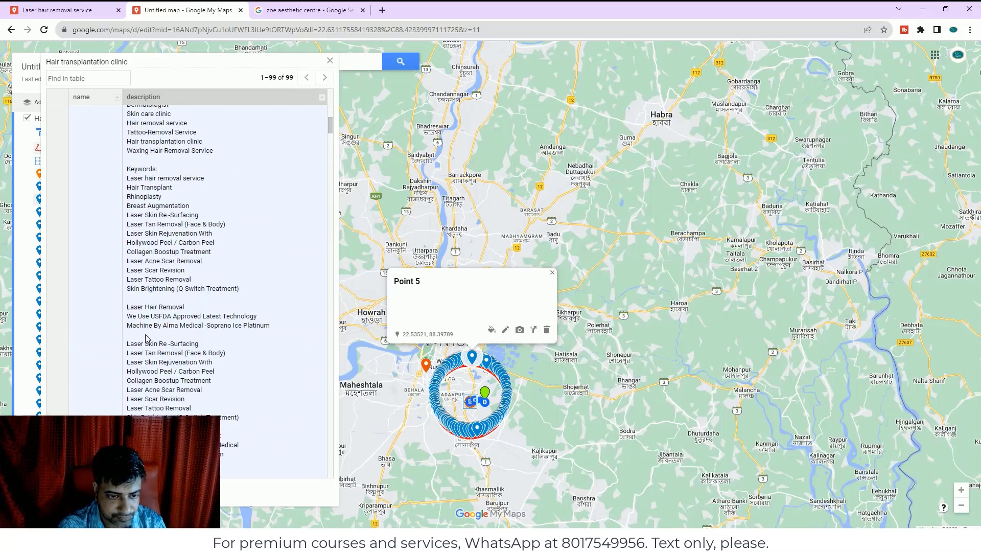
scroll(145, 337, up, 10)
click(90, 116)
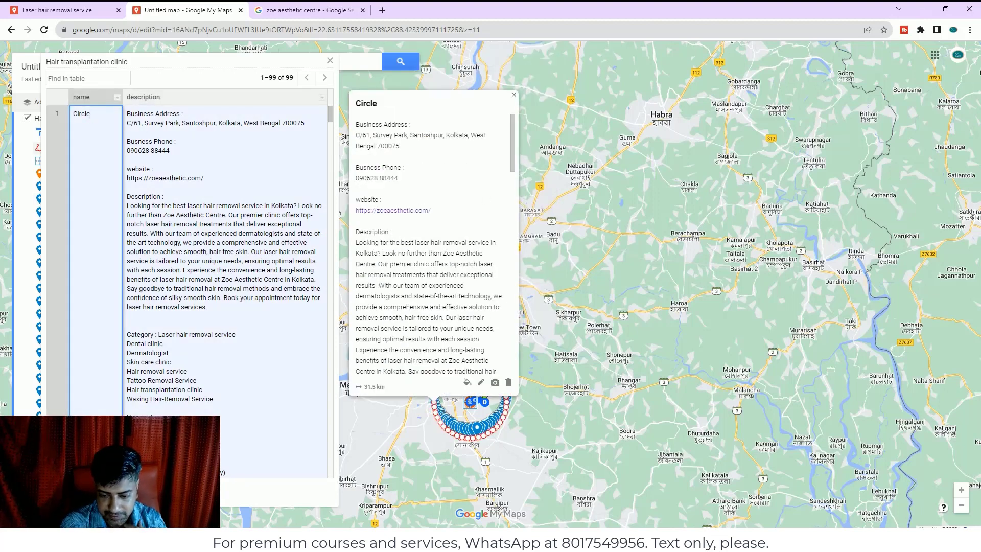
key(alt+Tab)
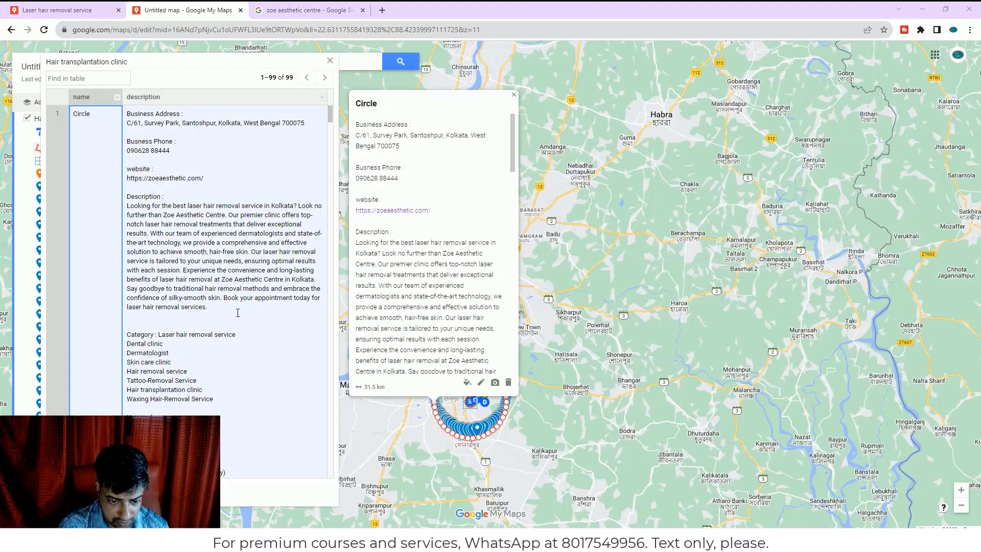
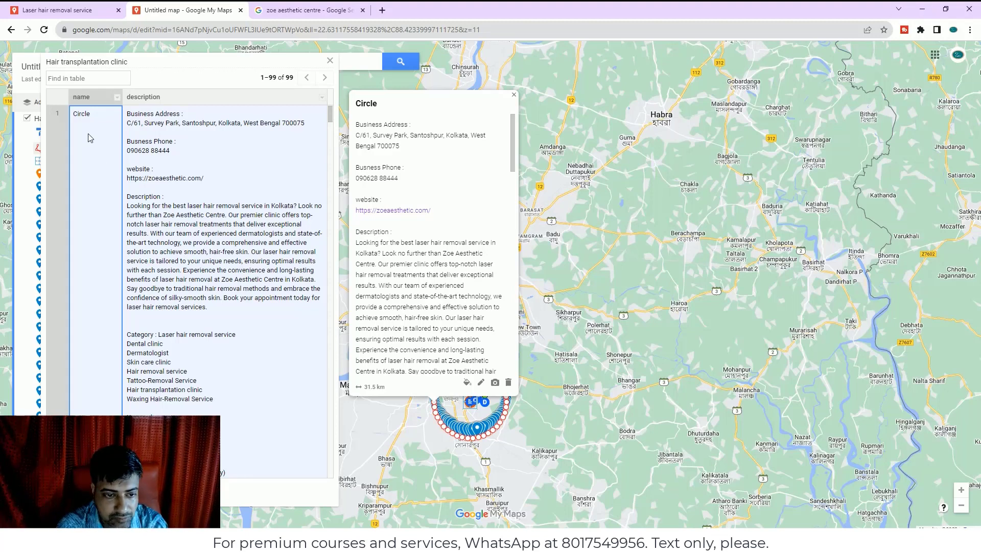
double_click(89, 119)
click(92, 120)
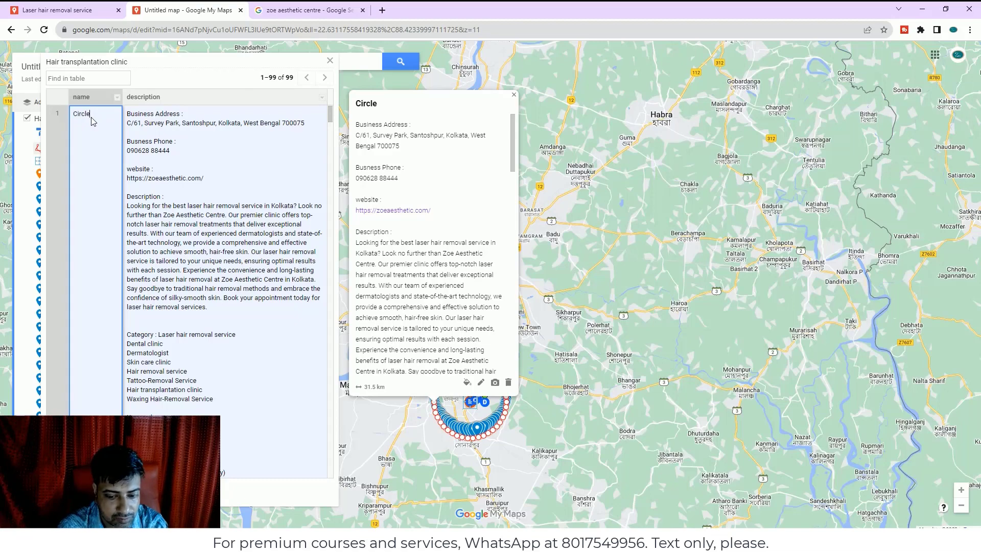
text(Hair Transplant)
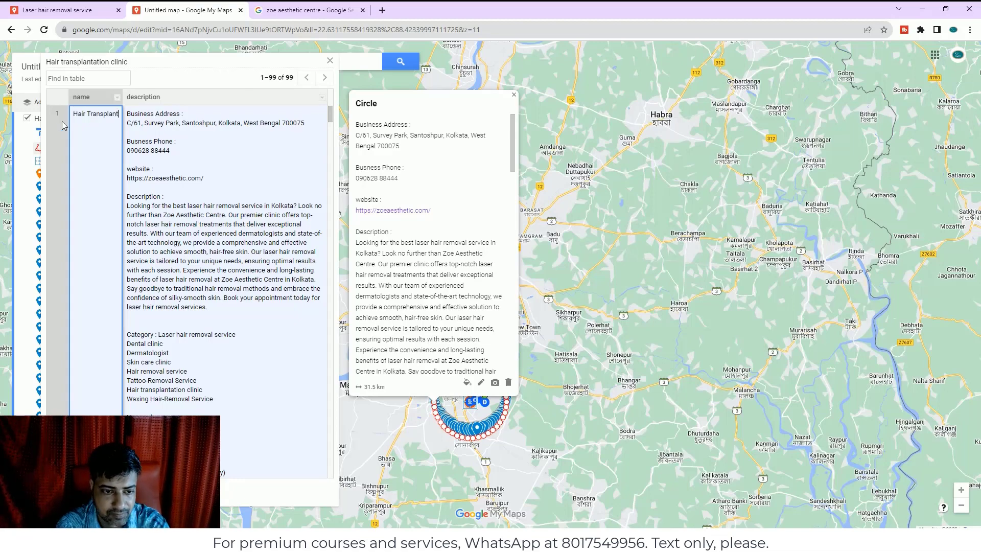
Change the name of the center point row to Hair Transplant
scroll(75, 149, down, 16)
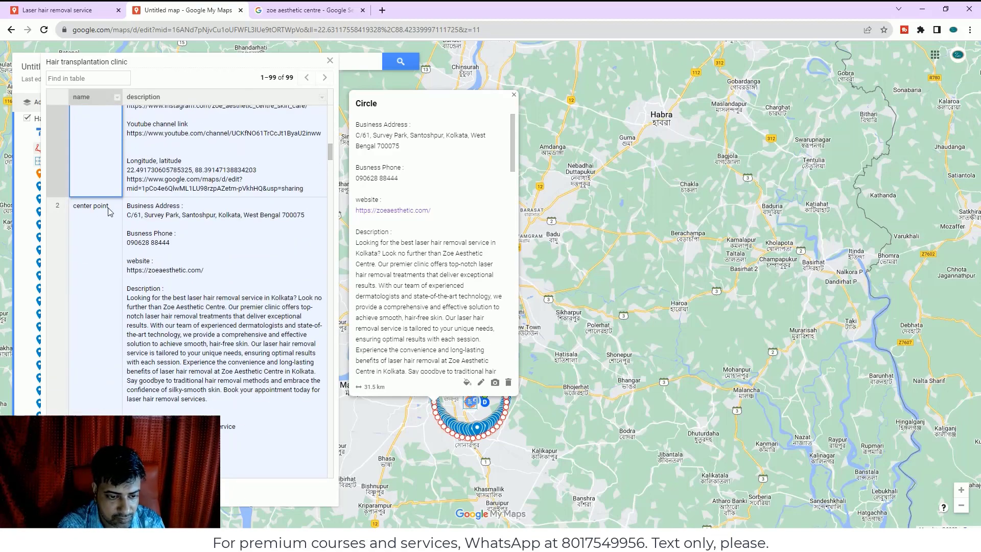
click(108, 212)
scroll(105, 330, down, 15)
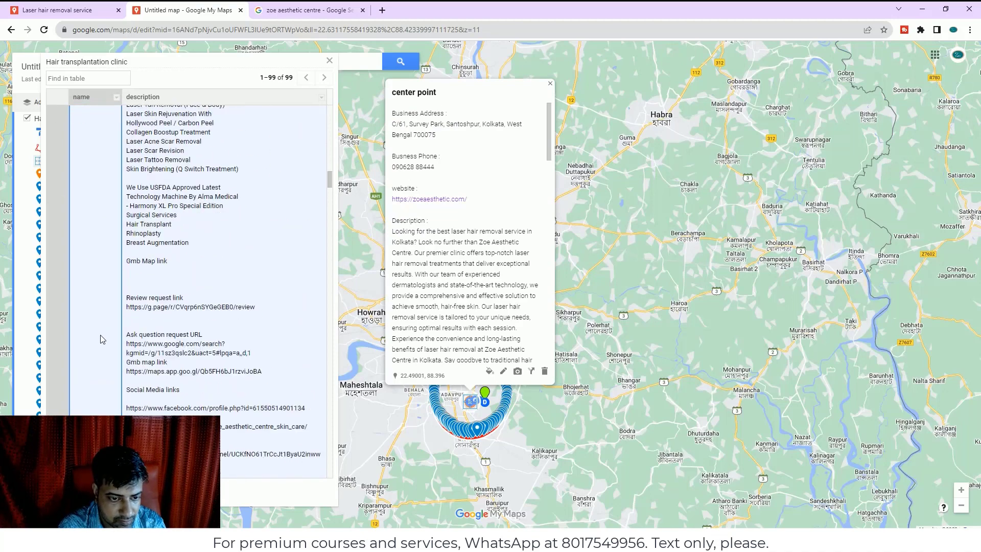
scroll(103, 336, down, 6)
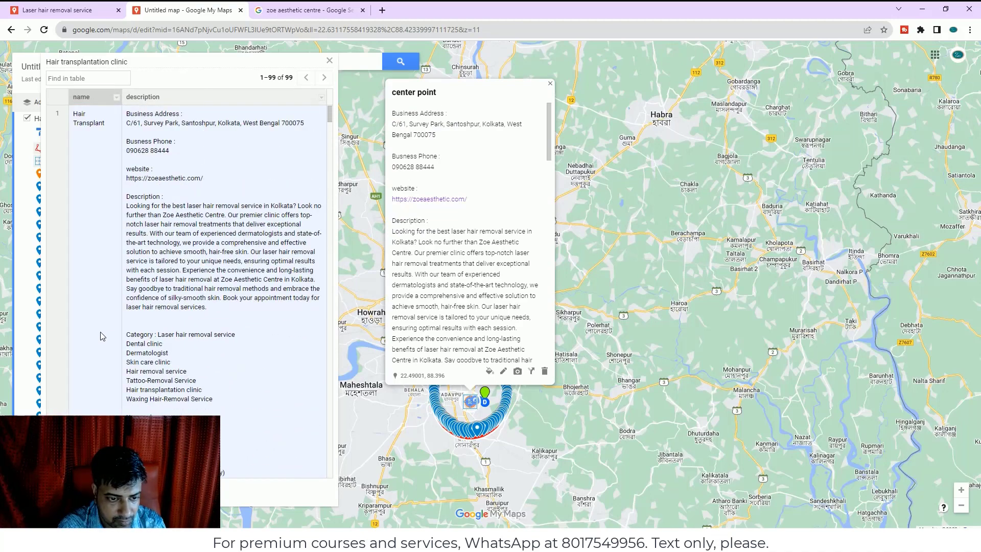
scroll(104, 338, down, 1)
click(104, 212)
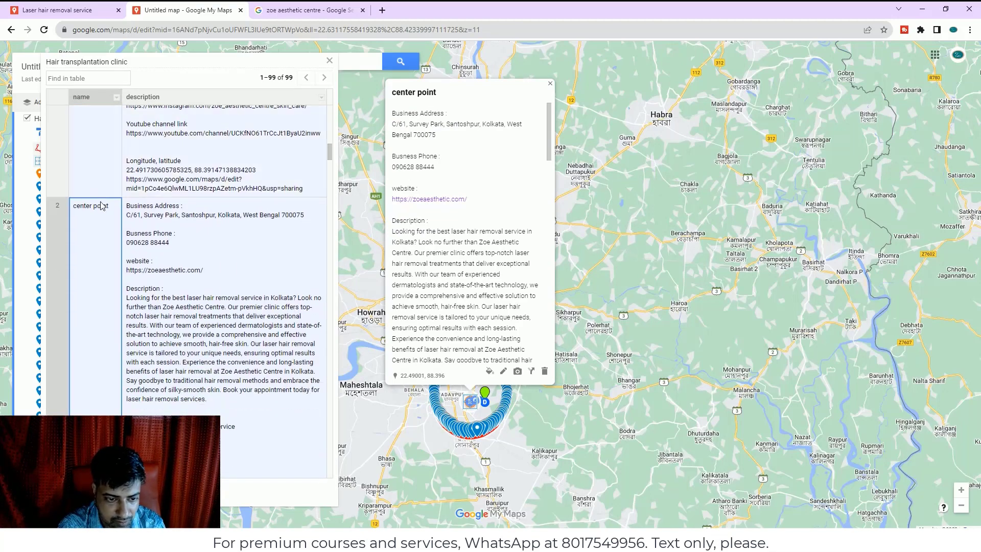
key(BackSpace)
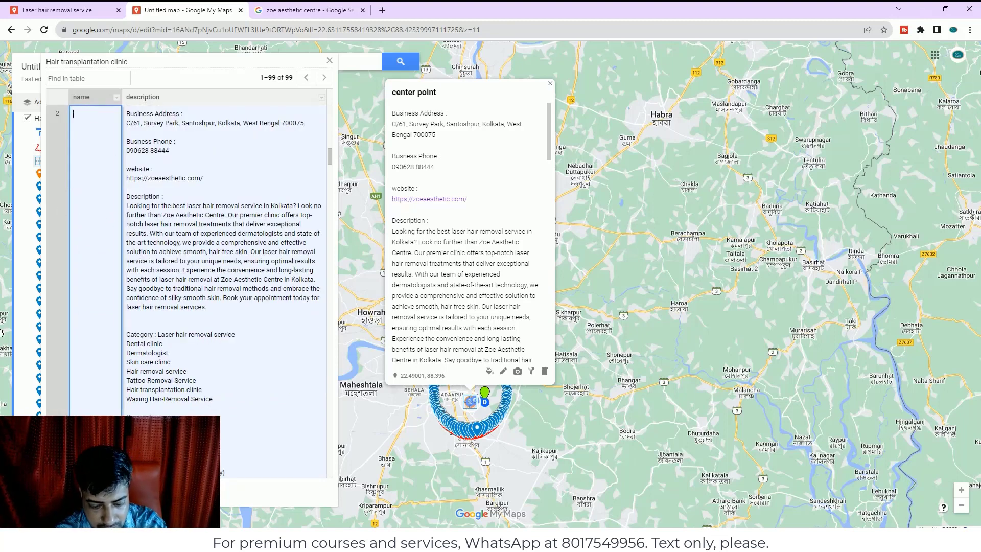
text(Hair Transplant)
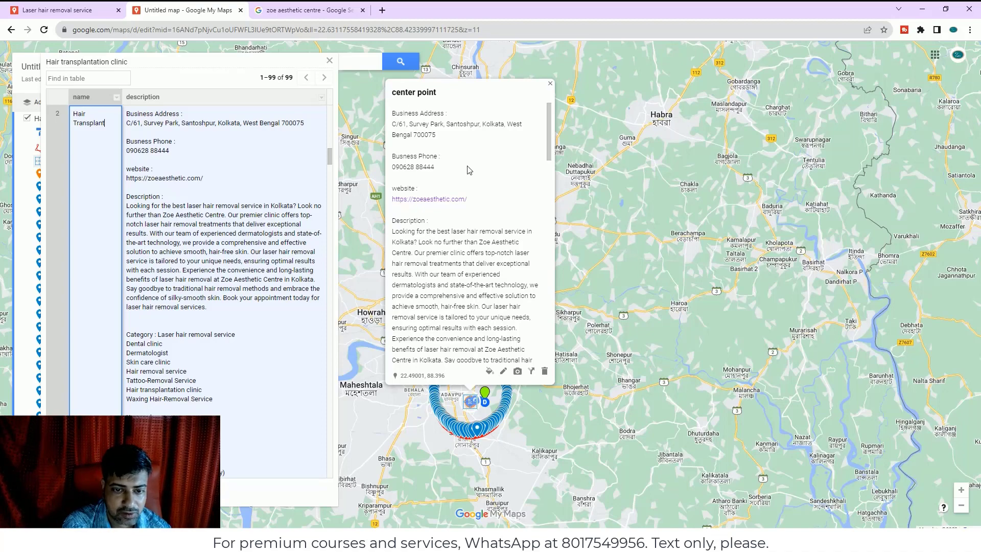
Rename both the Point 3 and Point 4 rows as Hair Transplant
scroll(147, 233, down, 10)
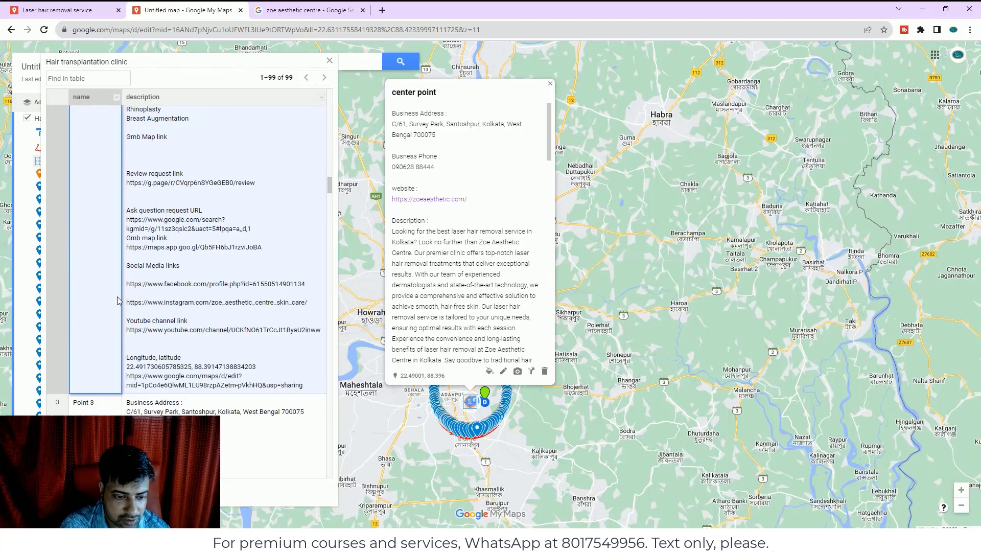
click(91, 163)
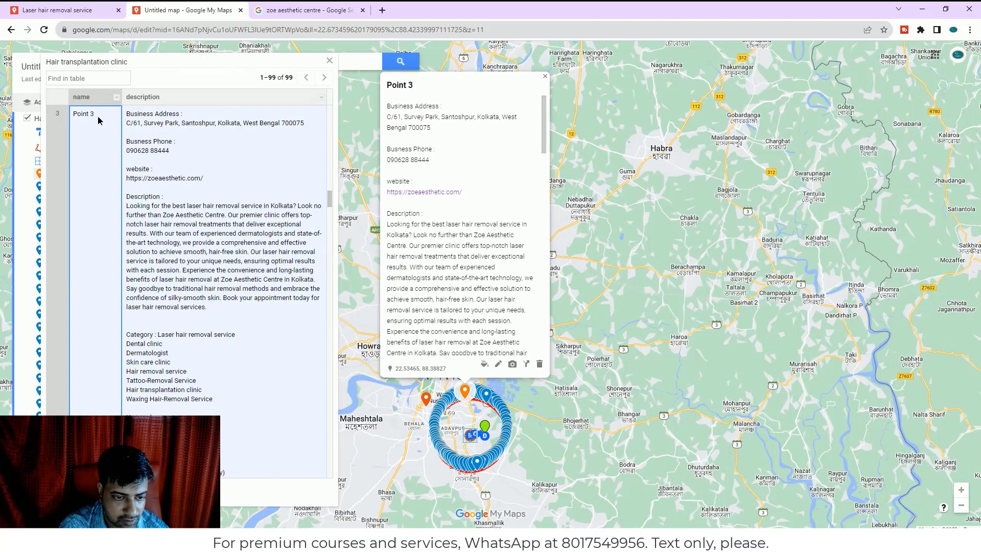
click(98, 116)
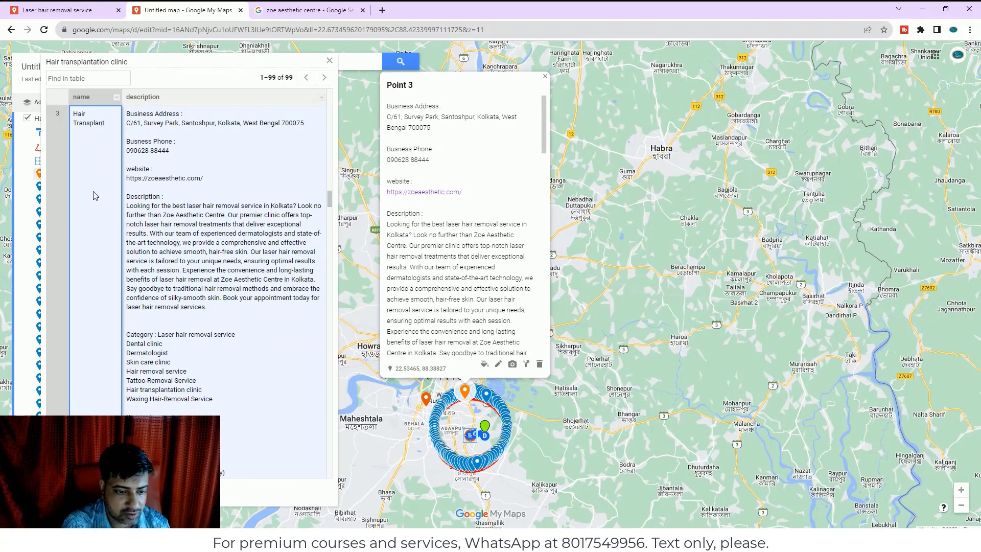
scroll(107, 306, down, 12)
double_click(96, 310)
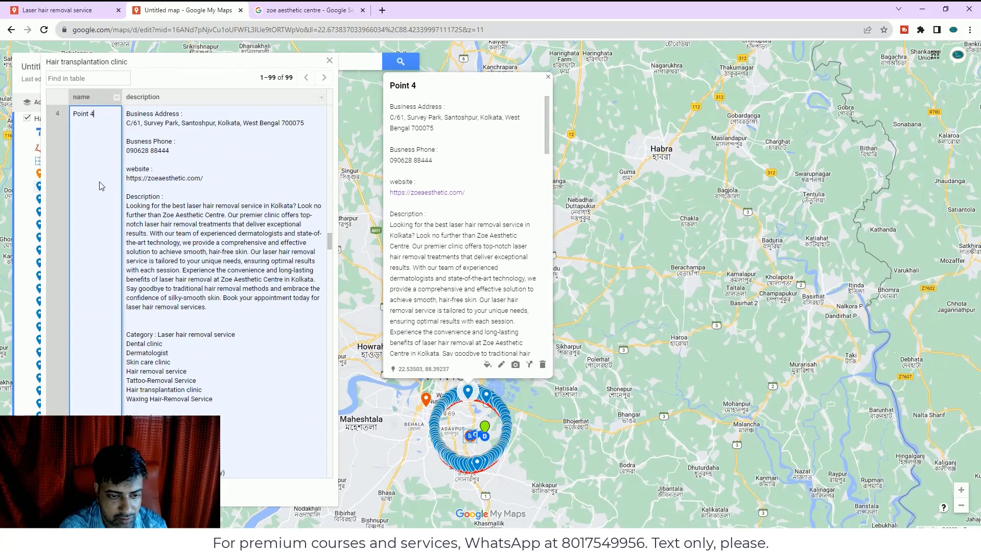
key(BackSpace)
key(BackSpace)
key(BackSpace)
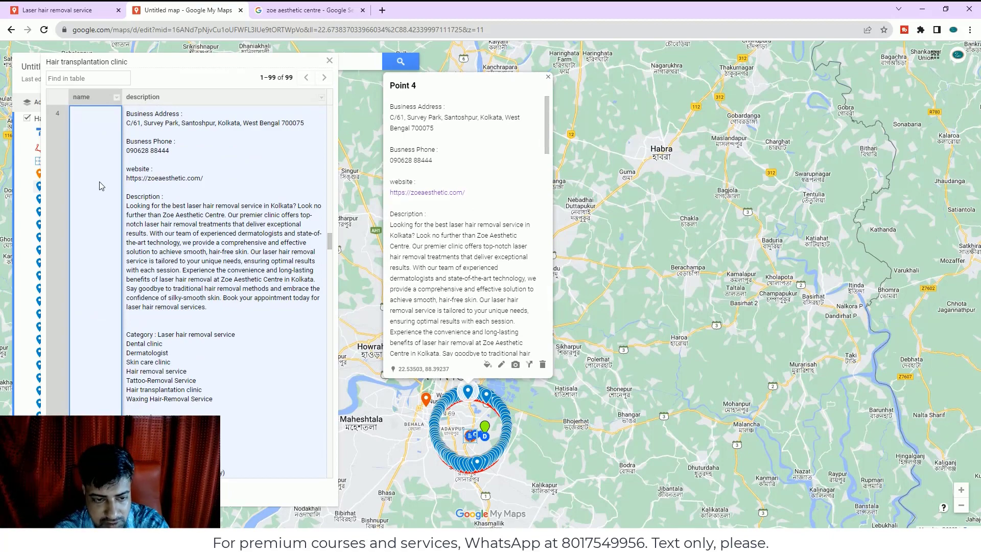
text(Hair Transplant)
Rename the Point 5 row as Hair Transplant and close the data table
scroll(107, 307, down, 10)
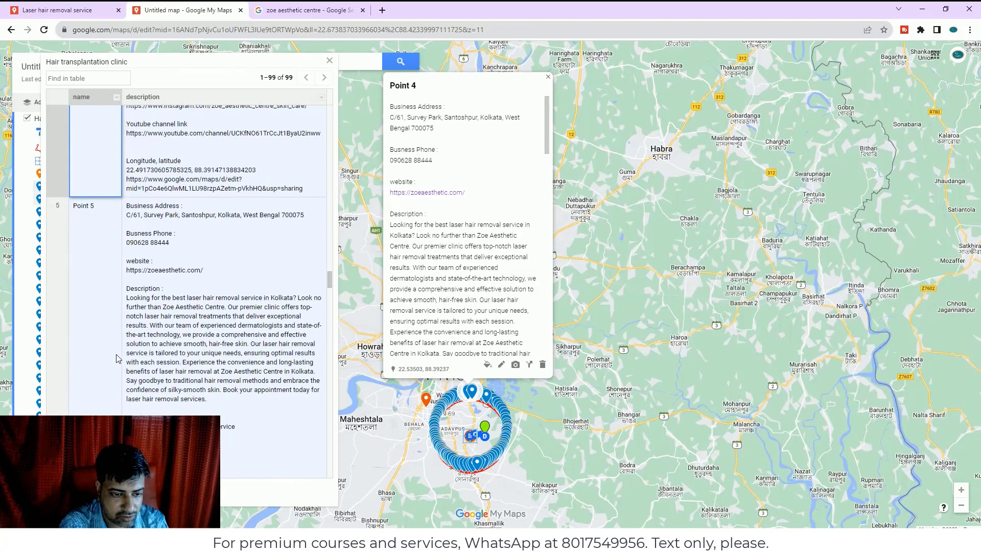
click(87, 208)
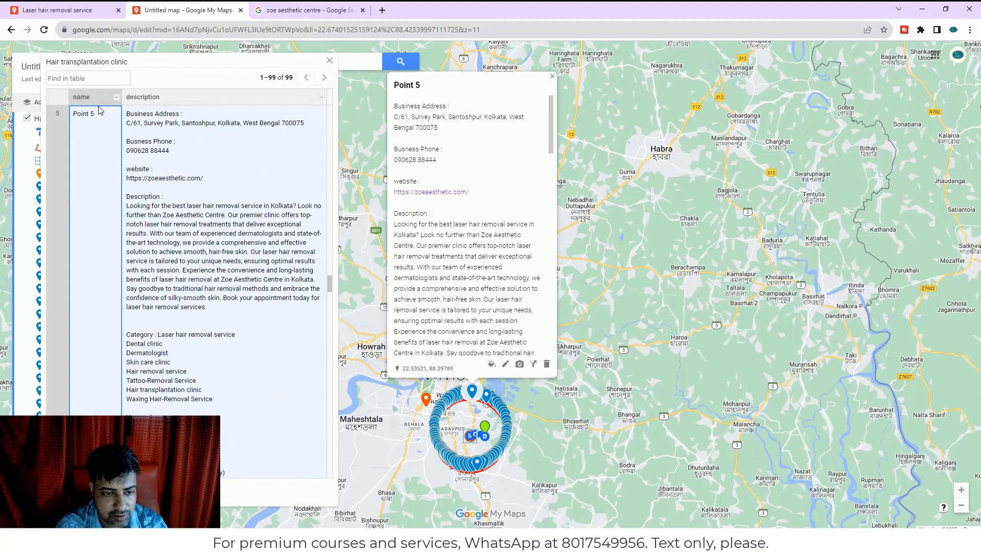
click(99, 117)
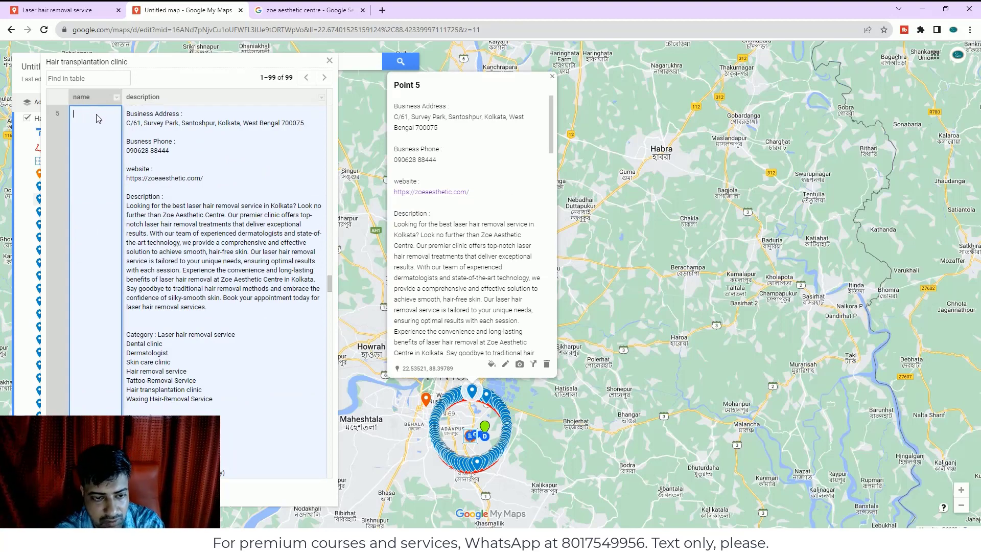
text(Hair Transplant)
scroll(107, 255, down, 10)
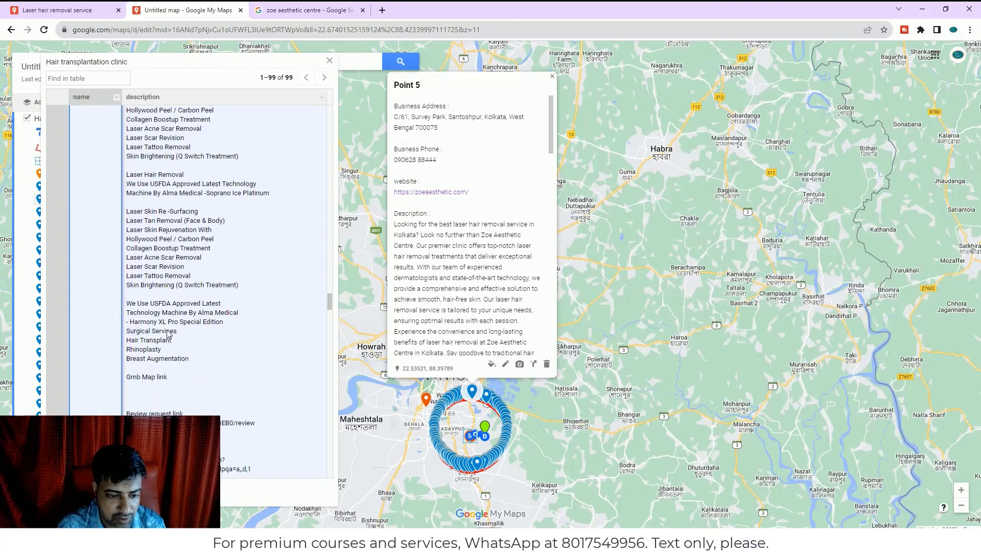
click(330, 60)
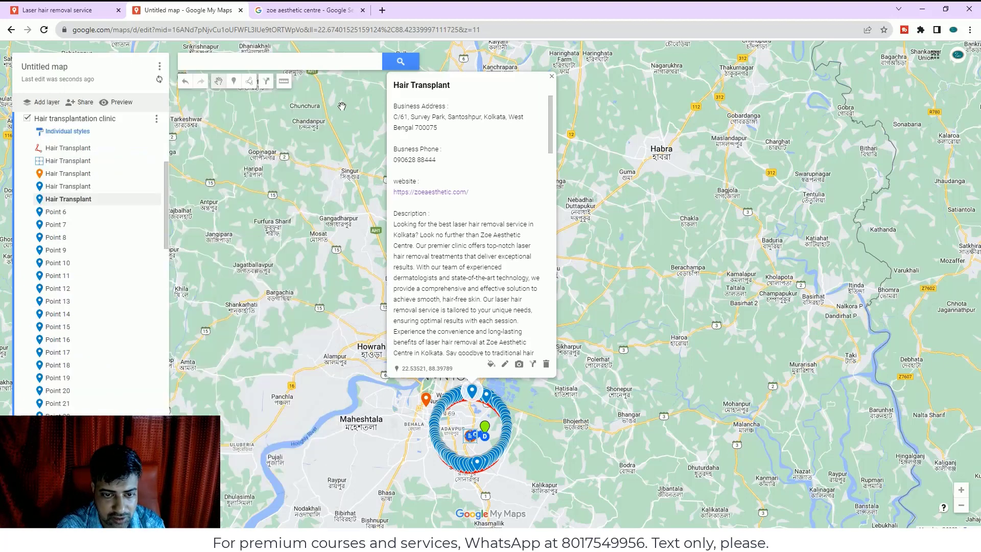
Open the data table of the Hair transplantation clinic layer
click(234, 82)
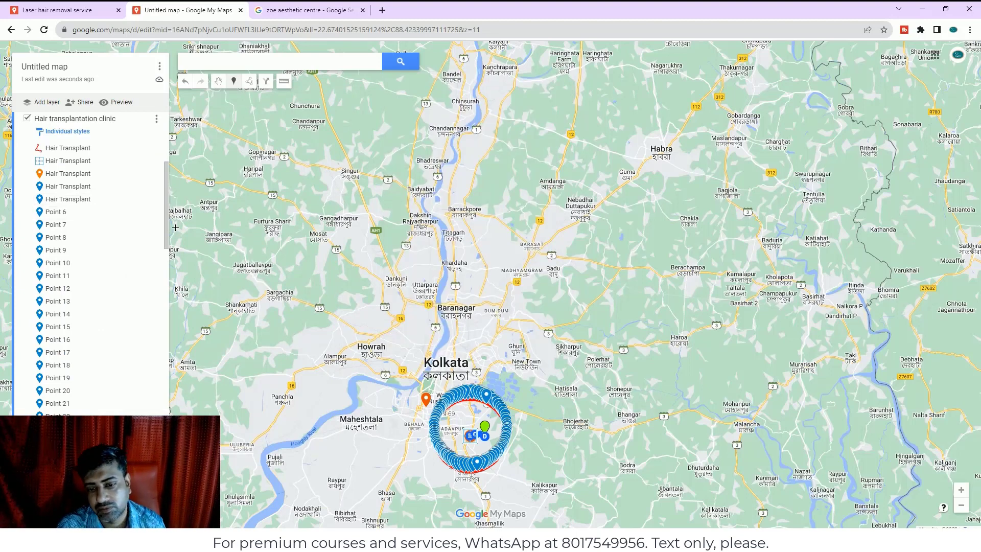
click(156, 121)
click(88, 175)
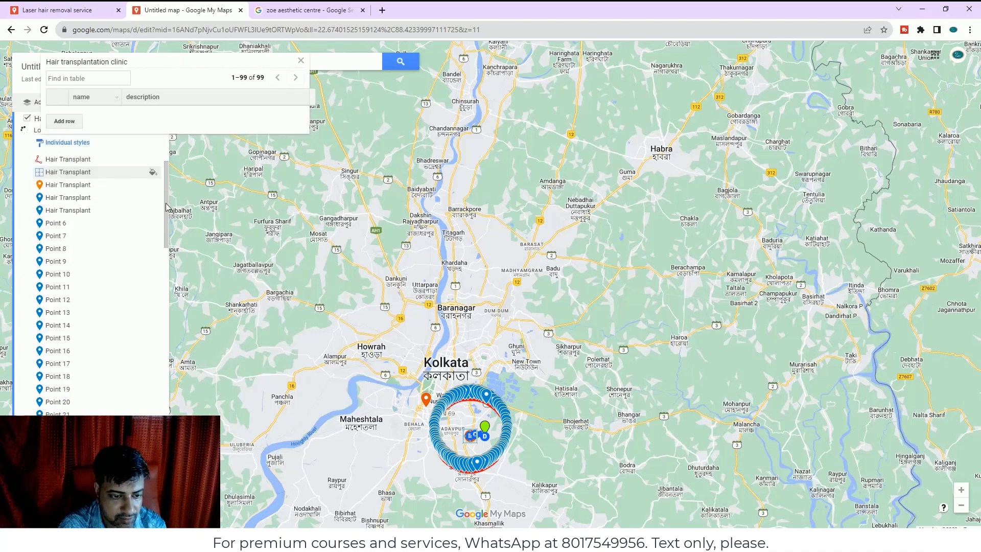
Rename the Point 6 row in the data table as Hair Transplant
scroll(125, 338, down, 10)
scroll(124, 337, down, 3)
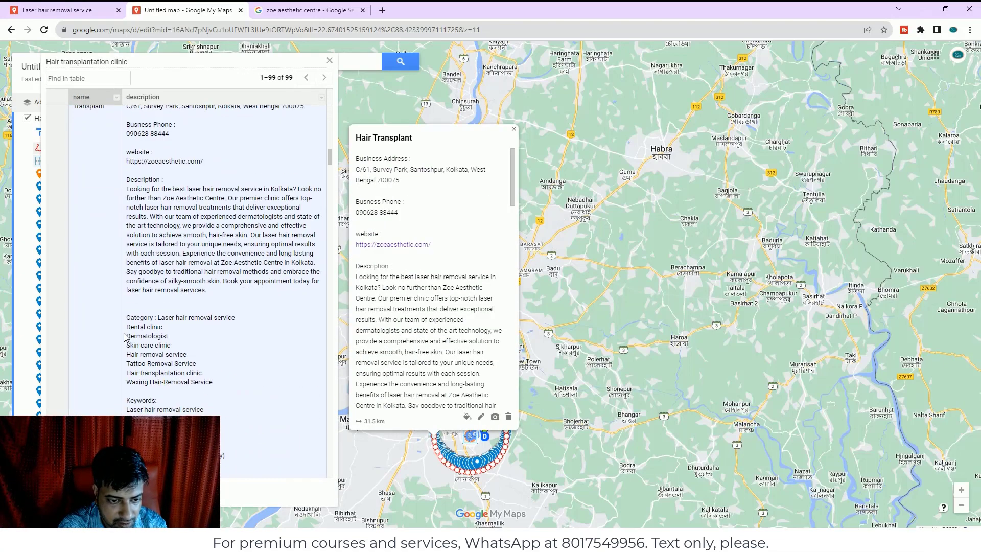
scroll(124, 337, up, 4)
scroll(124, 337, down, 10)
scroll(125, 337, down, 13)
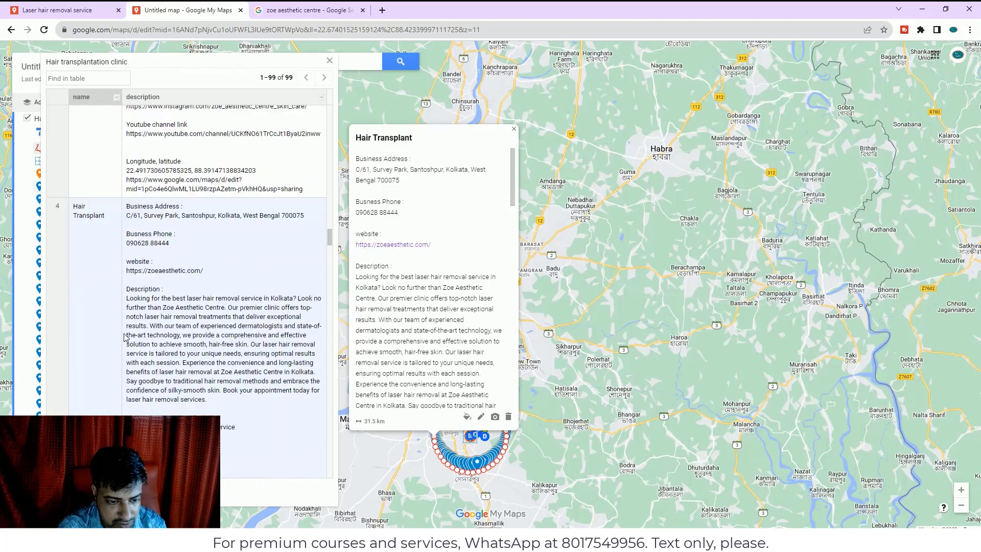
scroll(124, 337, up, 8)
scroll(125, 338, down, 15)
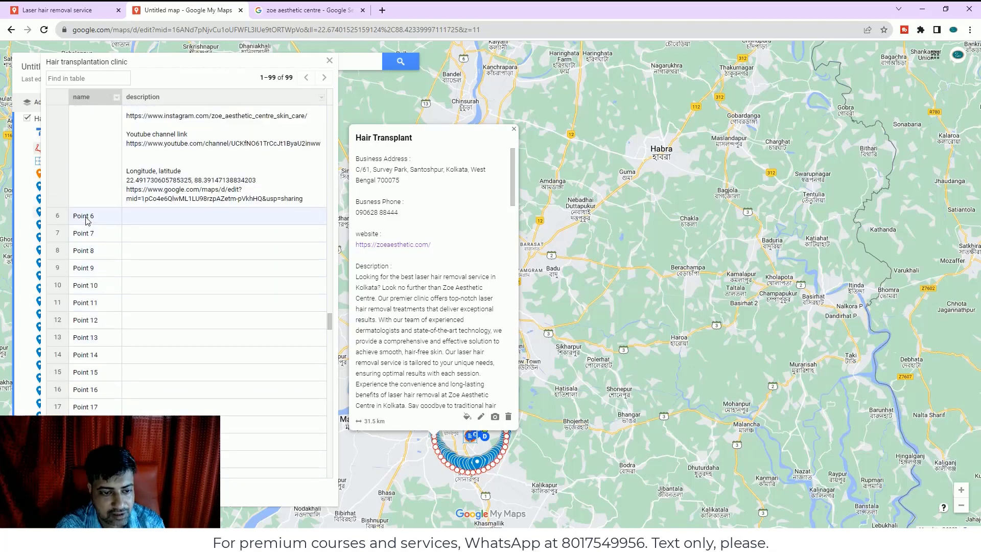
click(96, 218)
key(BackSpace)
key(BackSpace)
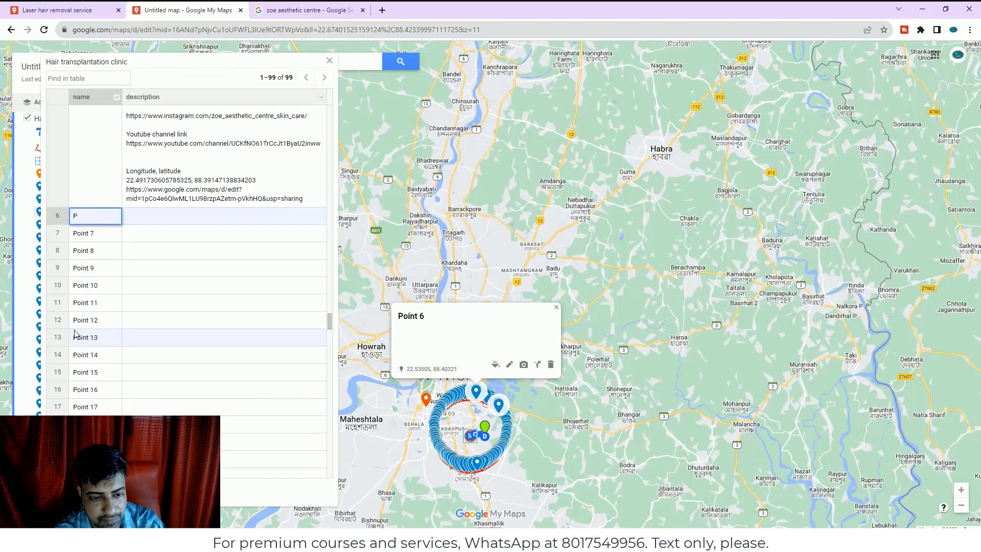
text(Hair Transplant)
Paste the copied business details into the description of row 6
click(205, 217)
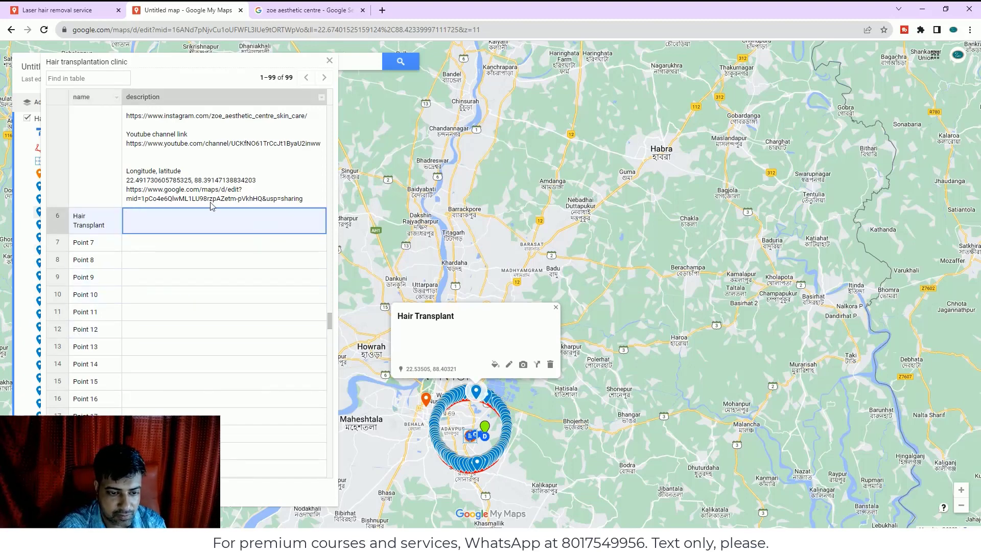
click(174, 218)
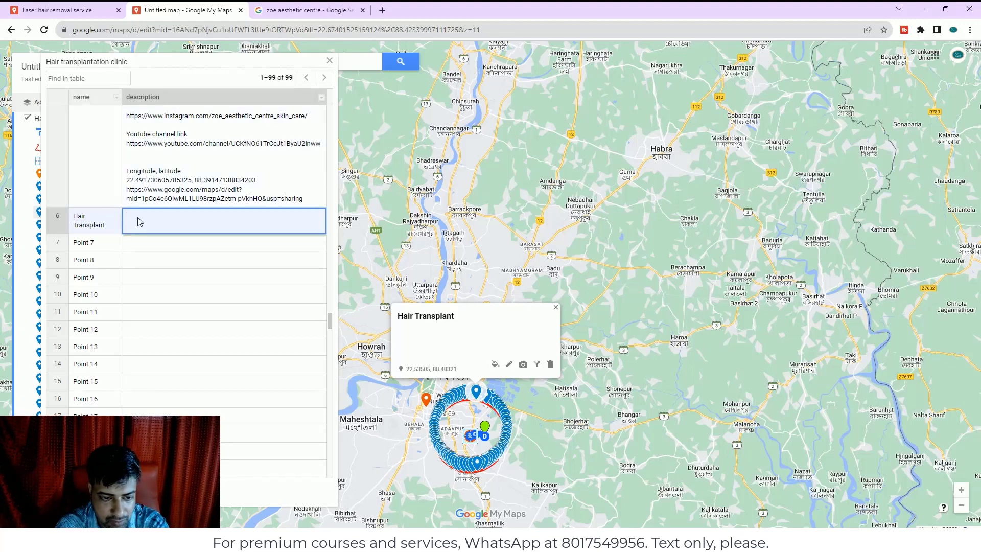
key(ctrl+v)
Paste the same business details into the description of the Point 7 row
scroll(153, 200, down, 10)
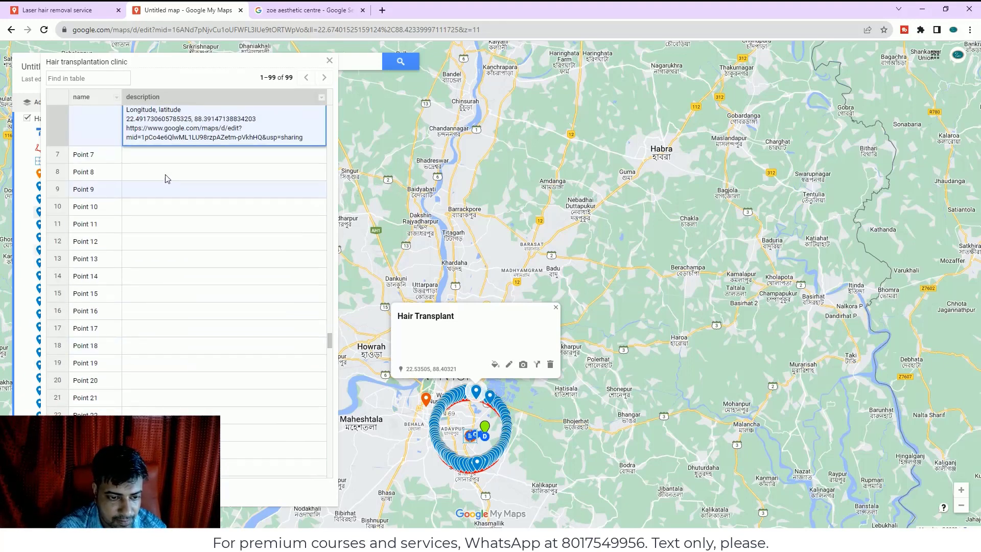
click(138, 290)
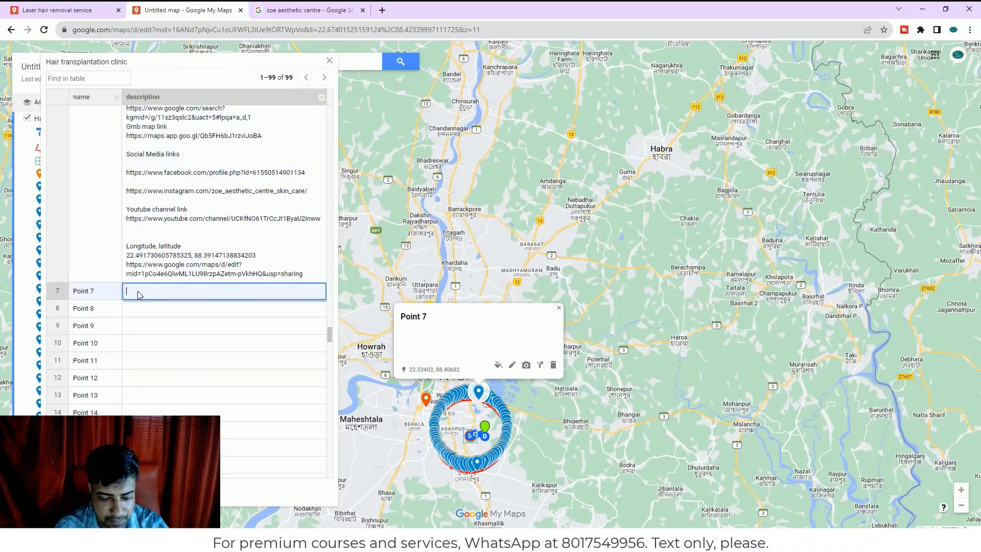
key(ctrl+v)
Fill the Point 8 row's description with the copied business details
scroll(156, 327, down, 5)
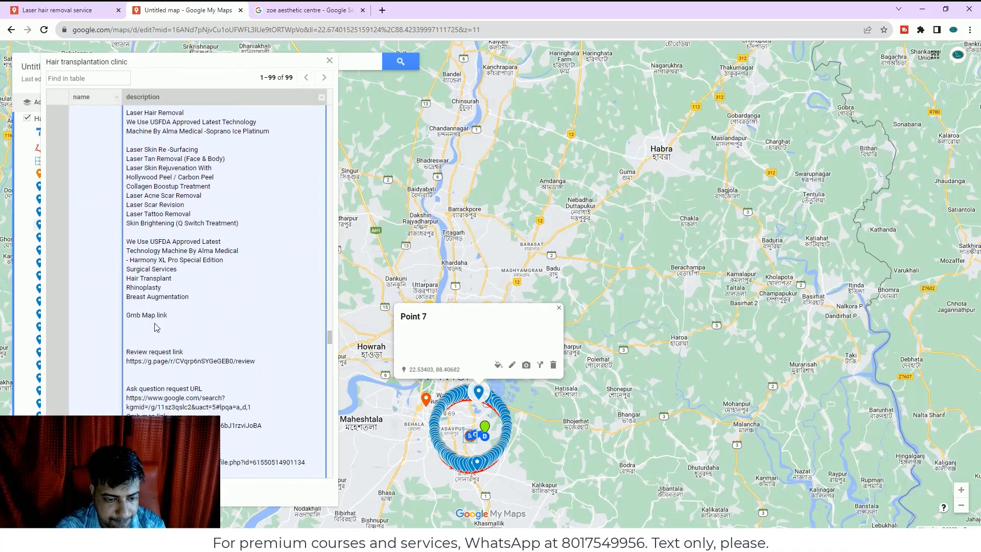
scroll(157, 327, down, 3)
click(143, 332)
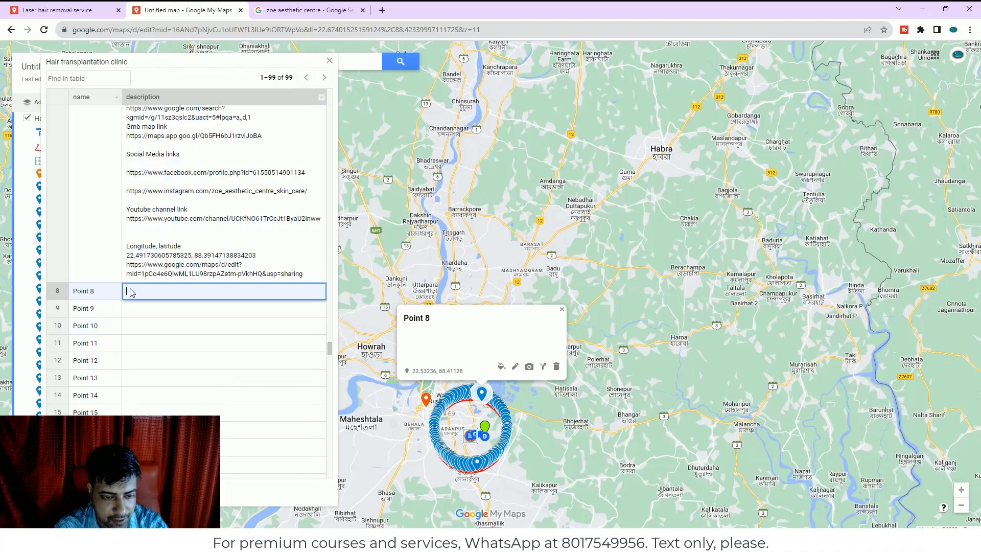
key(ctrl+v)
Take the Hair Transplant keyword from Point 7's info card and use it as the name of the Point 7 row
scroll(156, 307, down, 5)
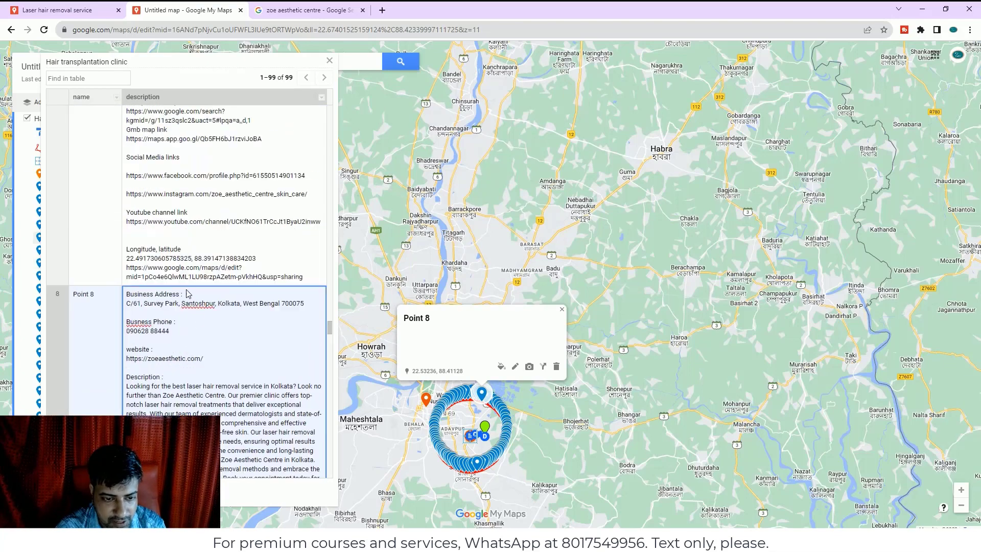
scroll(182, 288, down, 3)
scroll(173, 294, up, 10)
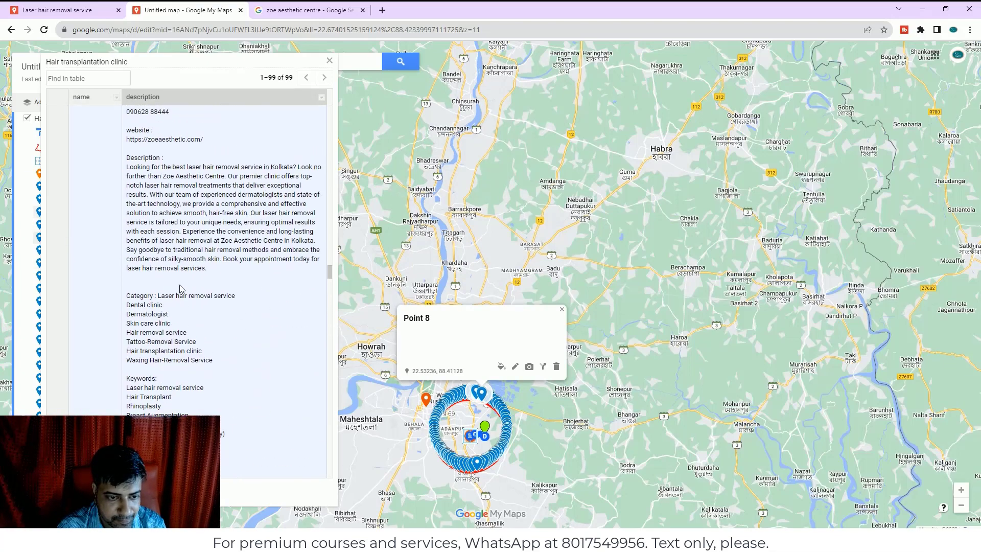
scroll(164, 298, down, 10)
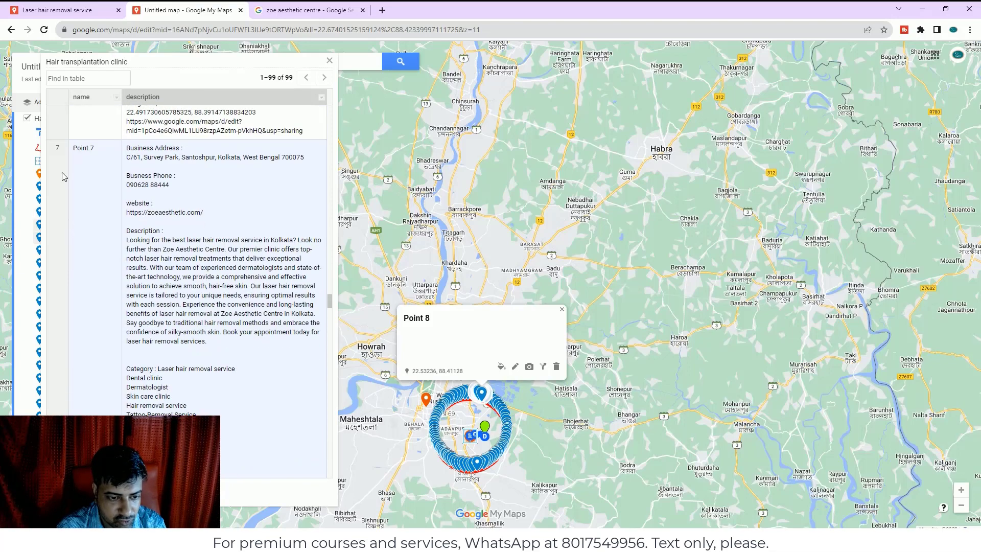
click(90, 156)
click(95, 119)
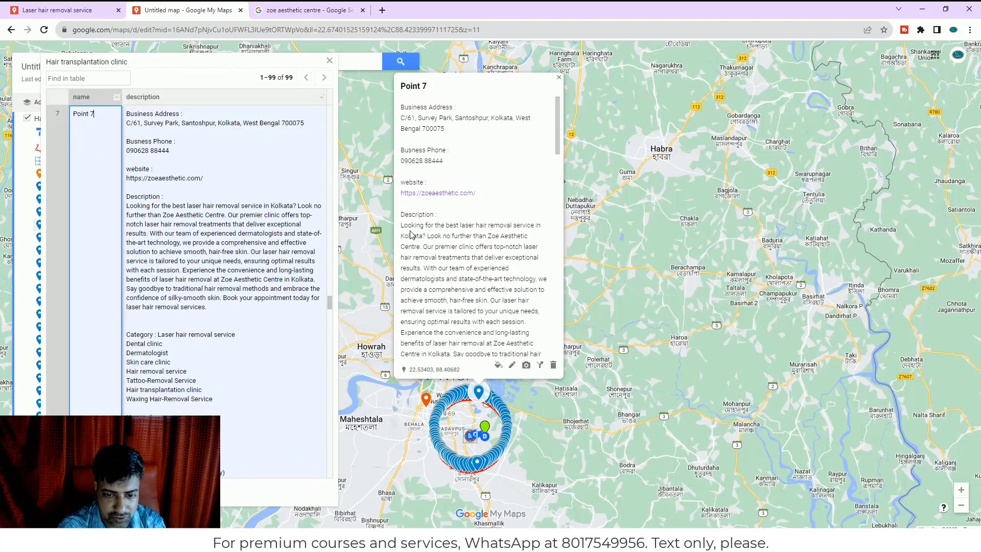
scroll(443, 219, down, 5)
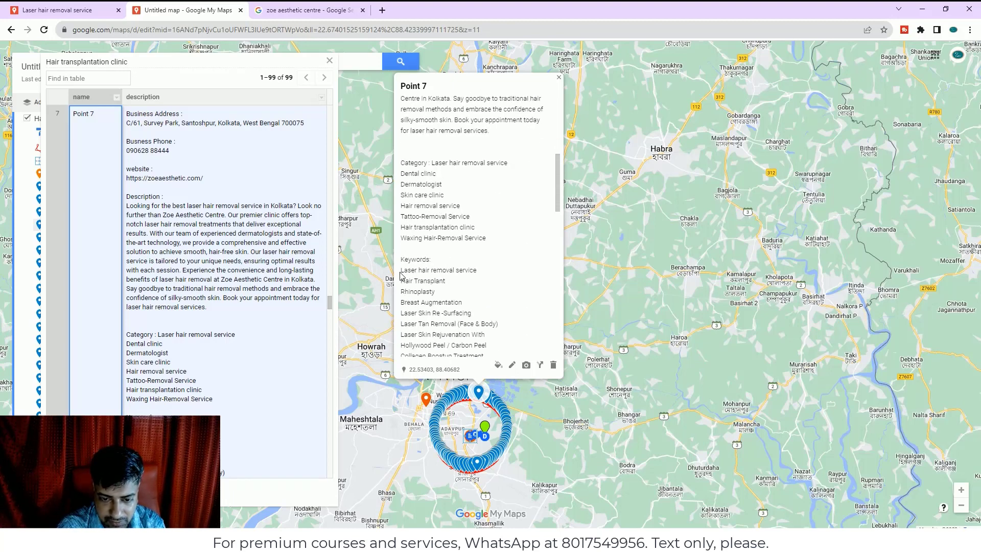
drag(402, 283, 448, 284)
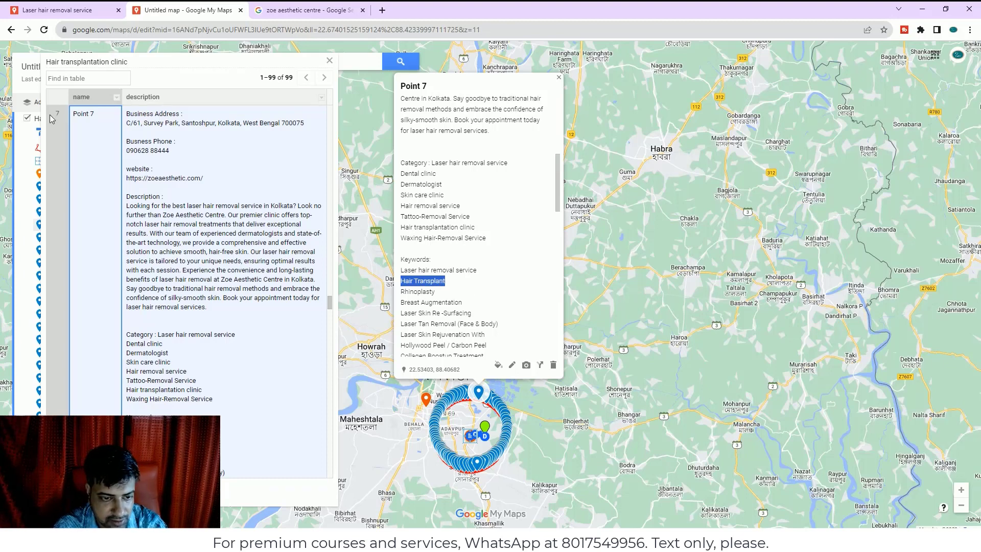
click(94, 117)
key(BackSpace)
key(BackSpace)
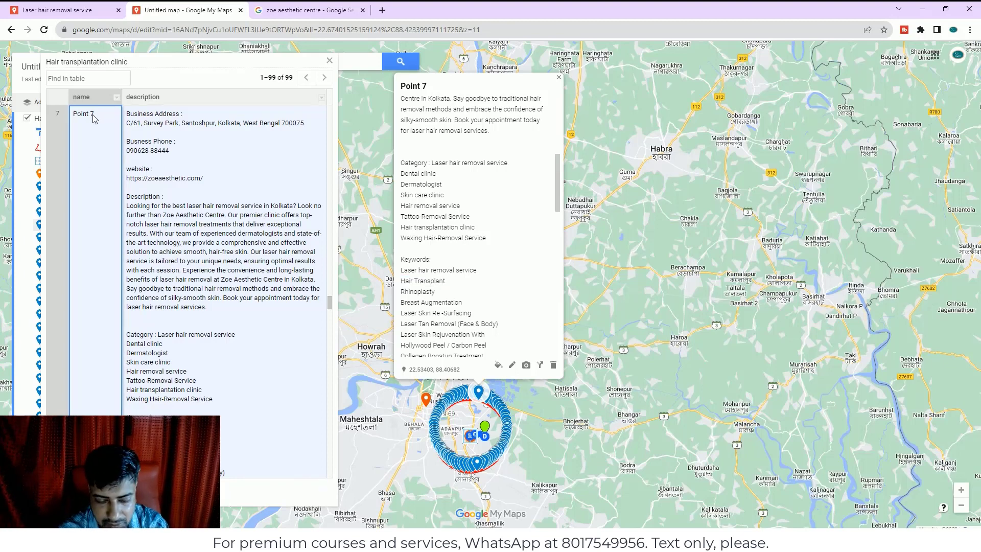
text(Hair Transplant)
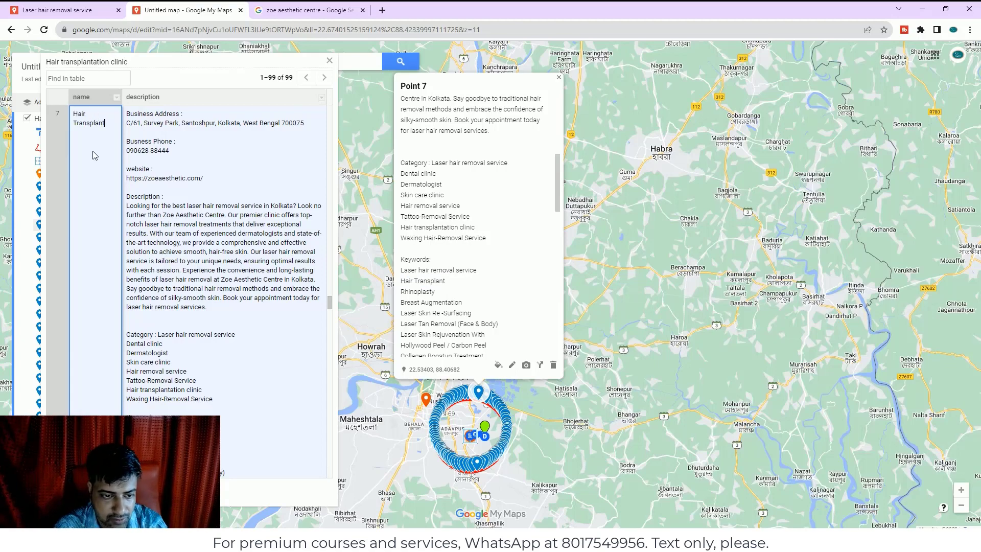
Rename the Point 8 row as Hair Transplant
scroll(112, 334, down, 10)
scroll(113, 336, down, 3)
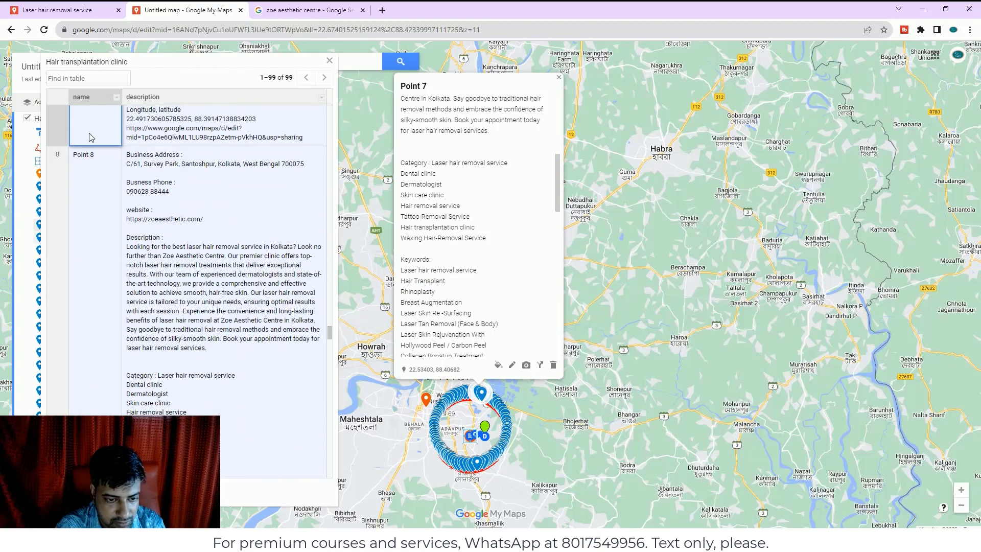
click(84, 153)
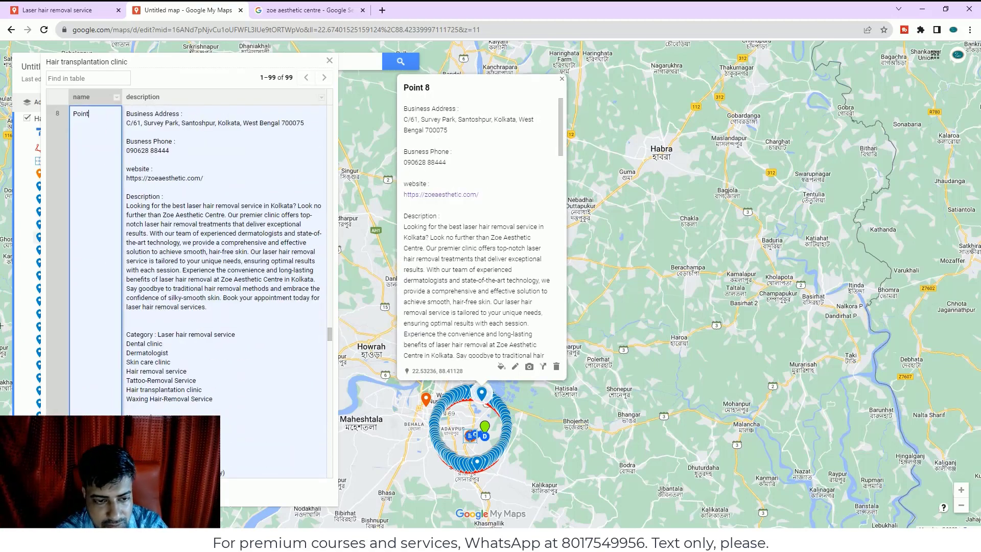
key(ctrl+a)
text(Hair Transplant)
scroll(8, 343, down, 2)
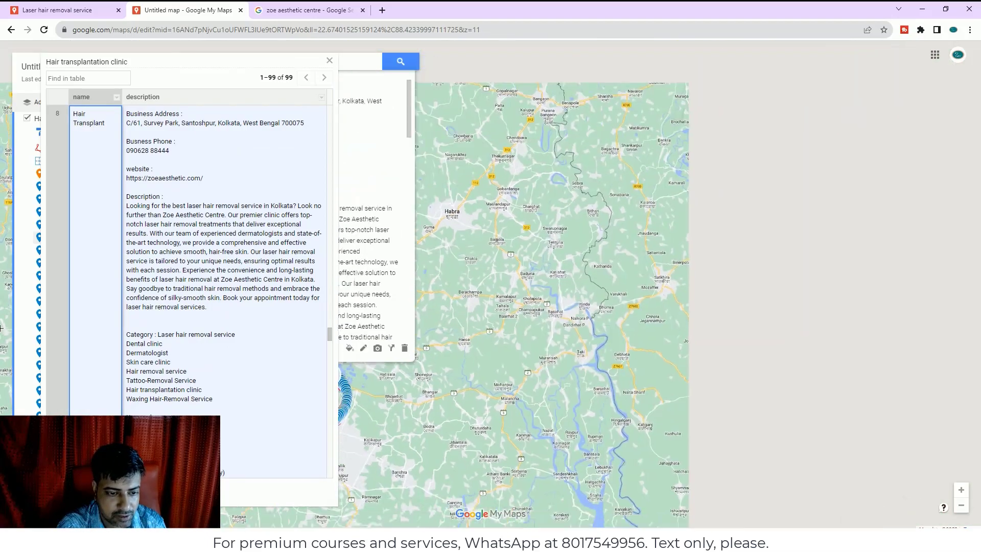
scroll(1, 386, up, 1)
scroll(1, 385, up, 1)
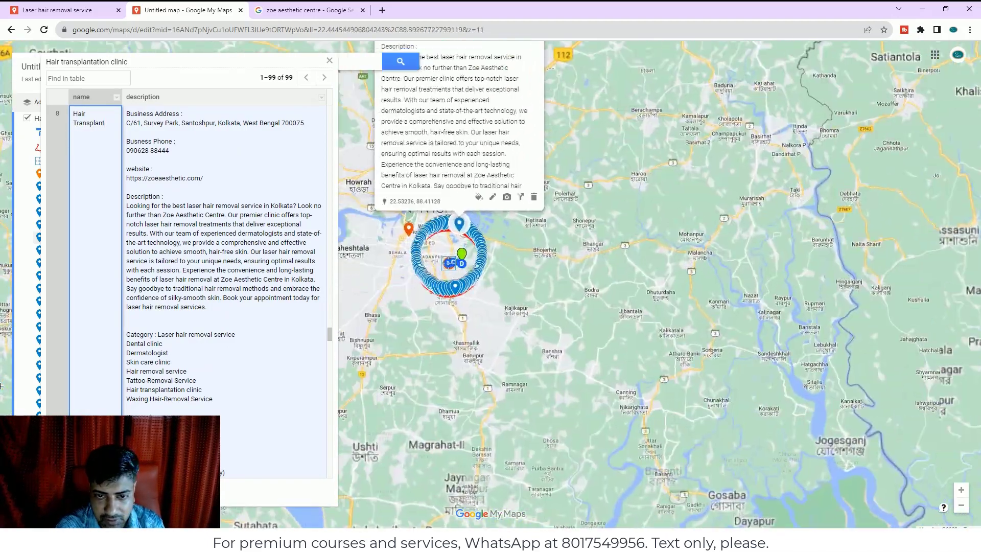
scroll(9, 379, down, 1)
scroll(9, 378, up, 1)
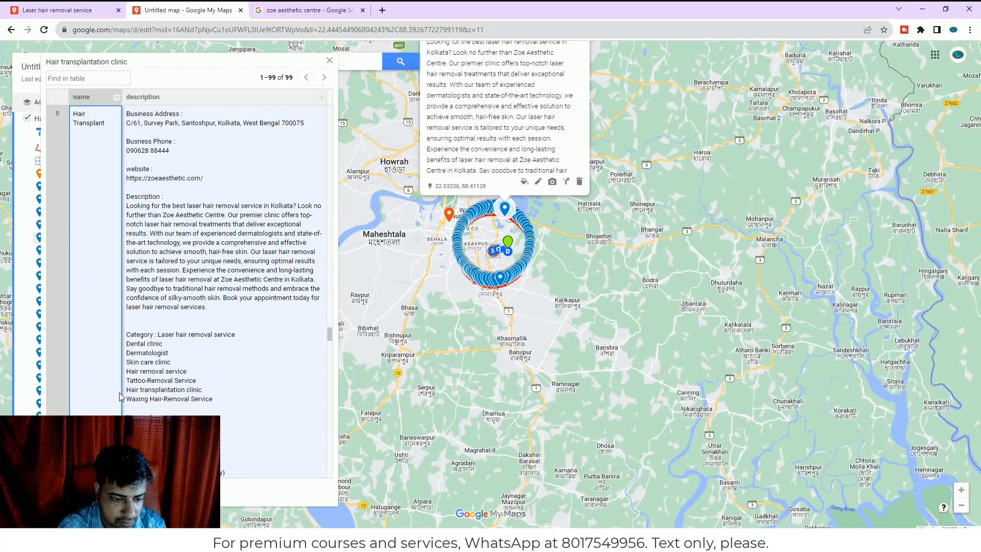
Change the name of the Point 9 row to Hair Transplant
scroll(100, 392, down, 10)
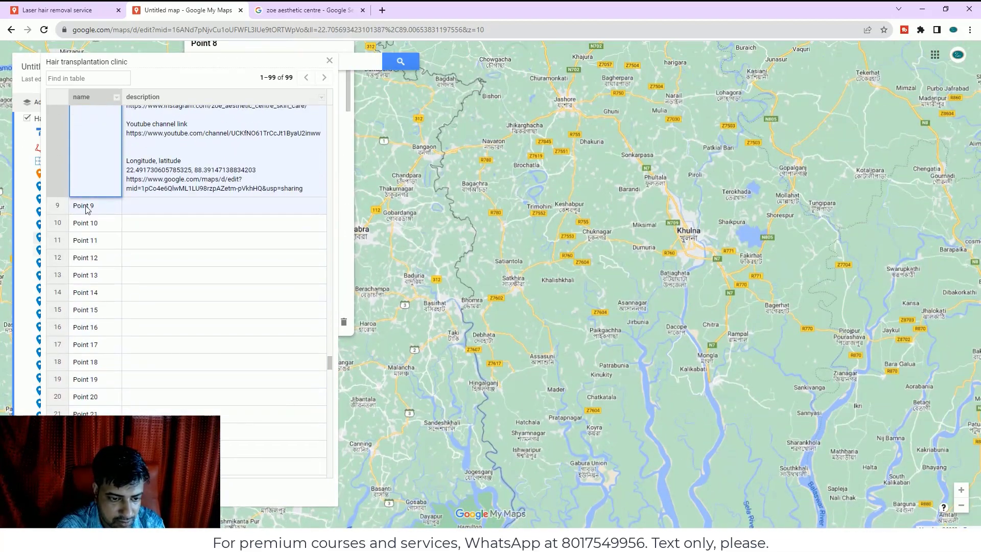
scroll(95, 245, up, 10)
scroll(97, 286, down, 7)
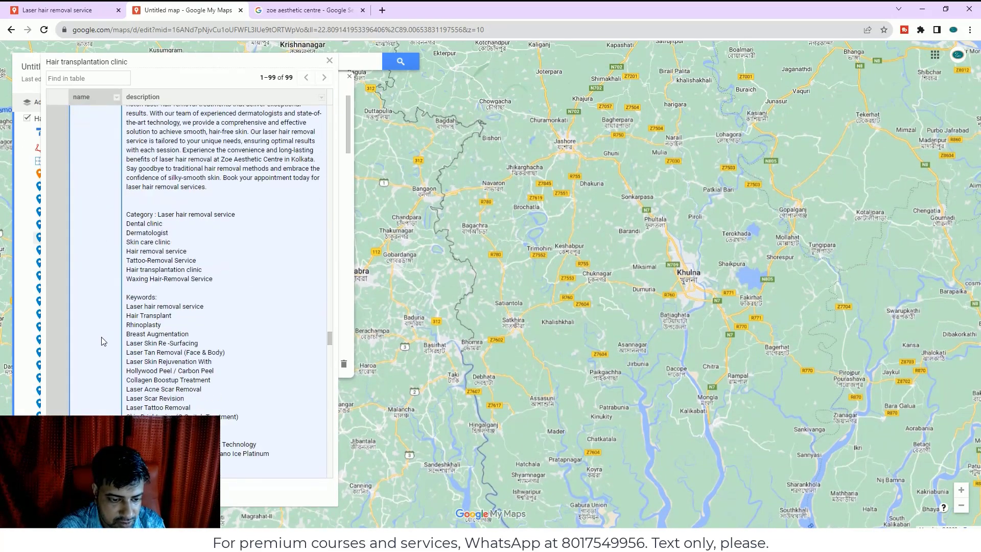
scroll(99, 255, down, 5)
scroll(96, 128, up, 5)
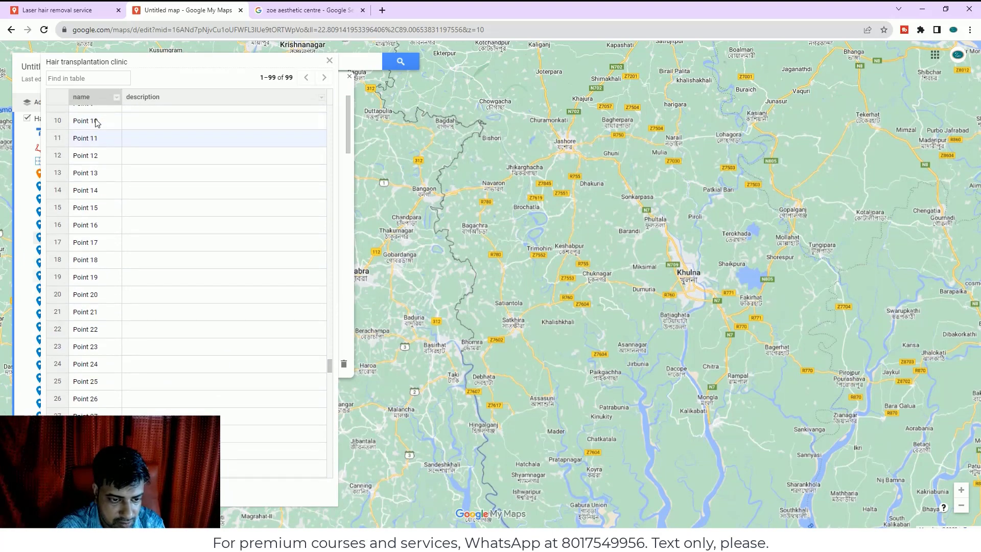
scroll(97, 246, up, 2)
click(103, 291)
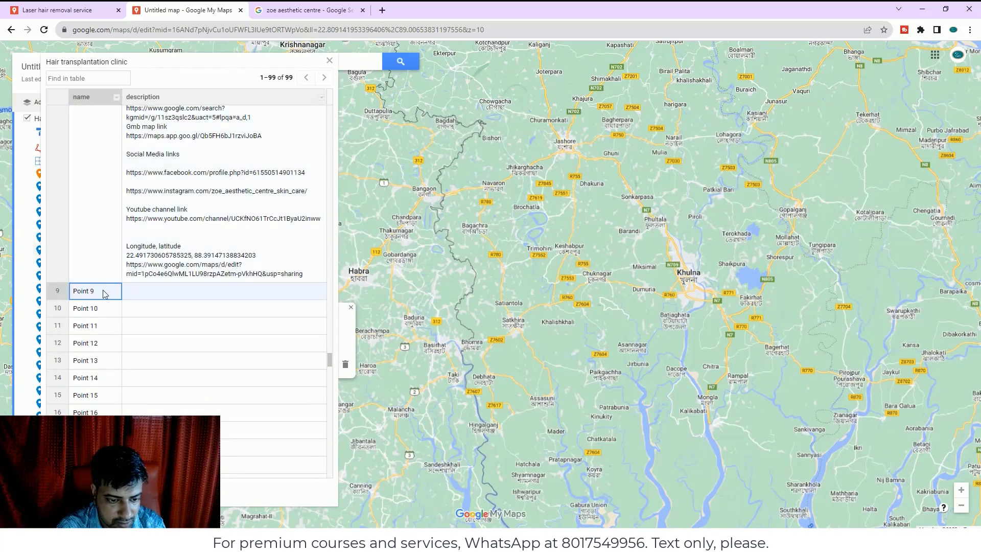
key(BackSpace)
key(BackSpace)
key(BackSpace)
key(BackSpace)
key(BackSpace)
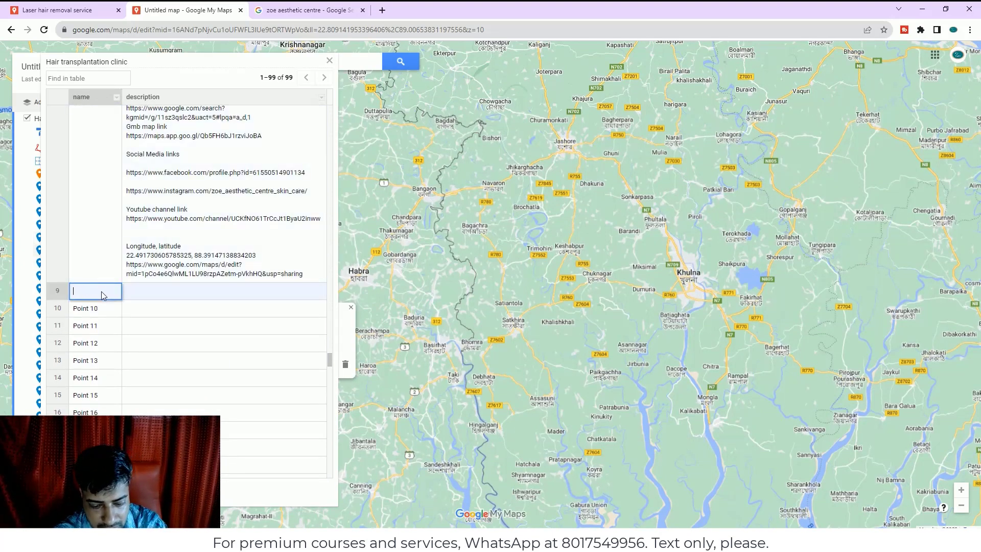
text(Hair Transplant)
Rename both the Point 10 and Point 11 rows as Hair Transplant
click(103, 319)
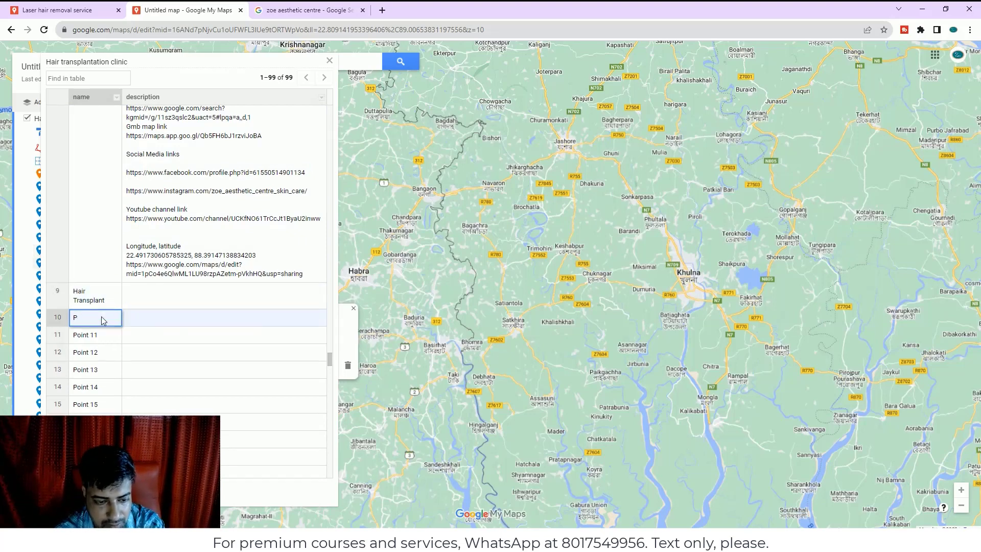
text(Hair Transplant)
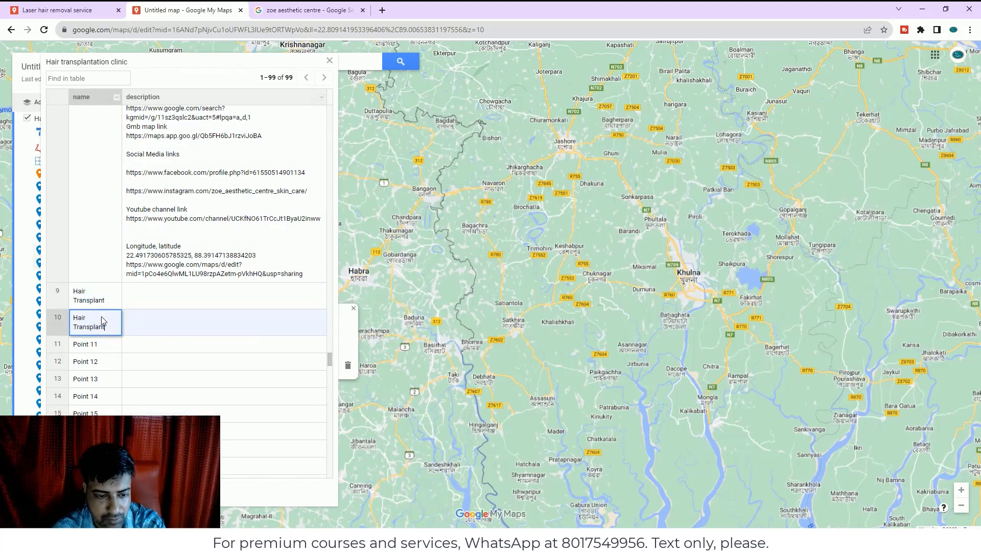
click(100, 345)
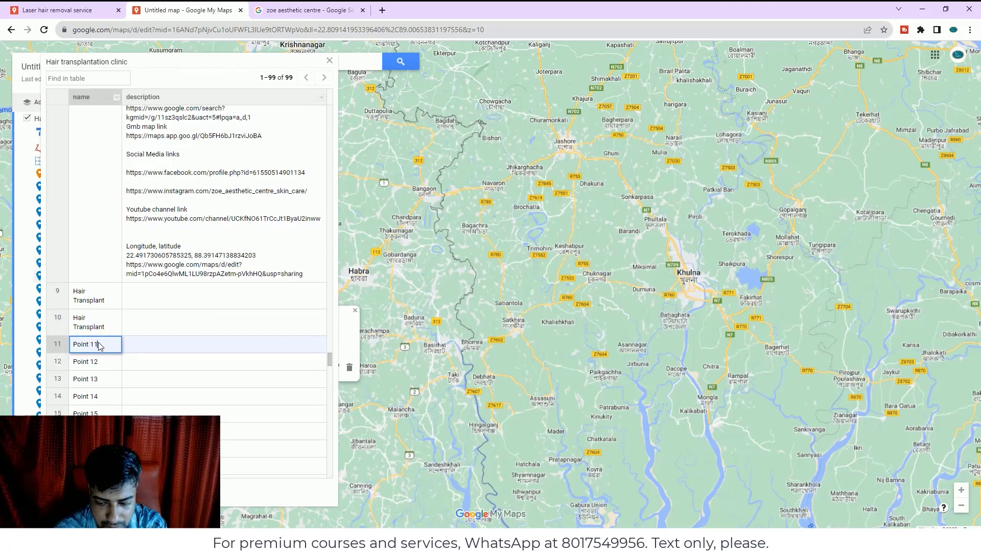
key(BackSpace)
key(BackSpace)
key(BackSpace)
key(BackSpace)
key(BackSpace)
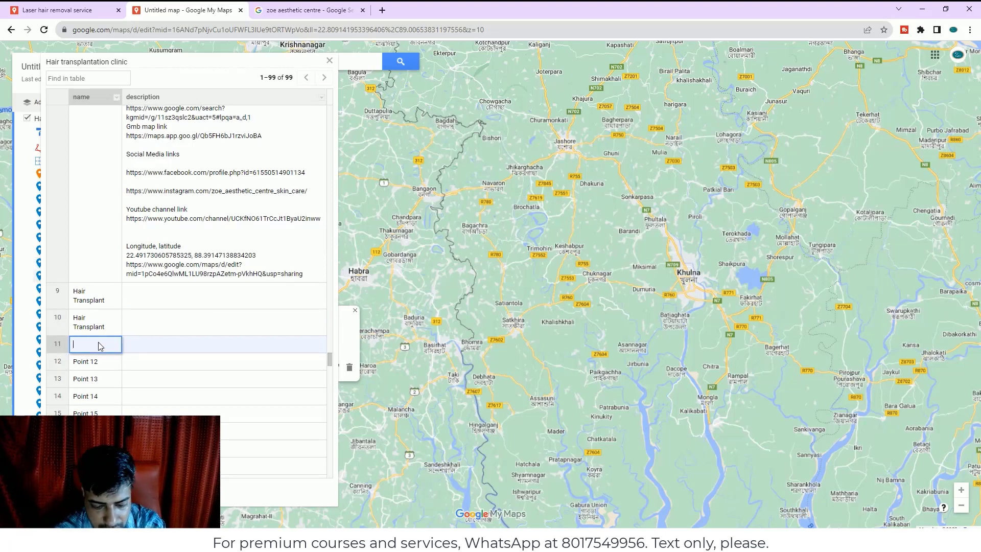
text(Hair Transplant)
Rename the Point 12 row in the data table as Hair Transplant
click(103, 370)
key(BackSpace)
key(BackSpace)
key(BackSpace)
key(BackSpace)
key(BackSpace)
key(BackSpace)
key(BackSpace)
key(BackSpace)
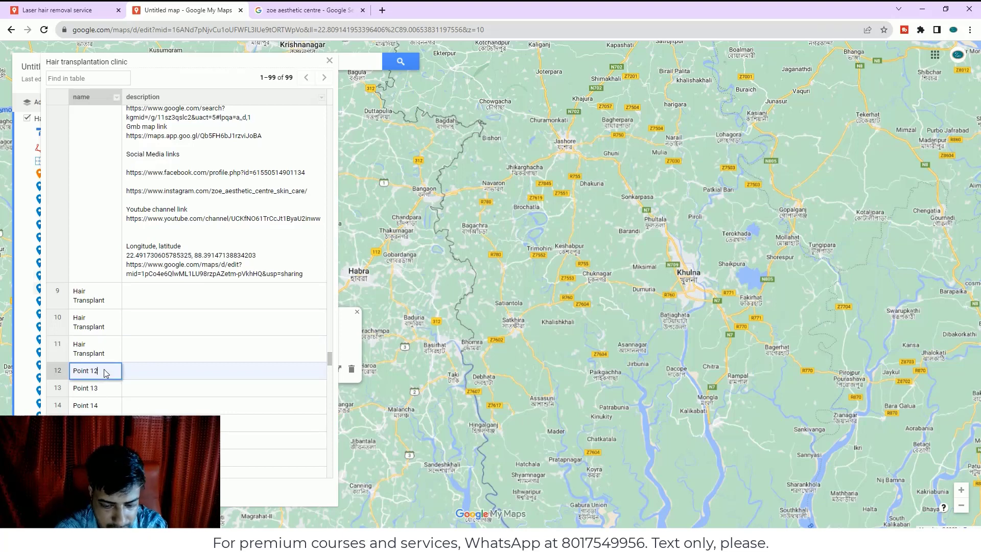
text(Hair Transplant)
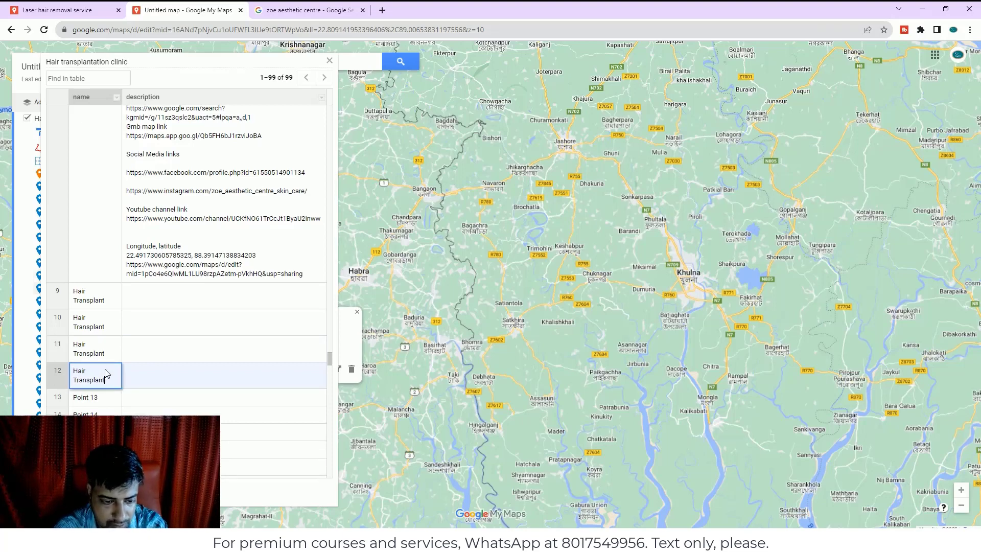
Replace the name of the Point 13 row with Hair Transplant
click(104, 397)
key(BackSpace)
key(BackSpace)
key(BackSpace)
key(BackSpace)
key(BackSpace)
key(BackSpace)
key(BackSpace)
key(BackSpace)
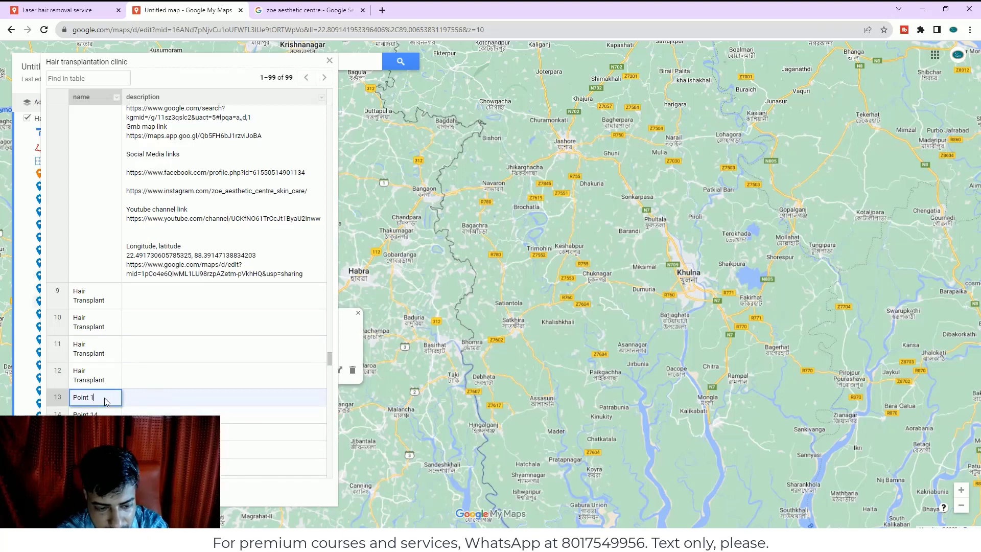
text(Hair Transplant)
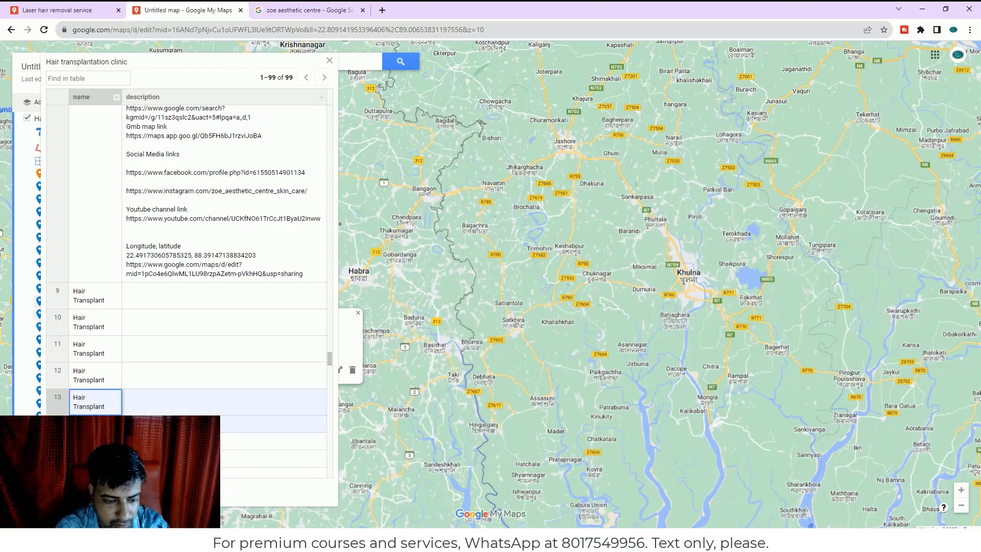
Rename the rows numbered 14 and 15 in the data table as Hair Transplant
click(104, 425)
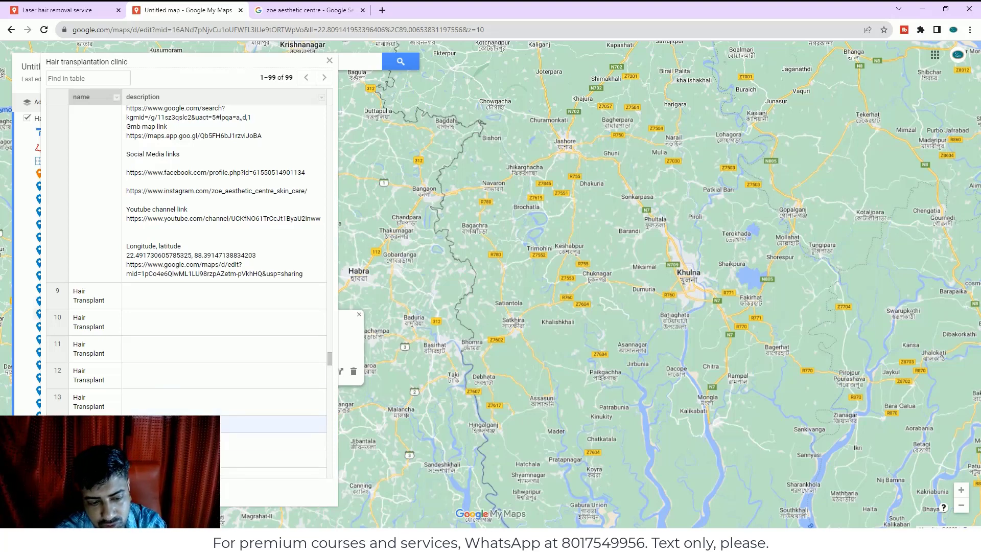
text(Hair Transplant)
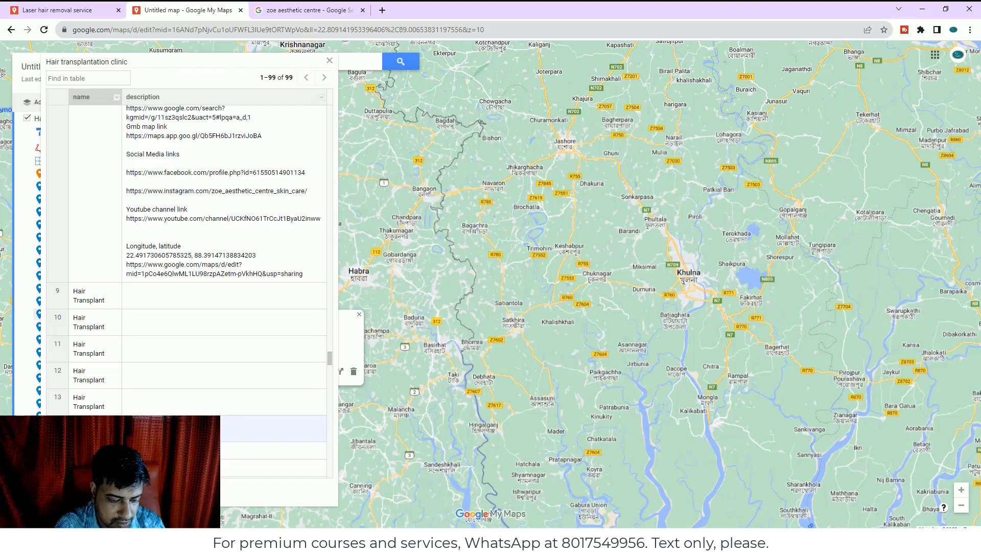
click(104, 450)
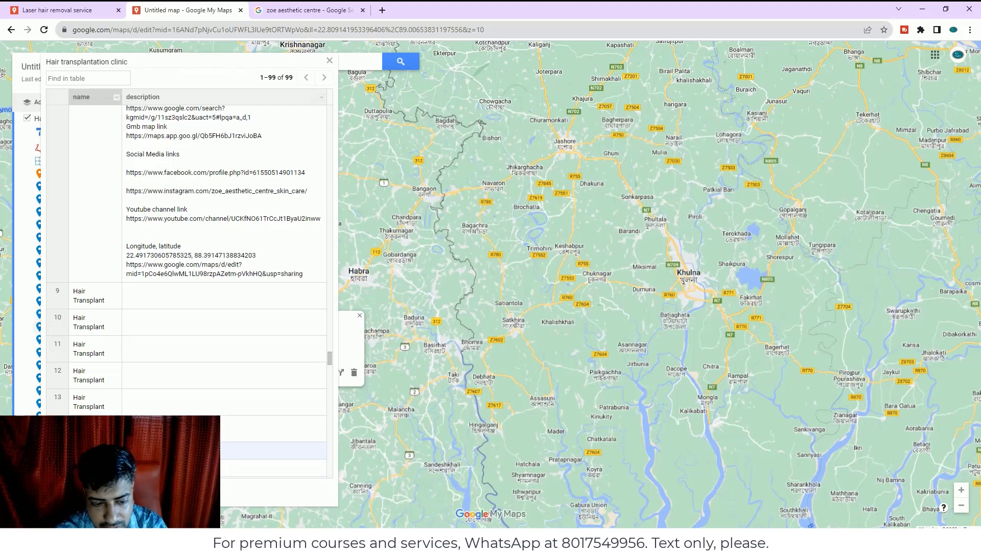
scroll(108, 329, down, 3)
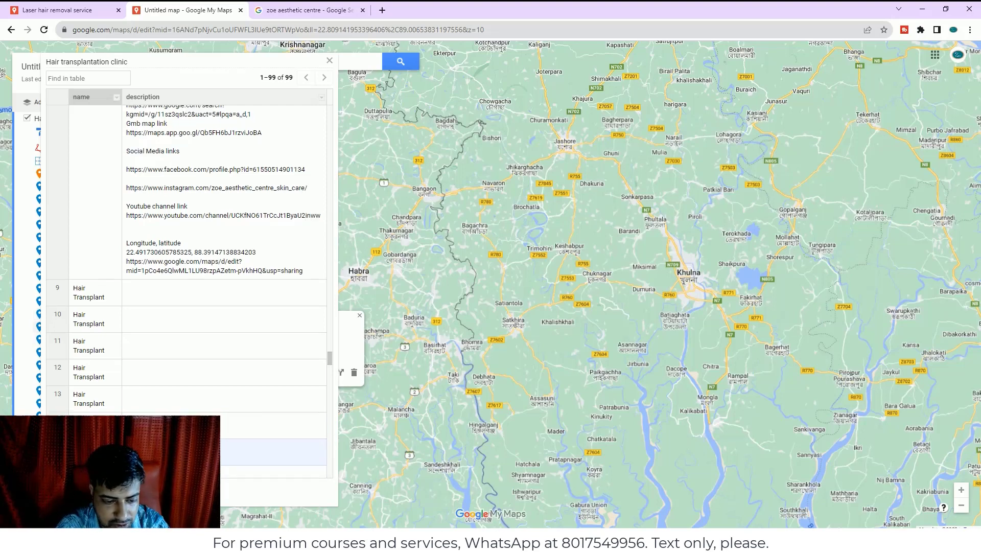
text(Hair Transplant)
Change the name of the Point 16 row to Hair Transplant
double_click(107, 326)
key(BackSpace)
key(BackSpace)
key(BackSpace)
key(BackSpace)
key(BackSpace)
key(BackSpace)
key(BackSpace)
key(BackSpace)
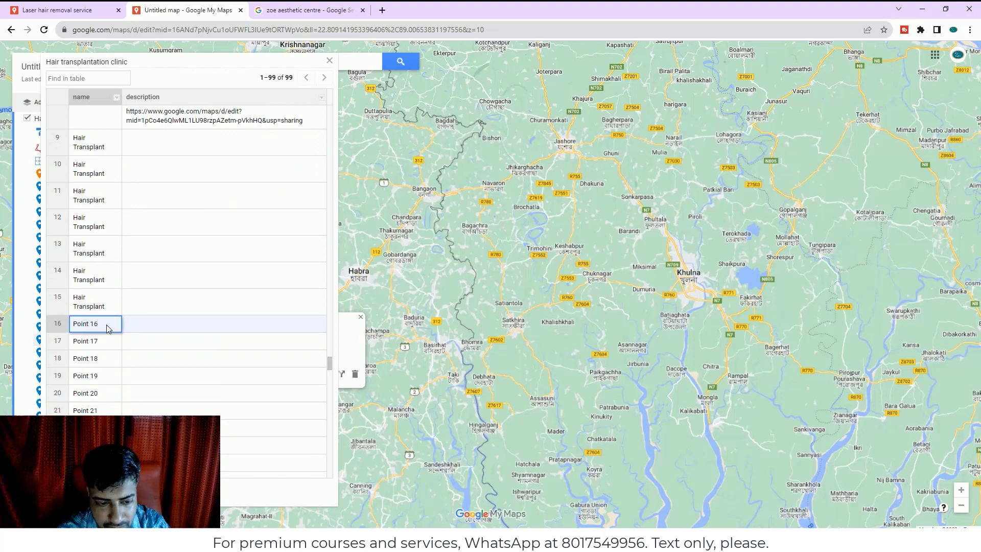
text(Hair Transplant)
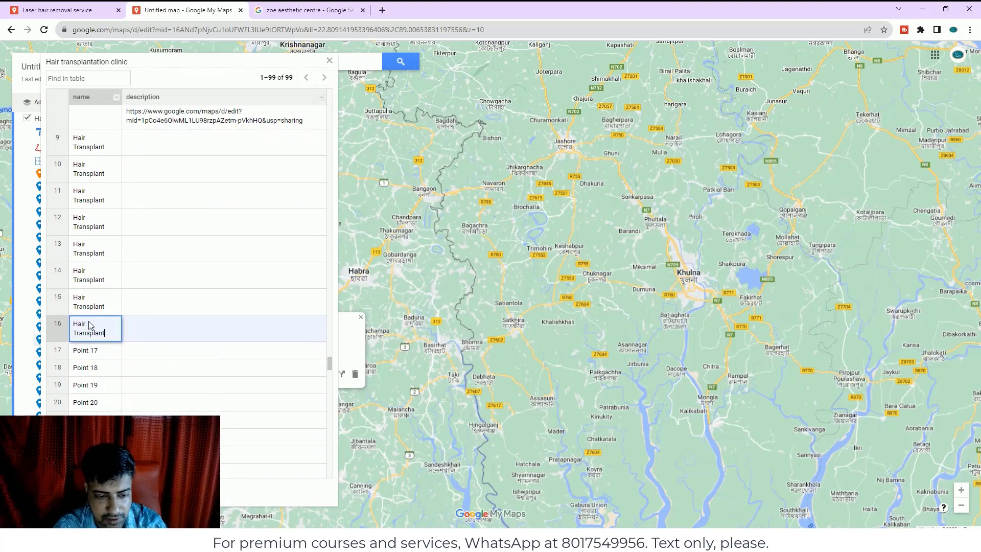
Rename the Point 17 row as Hair Transplant
double_click(103, 353)
key(BackSpace)
key(BackSpace)
key(BackSpace)
key(BackSpace)
key(BackSpace)
key(BackSpace)
key(BackSpace)
key(BackSpace)
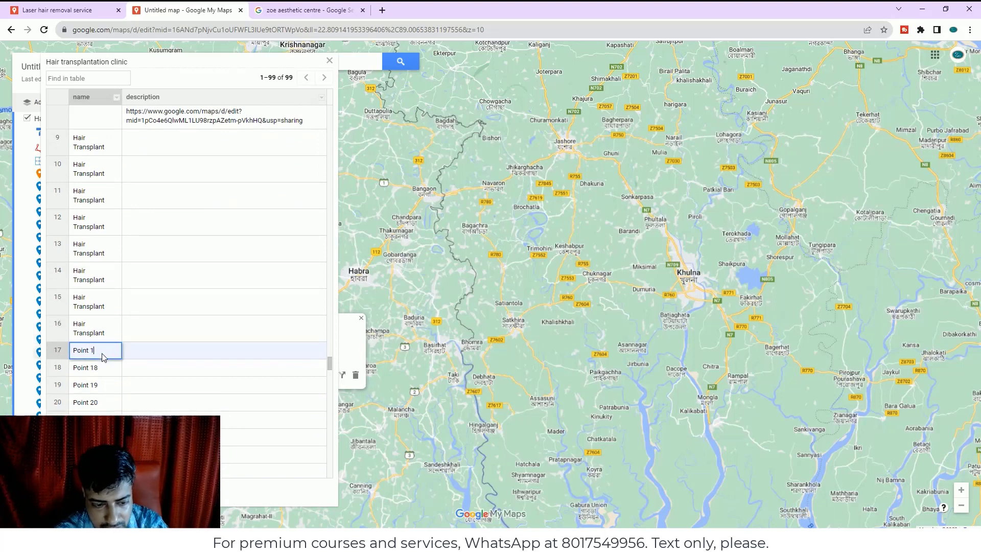
text(Hair Transplant)
Set the name of the Point 18 row to Hair Transplant
double_click(102, 379)
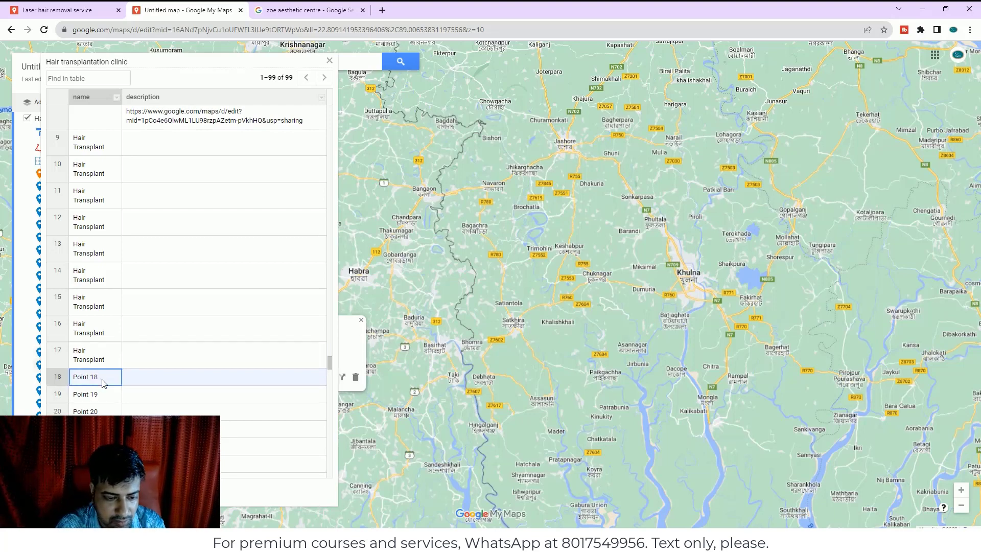
key(BackSpace)
key(BackSpace)
key(BackSpace)
key(BackSpace)
key(BackSpace)
key(BackSpace)
key(BackSpace)
key(BackSpace)
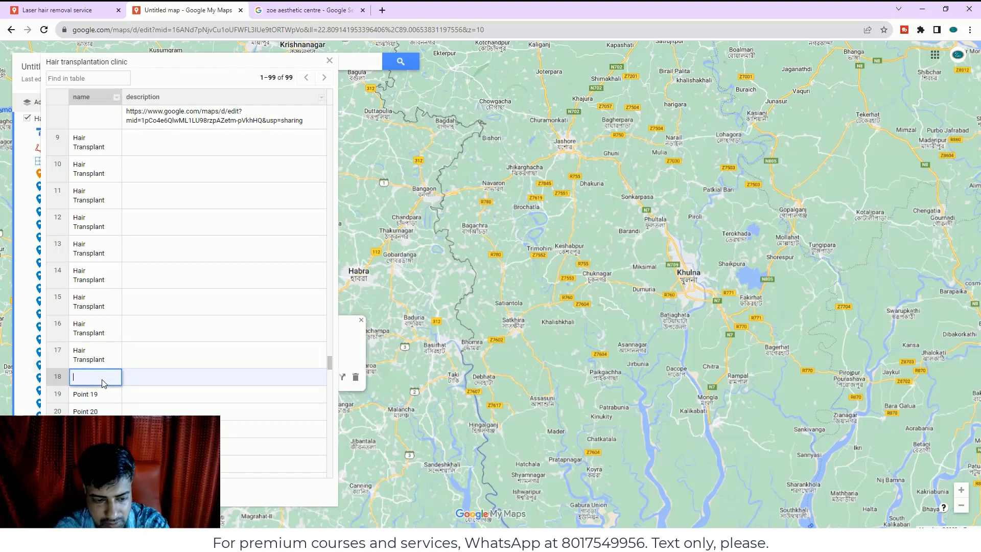
text(Hair Transplant)
Rename the row numbered 19 as Hair Transplant and close the data table
double_click(107, 405)
key(BackSpace)
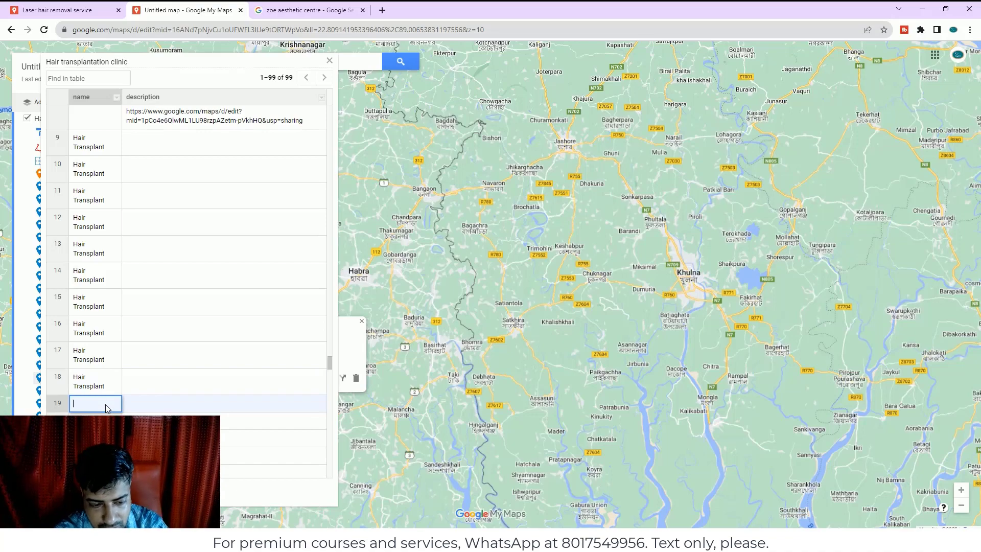
text(Hair Transplant)
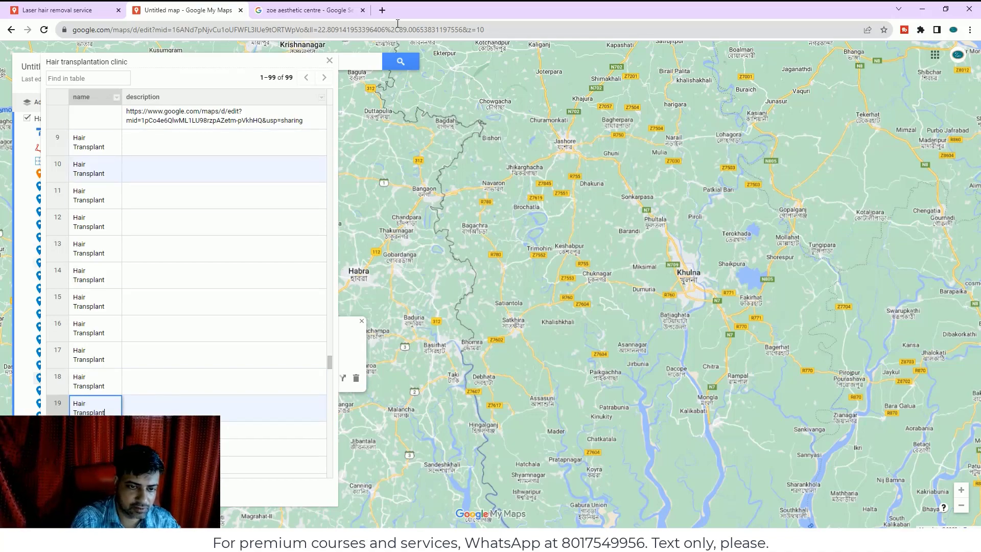
click(330, 60)
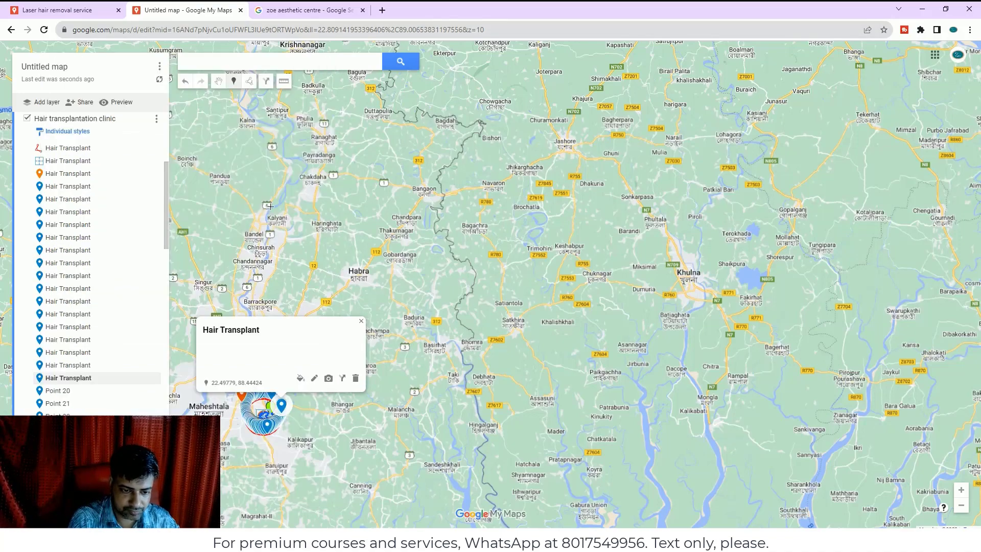
Paste the copied business details into the description of the selected Hair Transplant marker on the circle, save it, and add an image
scroll(358, 245, down, 3)
scroll(308, 288, up, 4)
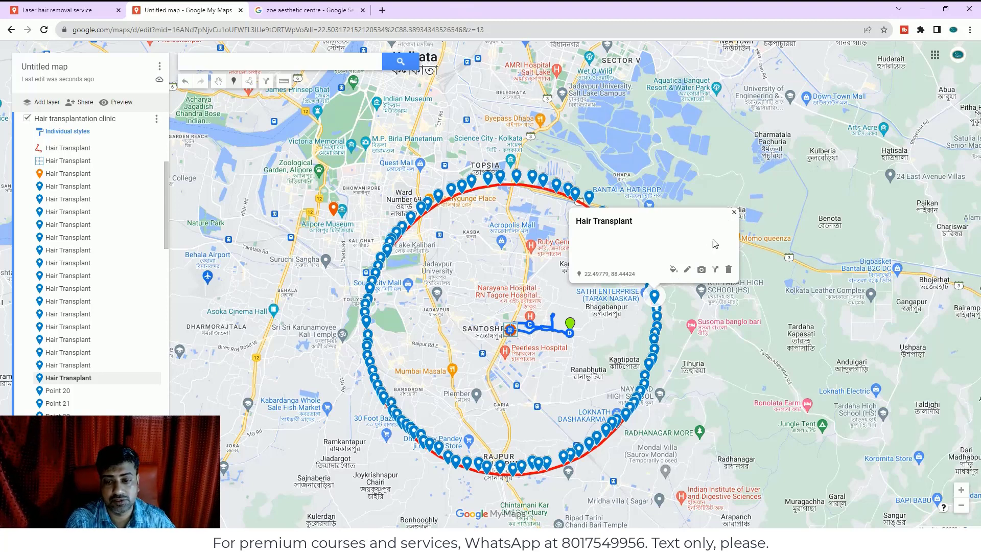
click(688, 269)
click(655, 248)
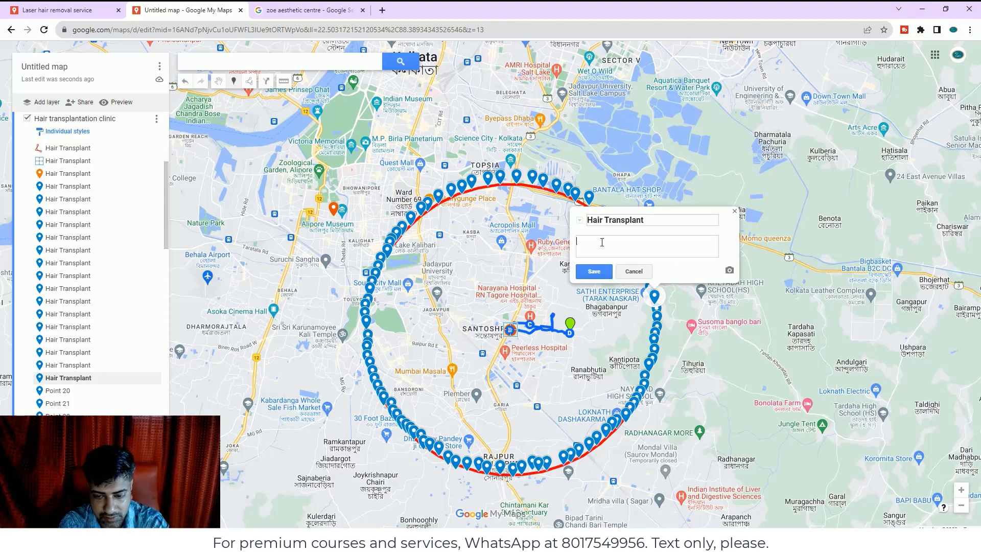
key(ctrl+v)
click(592, 271)
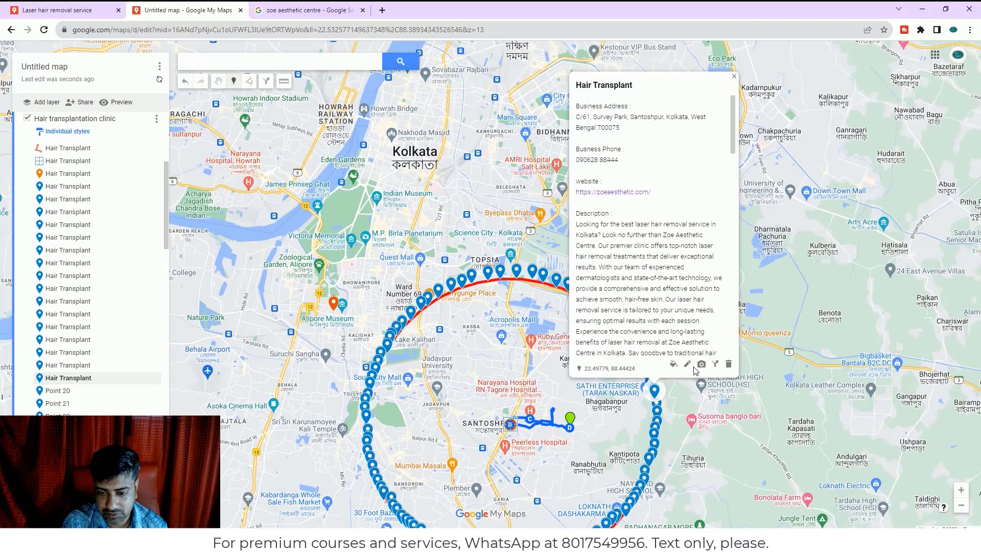
click(700, 365)
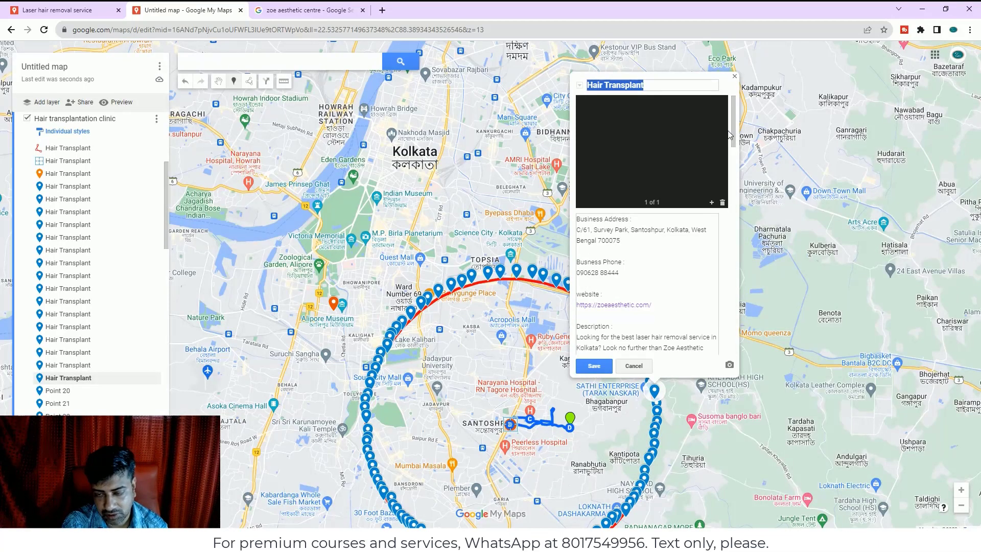
Place a new marker beside the river west of Kolkata, paste the copied business details as its description, and save it
click(291, 194)
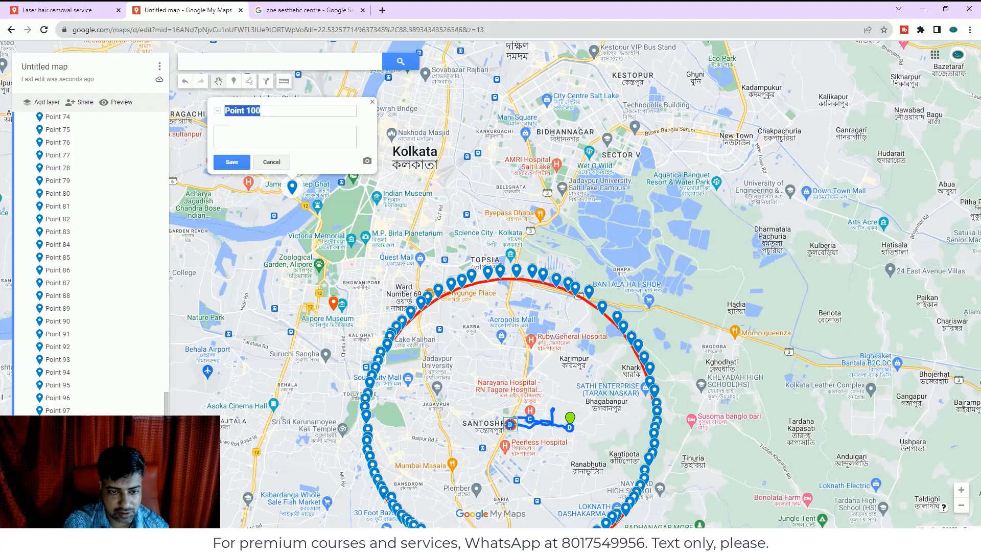
click(276, 111)
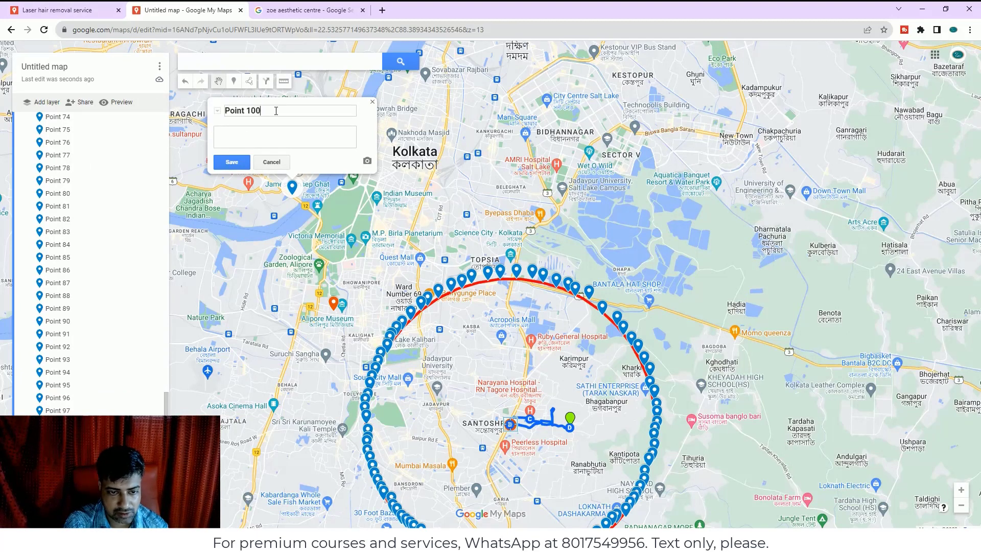
click(252, 132)
key(ctrl+v)
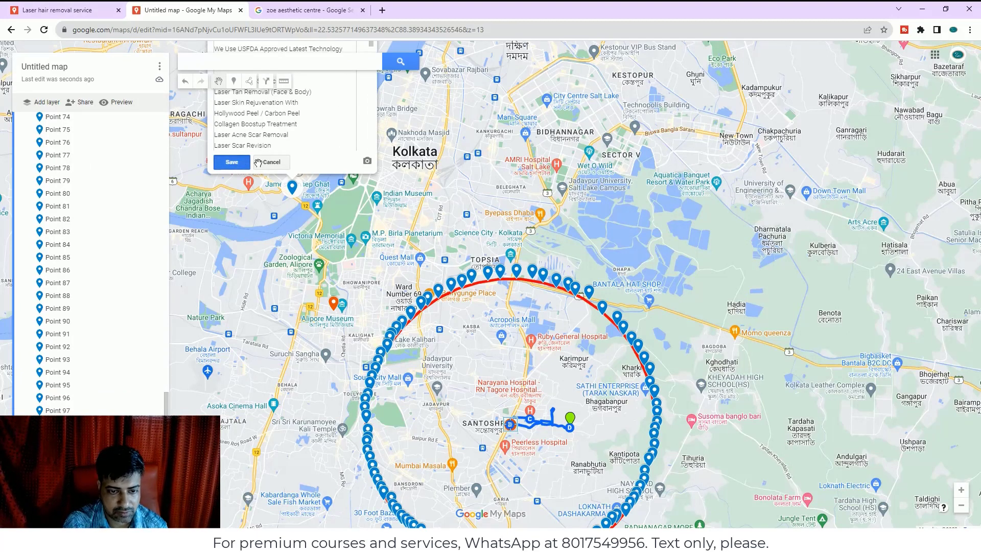
click(231, 162)
Attach the hair transplant promotional image to the Point 100 marker, save it, and close its info card
click(340, 365)
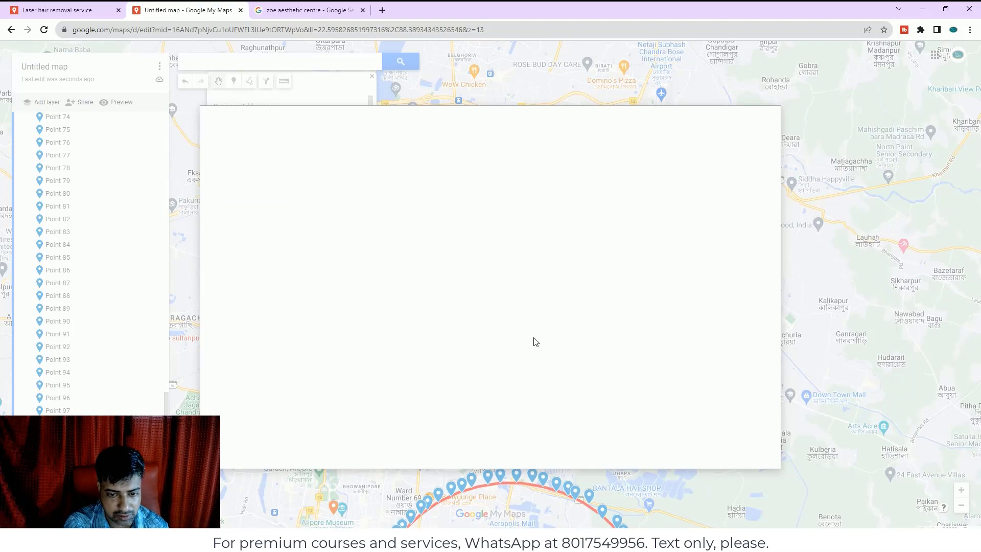
click(501, 364)
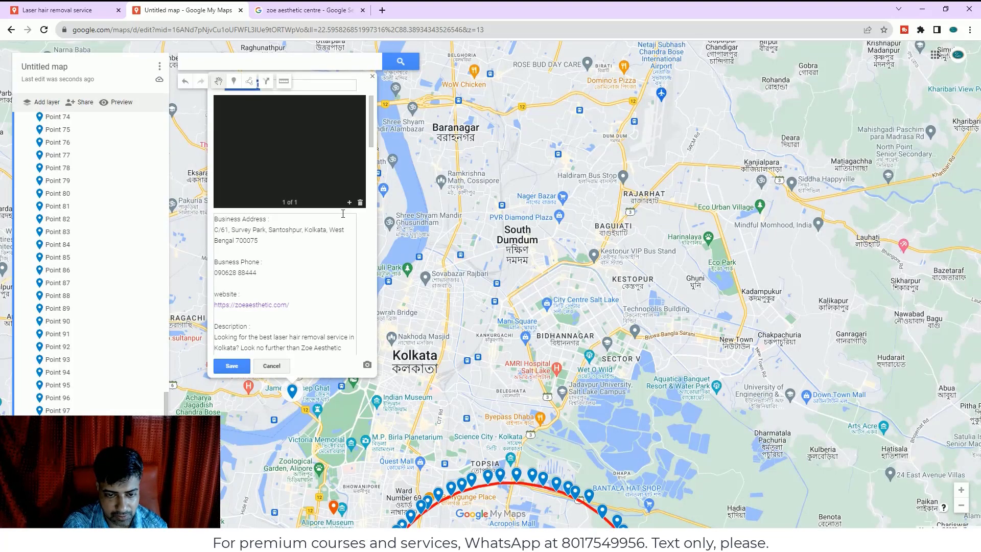
click(236, 366)
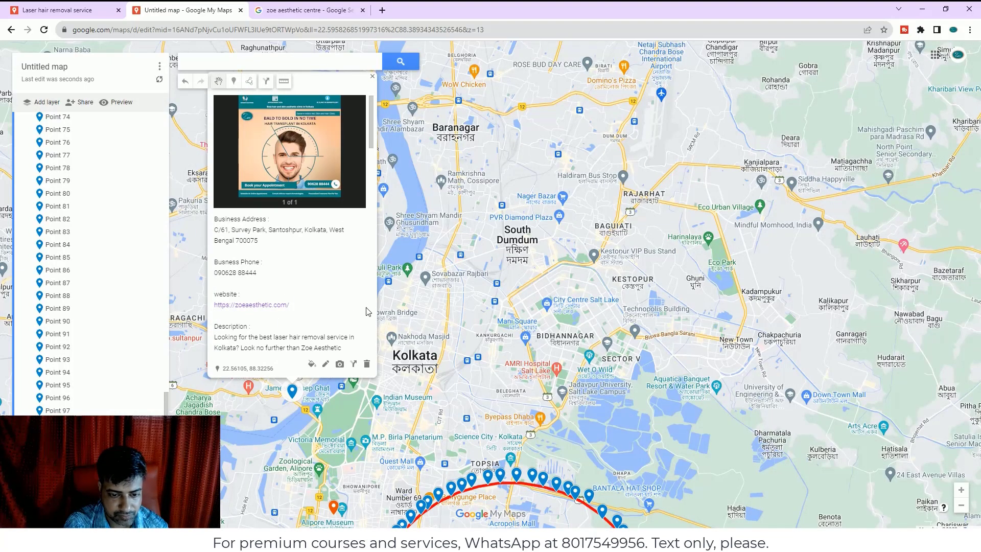
click(372, 76)
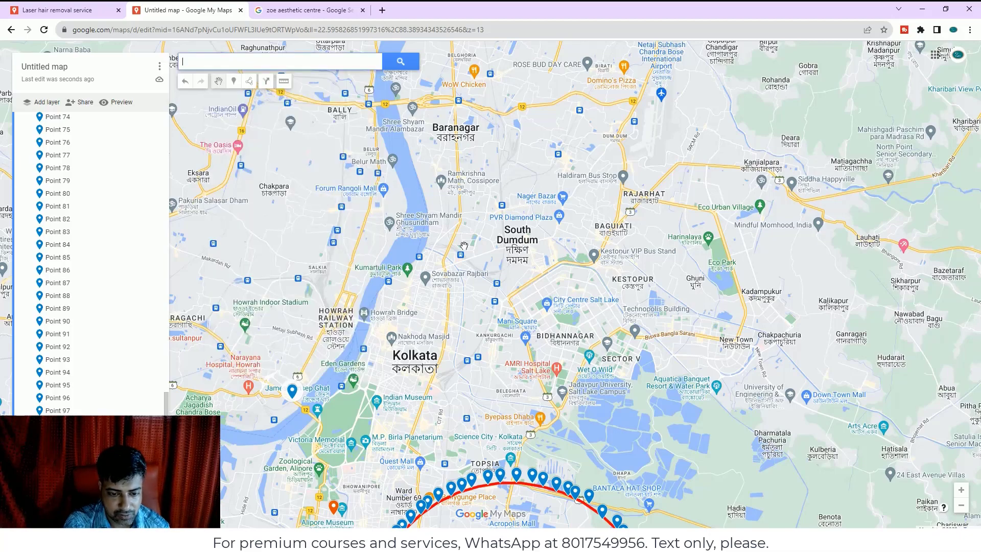
Preview the map as shared viewers would see it, close the preview, and examine the marker circle around the clinic in the editor
scroll(465, 245, down, 2)
scroll(470, 246, up, 1)
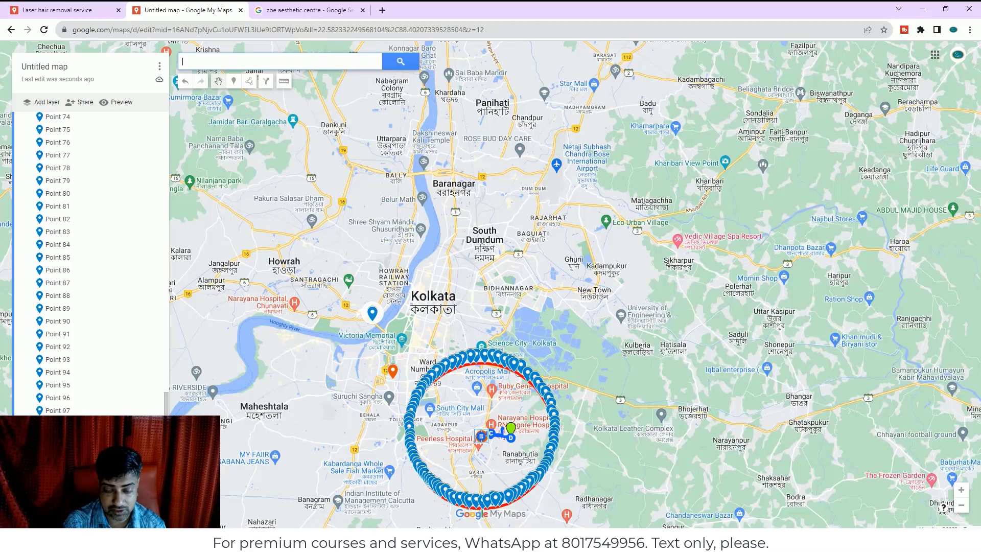
key(alt+Tab)
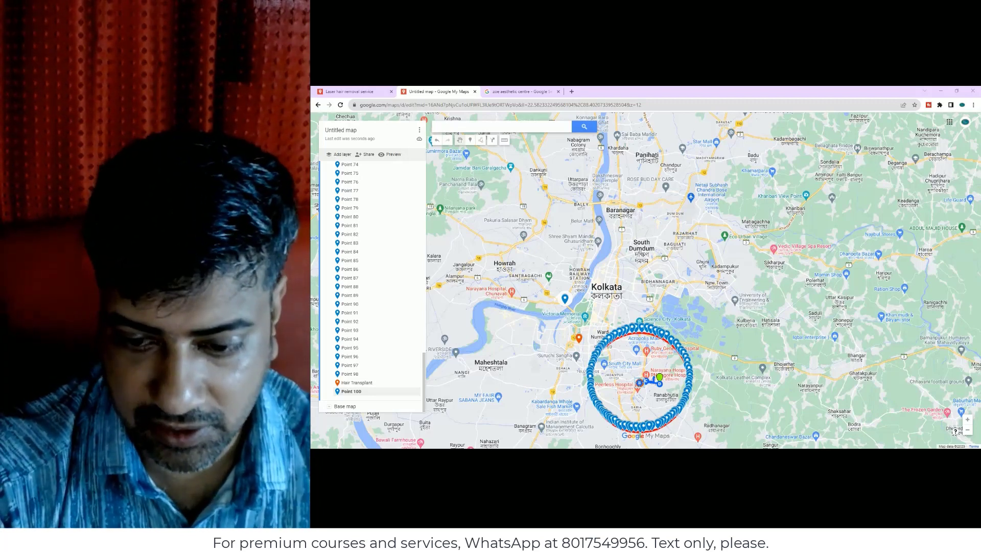
click(395, 158)
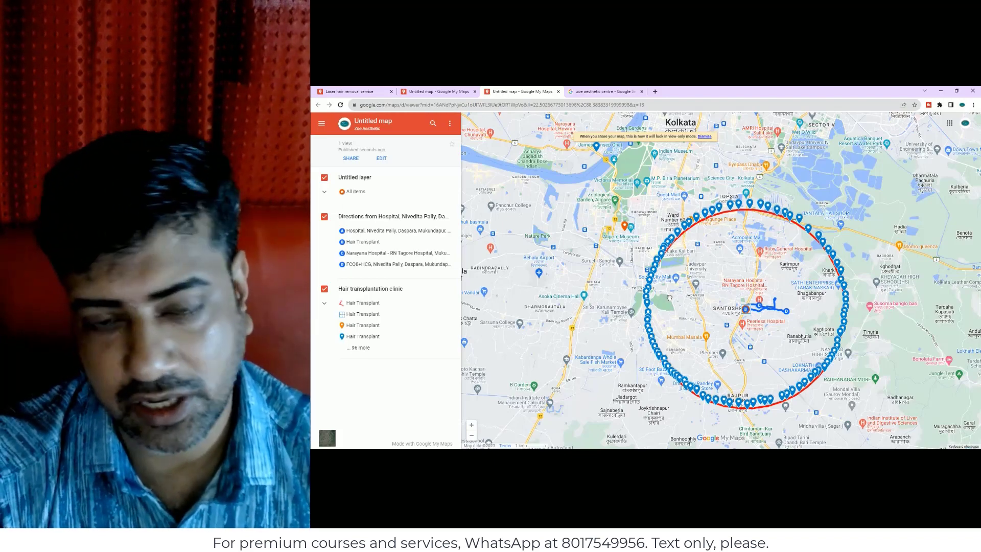
click(558, 92)
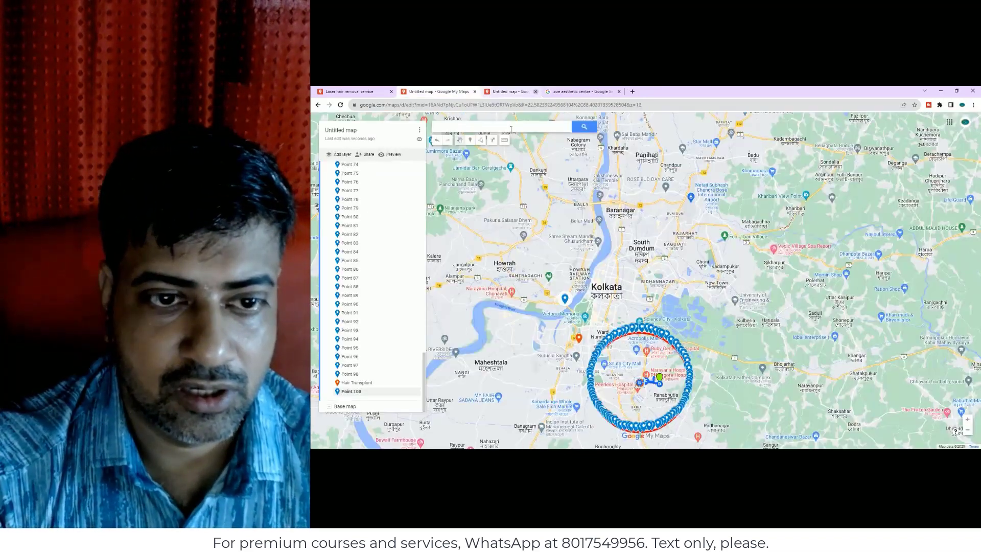
scroll(616, 292, down, 1)
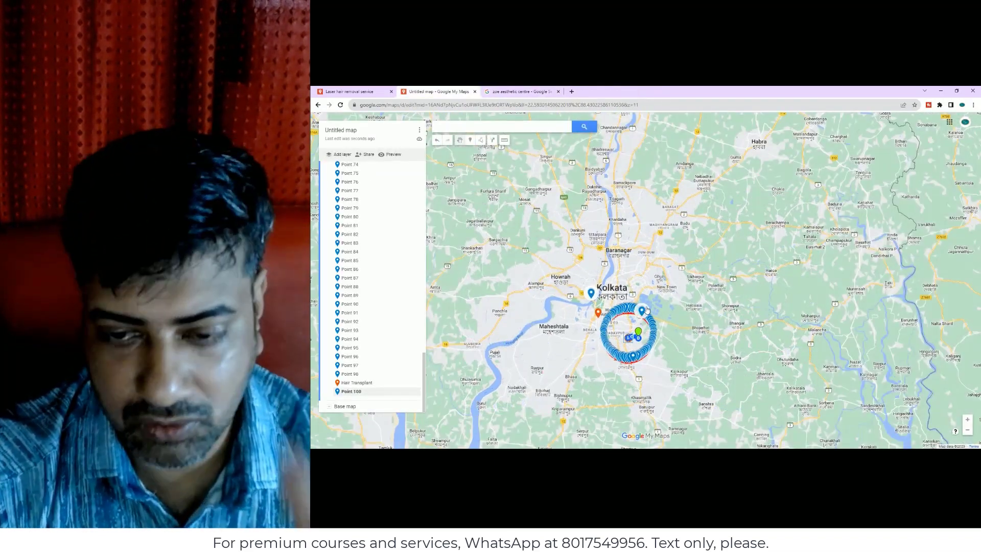
scroll(646, 306, up, 1)
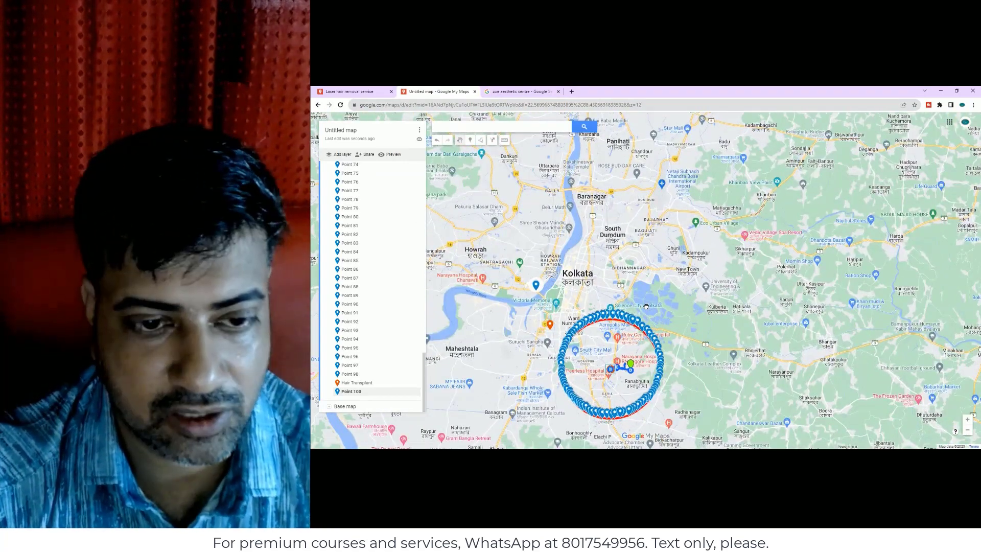